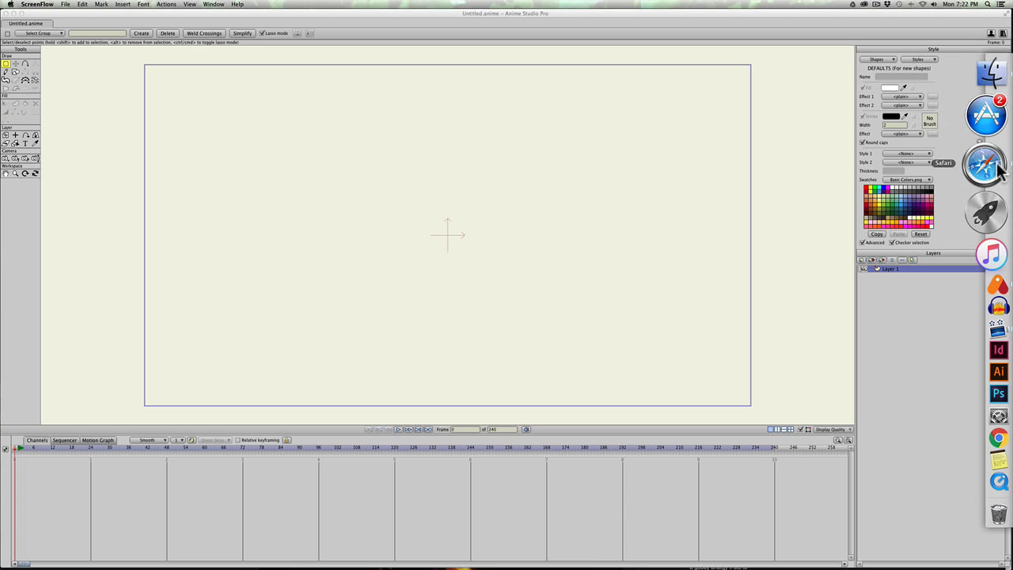
# - Switch to Safari and watch the "Dungeon Defenders II FX animations part 1" video on the Flash FX Animation blog
pyautogui.click(993, 167)
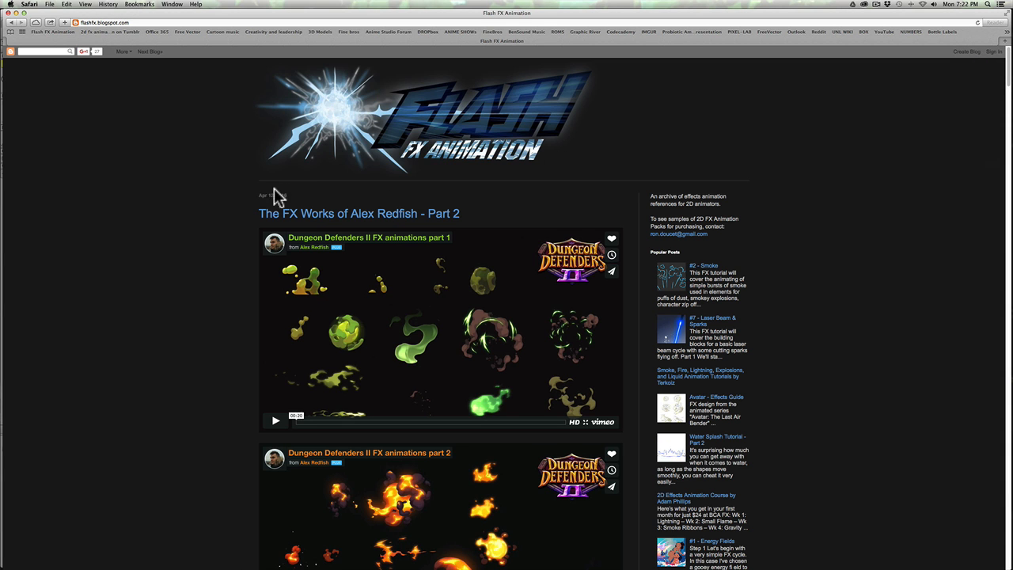
pyautogui.scroll(-2, 223, 199)
pyautogui.scroll(-1, 223, 199)
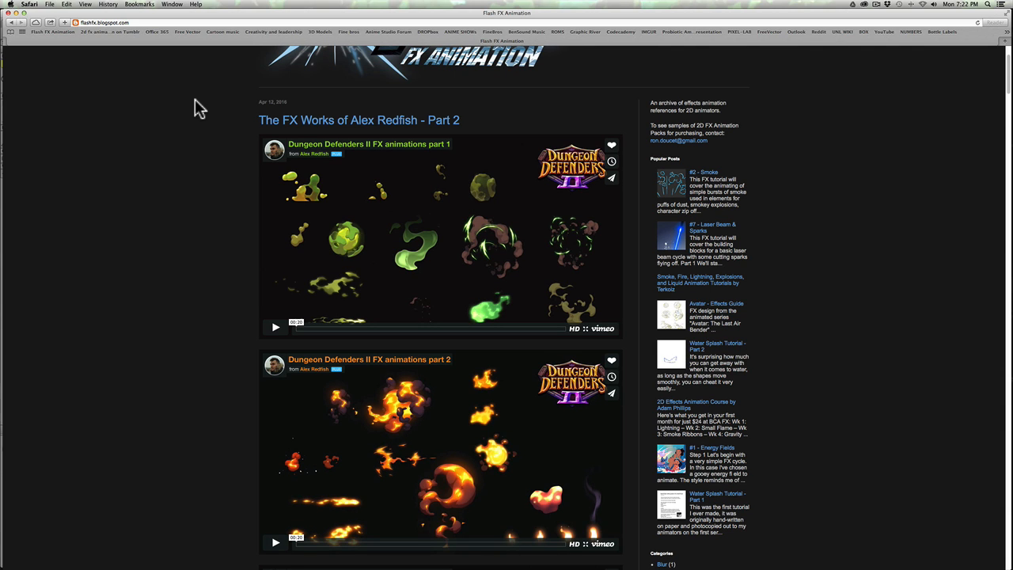
pyautogui.click(277, 329)
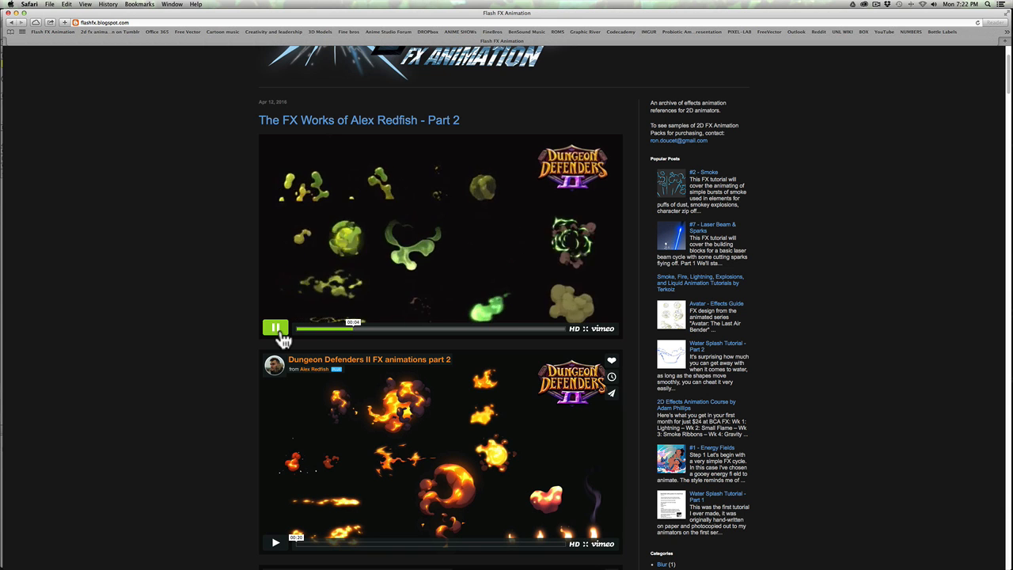
pyautogui.scroll(-3, 284, 333)
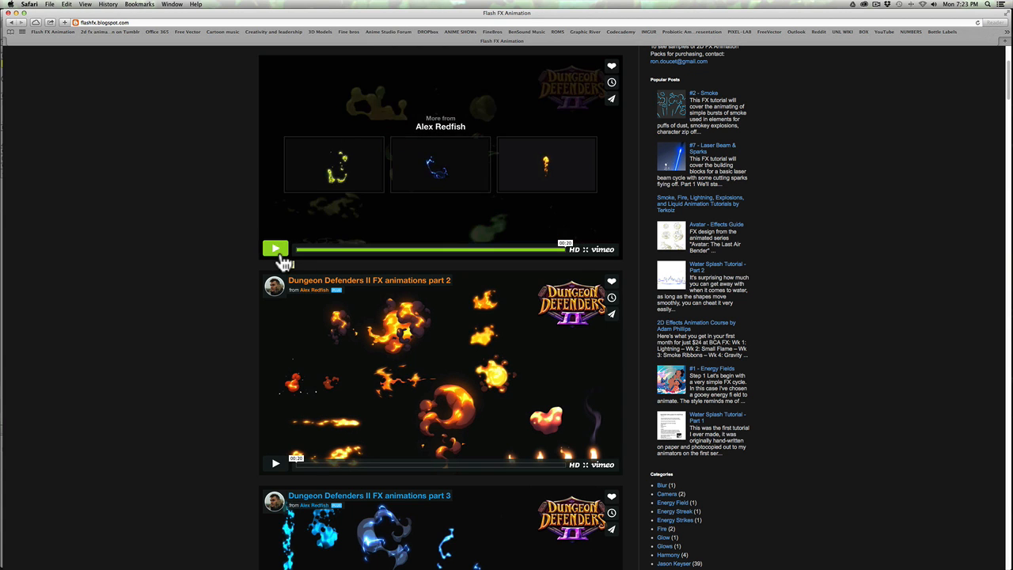
pyautogui.click(277, 251)
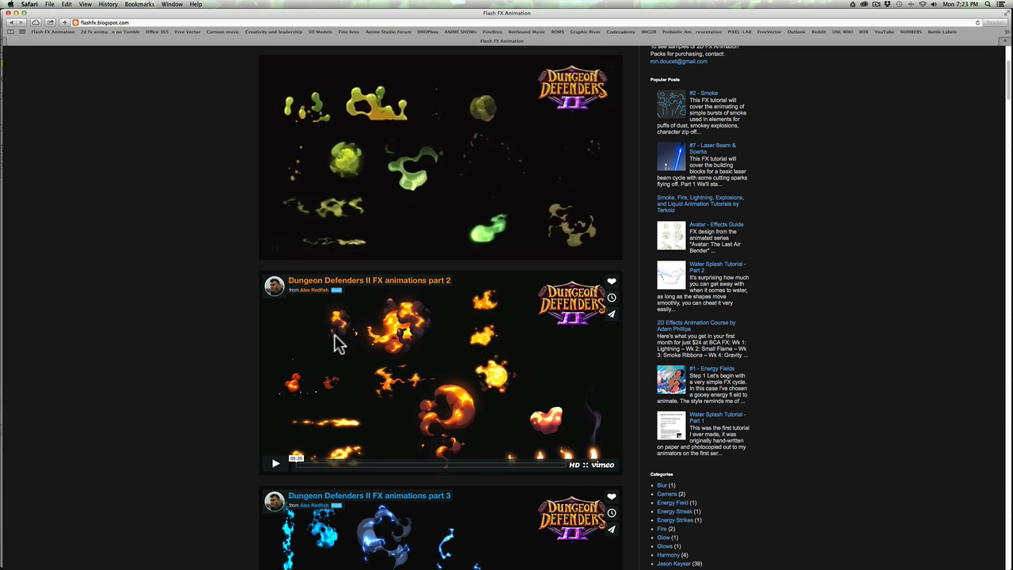
# - Play part of the "Dungeon Defenders II FX animations part 2" video and pause it
pyautogui.scroll(-3, 334, 334)
pyautogui.click(276, 389)
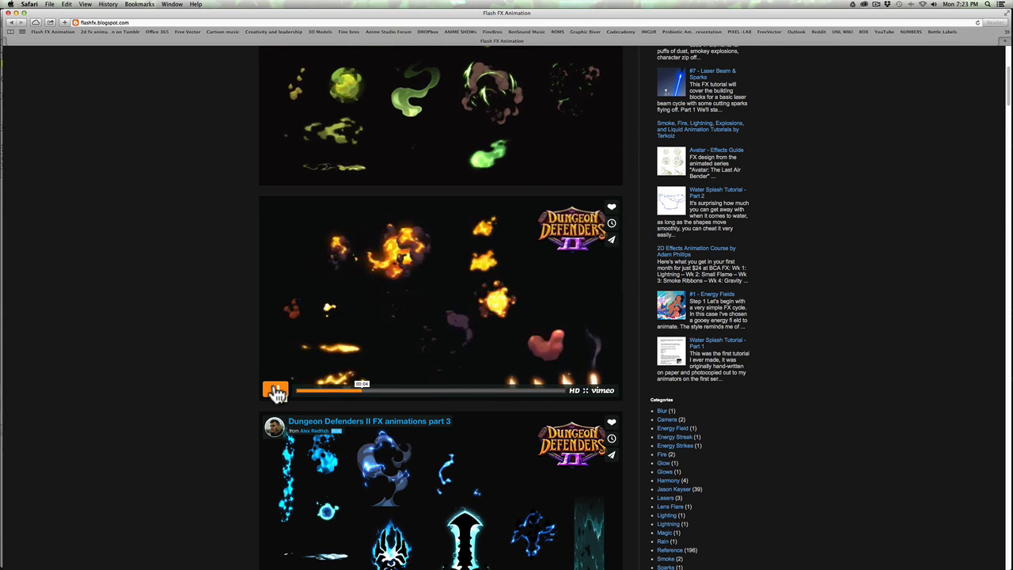
pyautogui.scroll(-1, 277, 394)
pyautogui.click(276, 387)
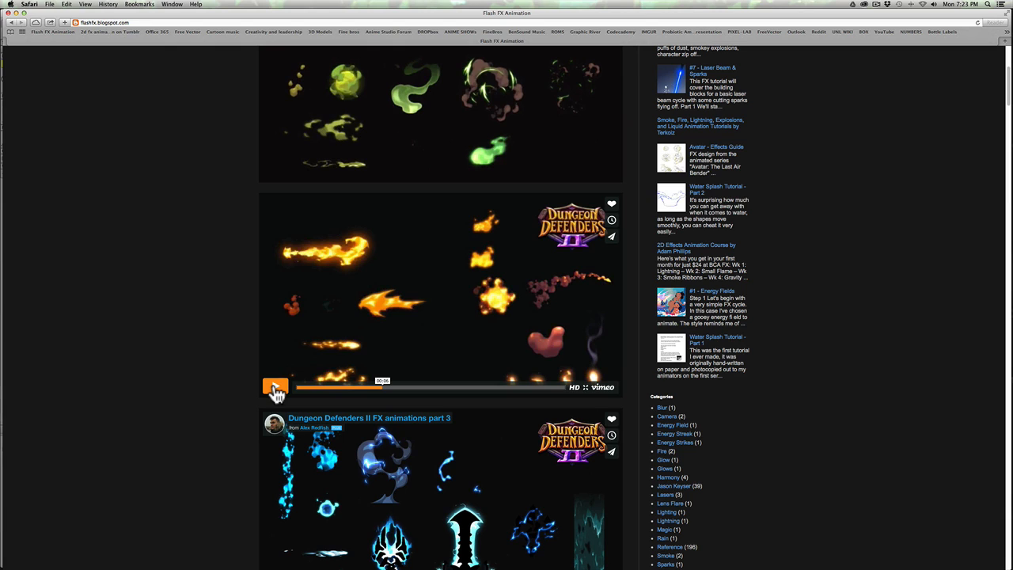
# - View the bookmarked "2d fx animation" tag page on Tumblr and close the browser window
pyautogui.scroll(3, 275, 388)
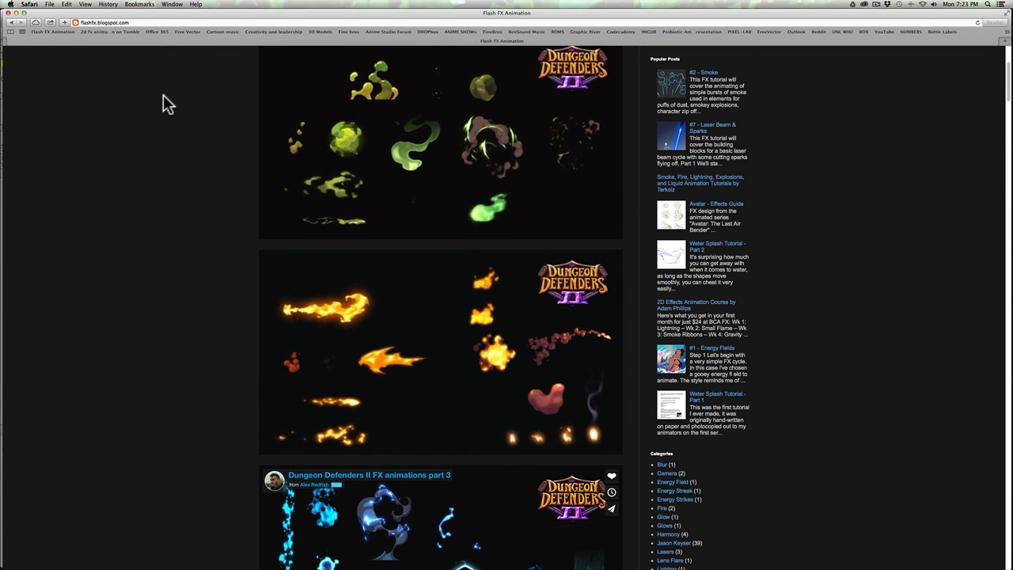
pyautogui.click(91, 33)
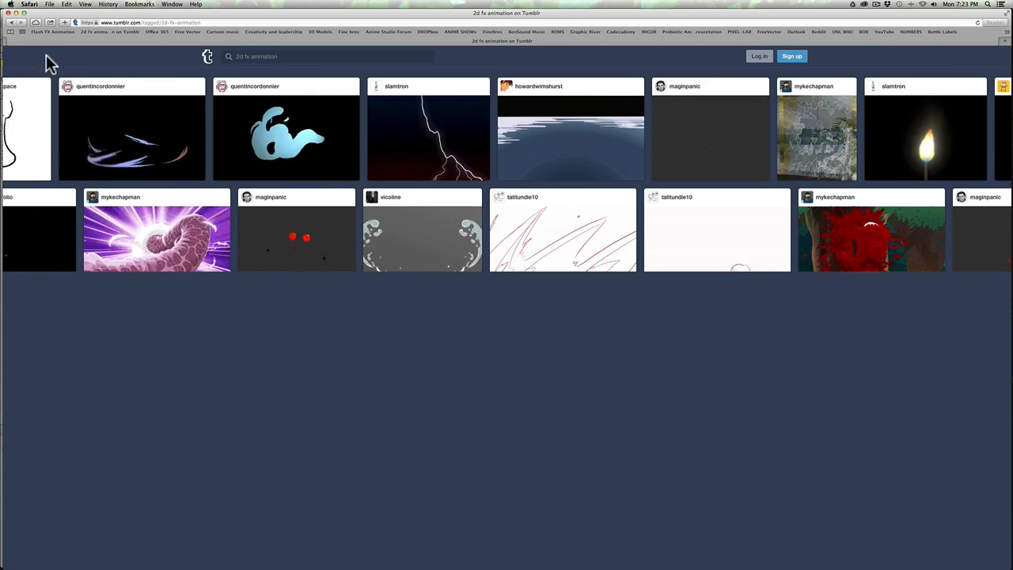
pyautogui.click(9, 13)
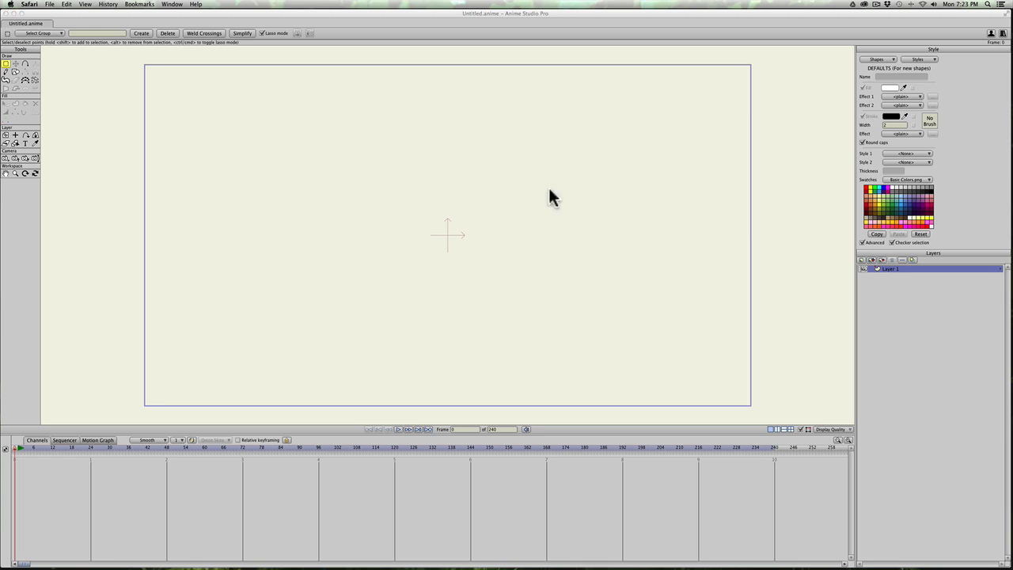
# - Open the Tumblr reference GIF from the desktop in QuickTime Player and enlarge its window over the canvas
pyautogui.press('F11')
pyautogui.click(980, 74)
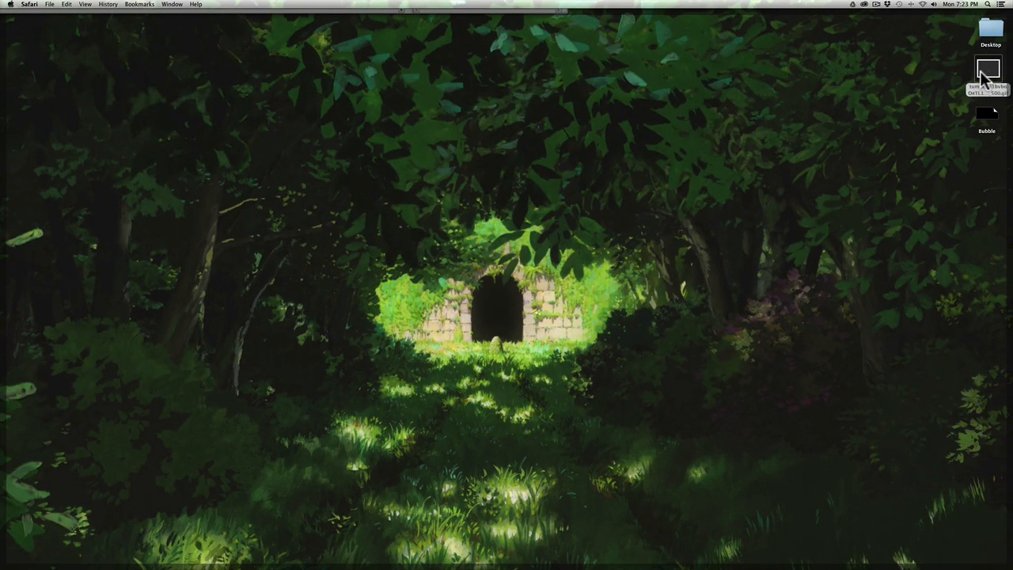
pyautogui.doubleClick(984, 75)
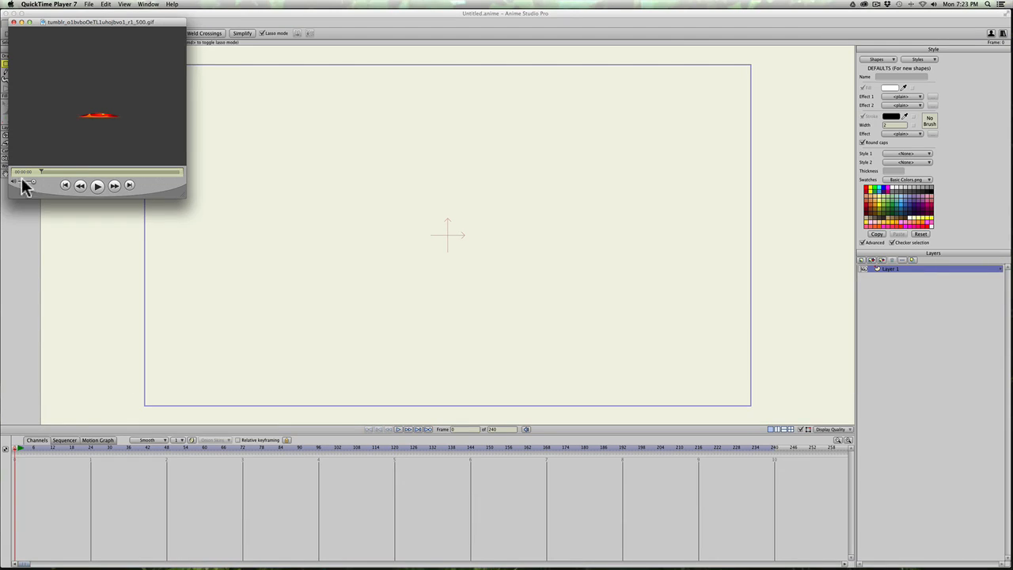
pyautogui.moveTo(57, 26); pyautogui.dragTo(482, 16)
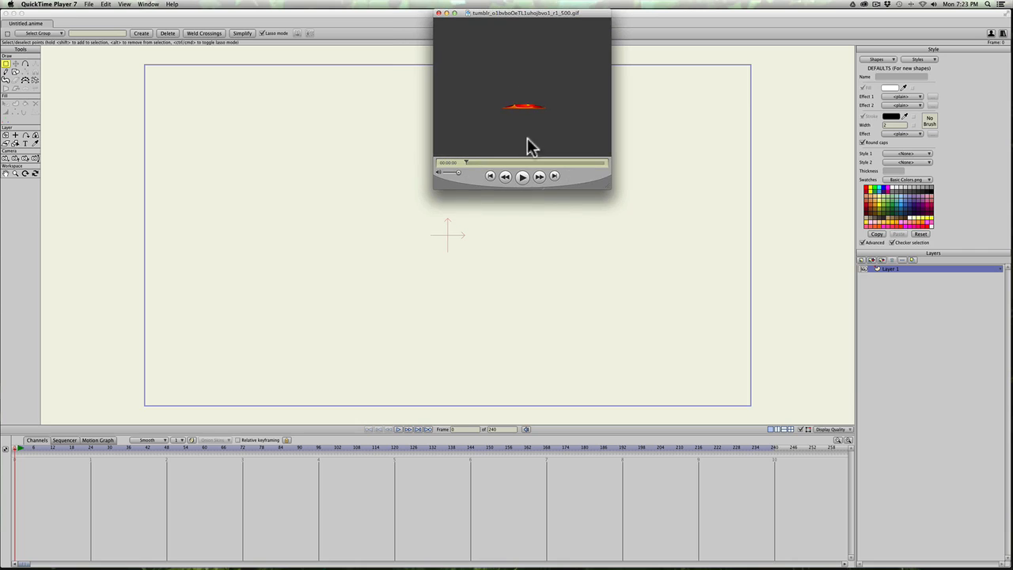
pyautogui.moveTo(606, 185); pyautogui.dragTo(847, 436)
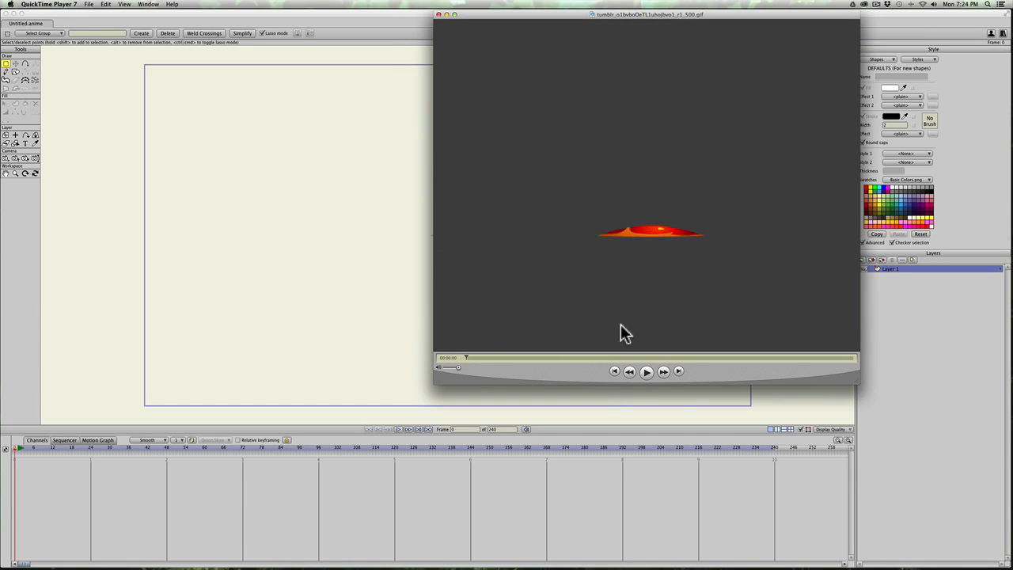
# - Play the bubble reference animation, rewind it to the start and examine its first frames
pyautogui.click(647, 371)
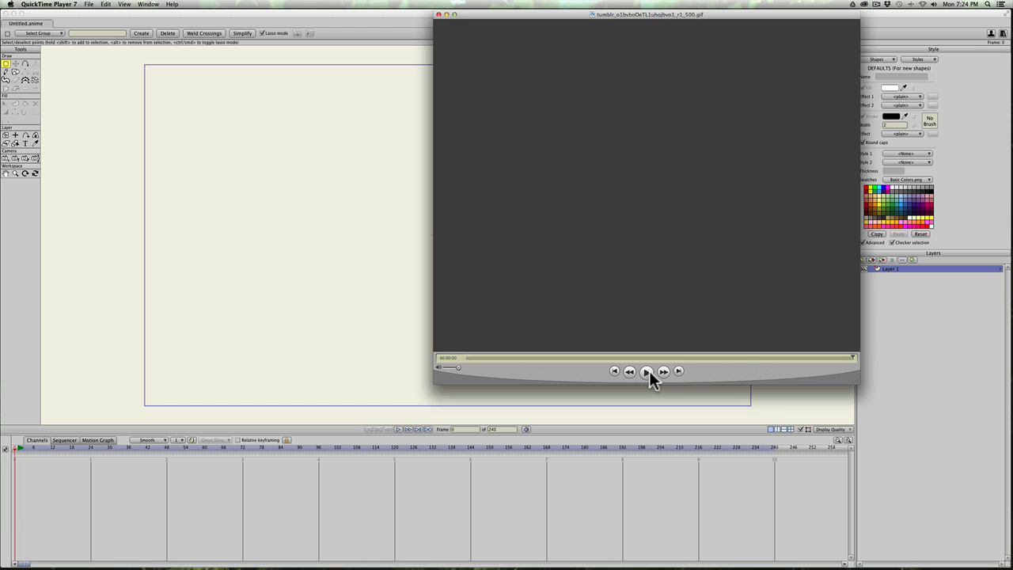
pyautogui.moveTo(490, 362); pyautogui.dragTo(444, 358)
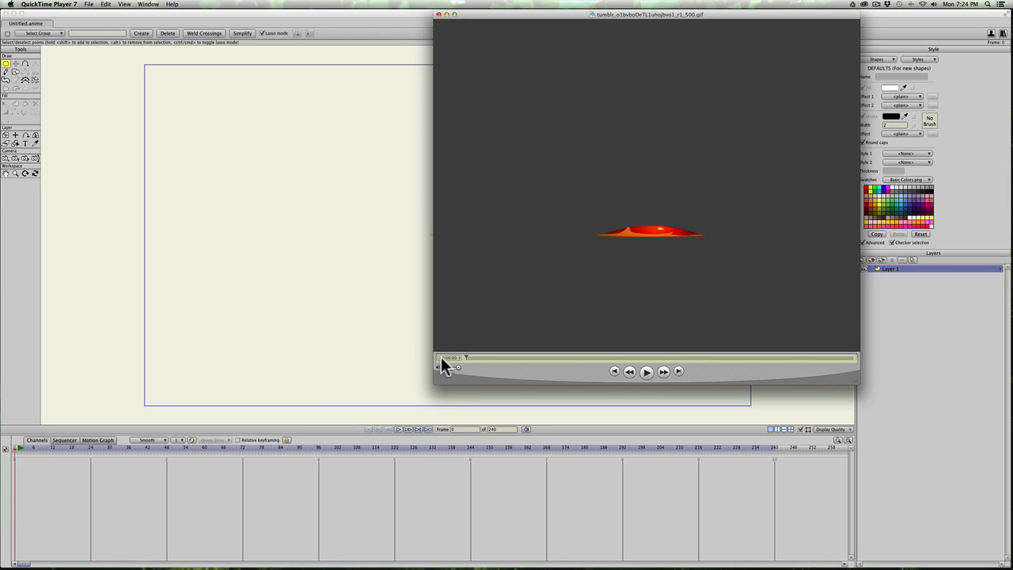
pyautogui.press('Right')
pyautogui.press('Left')
pyautogui.press('Right')
pyautogui.press('Right')
pyautogui.press('Left')
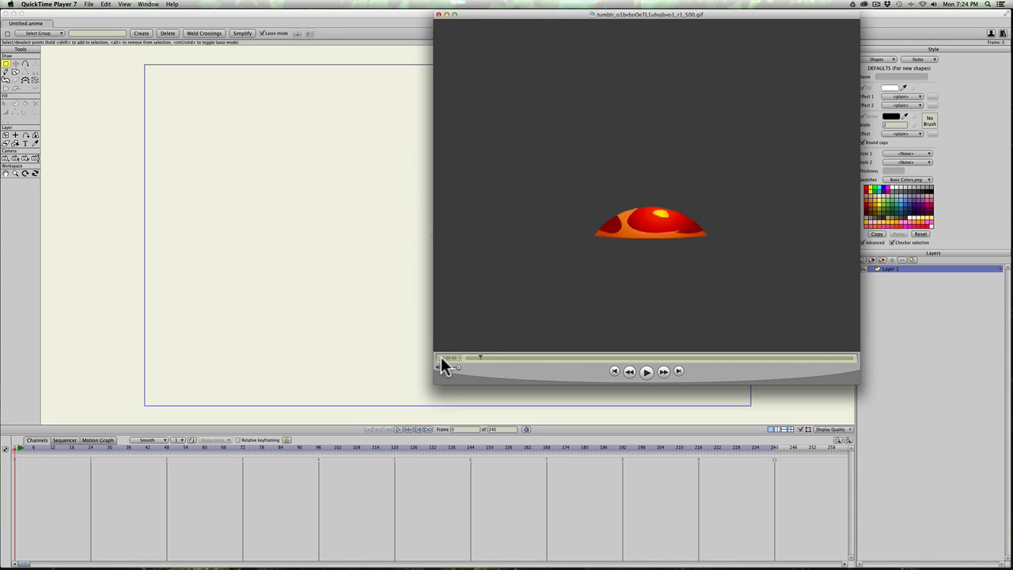
pyautogui.press('Left')
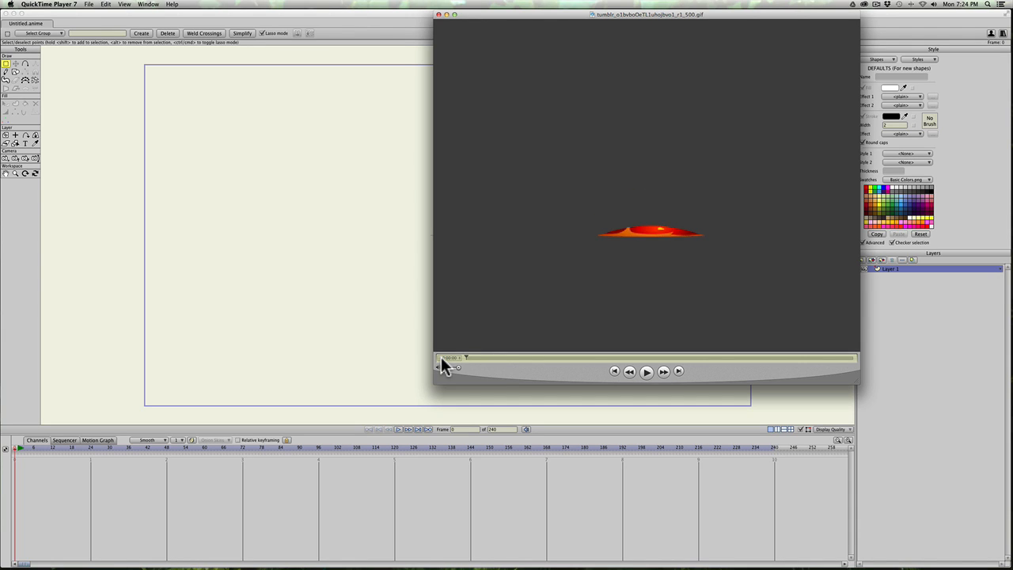
# - Step forward frame by frame to examine how the bubble swells, opens holes and bursts
pyautogui.press('Right')
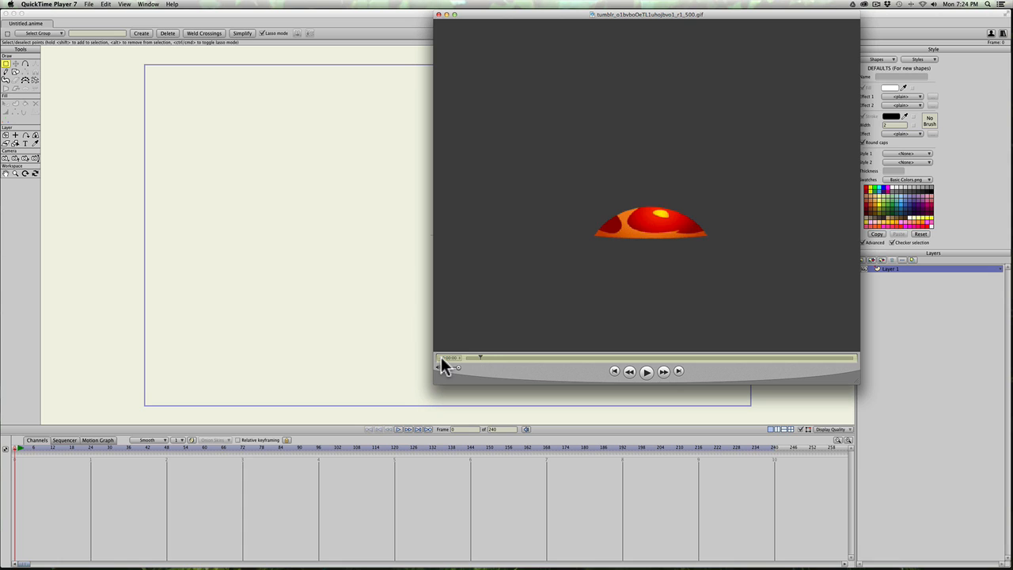
pyautogui.press('Right')
pyautogui.press('Right')
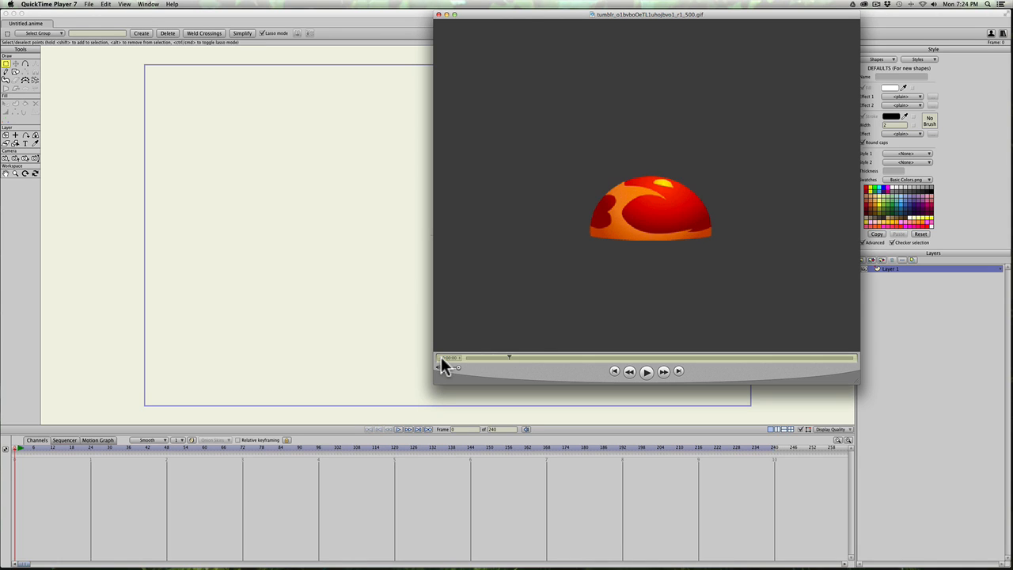
pyautogui.press('Right')
pyautogui.press('Right')
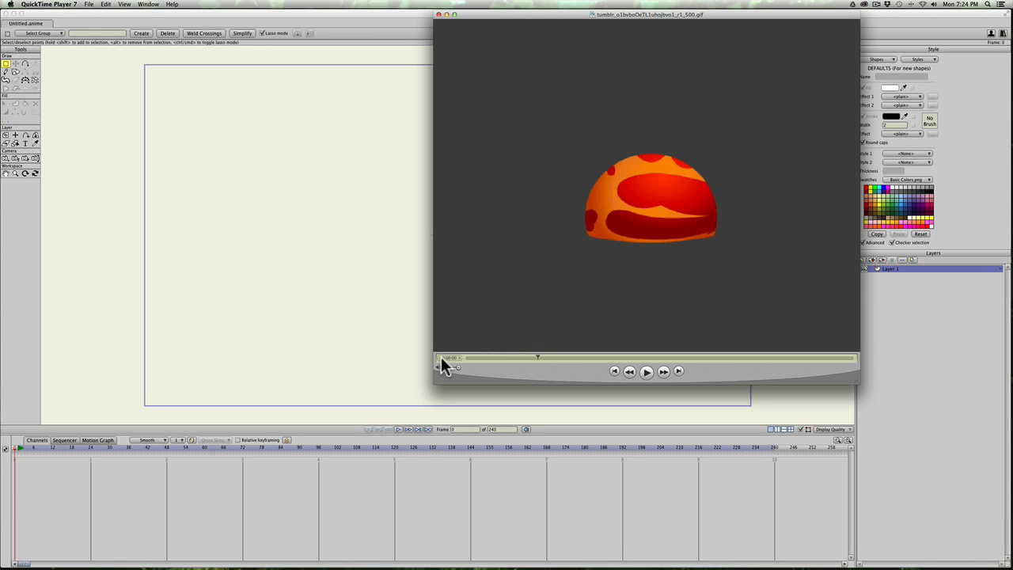
pyautogui.press('Right')
pyautogui.press('Right')
pyautogui.press('Right')
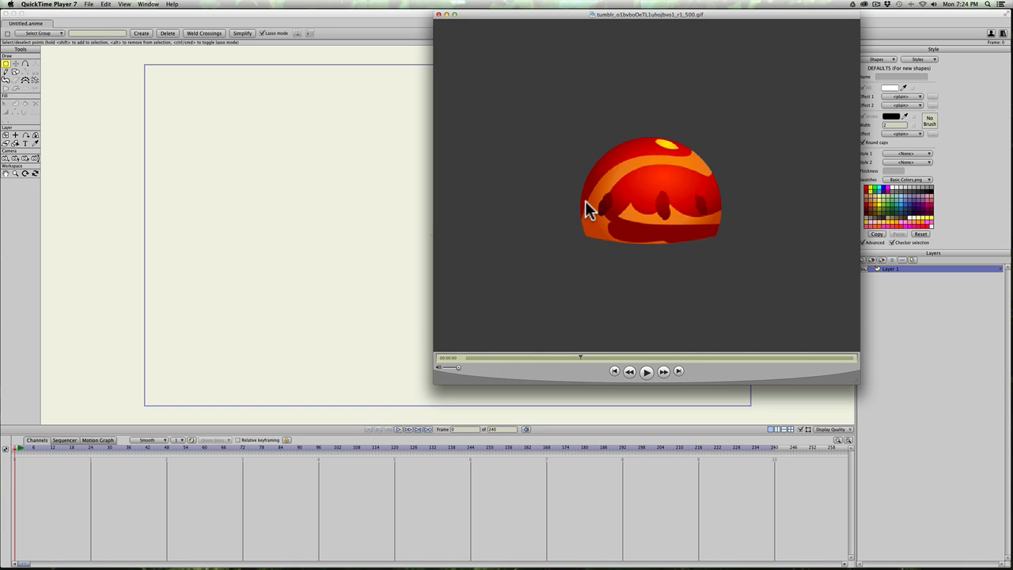
pyautogui.press('Right')
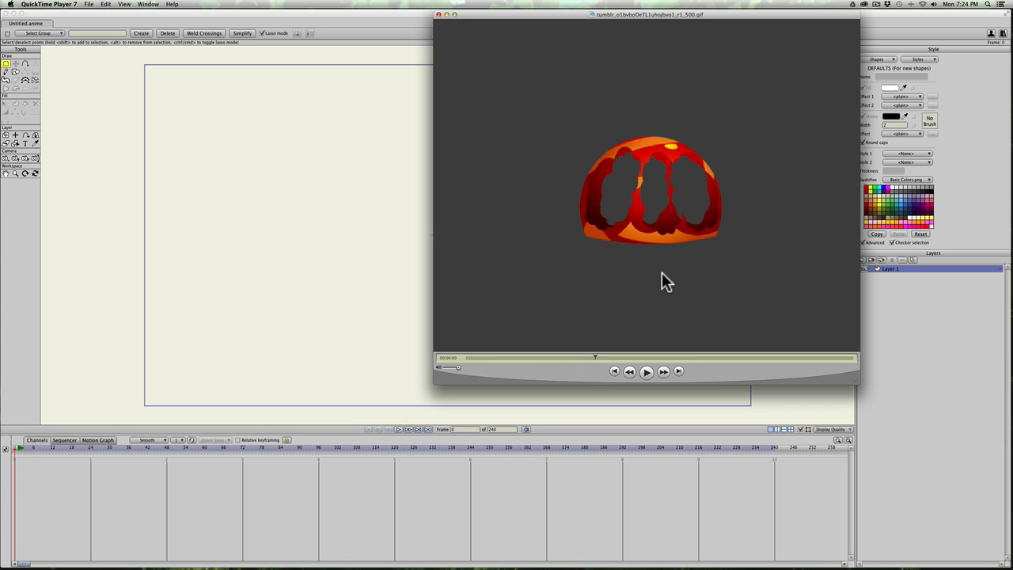
pyautogui.press('Right')
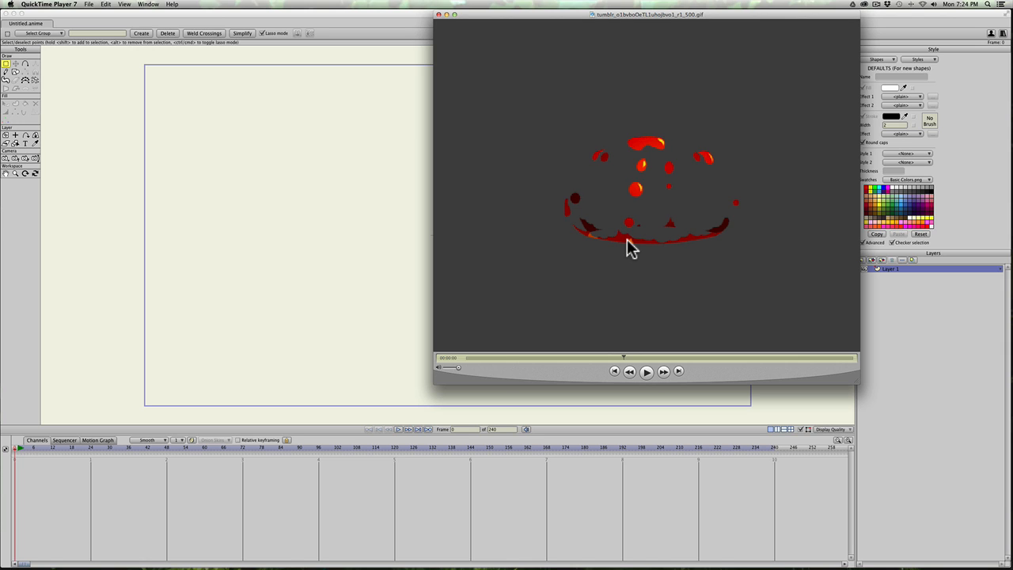
# - Step through the remaining frames to examine how the droplets scatter and fall, and close the reference GIF
pyautogui.press('Right')
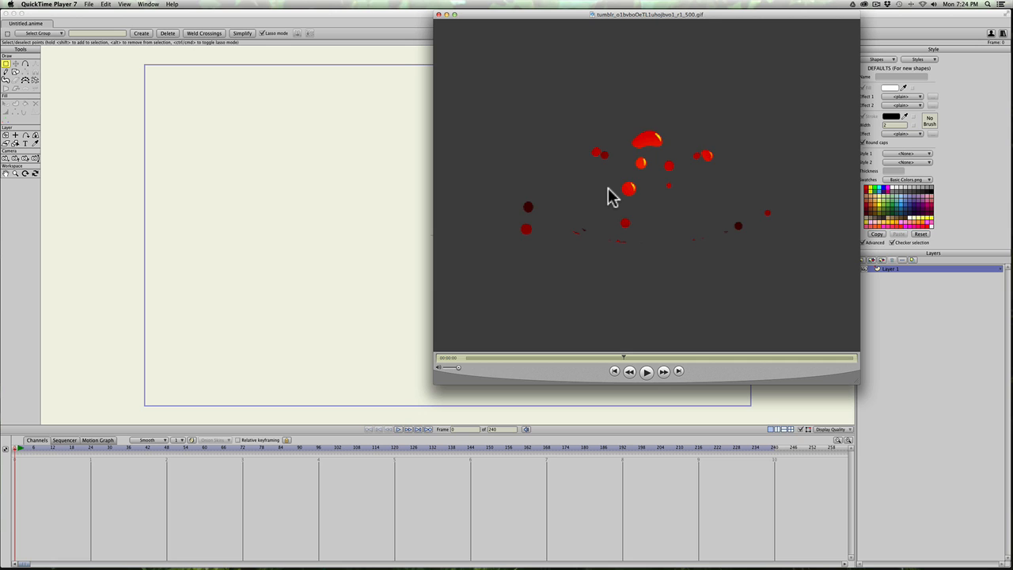
pyautogui.press('Right')
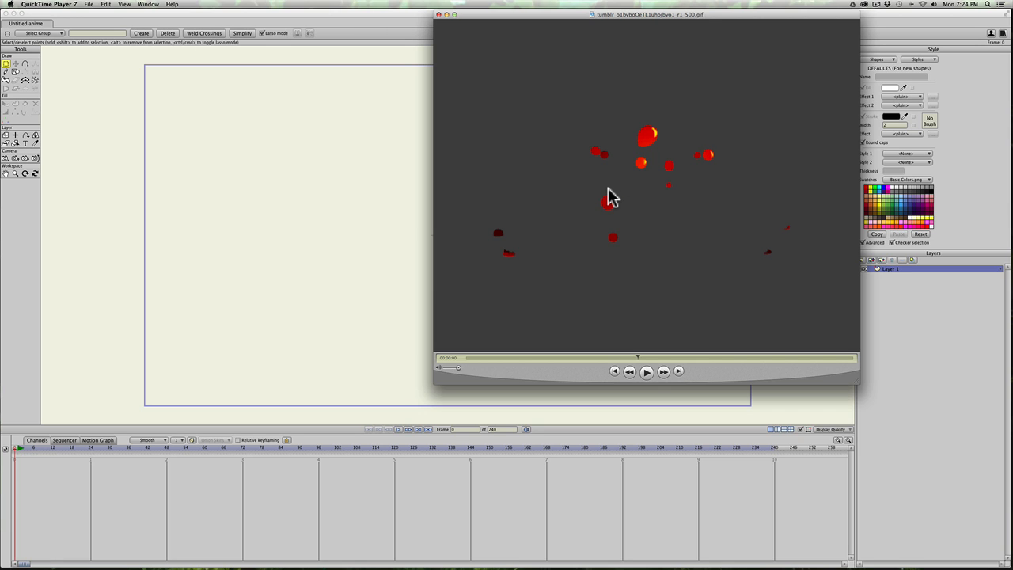
pyautogui.press('Right')
pyautogui.press('Right')
pyautogui.press('Right')
pyautogui.press('Right')
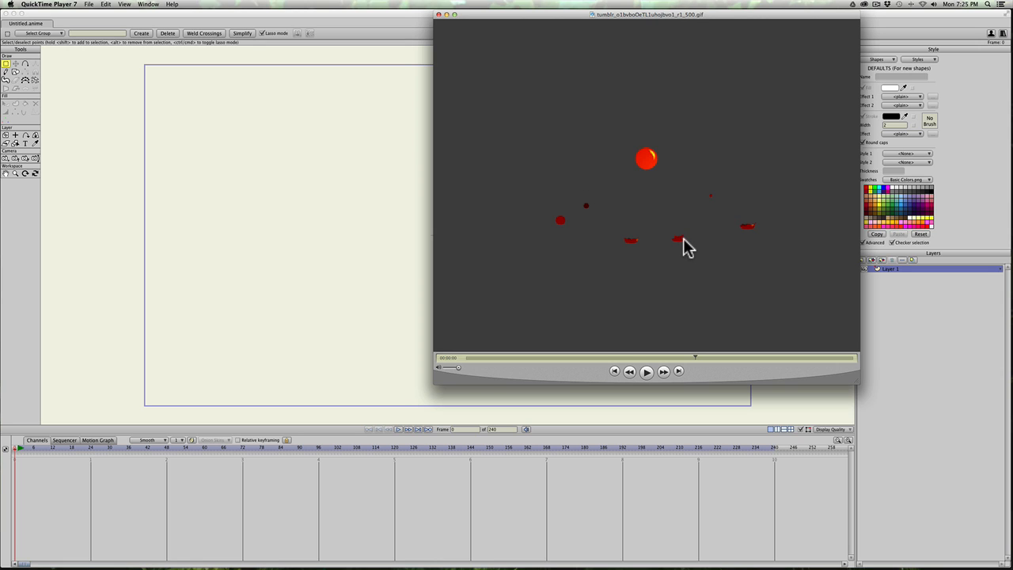
pyautogui.press('Right')
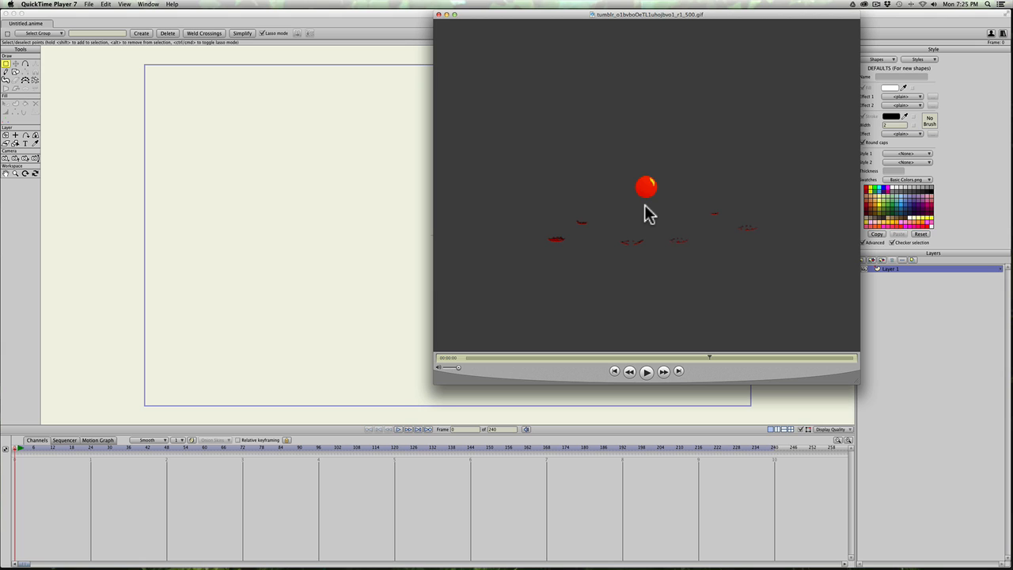
pyautogui.press('Right')
pyautogui.click(439, 15)
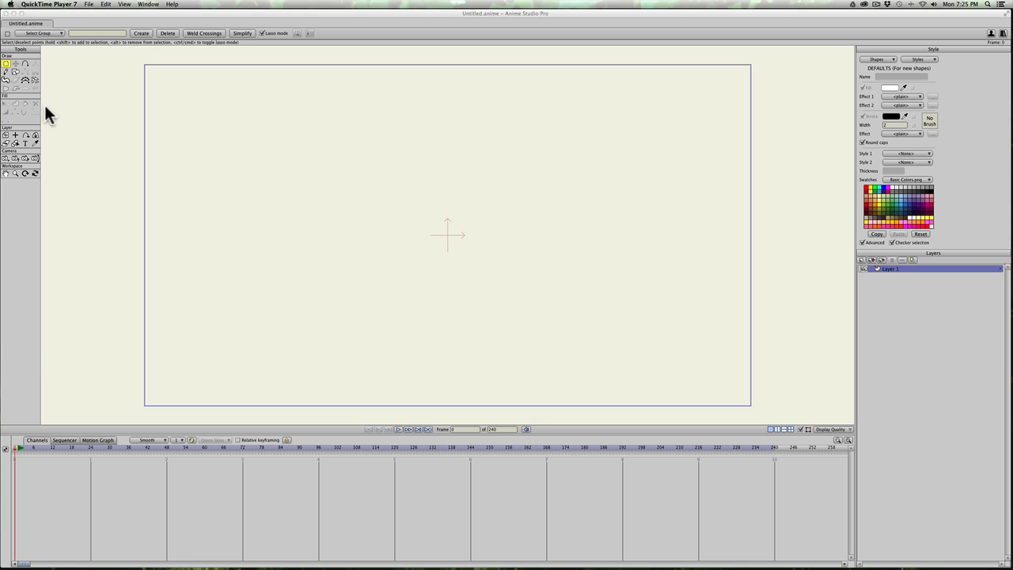
# - Create a Frame By Frame layer above the existing vector layer and add a new frame to it at frame 1
pyautogui.click(860, 259)
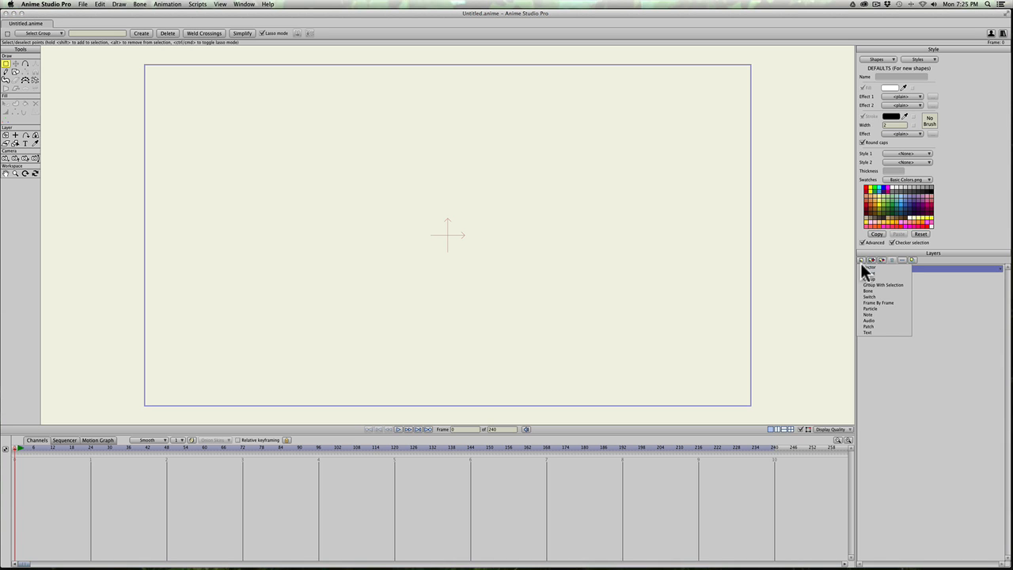
pyautogui.click(864, 303)
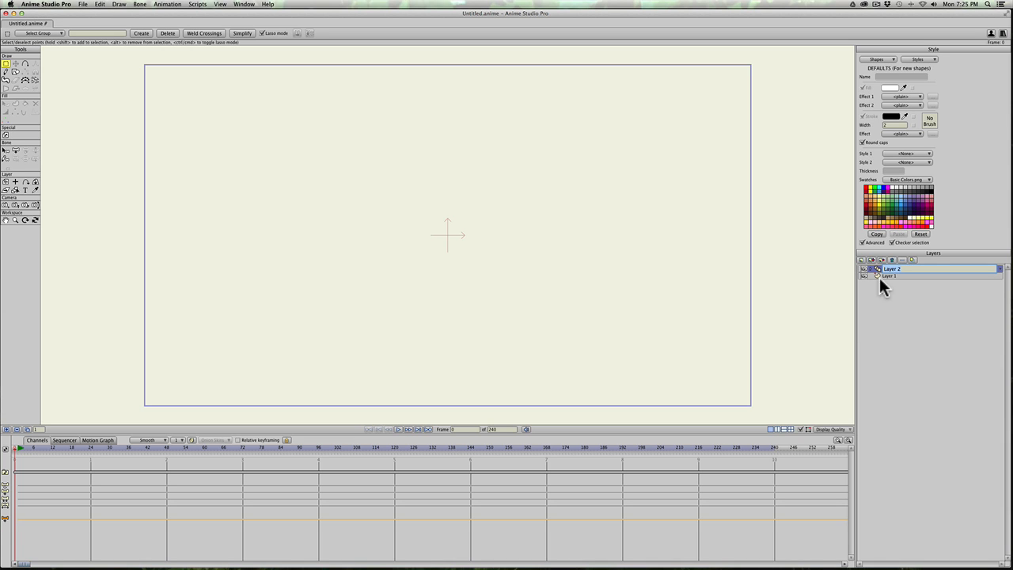
pyautogui.click(870, 268)
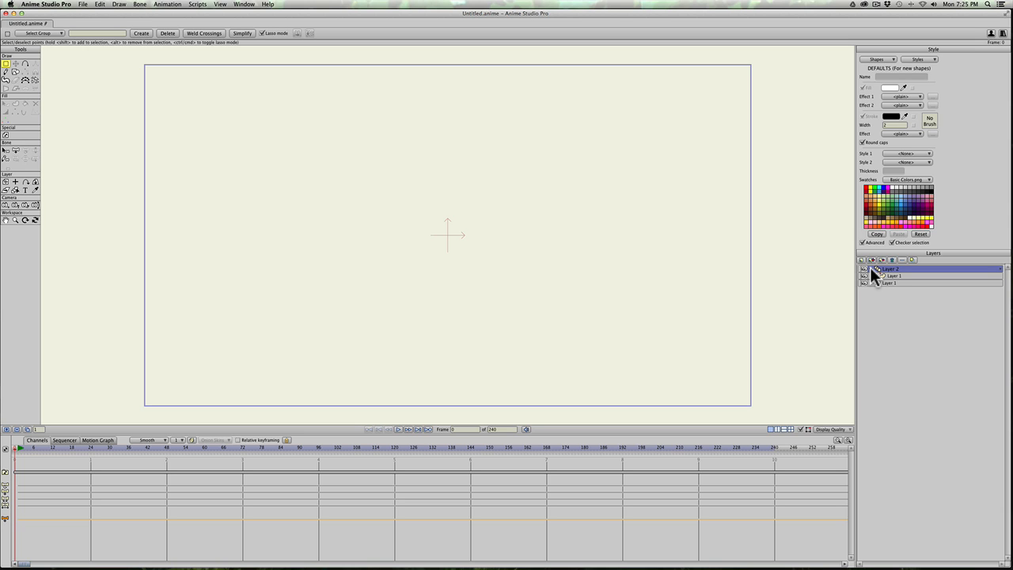
pyautogui.click(890, 274)
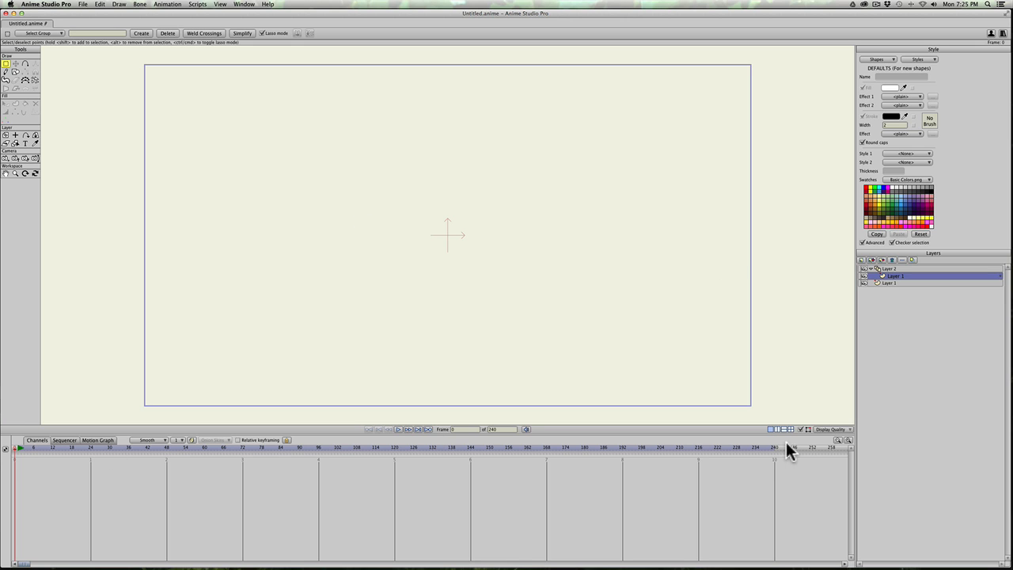
pyautogui.click(891, 269)
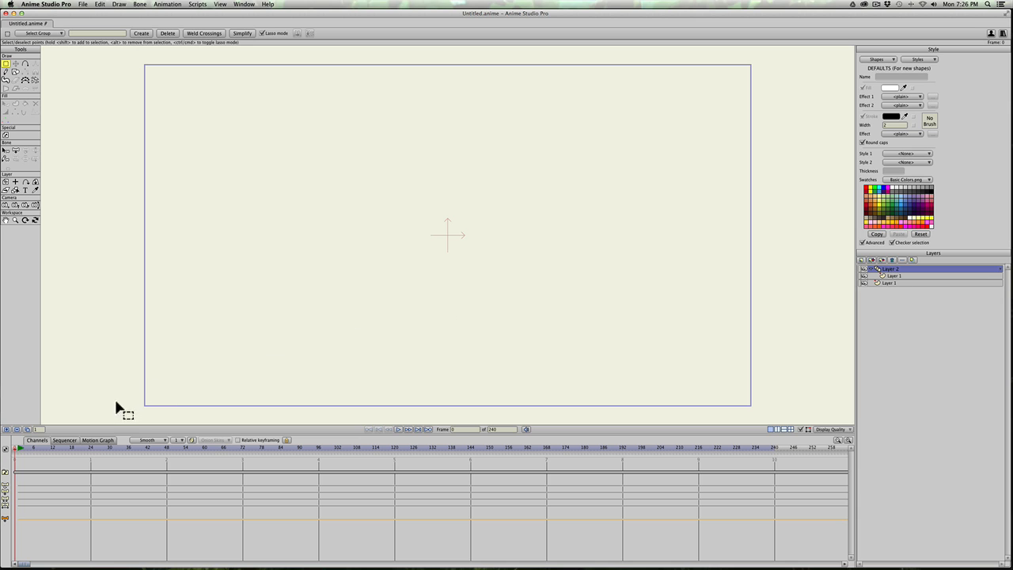
pyautogui.click(6, 429)
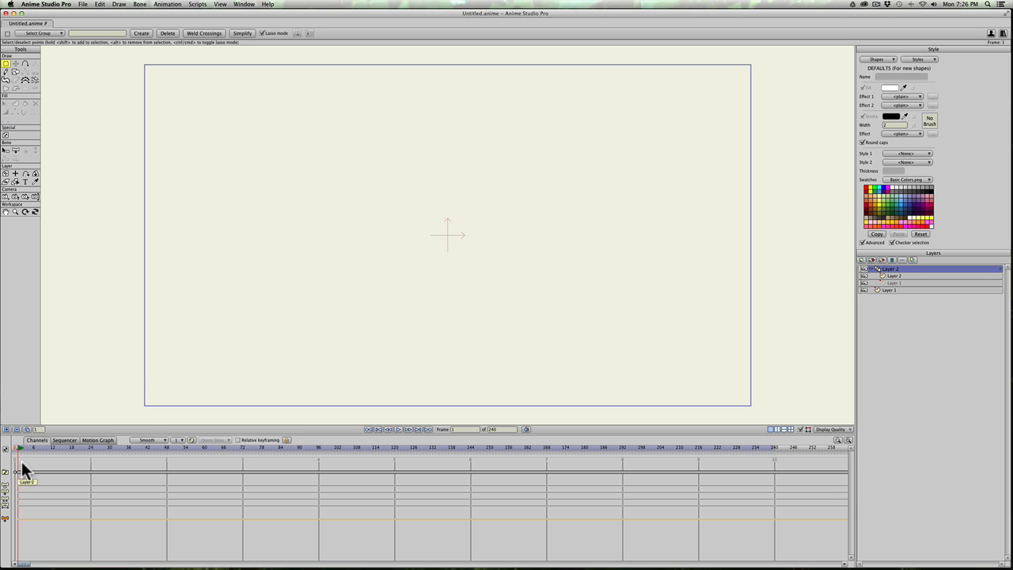
# - Set a blue fill for new shapes, sketch a small freehand test outline on the canvas and undo it
pyautogui.click(6, 72)
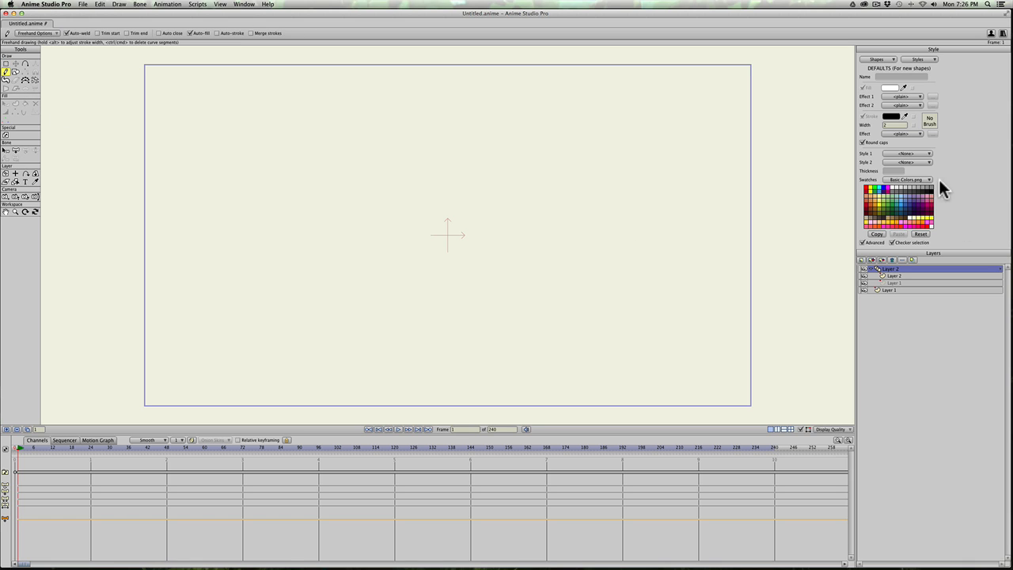
pyautogui.click(901, 210)
pyautogui.moveTo(320, 218)
pyautogui.mouseDown()
pyautogui.moveTo(283, 198)
pyautogui.moveTo(281, 224)
pyautogui.moveTo(316, 220)
pyautogui.mouseUp()
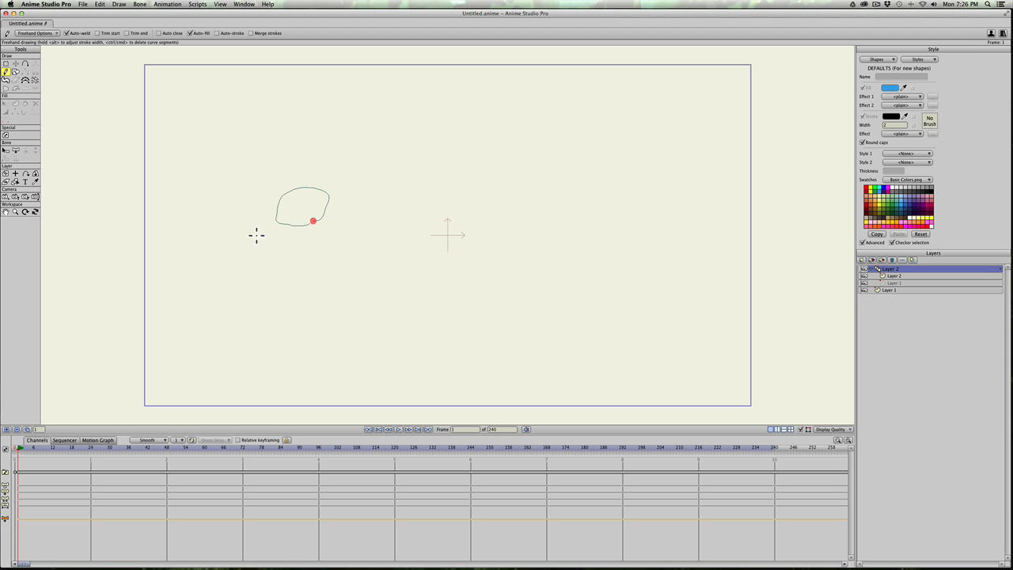
pyautogui.press('super+z')
# - Review the Freehand smoothing options and draw a closed, rounded blue blob in the upper-left area of the canvas on frame 1
pyautogui.click(36, 33)
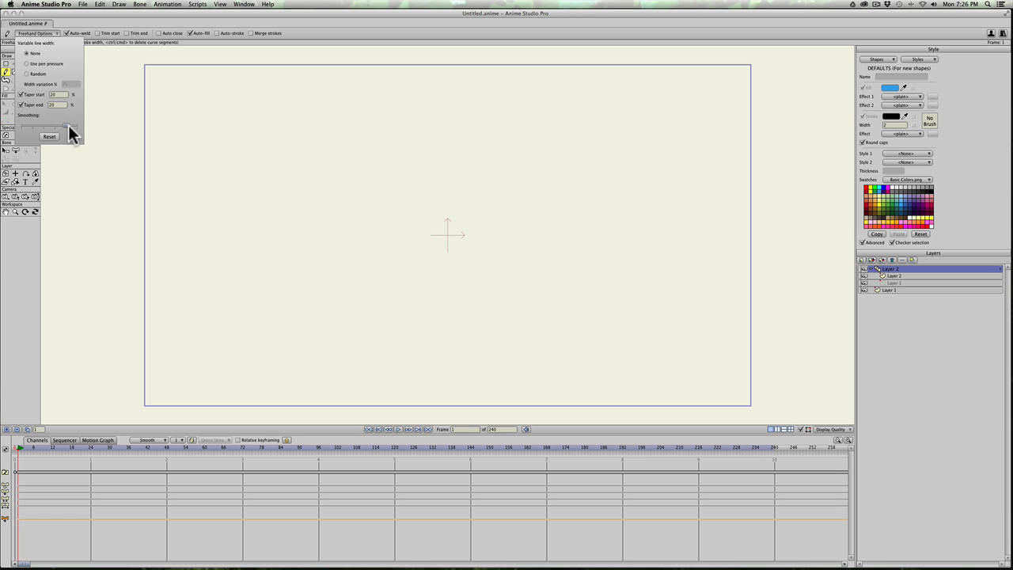
pyautogui.click(111, 161)
pyautogui.press('super+z')
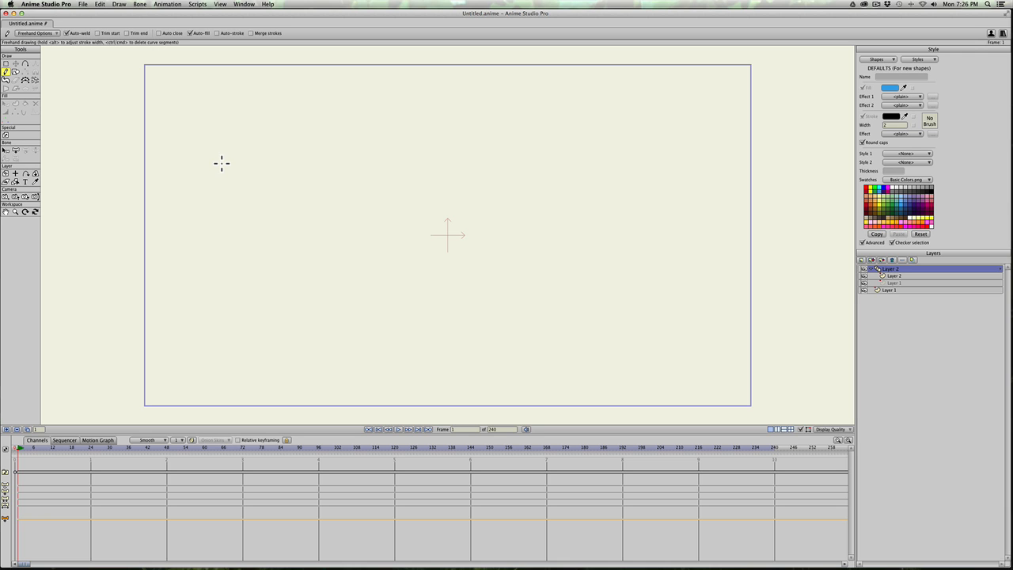
pyautogui.moveTo(208, 156)
pyautogui.mouseDown()
pyautogui.moveTo(255, 175)
pyautogui.moveTo(283, 155)
pyautogui.moveTo(277, 134)
pyautogui.moveTo(255, 121)
pyautogui.moveTo(208, 156)
pyautogui.mouseUp()
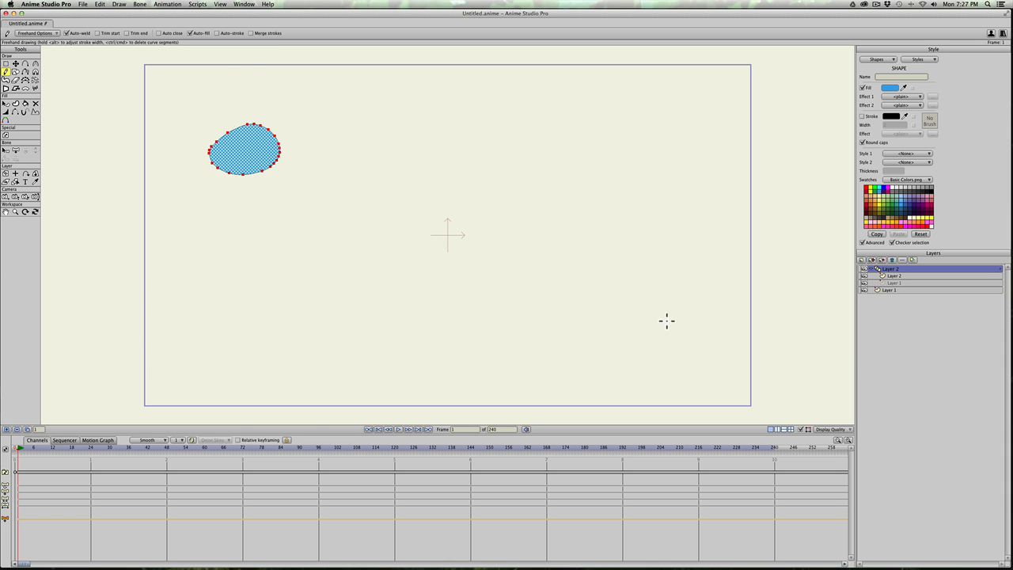
# - Add a blank frame 2, enable onion skins and draw a second blob slightly down and right of the first
pyautogui.click(6, 430)
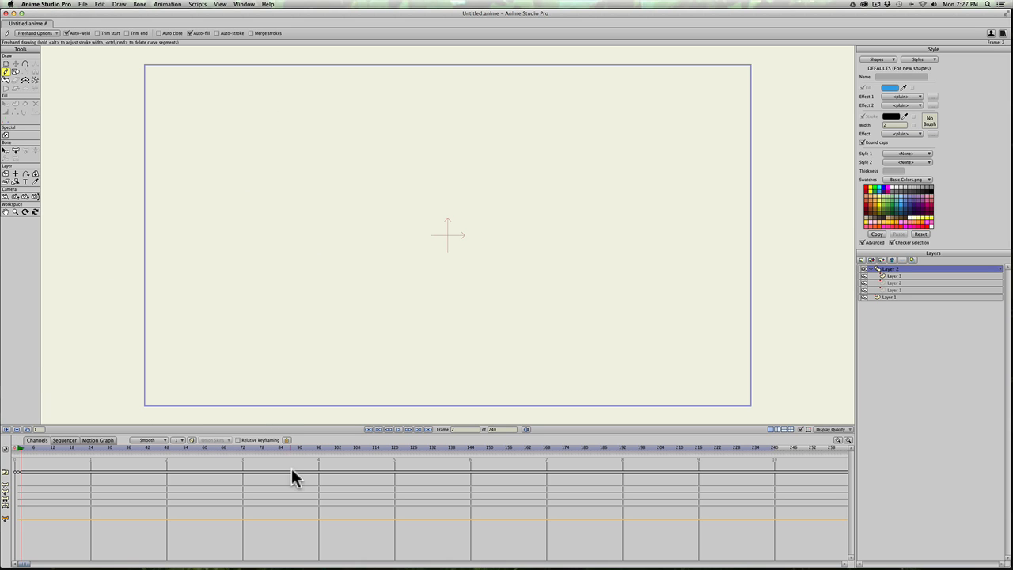
pyautogui.click(191, 439)
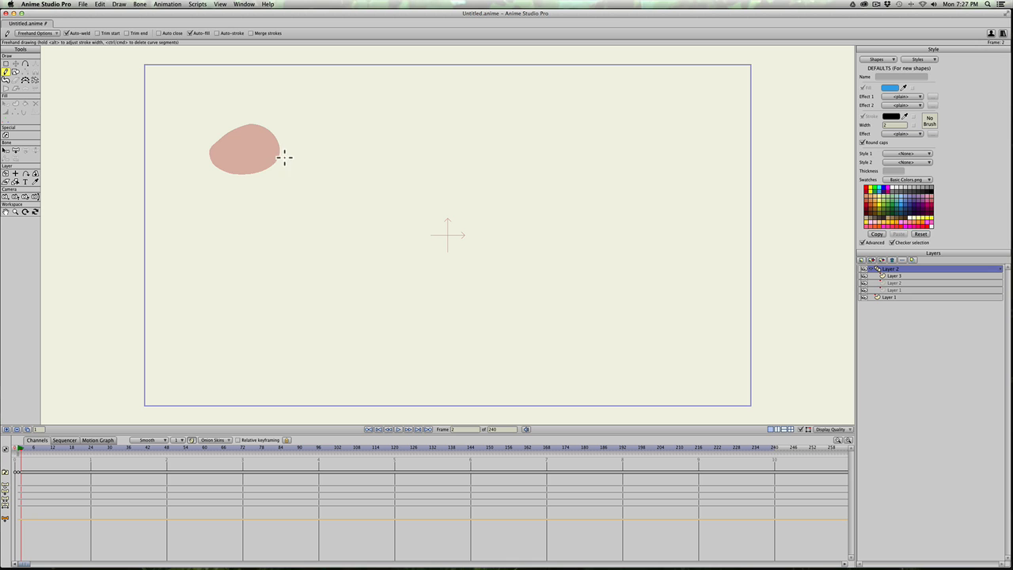
pyautogui.moveTo(284, 157)
pyautogui.mouseDown()
pyautogui.moveTo(280, 147)
pyautogui.moveTo(233, 143)
pyautogui.moveTo(228, 181)
pyautogui.moveTo(280, 180)
pyautogui.moveTo(290, 160)
pyautogui.moveTo(279, 146)
pyautogui.mouseUp()
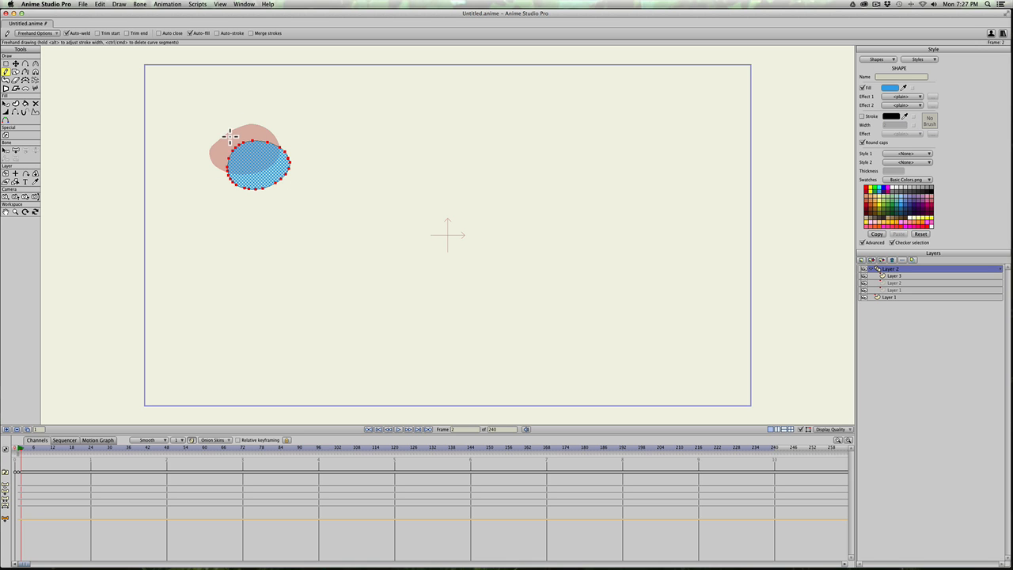
# - Add frames 3 and 4 and draw a freehand blob on each, moving the shape progressively down and to the right
pyautogui.click(6, 429)
pyautogui.moveTo(271, 199)
pyautogui.mouseDown()
pyautogui.moveTo(290, 159)
pyautogui.moveTo(262, 154)
pyautogui.moveTo(256, 199)
pyautogui.mouseUp()
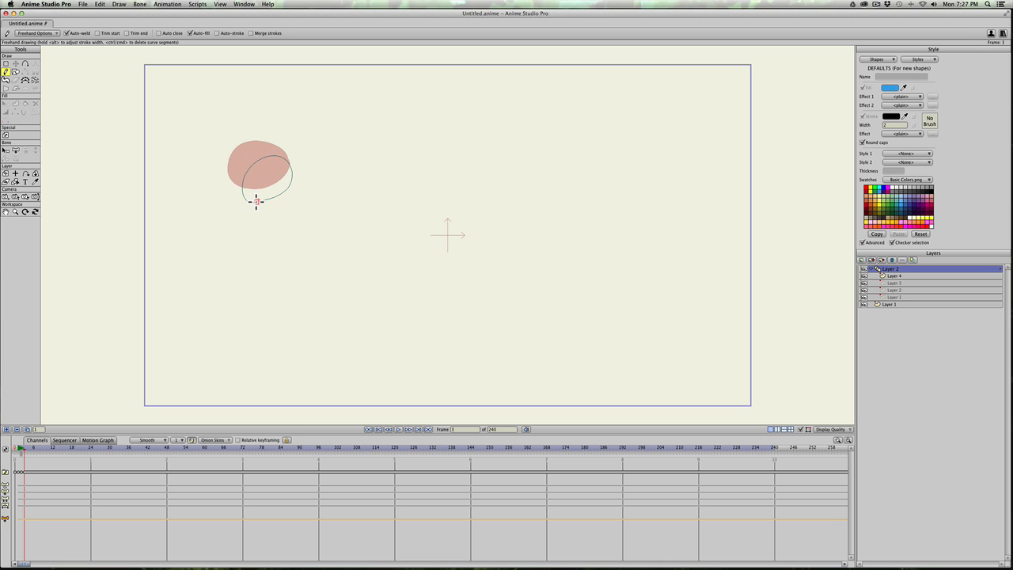
pyautogui.click(19, 428)
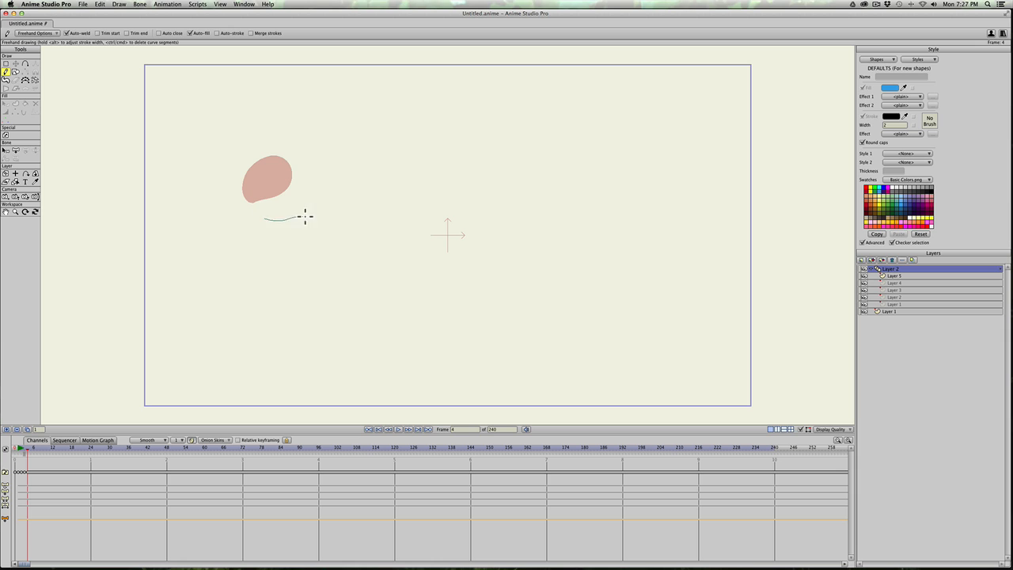
pyautogui.moveTo(305, 216)
pyautogui.mouseDown()
pyautogui.moveTo(294, 162)
pyautogui.moveTo(264, 181)
pyautogui.moveTo(268, 220)
pyautogui.mouseUp()
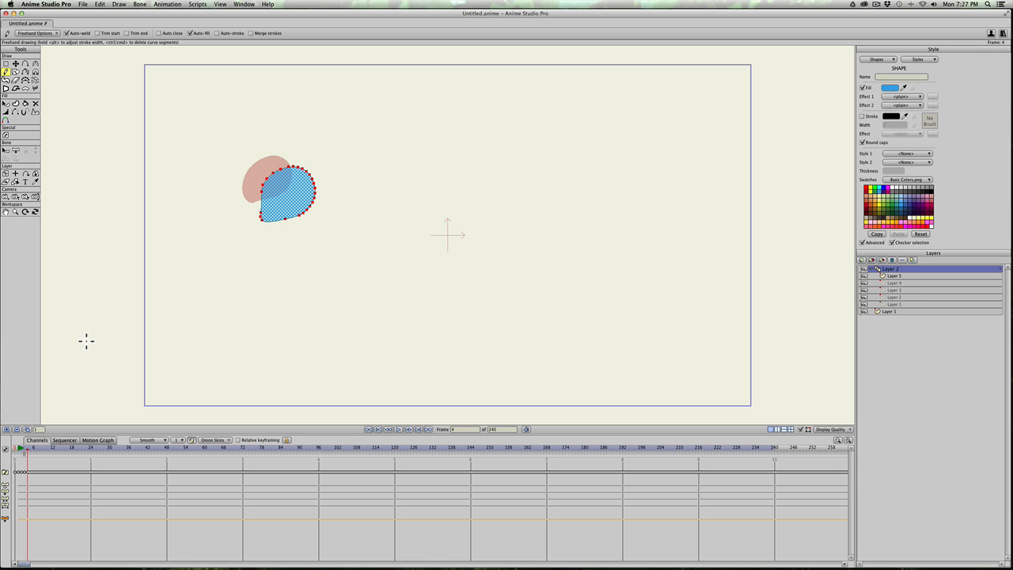
# - Add frames 5, 6 and 7 and draw a horizontally stretched blob on each, advancing rightward toward the canvas centre
pyautogui.click(7, 431)
pyautogui.moveTo(334, 181)
pyautogui.mouseDown()
pyautogui.moveTo(282, 196)
pyautogui.moveTo(325, 224)
pyautogui.moveTo(376, 202)
pyautogui.moveTo(337, 182)
pyautogui.mouseUp()
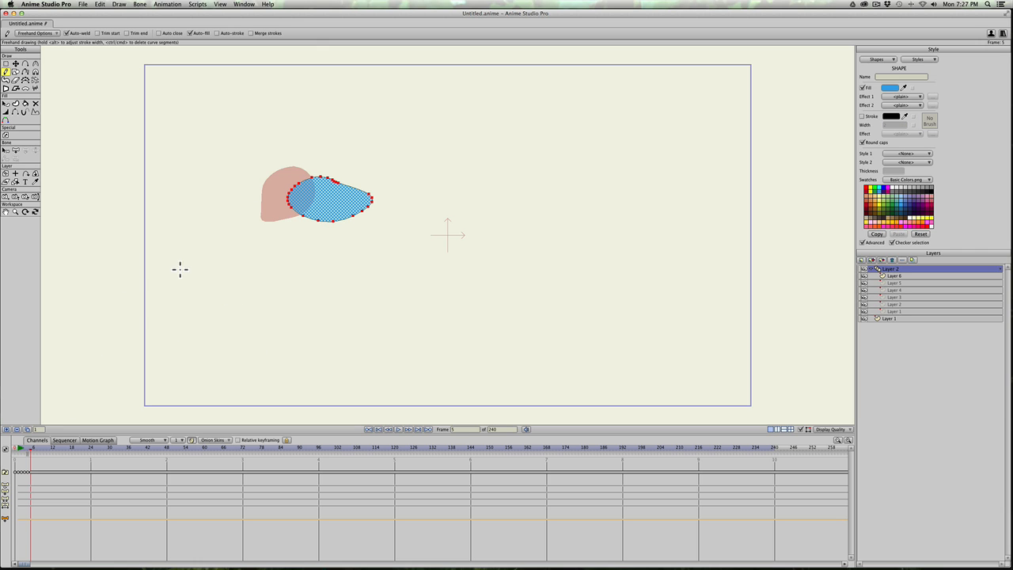
pyautogui.click(7, 431)
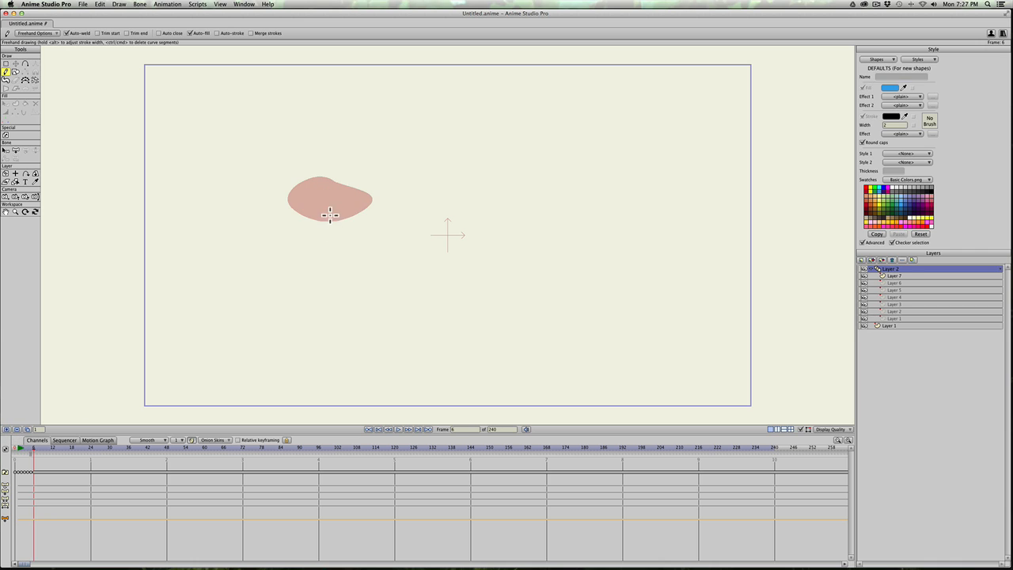
pyautogui.moveTo(323, 213)
pyautogui.mouseDown()
pyautogui.moveTo(393, 222)
pyautogui.moveTo(418, 212)
pyautogui.moveTo(401, 185)
pyautogui.moveTo(355, 180)
pyautogui.moveTo(322, 212)
pyautogui.mouseUp()
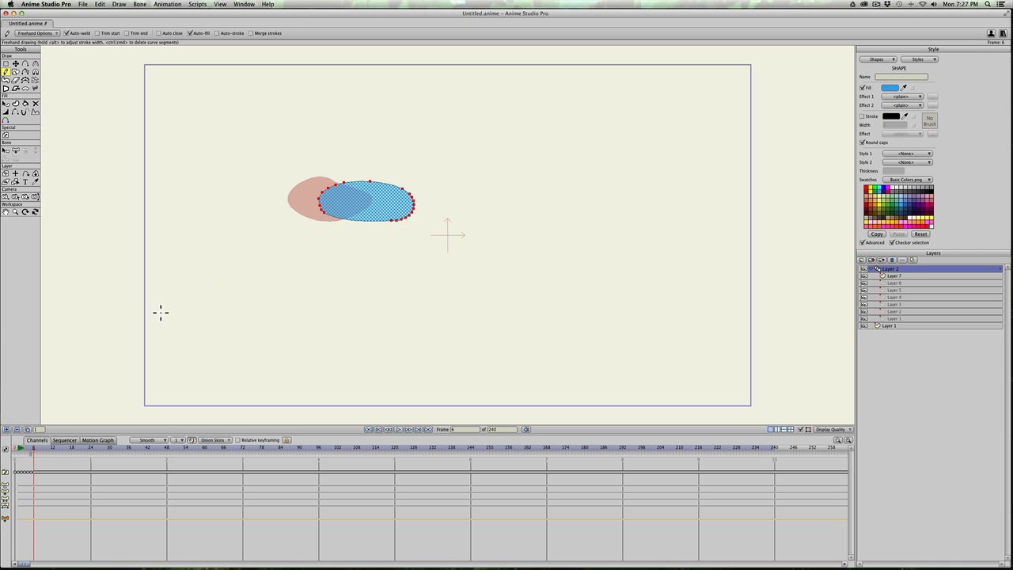
pyautogui.click(7, 431)
pyautogui.moveTo(354, 218)
pyautogui.mouseDown()
pyautogui.moveTo(458, 195)
pyautogui.moveTo(397, 178)
pyautogui.moveTo(352, 219)
pyautogui.mouseUp()
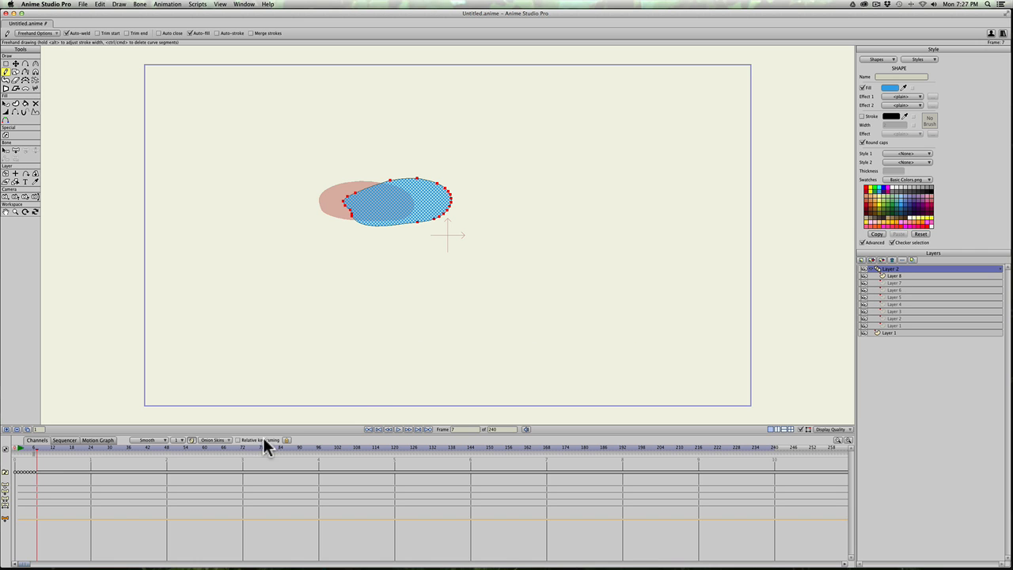
# - Step back and forth through the drawn frames to examine the blob's motion, finishing on frame 1
pyautogui.press('Left')
pyautogui.press('Left')
pyautogui.press('Left')
pyautogui.press('Left')
pyautogui.press('Left')
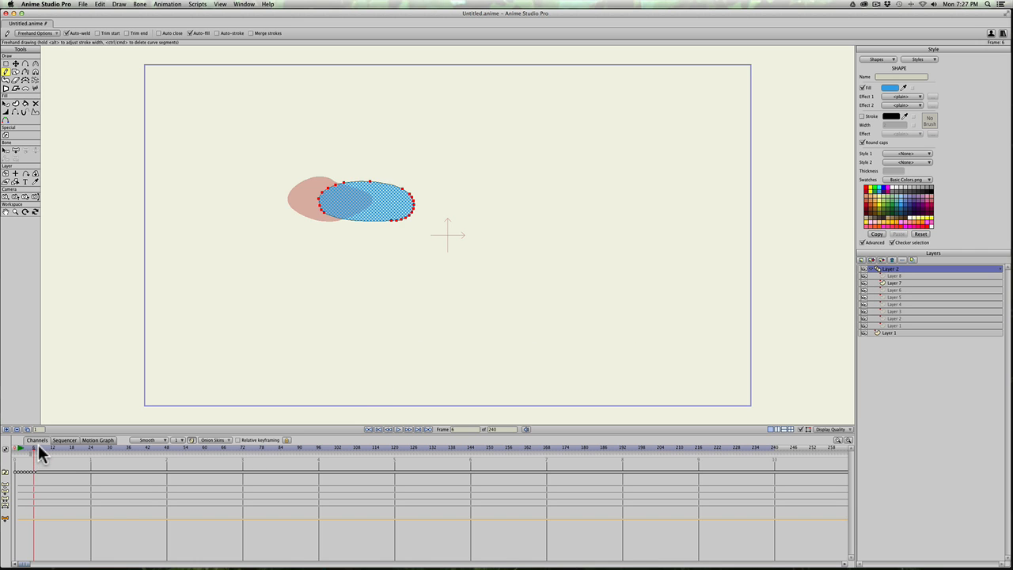
pyautogui.press('Right')
pyautogui.press('Right')
pyautogui.press('Right')
pyautogui.press('Right')
pyautogui.press('Right')
pyautogui.press('Right')
pyautogui.press('Right')
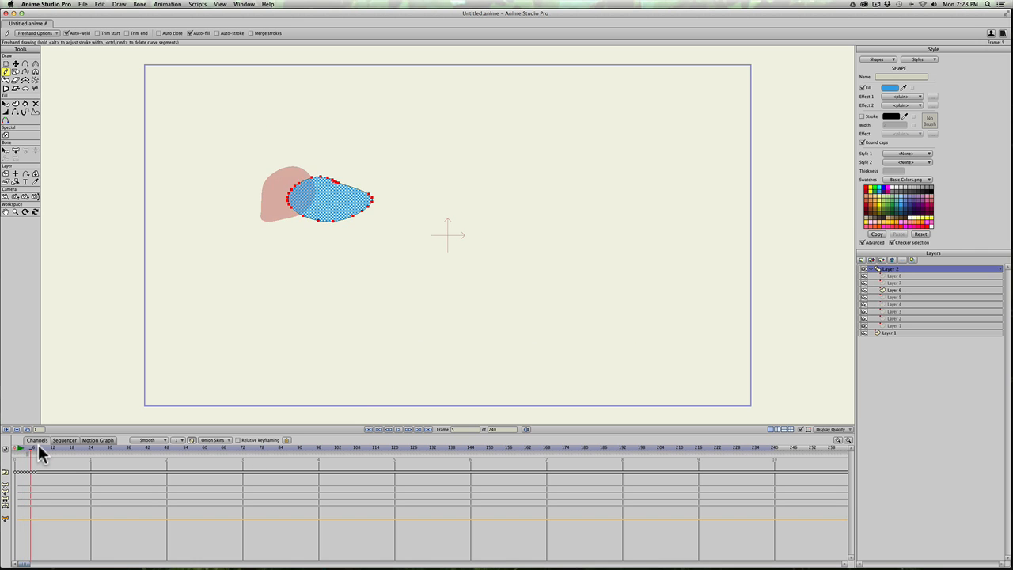
pyautogui.press('Left')
pyautogui.press('Left')
pyautogui.press('Left')
pyautogui.press('Left')
pyautogui.press('Left')
pyautogui.press('Left')
pyautogui.press('Left')
pyautogui.press('Left')
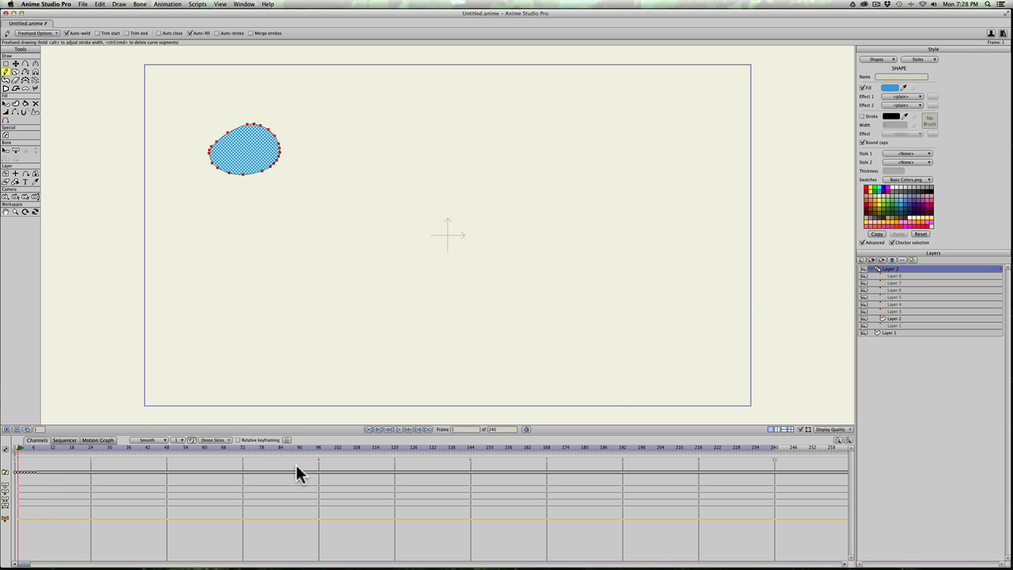
# - Play the animation past the drawn frames and set its end frame to 18
pyautogui.click(398, 429)
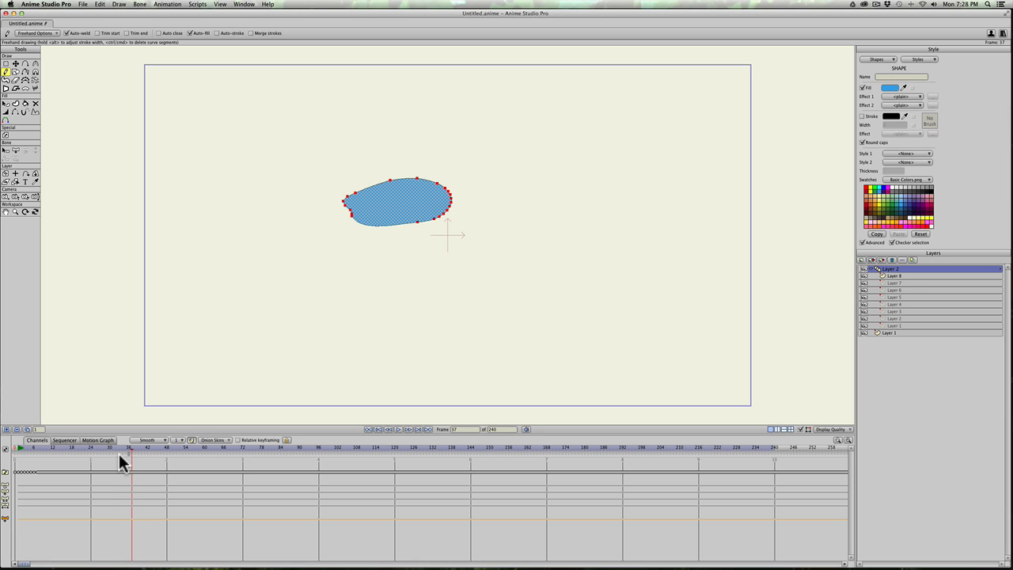
pyautogui.doubleClick(497, 430)
pyautogui.press('Return')
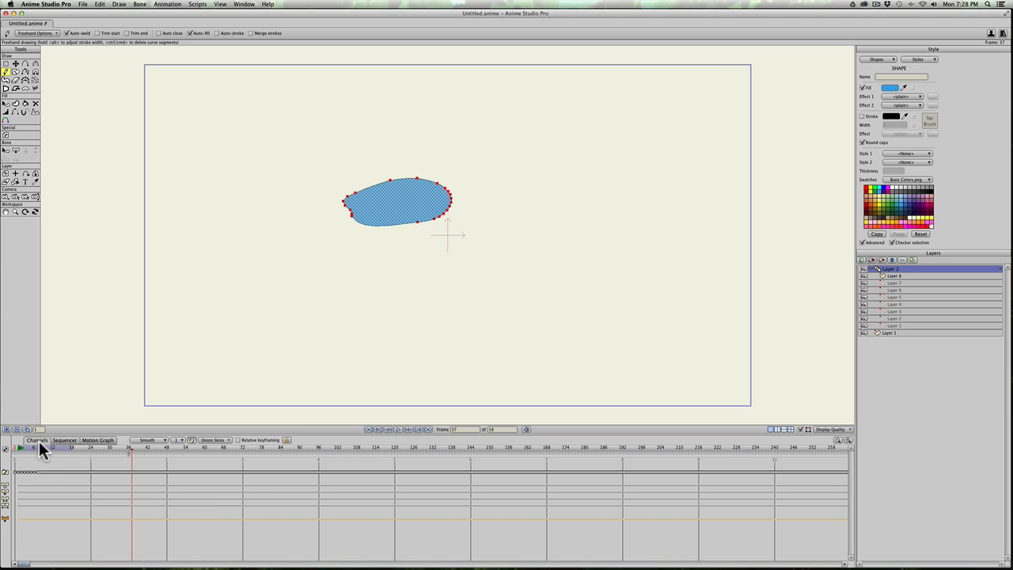
# - Play the shortened animation loop to review how the blob moves, and stop playback
pyautogui.click(31, 445)
pyautogui.press('space')
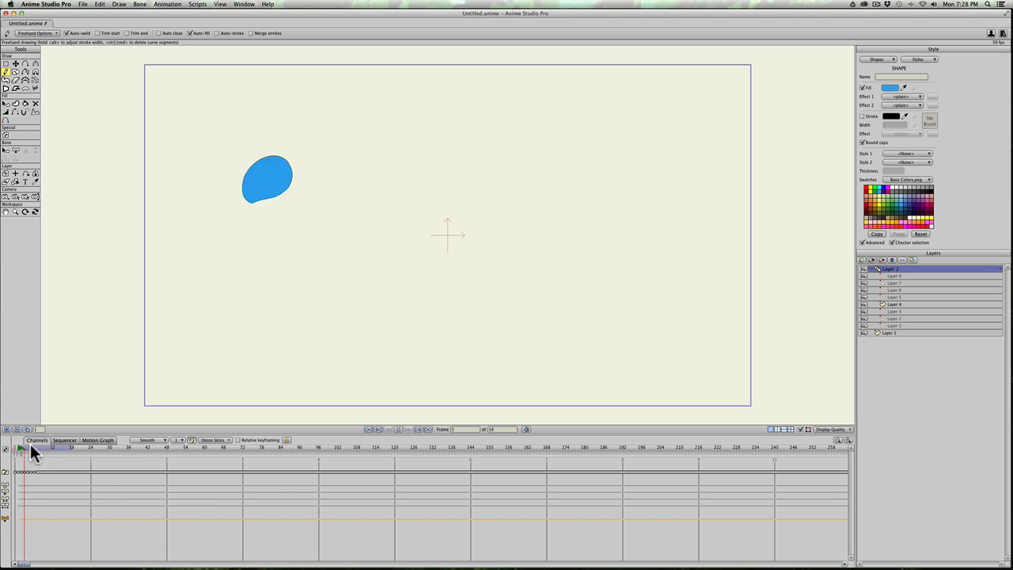
pyautogui.press('space')
pyautogui.press('space')
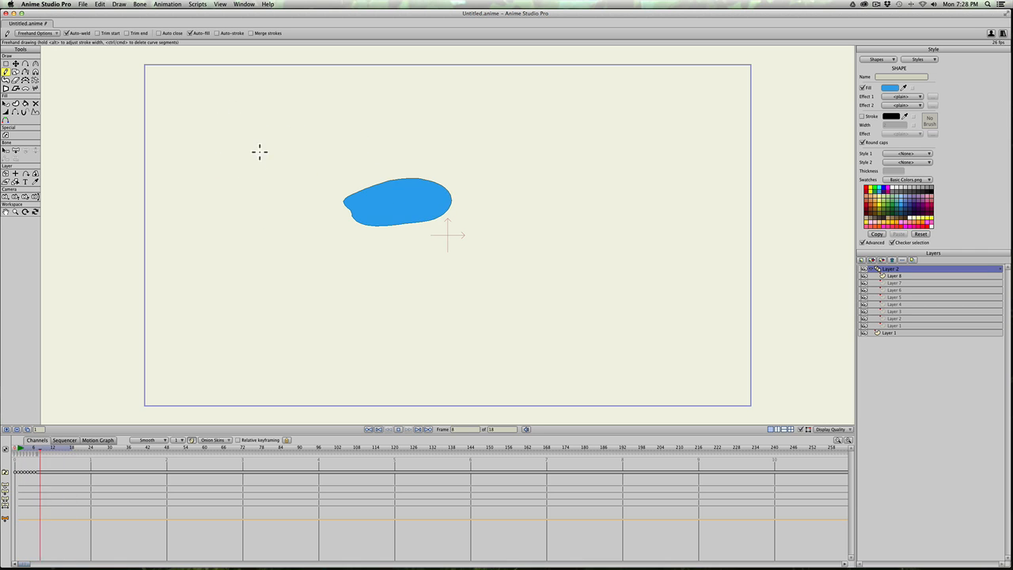
pyautogui.press('space')
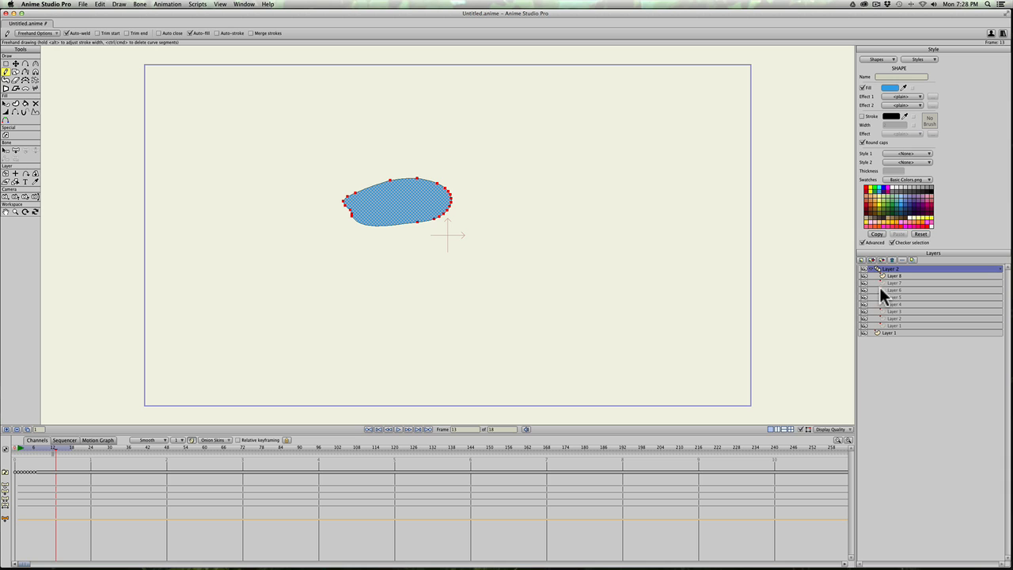
# - Duplicate the frame 7 drawing onto frame 8 and reshape it with the Magnet tool, raising its right end and pulling in its left end
pyautogui.click(33, 448)
pyautogui.moveTo(33, 449); pyautogui.dragTo(34, 450)
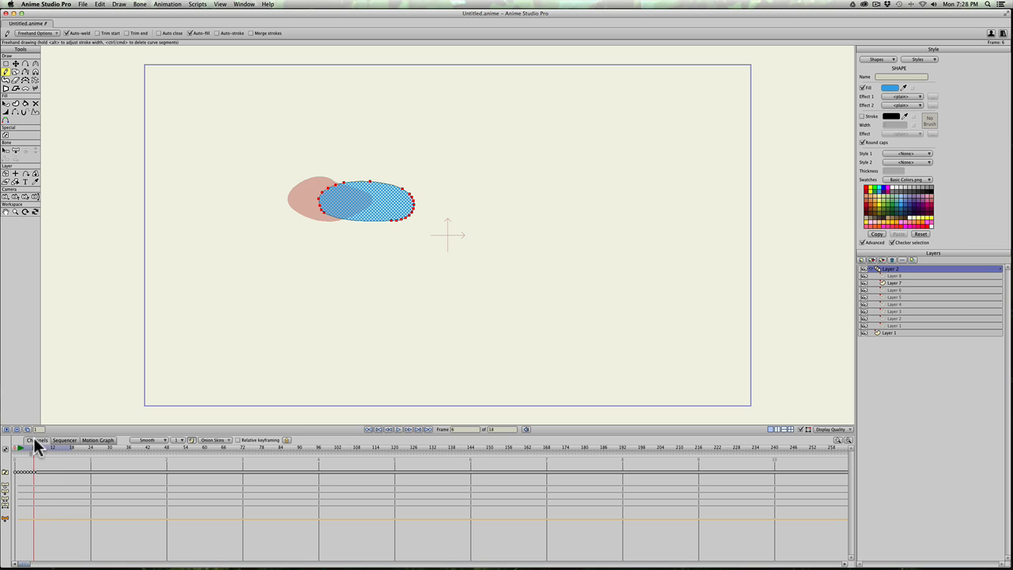
pyautogui.moveTo(35, 451); pyautogui.dragTo(38, 456)
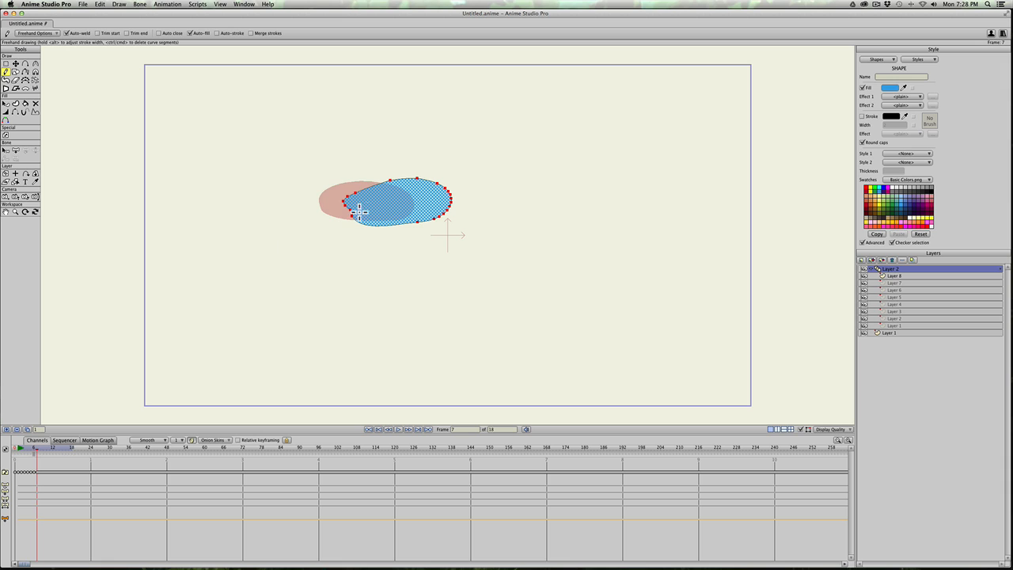
pyautogui.click(27, 429)
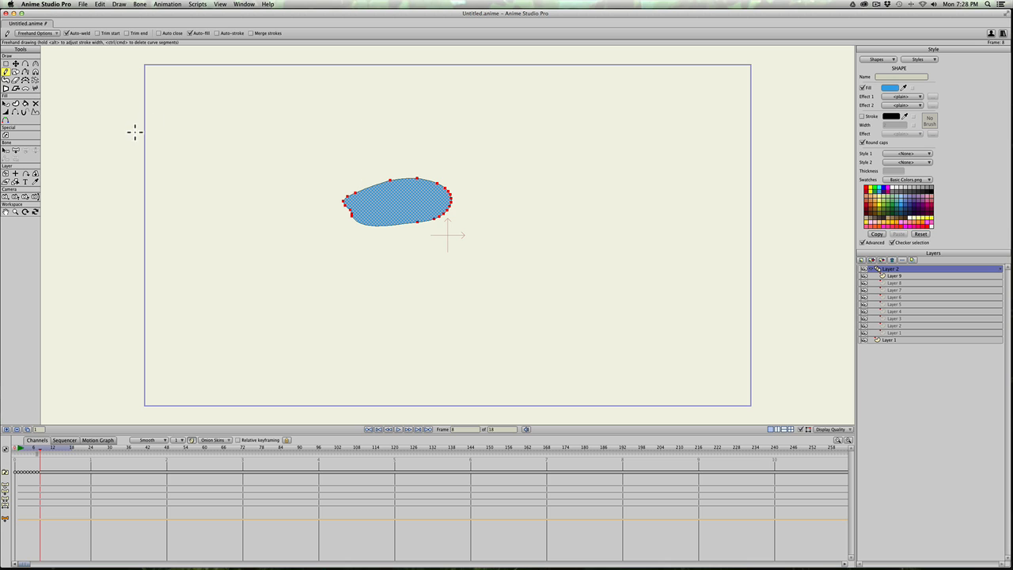
pyautogui.click(35, 72)
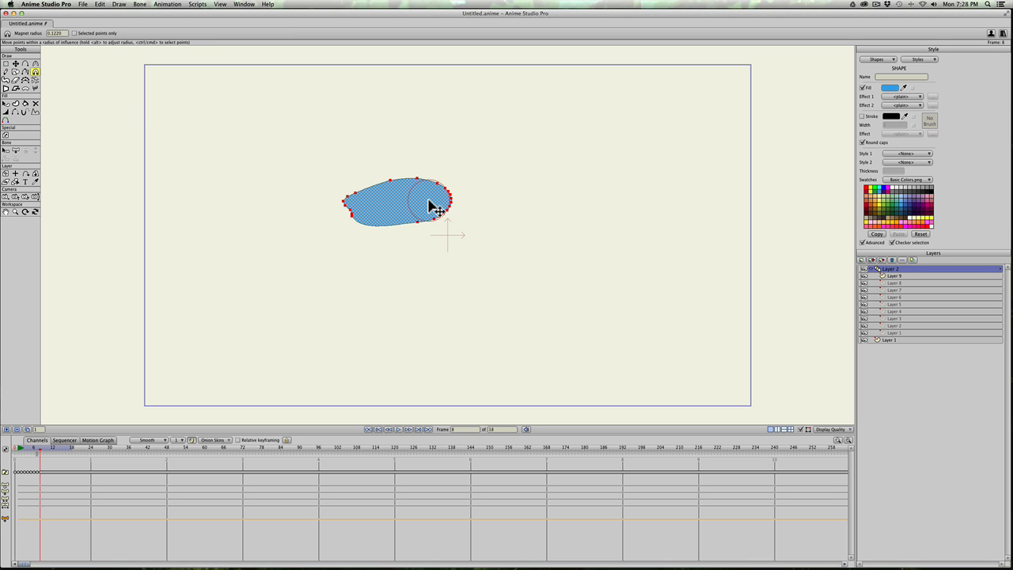
pyautogui.moveTo(446, 197)
pyautogui.mouseDown()
pyautogui.moveTo(455, 156)
pyautogui.moveTo(430, 174)
pyautogui.mouseUp()
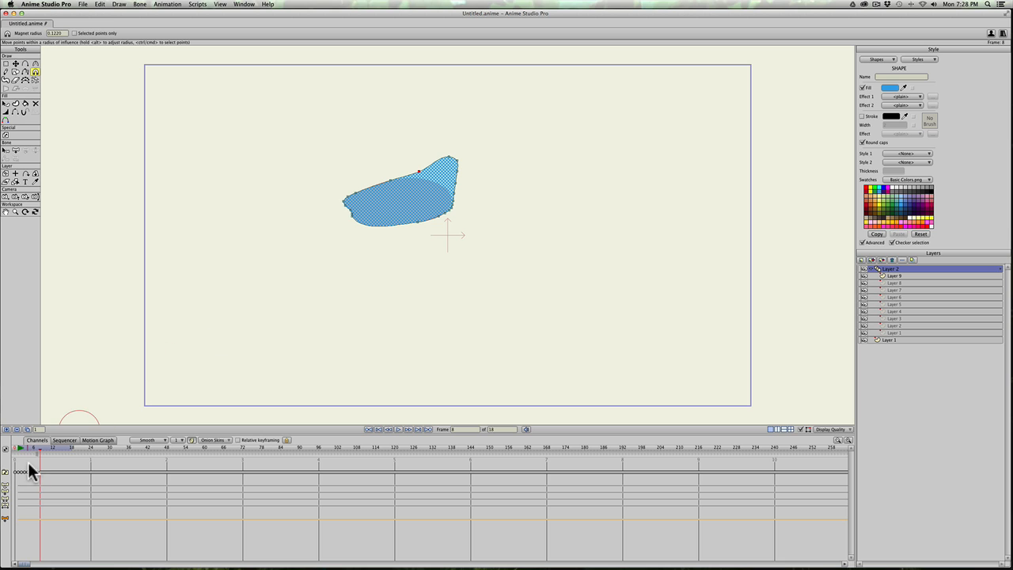
pyautogui.moveTo(339, 205)
pyautogui.mouseDown()
pyautogui.moveTo(368, 201)
pyautogui.moveTo(380, 220)
pyautogui.mouseUp()
pyautogui.moveTo(353, 182); pyautogui.dragTo(363, 187)
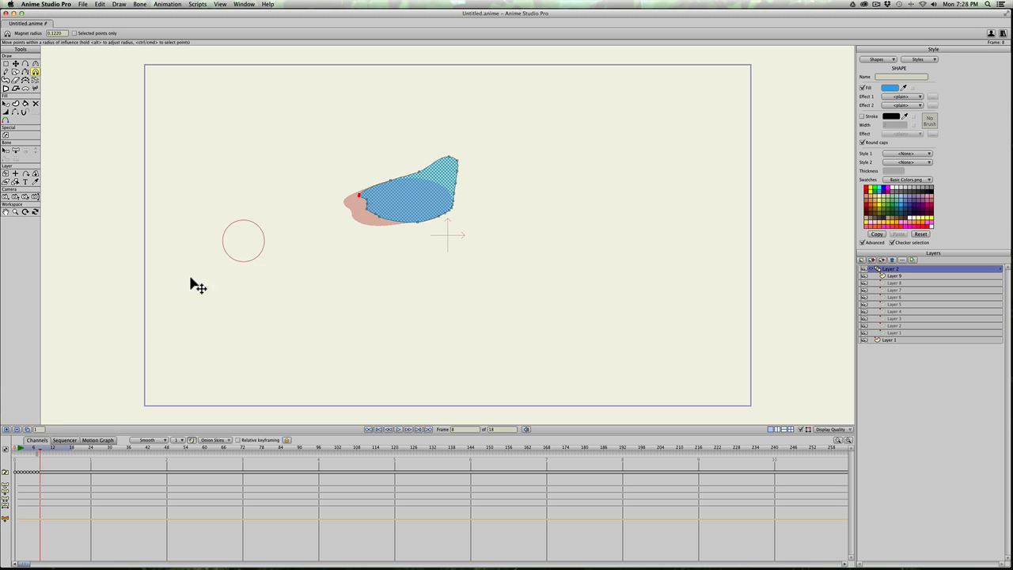
# - Duplicate the drawing onto frames 9 and 10 in turn, using the Magnet tool to narrow the blob and pull its edges inward on each
pyautogui.click(27, 429)
pyautogui.moveTo(379, 217); pyautogui.dragTo(384, 182)
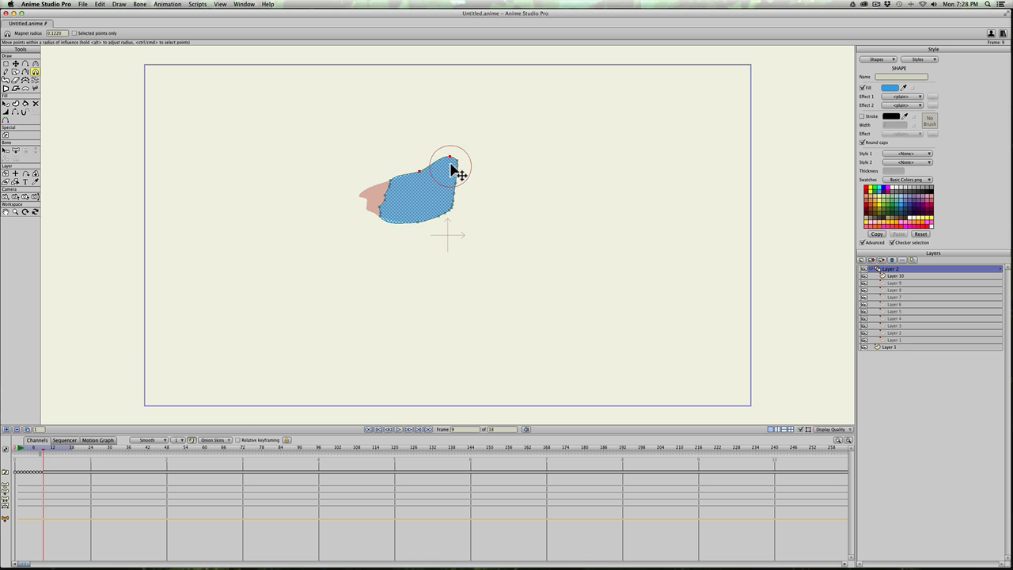
pyautogui.moveTo(459, 169)
pyautogui.mouseDown()
pyautogui.moveTo(459, 154)
pyautogui.moveTo(475, 158)
pyautogui.mouseUp()
pyautogui.moveTo(453, 195); pyautogui.dragTo(446, 188)
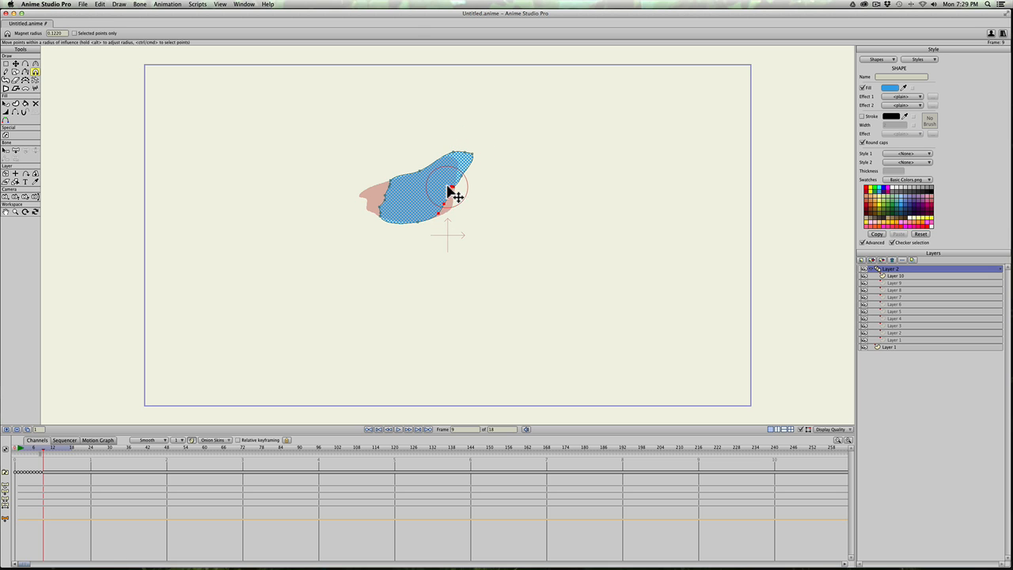
pyautogui.moveTo(427, 224)
pyautogui.mouseDown()
pyautogui.moveTo(384, 224)
pyautogui.moveTo(436, 161)
pyautogui.moveTo(454, 163)
pyautogui.moveTo(446, 214)
pyautogui.moveTo(441, 164)
pyautogui.moveTo(457, 185)
pyautogui.mouseUp()
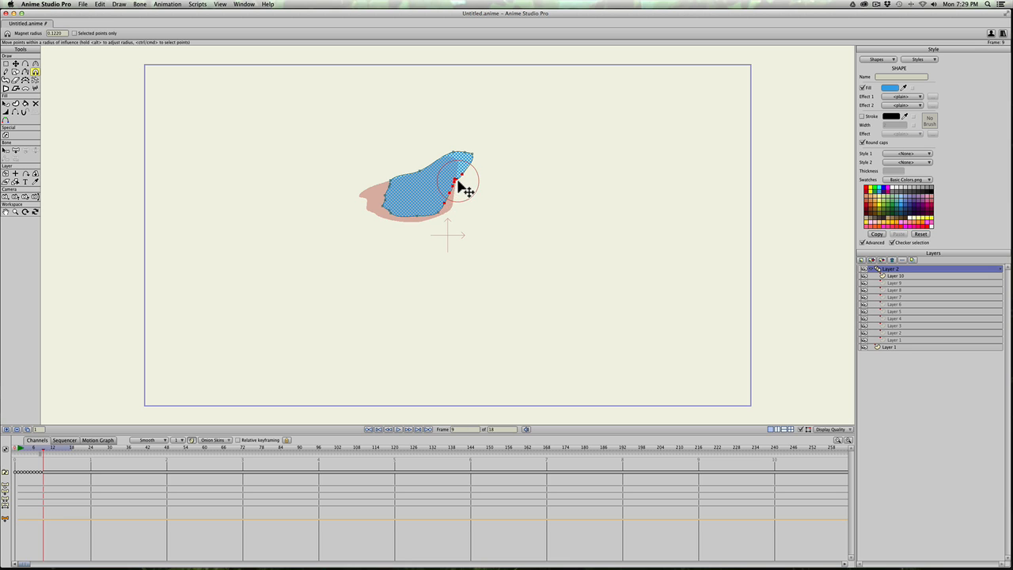
pyautogui.click(28, 429)
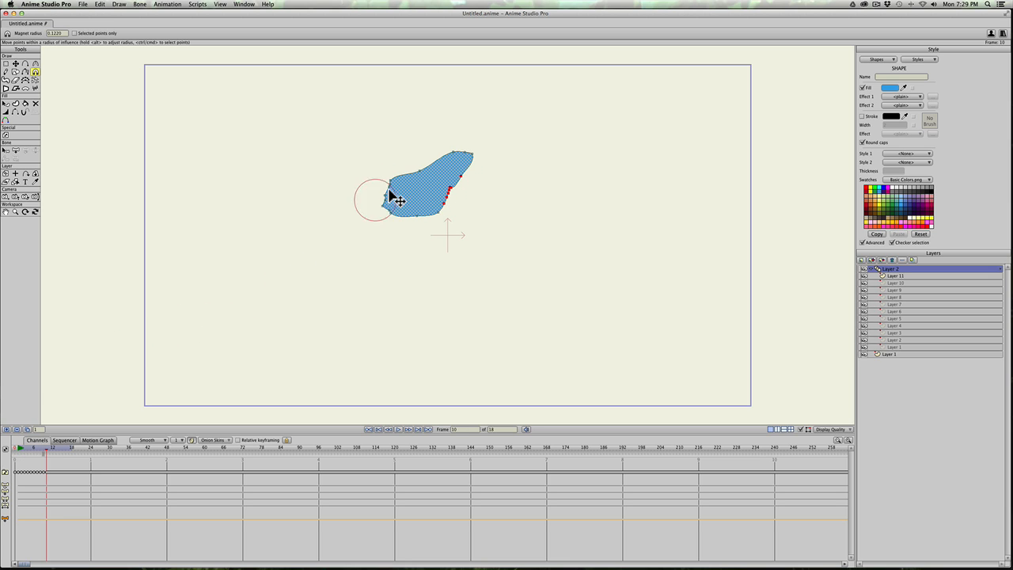
pyautogui.moveTo(383, 198)
pyautogui.mouseDown()
pyautogui.moveTo(435, 144)
pyautogui.moveTo(442, 159)
pyautogui.moveTo(430, 170)
pyautogui.moveTo(480, 149)
pyautogui.moveTo(463, 159)
pyautogui.moveTo(449, 211)
pyautogui.moveTo(426, 215)
pyautogui.mouseUp()
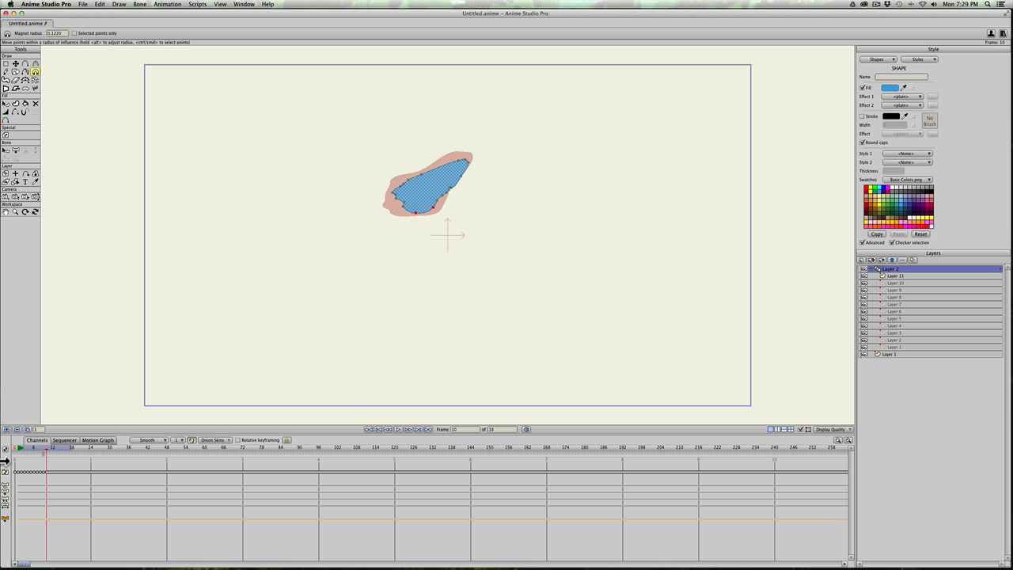
# - Duplicate the frame 10 drawing onto frame 11, shrink the blob inward with the Magnet tool, and play the animation to review it
pyautogui.click(27, 429)
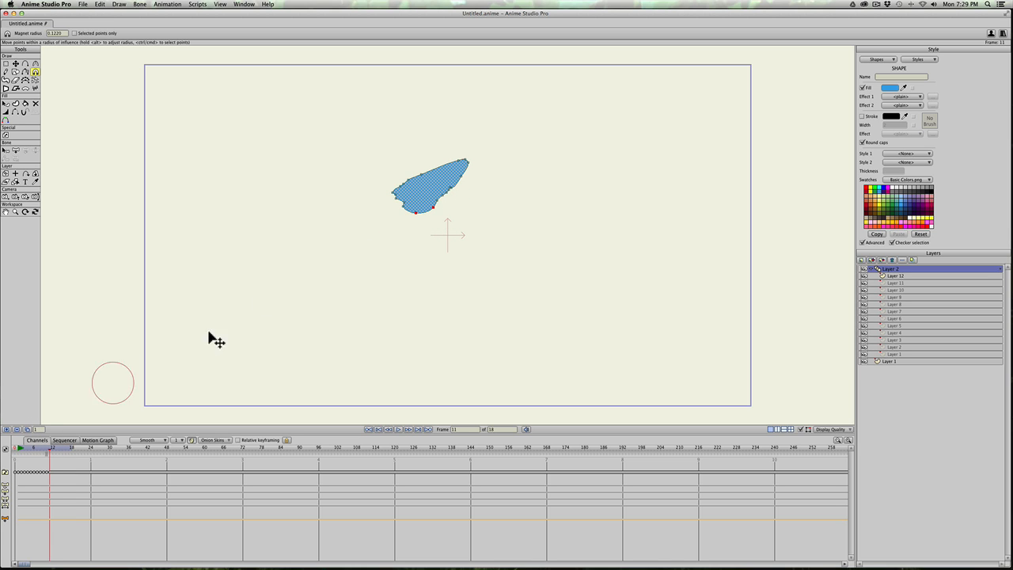
pyautogui.moveTo(420, 223)
pyautogui.mouseDown()
pyautogui.moveTo(442, 203)
pyautogui.moveTo(436, 191)
pyautogui.moveTo(404, 213)
pyautogui.moveTo(394, 206)
pyautogui.moveTo(408, 195)
pyautogui.moveTo(393, 177)
pyautogui.moveTo(416, 178)
pyautogui.moveTo(400, 185)
pyautogui.moveTo(437, 166)
pyautogui.moveTo(421, 182)
pyautogui.moveTo(464, 155)
pyautogui.moveTo(454, 165)
pyautogui.moveTo(451, 204)
pyautogui.mouseUp()
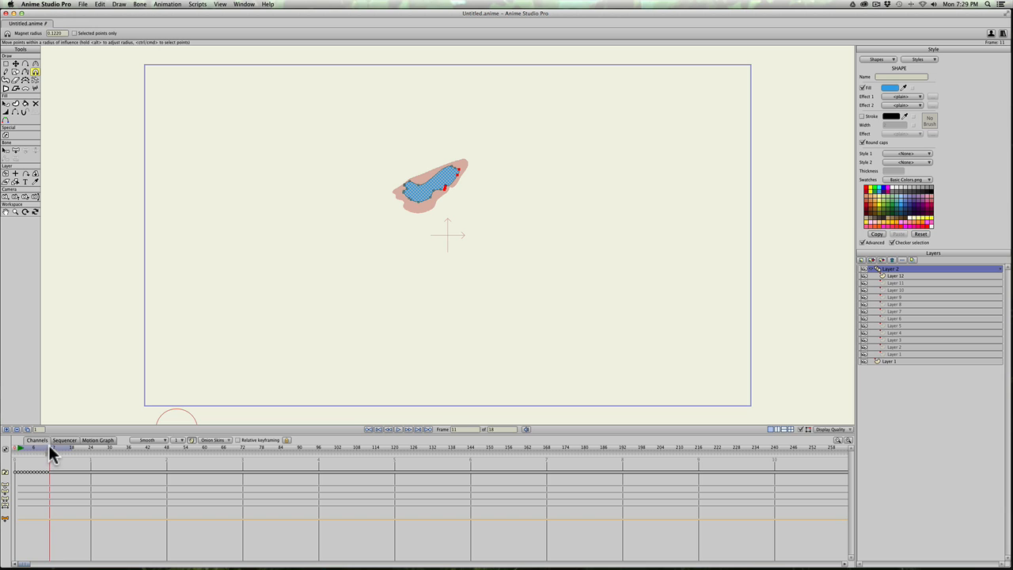
pyautogui.moveTo(48, 445)
pyautogui.mouseDown()
pyautogui.moveTo(34, 445)
pyautogui.moveTo(46, 448)
pyautogui.mouseUp()
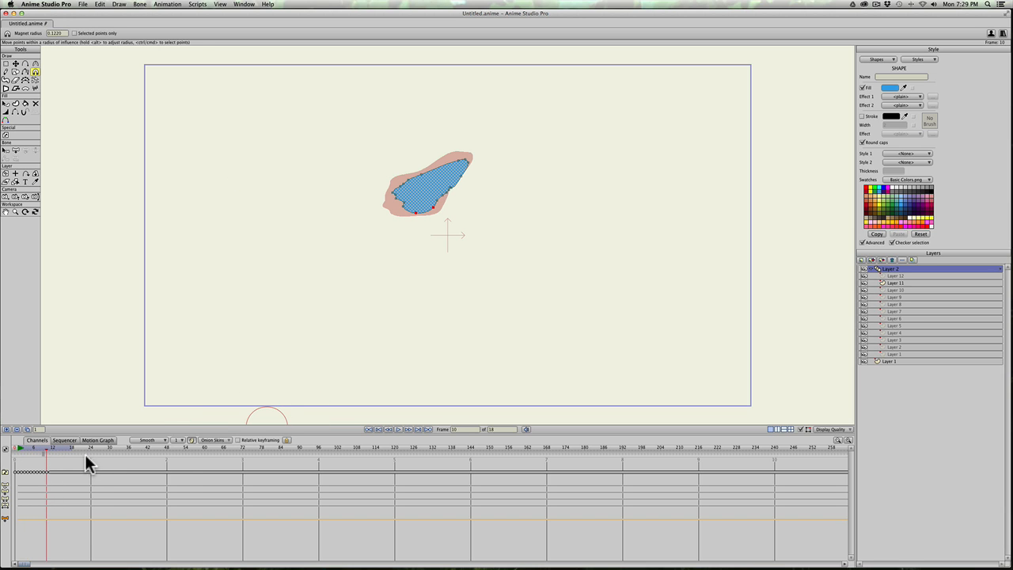
pyautogui.click(395, 428)
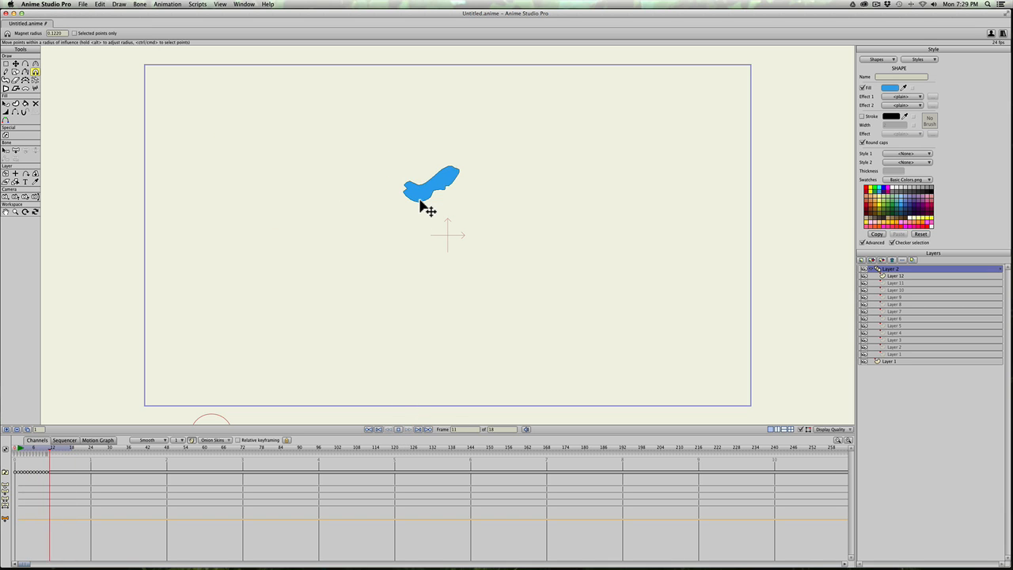
# - Stop on an earlier frame and delete the frame-by-frame Layer 2 with all its blob drawings
pyautogui.moveTo(31, 449)
pyautogui.mouseDown()
pyautogui.moveTo(62, 451)
pyautogui.moveTo(8, 488)
pyautogui.mouseUp()
pyautogui.press('Delete')
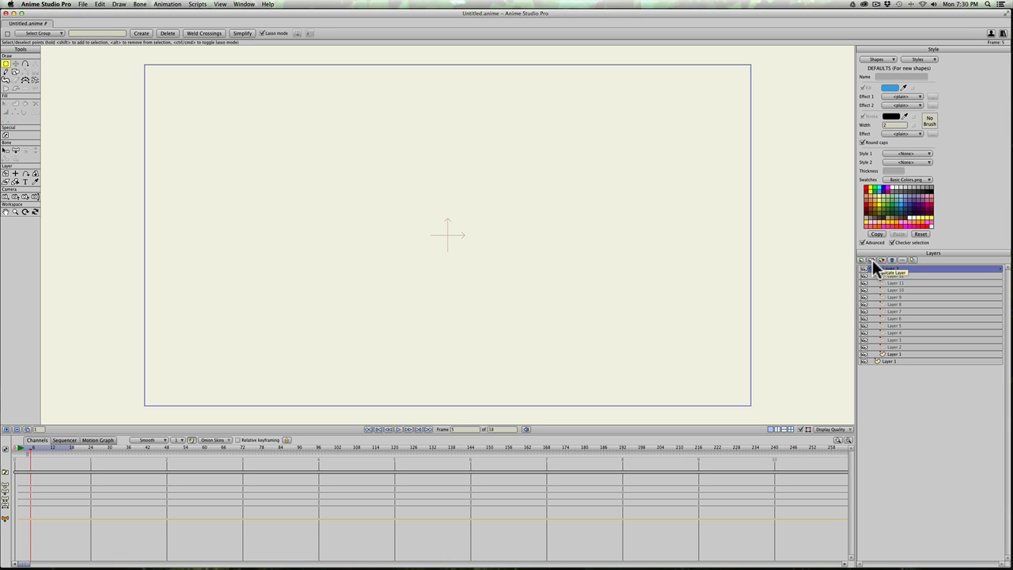
pyautogui.click(892, 259)
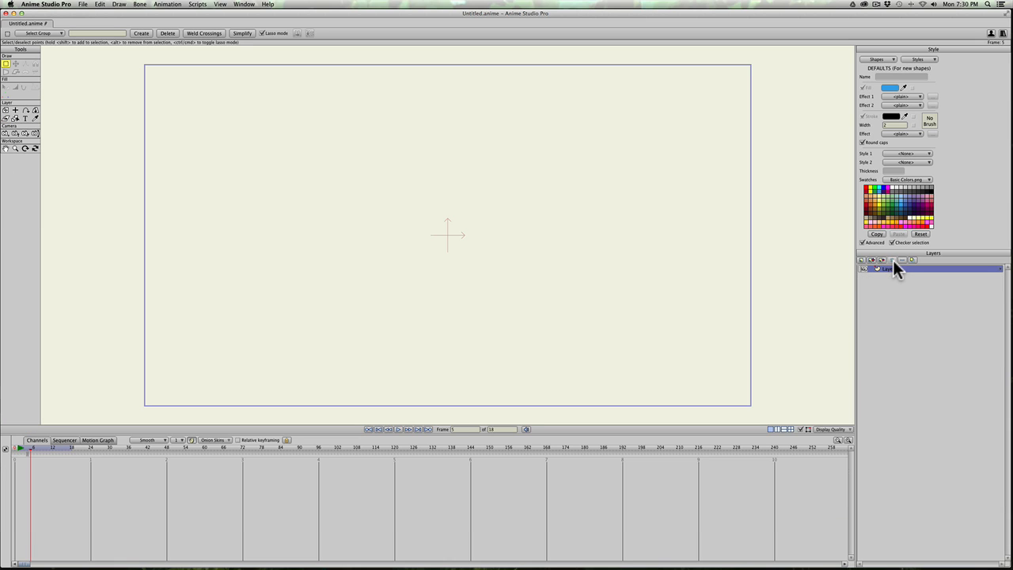
# - Return to frame 0 and add a Frame By Frame layer named "bubble"
pyautogui.click(861, 260)
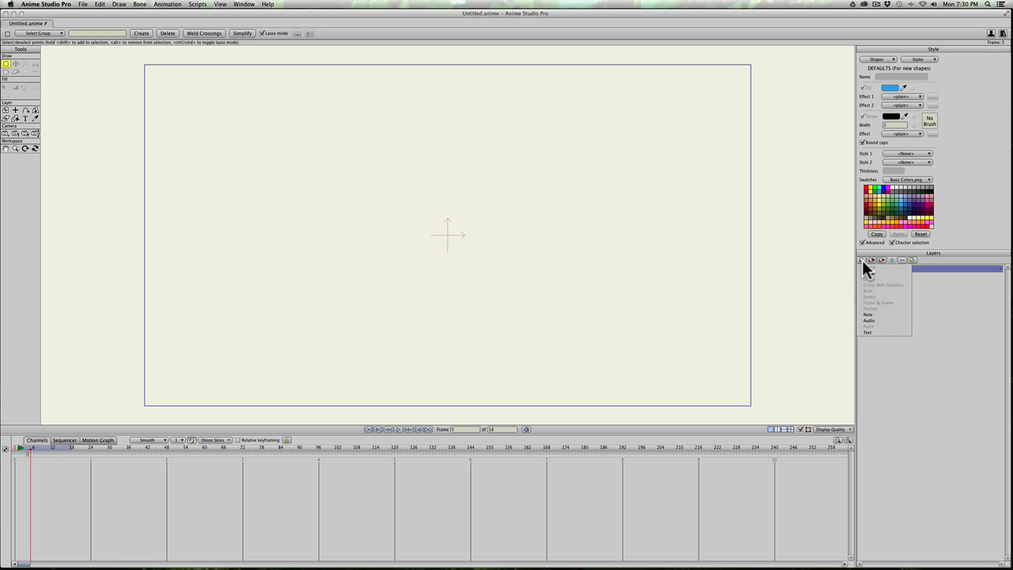
pyautogui.moveTo(22, 451); pyautogui.dragTo(8, 451)
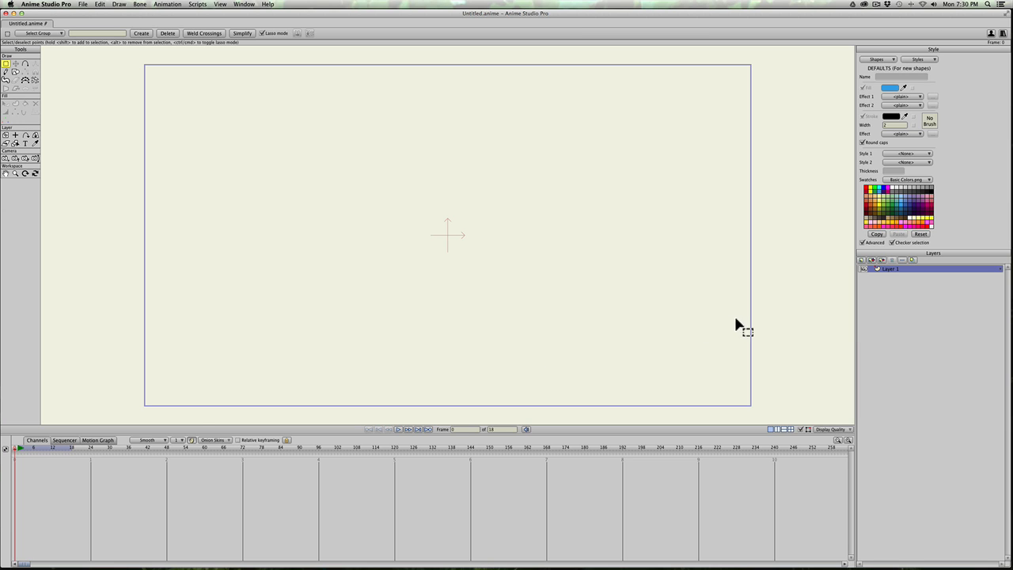
pyautogui.click(861, 259)
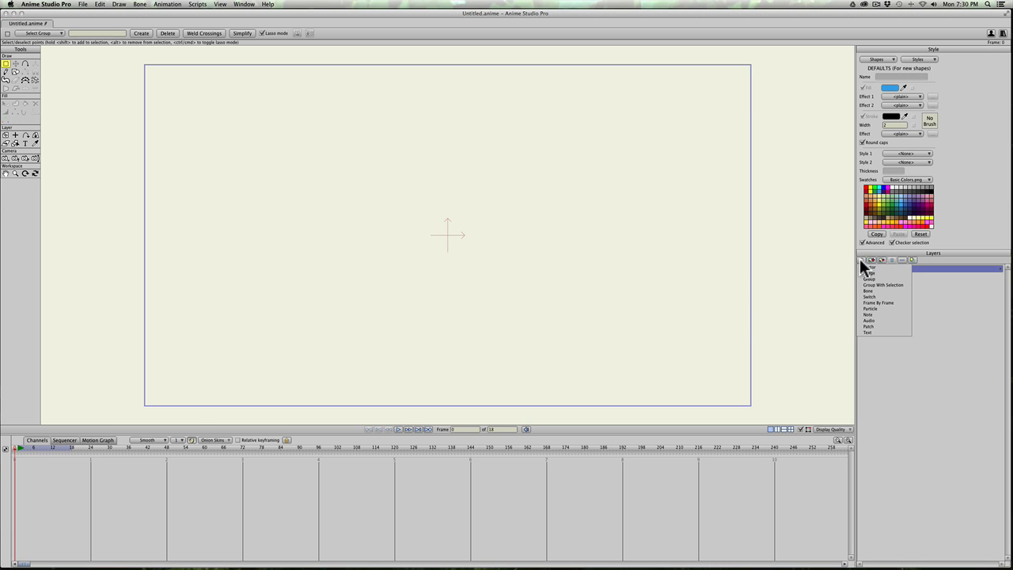
pyautogui.click(866, 301)
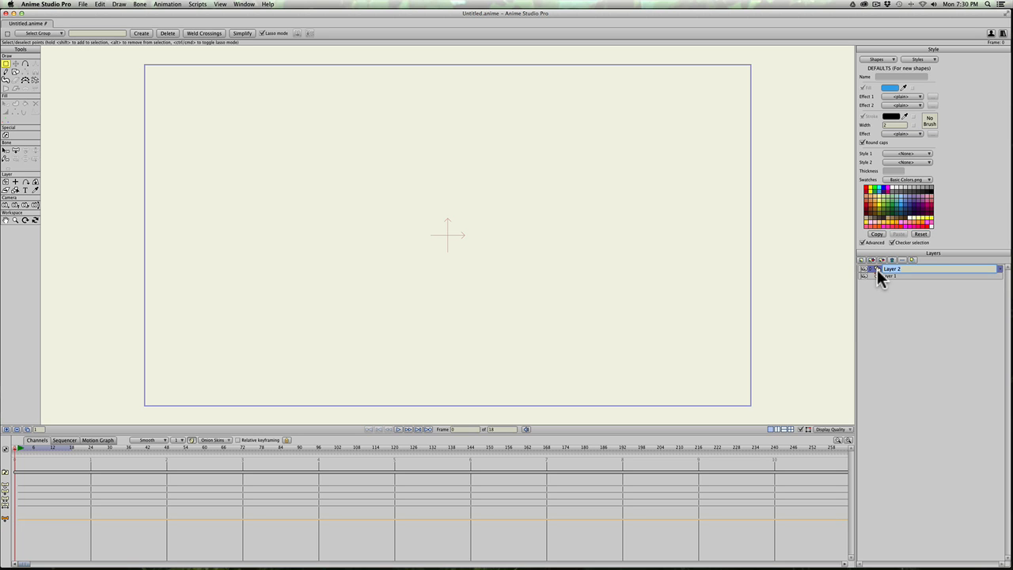
pyautogui.write('bubl')
pyautogui.press('Return')
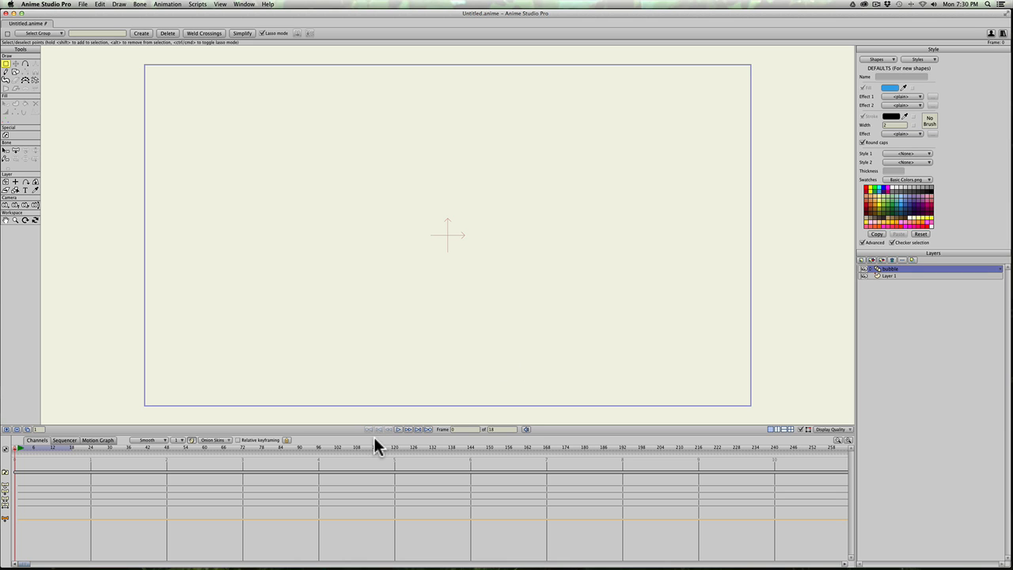
# - Choose a green fill and draw a filled rectangle without stroke across the centre of the canvas
pyautogui.click(15, 71)
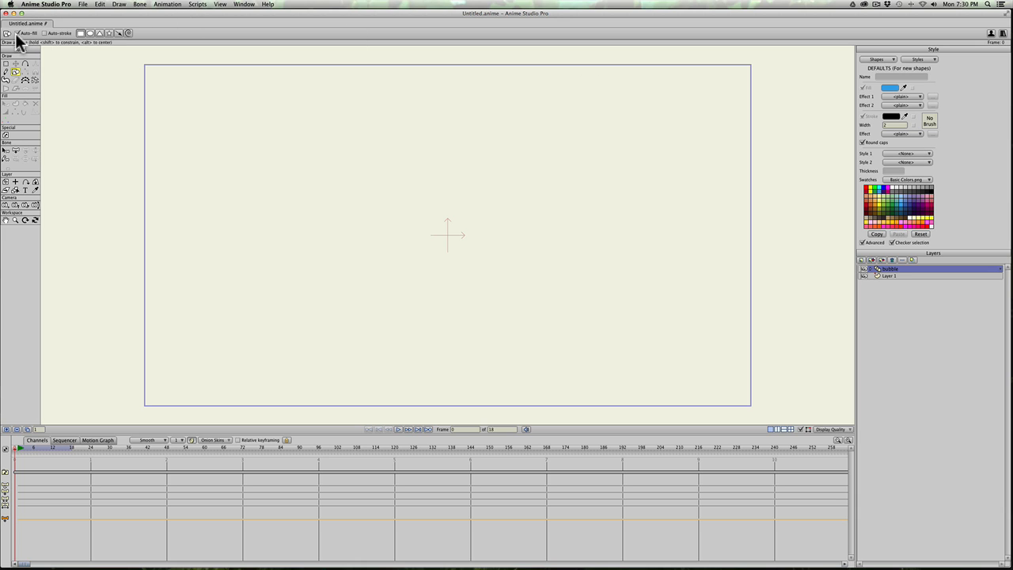
pyautogui.click(894, 197)
pyautogui.moveTo(389, 200)
pyautogui.mouseDown()
pyautogui.moveTo(515, 262)
pyautogui.moveTo(504, 253)
pyautogui.mouseUp()
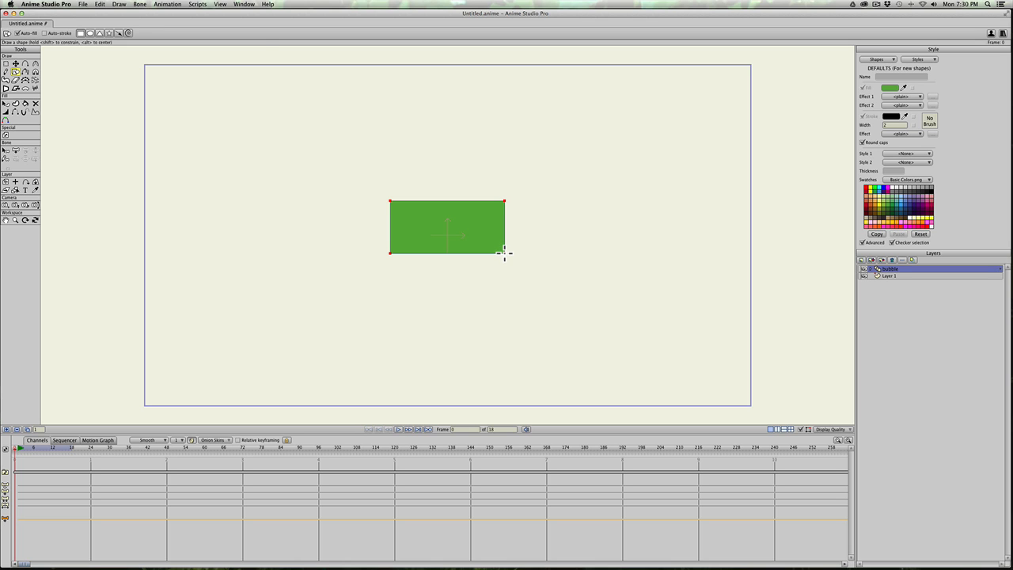
# - Try to merge the rectangle's upper corners into a single triangle peak, and undo those point moves
pyautogui.press('q')
pyautogui.click(392, 206)
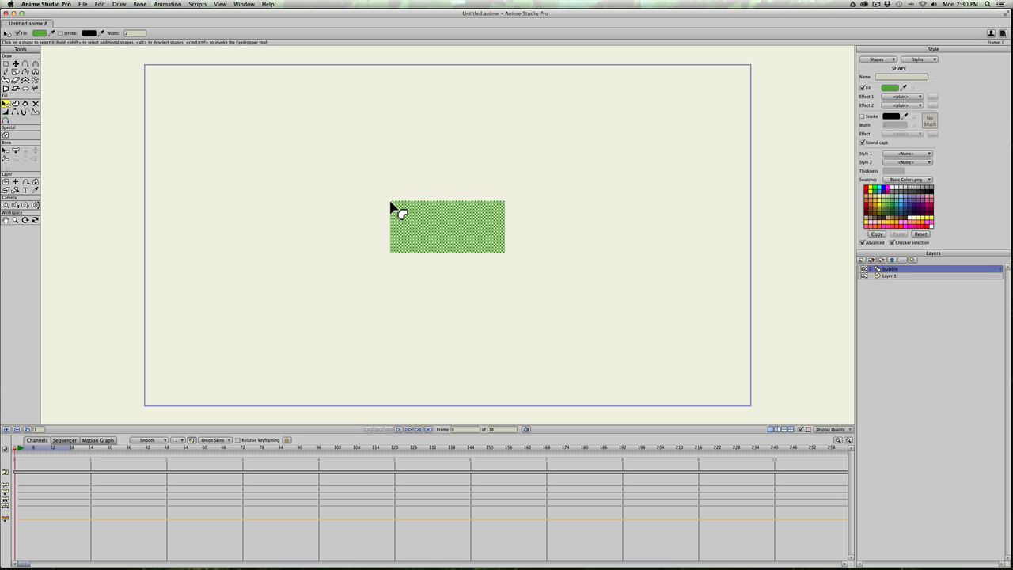
pyautogui.press('t')
pyautogui.moveTo(391, 203); pyautogui.dragTo(505, 202)
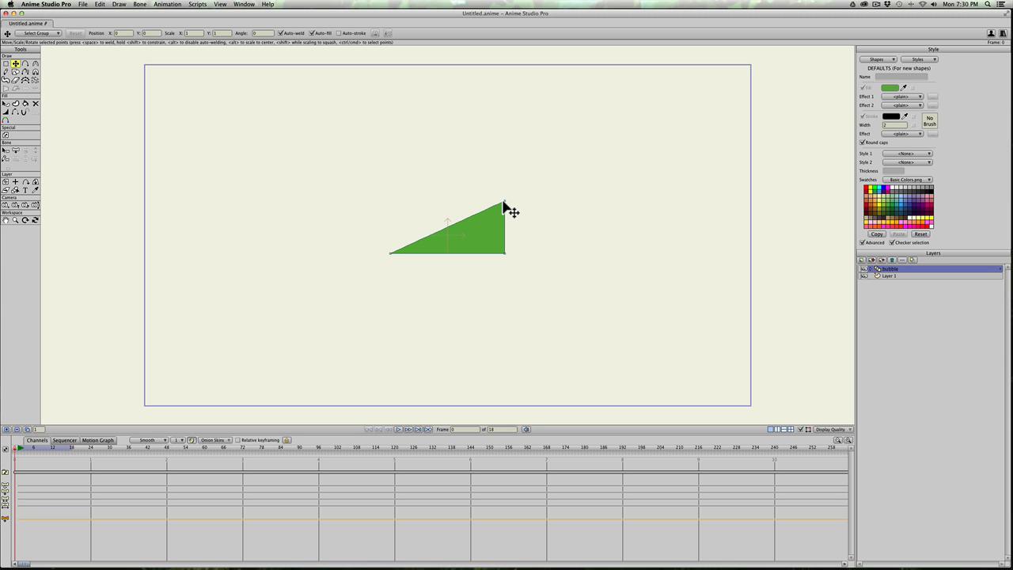
pyautogui.moveTo(503, 203); pyautogui.dragTo(452, 224)
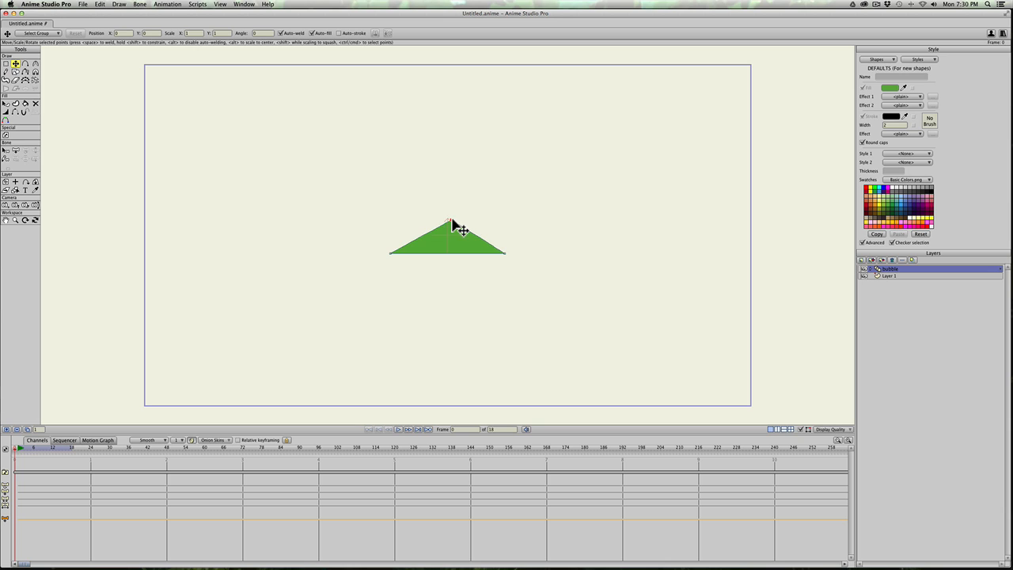
pyautogui.press('super+z')
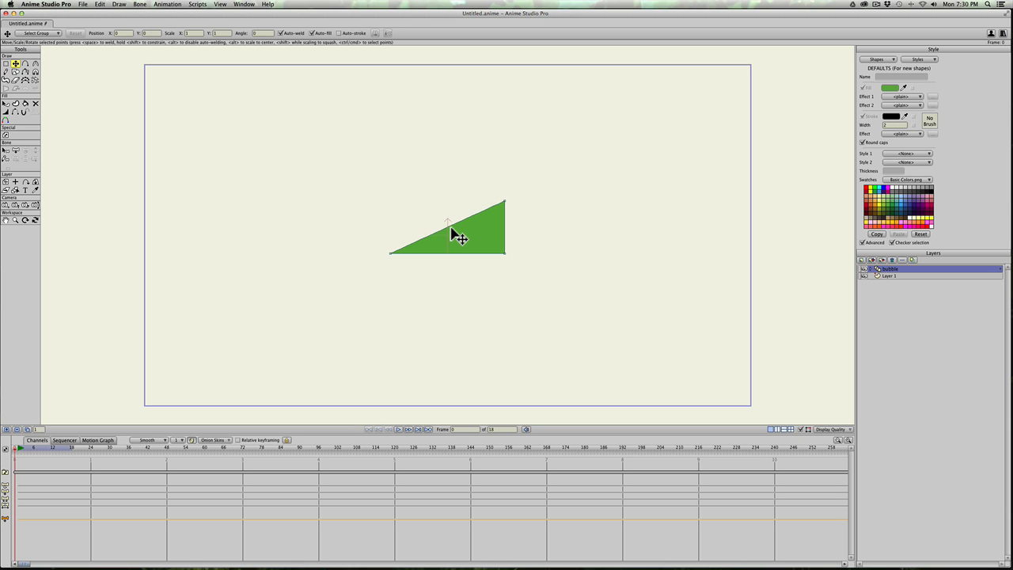
pyautogui.press('super+z')
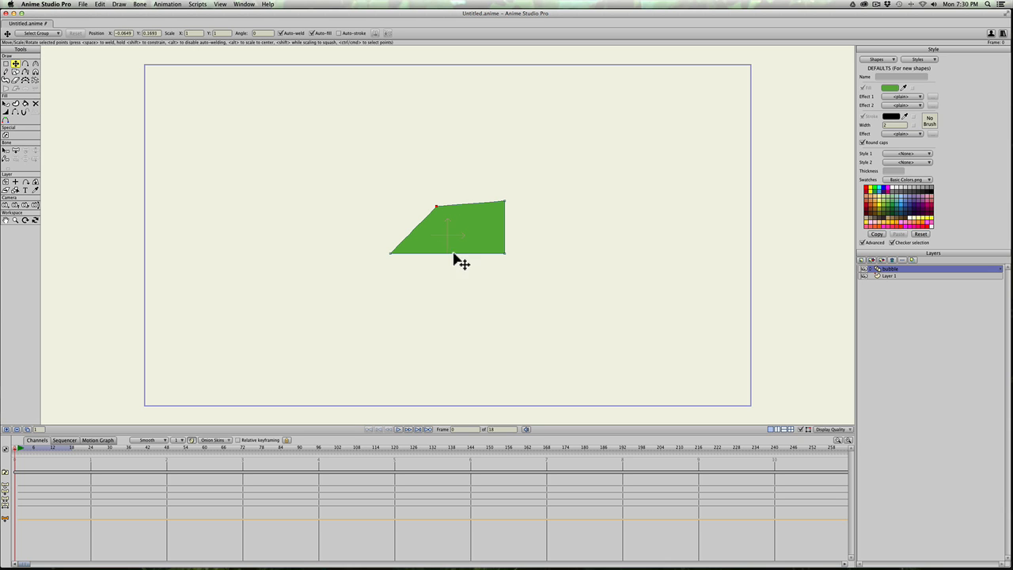
# - Rearrange the rectangle's corner points into a left, right, top-centre and bottom-centre point, and curve the bottom one
pyautogui.moveTo(390, 255); pyautogui.dragTo(454, 264)
pyautogui.moveTo(436, 208); pyautogui.dragTo(401, 259)
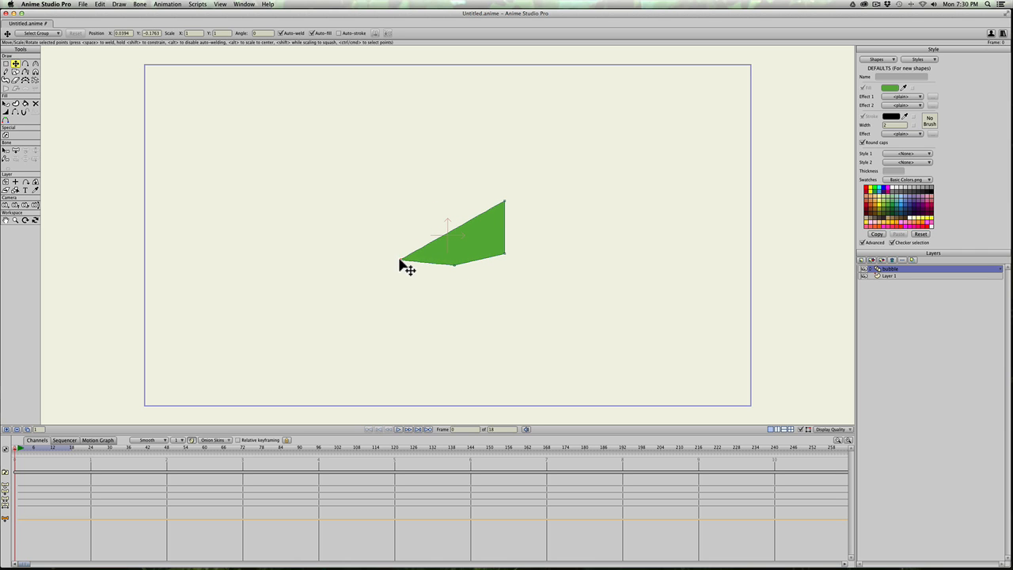
pyautogui.press('c')
pyautogui.press('t')
pyautogui.moveTo(505, 203); pyautogui.dragTo(456, 217)
pyautogui.click(401, 257)
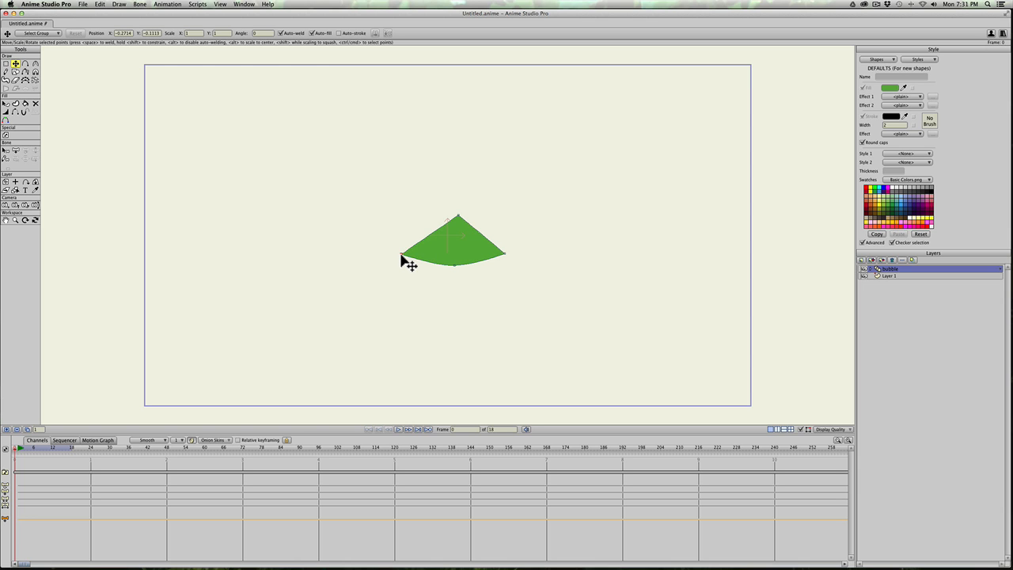
# - Show the grid and align the green shape's points to it so the shape is symmetrical about the canvas centre
pyautogui.press('super+g')
pyautogui.click(504, 253)
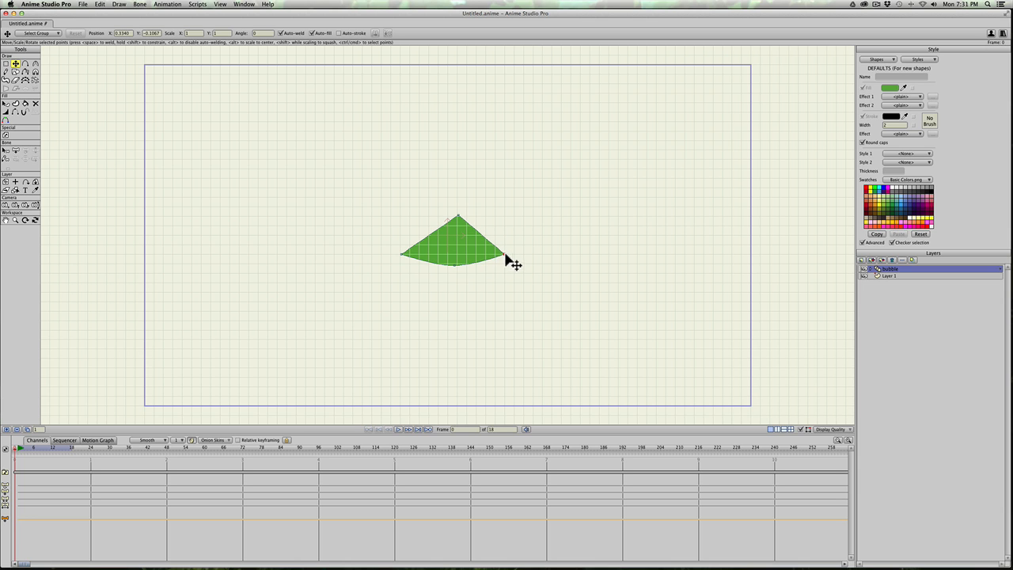
pyautogui.click(401, 255)
pyautogui.moveTo(457, 217)
pyautogui.mouseDown()
pyautogui.moveTo(438, 219)
pyautogui.moveTo(452, 218)
pyautogui.mouseUp()
pyautogui.moveTo(404, 257); pyautogui.dragTo(448, 266)
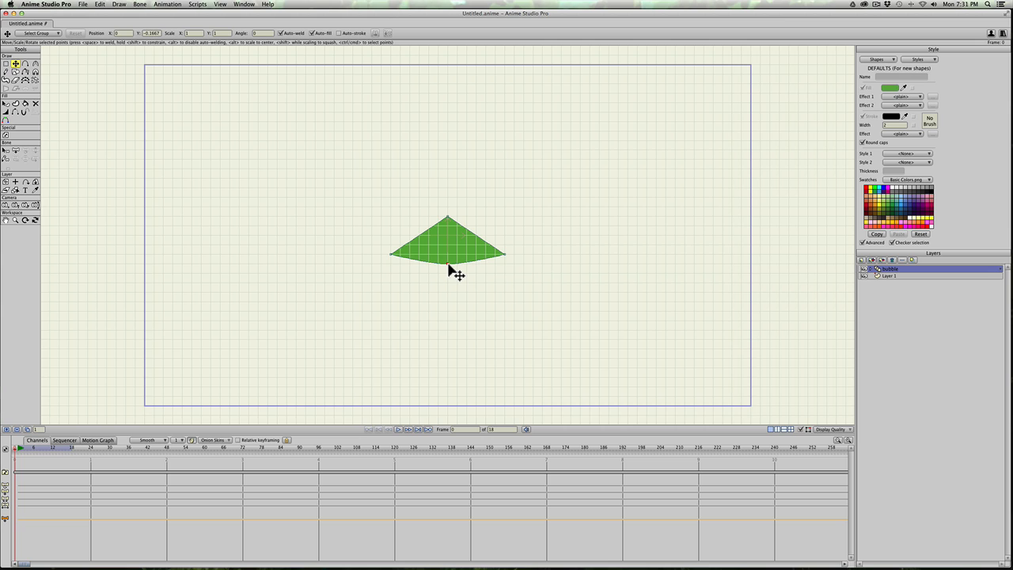
# - Round the shape's top point with the Curvature tool, hide the grid, and lower that point to flatten the shape into a thin lens
pyautogui.press('c')
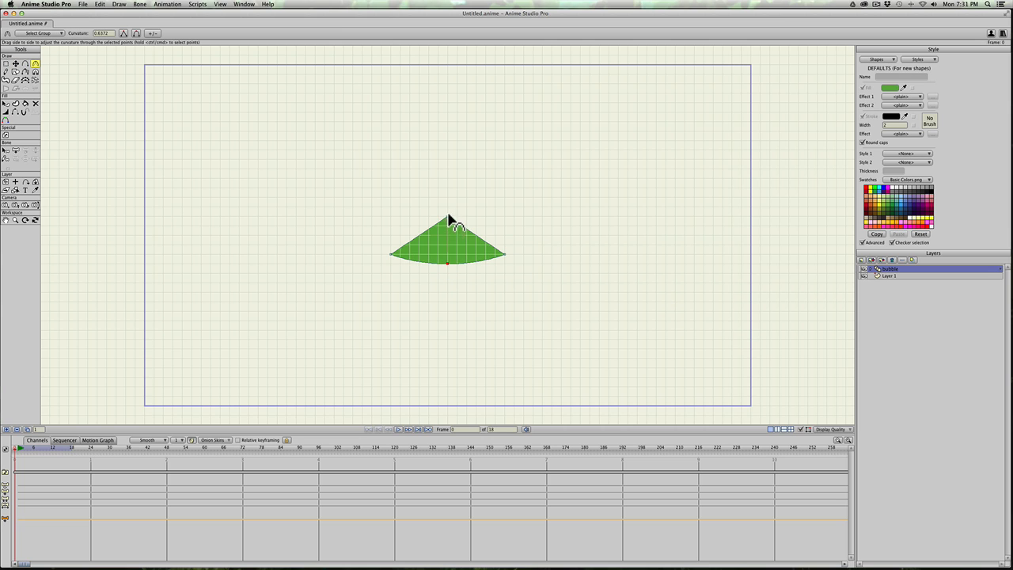
pyautogui.moveTo(447, 217); pyautogui.dragTo(475, 218)
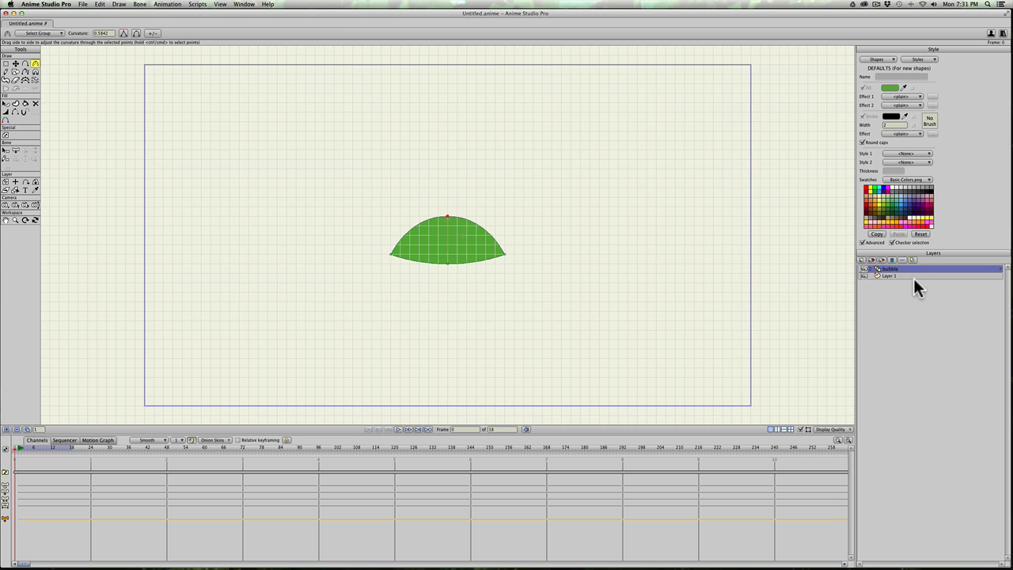
pyautogui.press('super+g')
pyautogui.press('t')
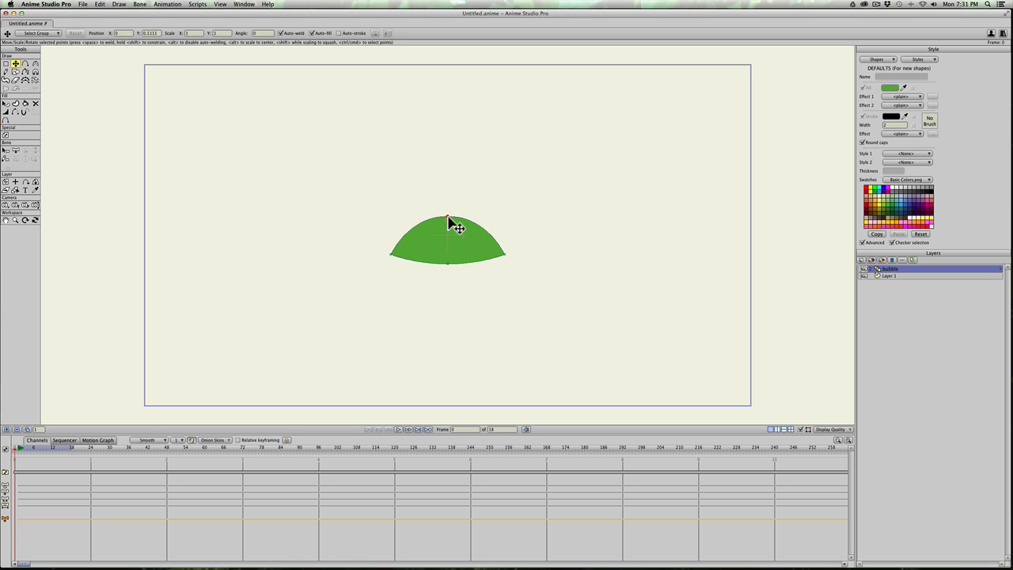
pyautogui.moveTo(448, 219); pyautogui.dragTo(446, 244)
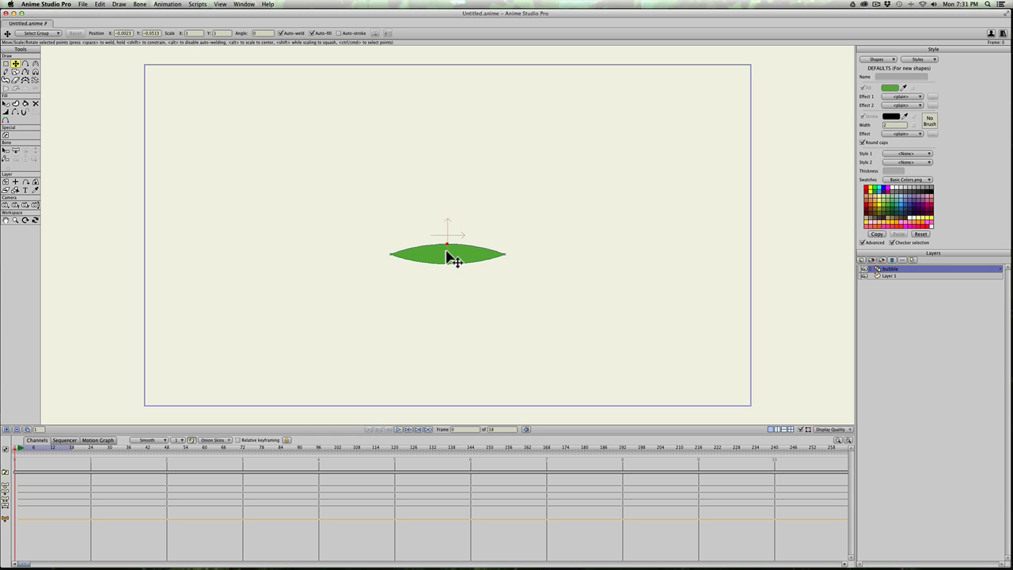
# - Select the lens shape and make its green fill semi-transparent with an alpha of 123
pyautogui.press('q')
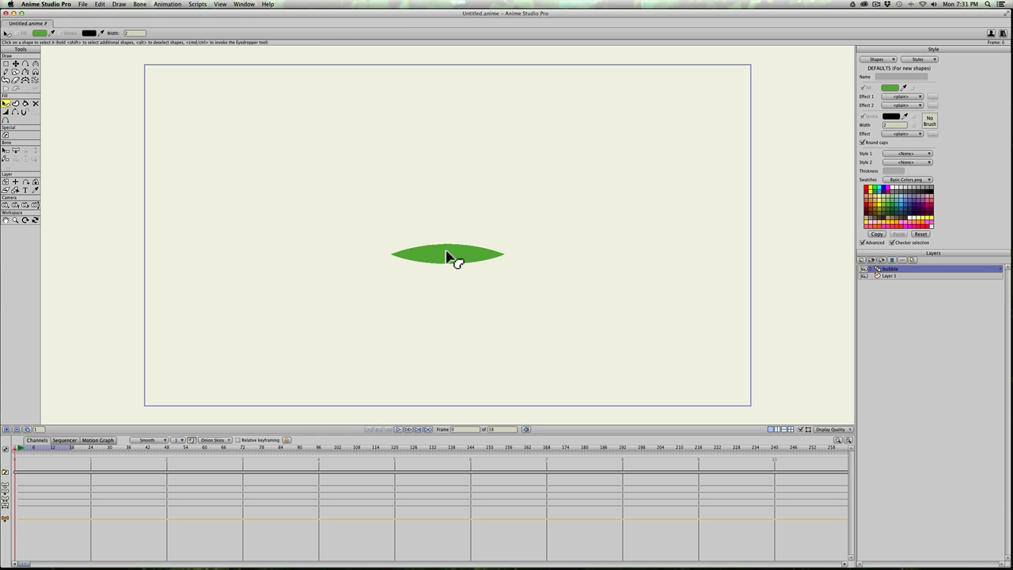
pyautogui.click(447, 255)
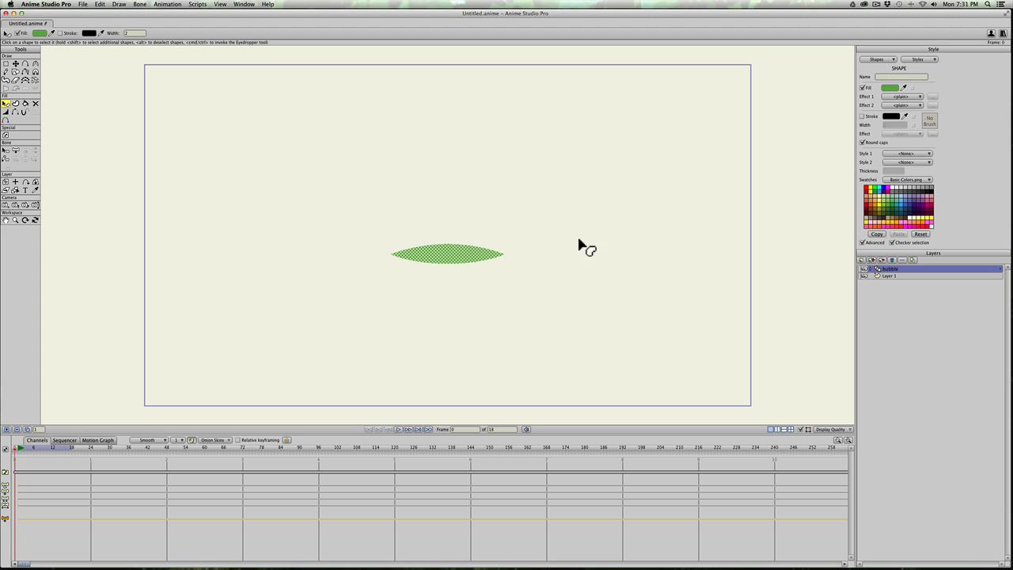
pyautogui.click(890, 88)
pyautogui.click(690, 274)
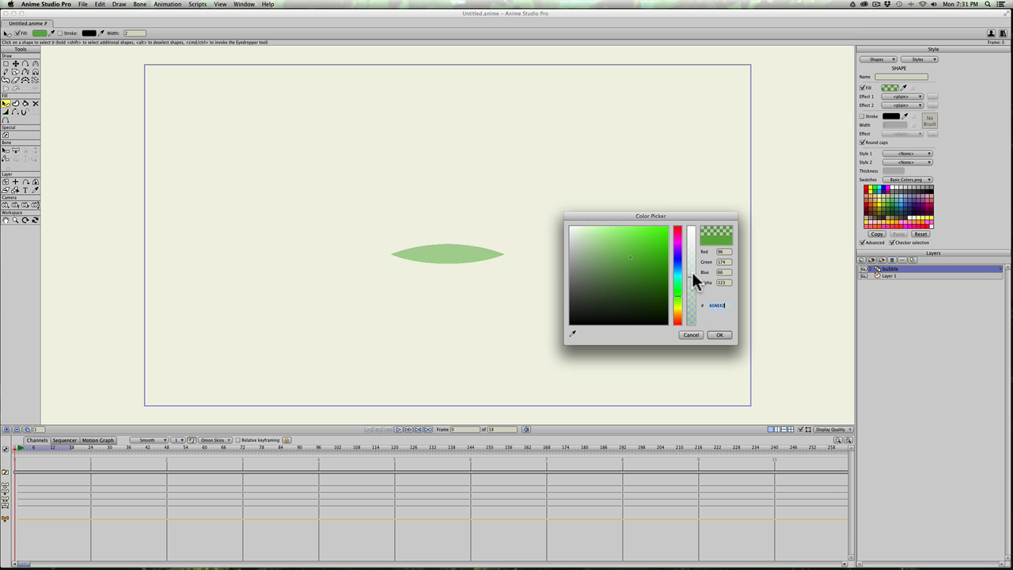
pyautogui.click(719, 335)
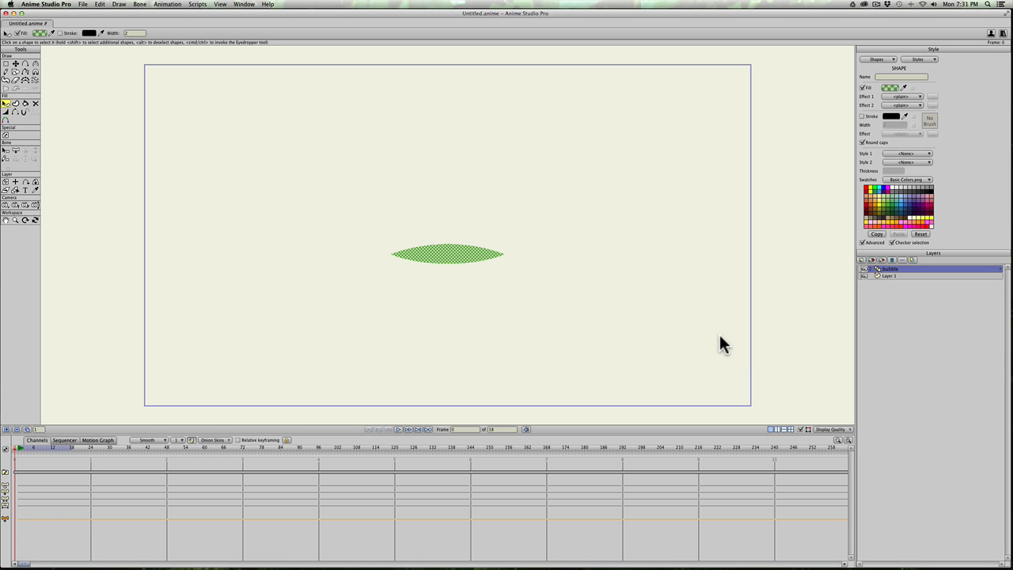
# - Expand the bubble layer to check the drawing layer inside, reselect the bubble layer, and delete the lens shape's points
pyautogui.click(870, 268)
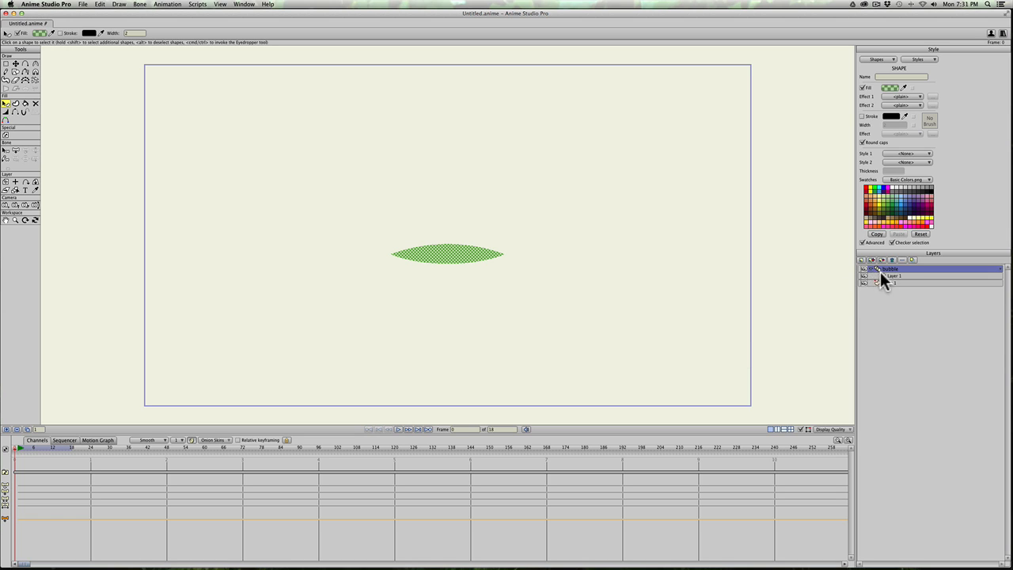
pyautogui.click(886, 275)
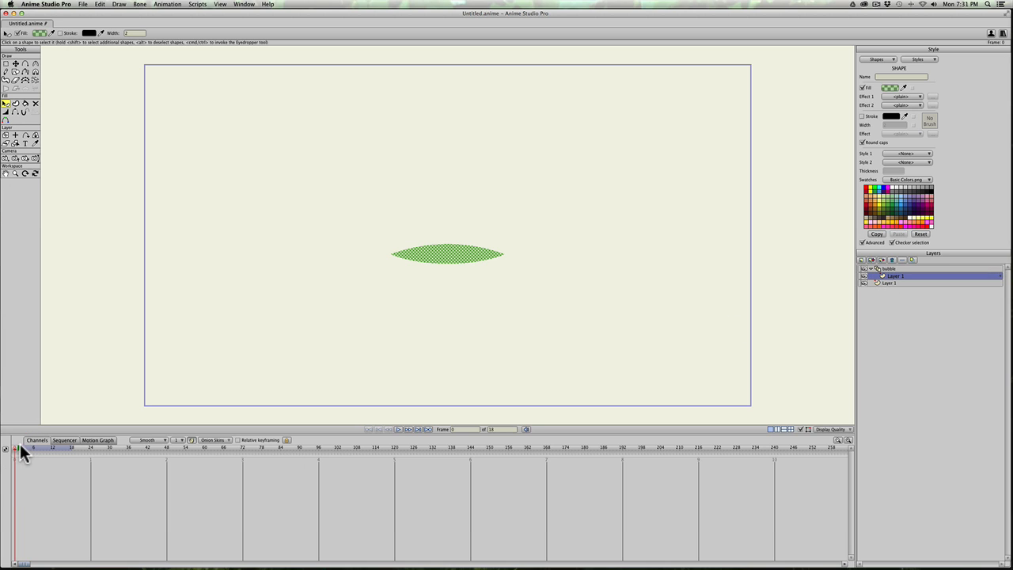
pyautogui.click(890, 269)
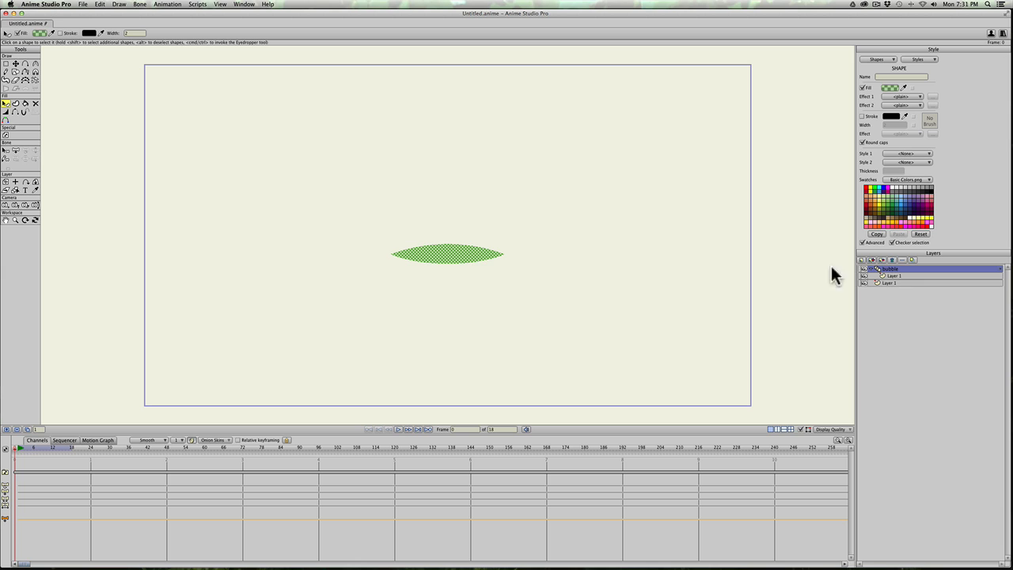
pyautogui.press('t')
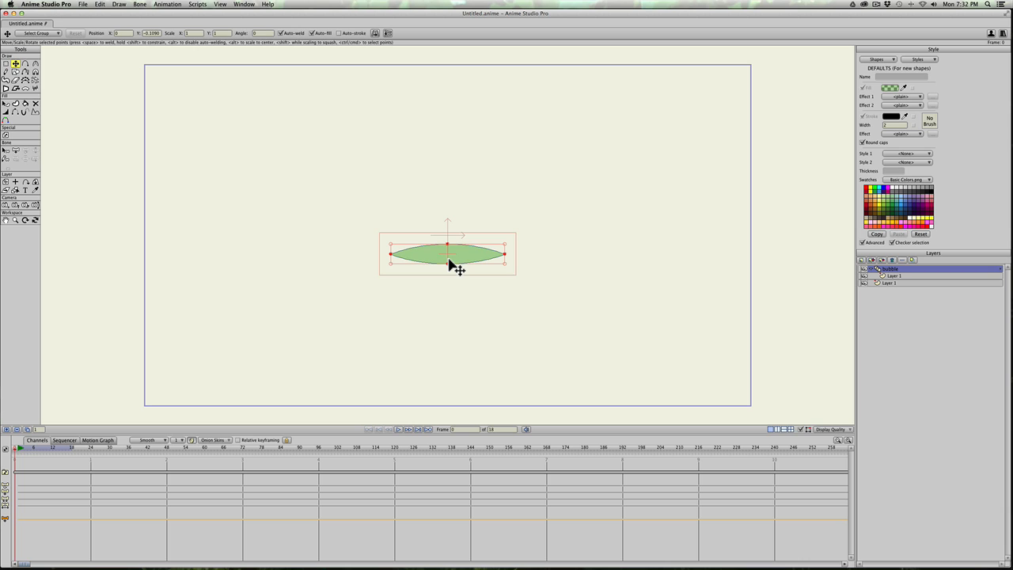
pyautogui.press('Delete')
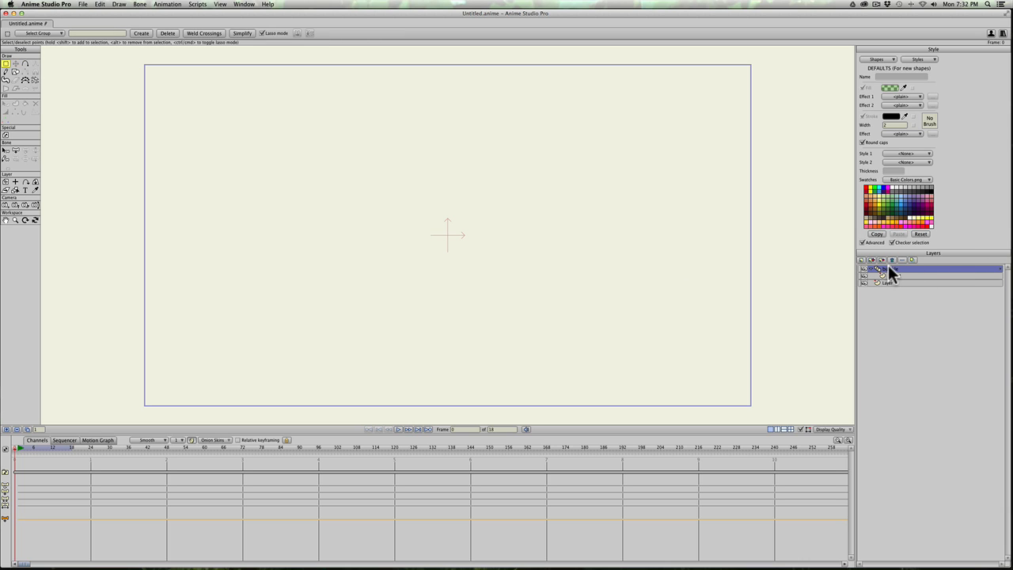
# - Add an empty drawing to the bubble layer at frame 1 and paste the lens shape into it at frame 0
pyautogui.click(5, 430)
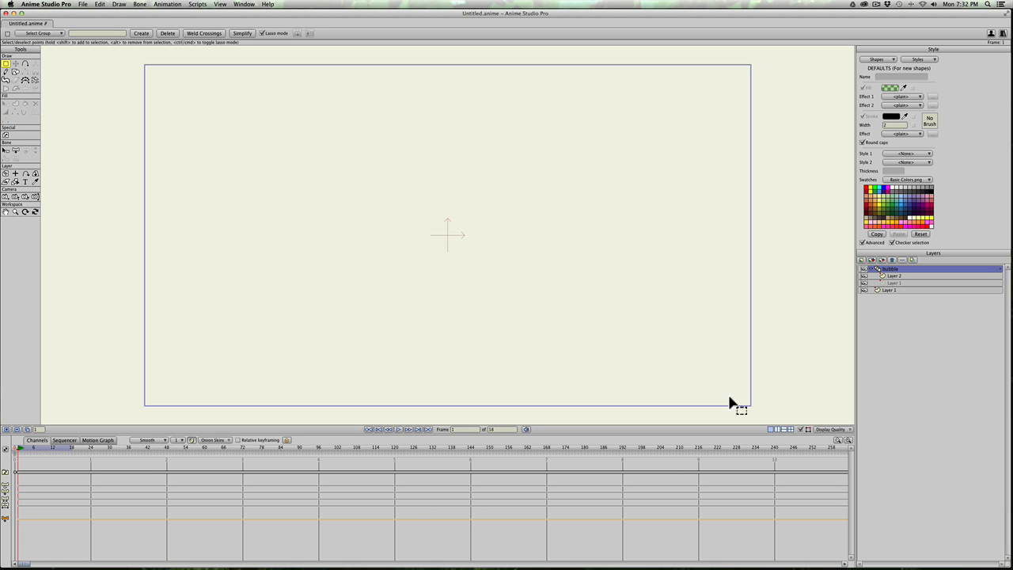
pyautogui.click(897, 275)
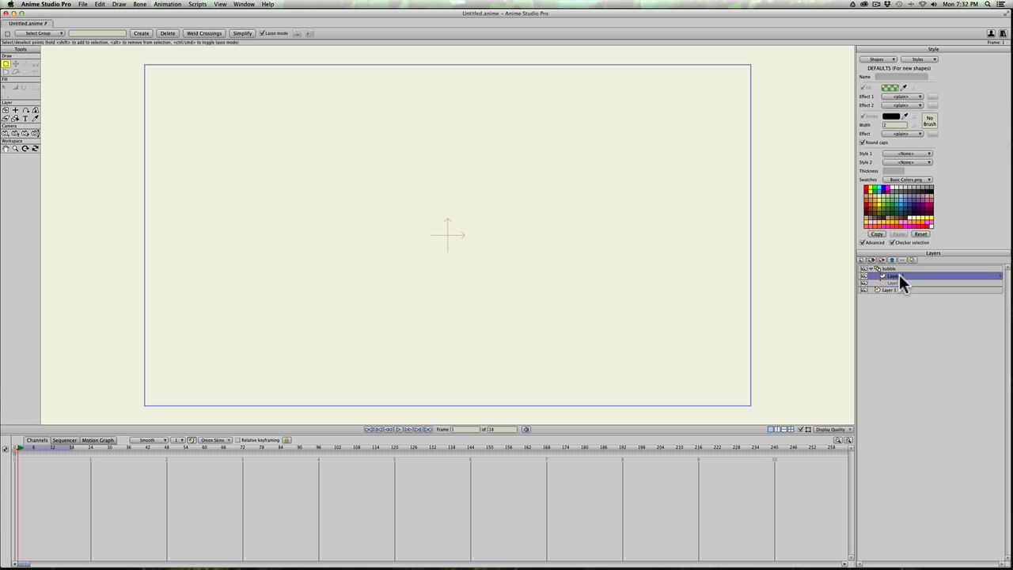
pyautogui.moveTo(25, 446); pyautogui.dragTo(2, 448)
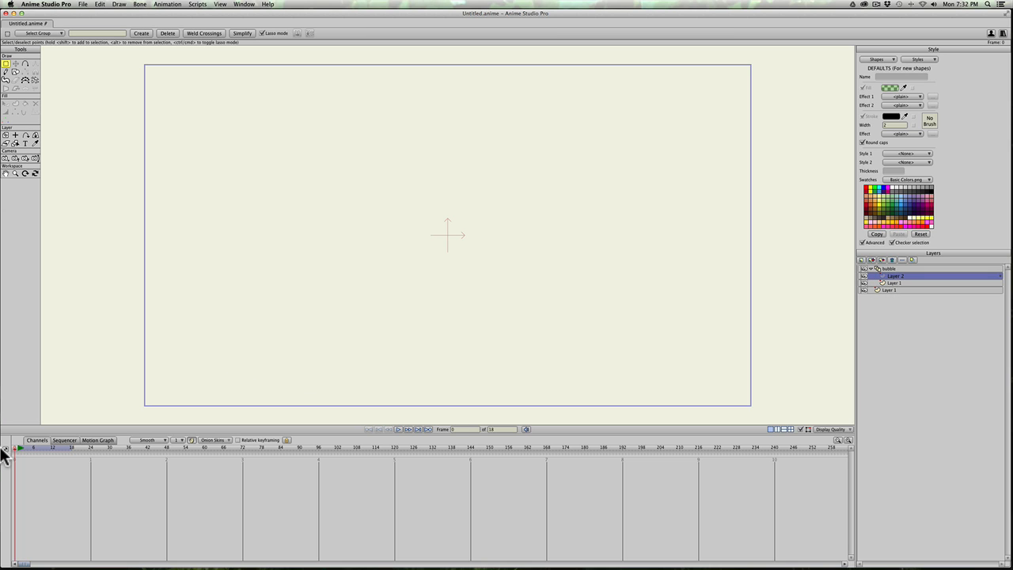
pyautogui.press('super+v')
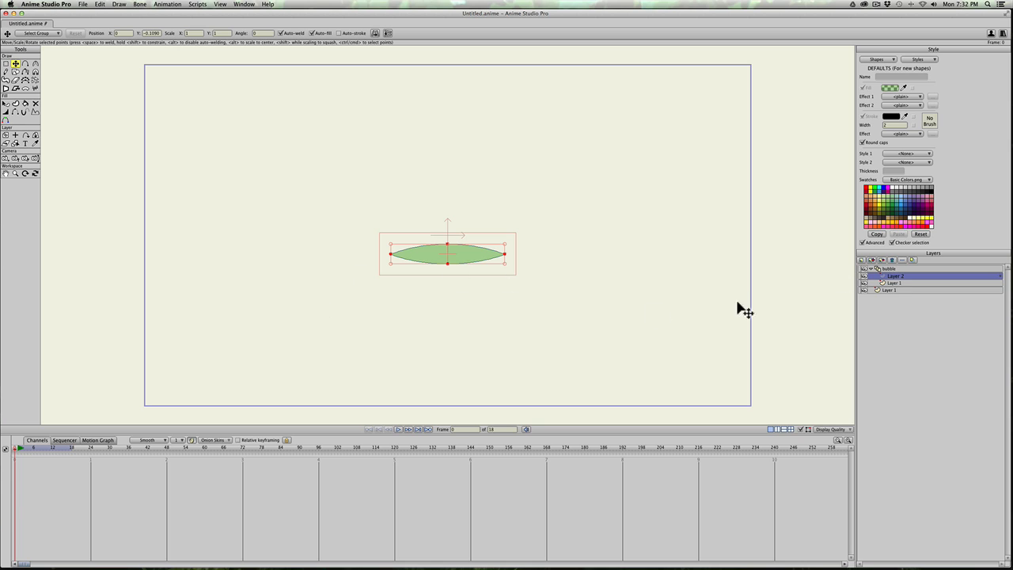
# - Add another empty drawing to the bubble layer at frame 1, but switch that frame to show Layer 2
pyautogui.click(891, 269)
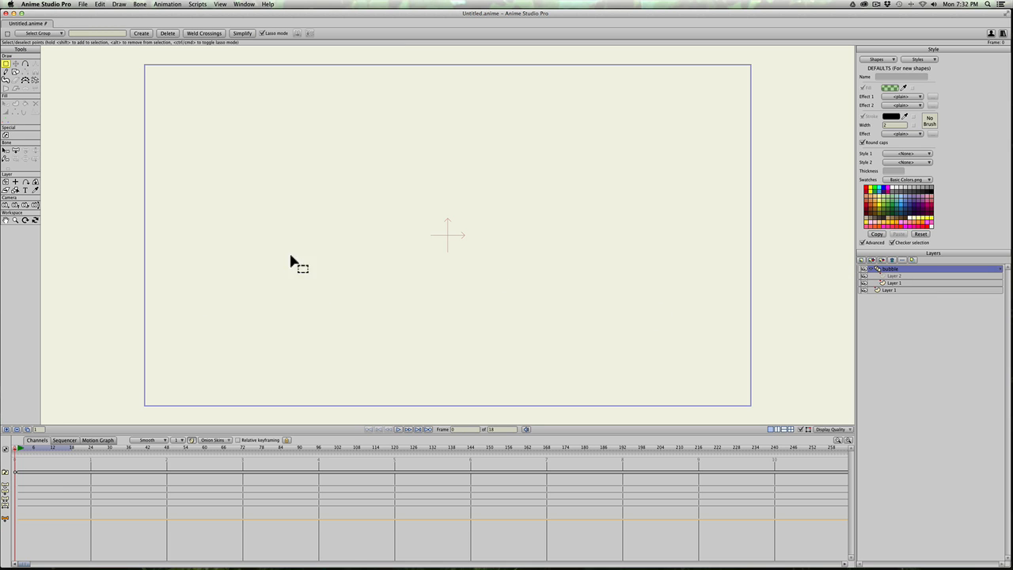
pyautogui.click(5, 429)
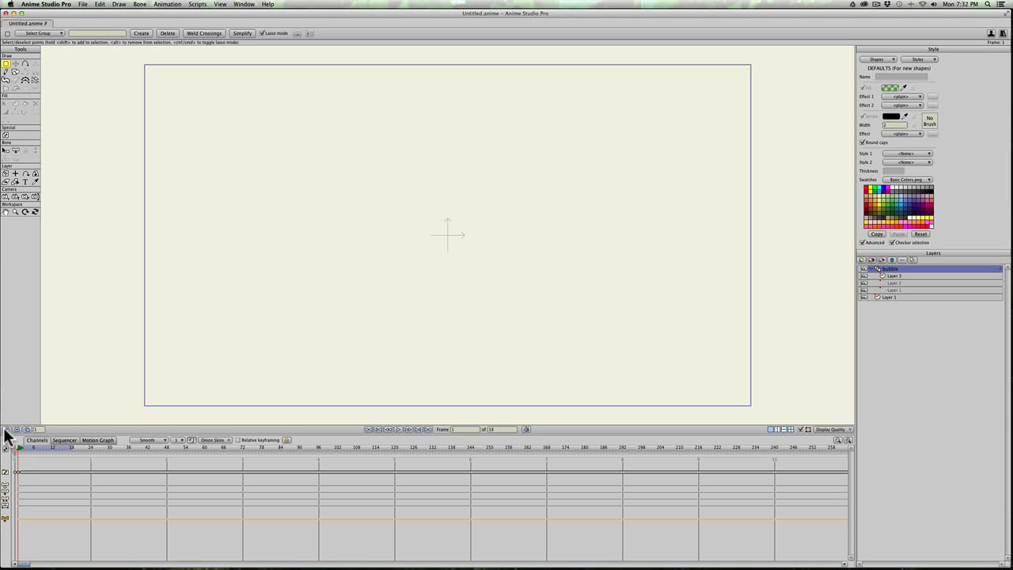
pyautogui.click(903, 282)
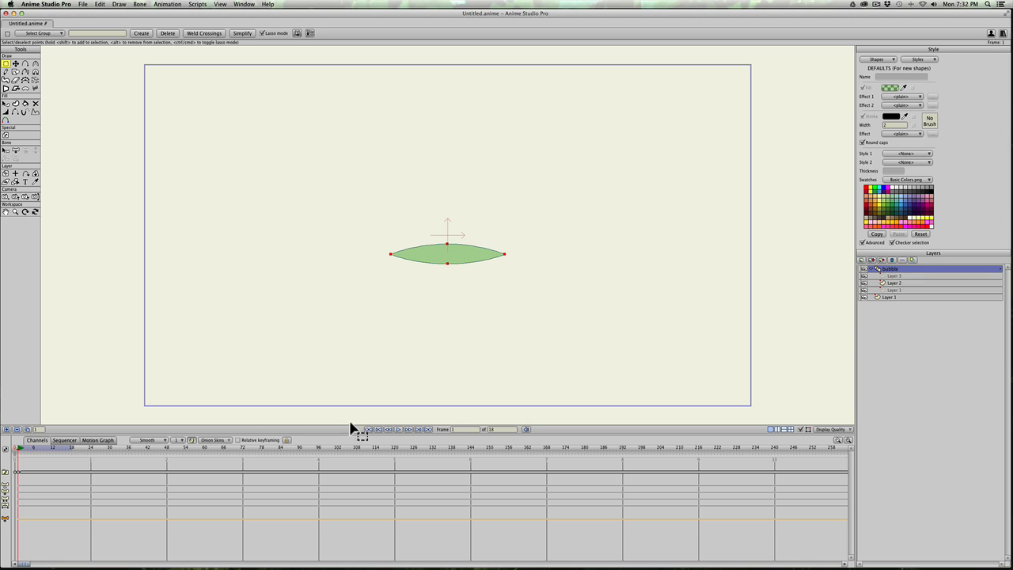
pyautogui.moveTo(20, 449)
pyautogui.mouseDown()
pyautogui.moveTo(10, 449)
pyautogui.moveTo(19, 448)
pyautogui.mouseUp()
# - Select the lens shape on Layer 2 and create a new style named "bubble color"
pyautogui.click(892, 282)
pyautogui.press('q')
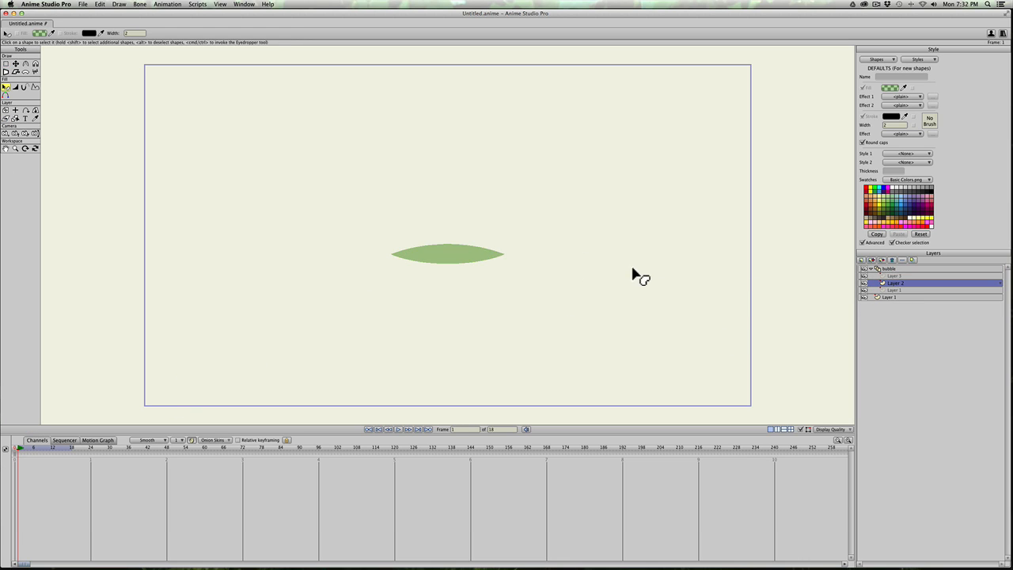
pyautogui.click(464, 262)
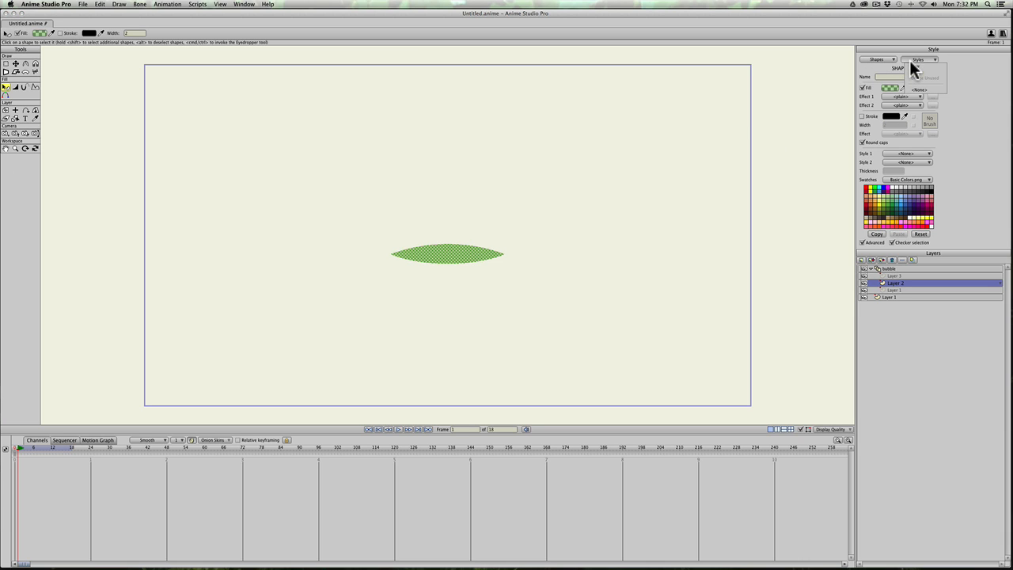
pyautogui.click(909, 63)
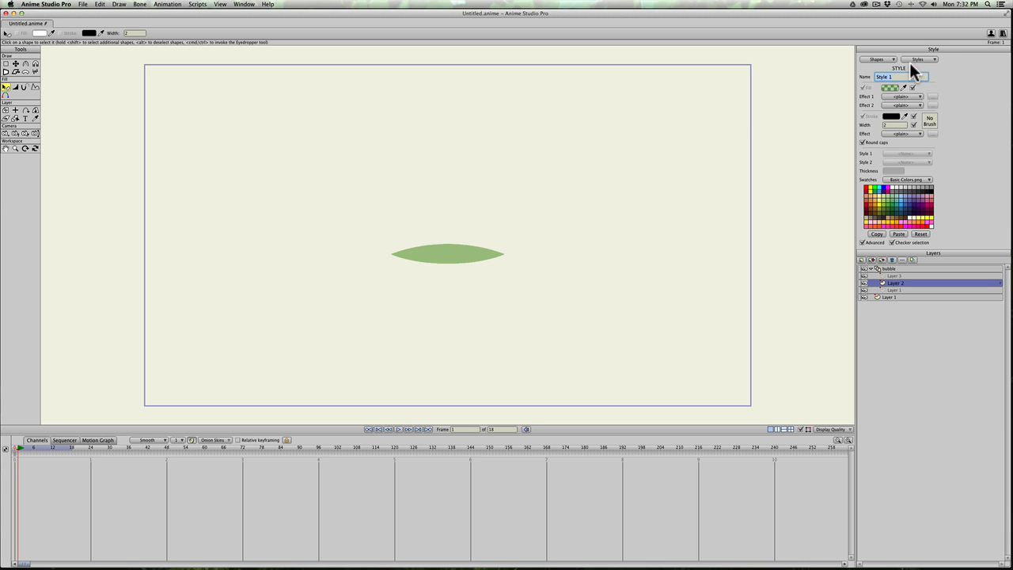
pyautogui.write('bubble color')
pyautogui.press('Return')
# - Duplicate the bubble layer's current drawing to frame 2 and raise the lens's top point slightly
pyautogui.click(884, 268)
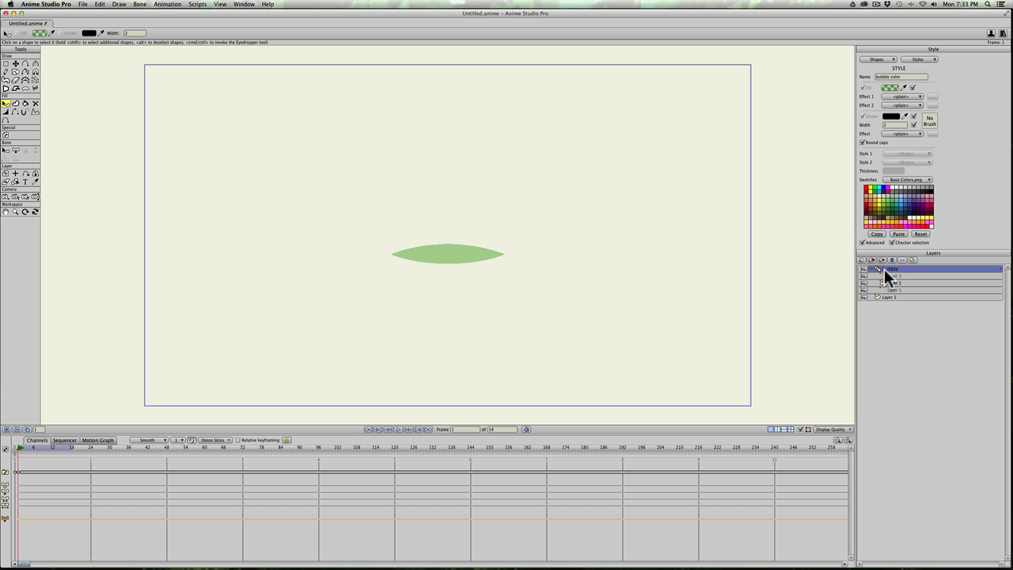
pyautogui.click(25, 428)
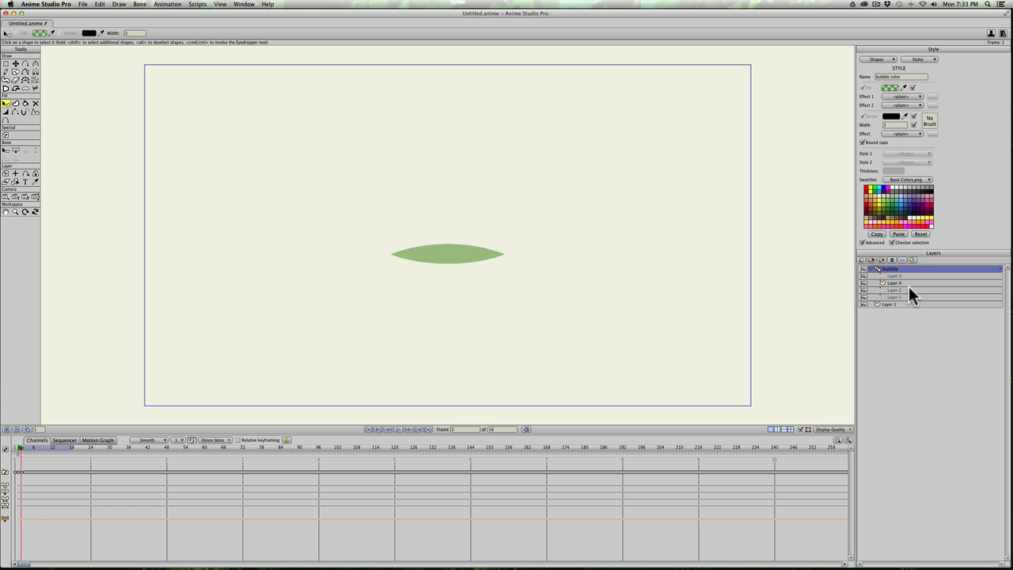
pyautogui.press('t')
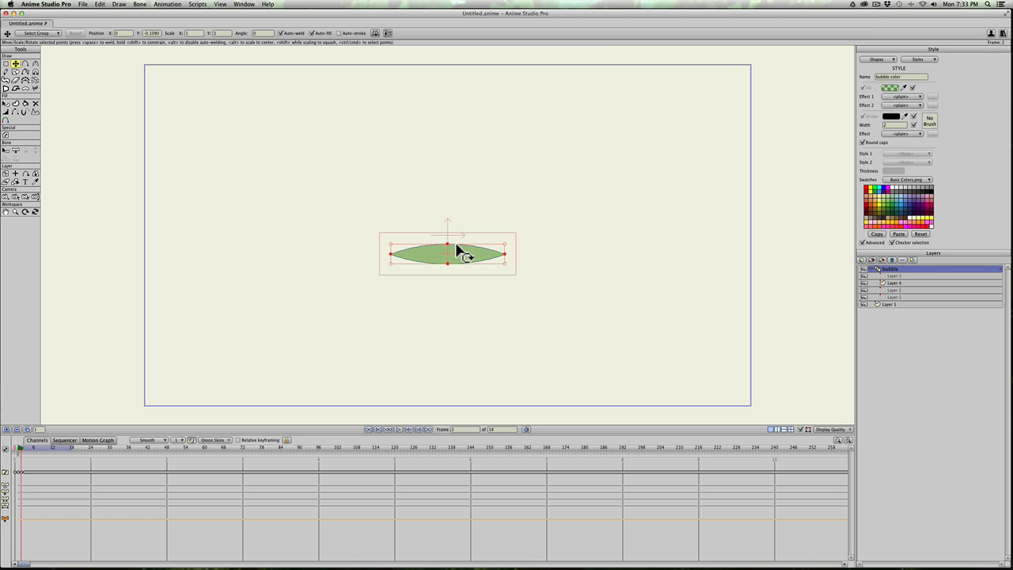
pyautogui.click(447, 245)
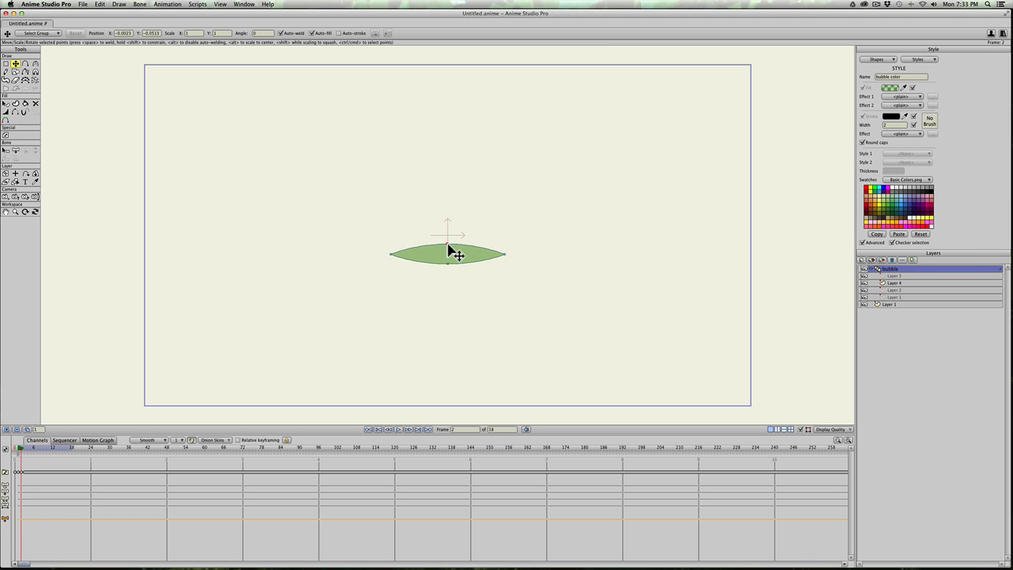
pyautogui.moveTo(447, 245); pyautogui.dragTo(448, 235)
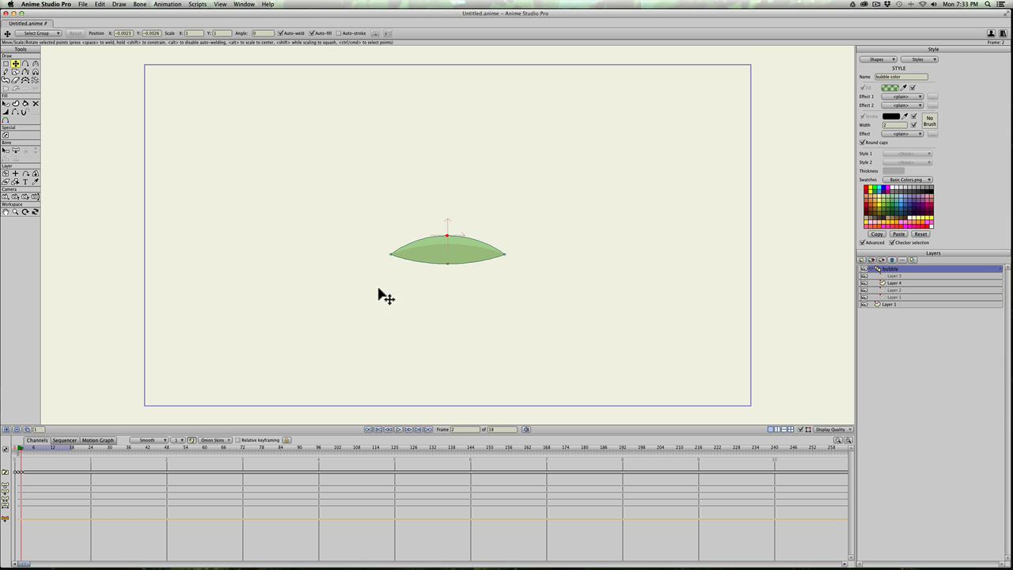
# - Duplicate the drawing to frame 3 and raise its top point to bulge the lens into a low dome
pyautogui.click(28, 431)
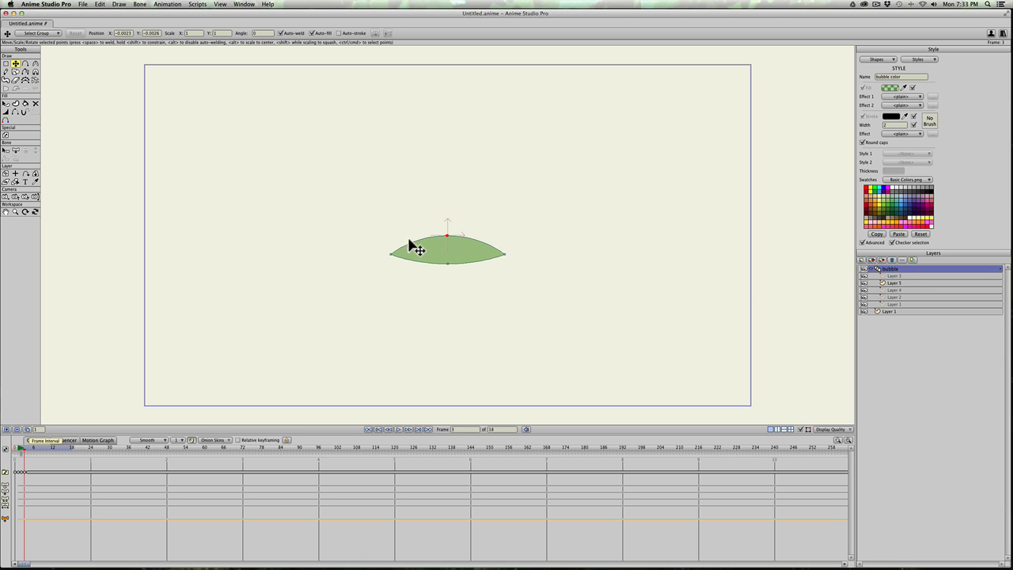
pyautogui.moveTo(447, 236); pyautogui.dragTo(448, 225)
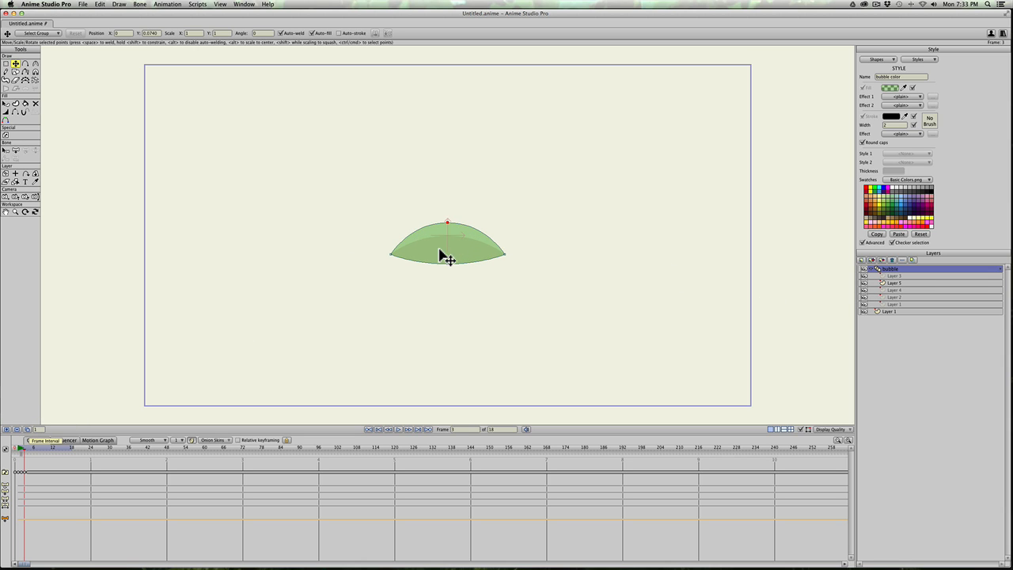
pyautogui.scroll(3, 429, 249)
pyautogui.scroll(2, 429, 248)
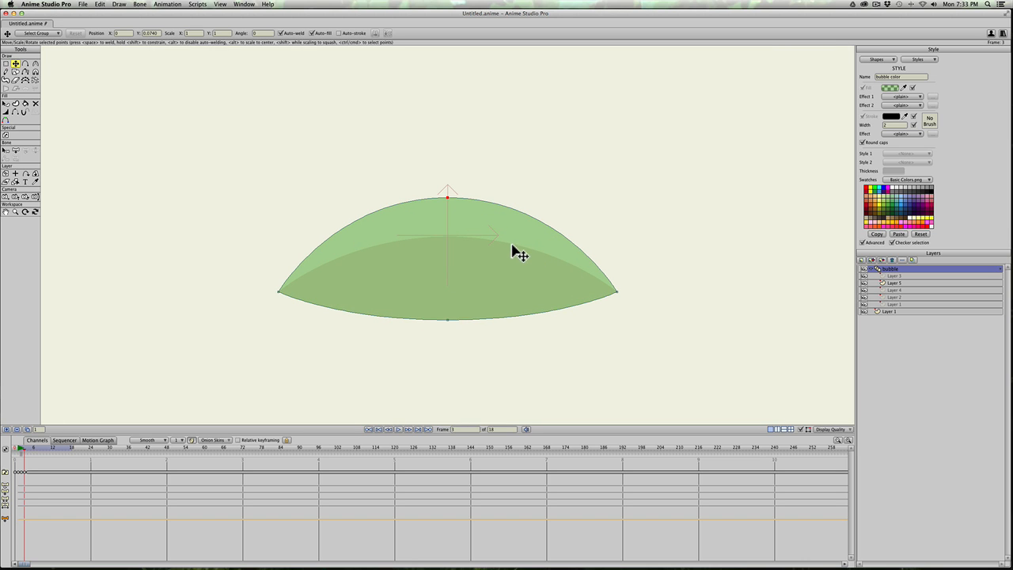
# - Duplicate the drawing to frames 4 and 5, raising the dome's top point further in each frame
pyautogui.scroll(-3, 310, 297)
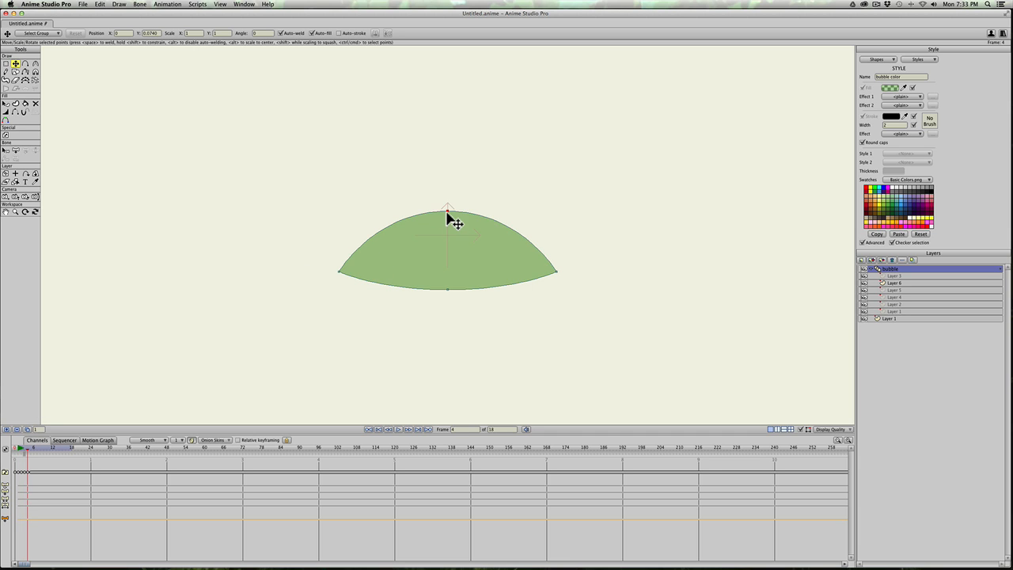
pyautogui.moveTo(447, 211); pyautogui.dragTo(449, 191)
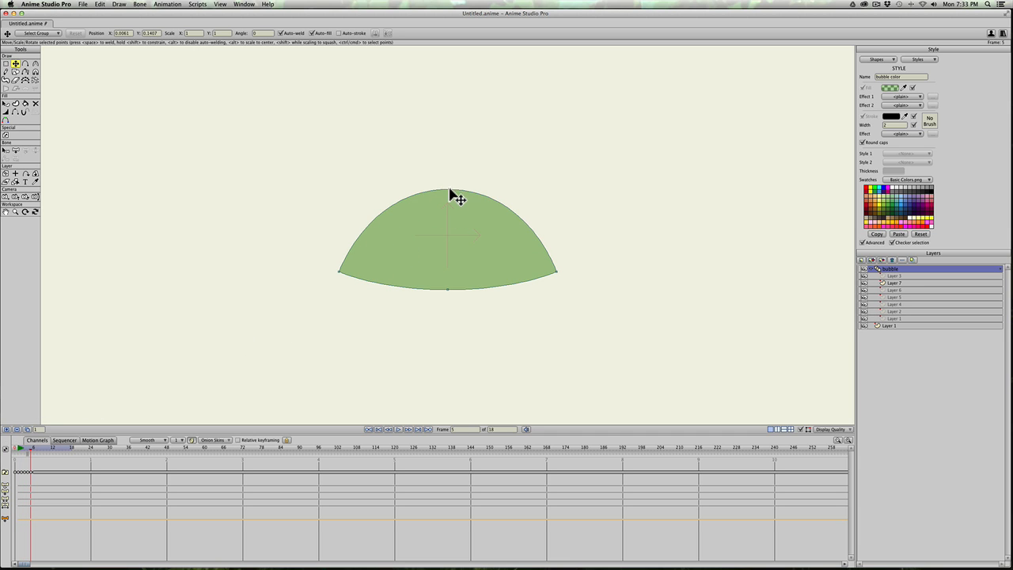
pyautogui.moveTo(450, 191); pyautogui.dragTo(451, 166)
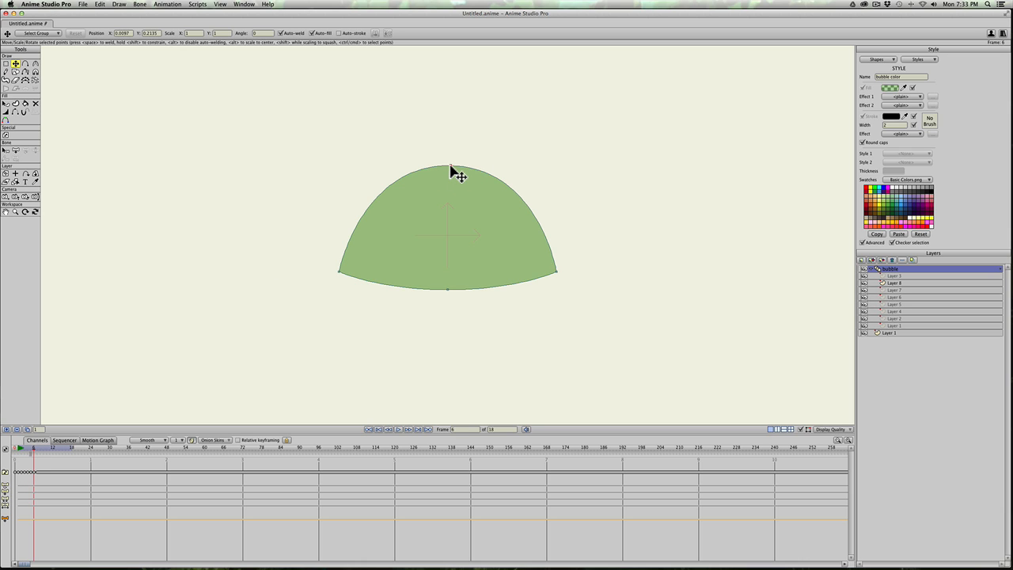
# - On a duplicated drawing at frame 6, raise the dome's top point and increase its curvature to about 0.67
pyautogui.moveTo(451, 166); pyautogui.dragTo(450, 152)
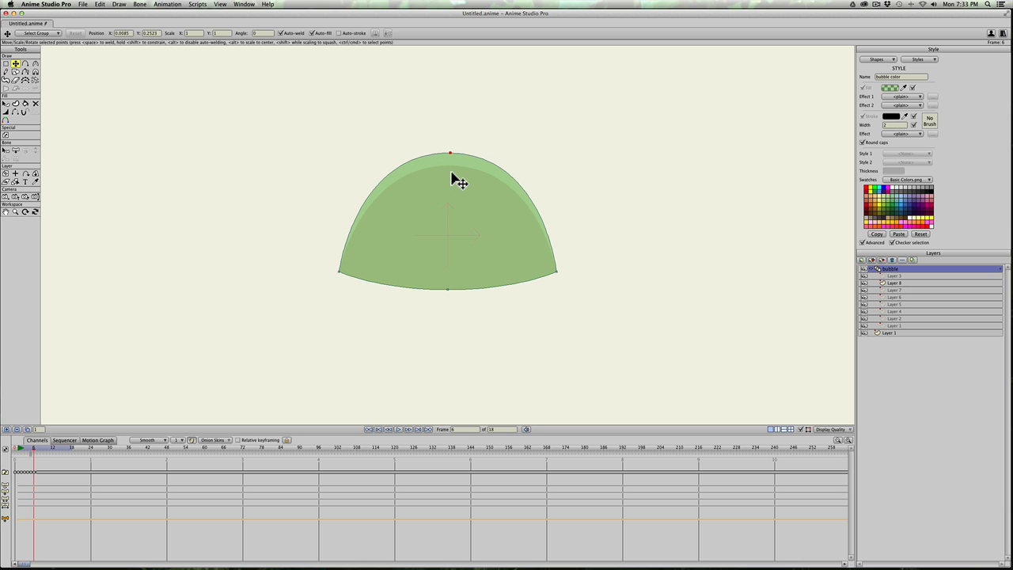
pyautogui.press('c')
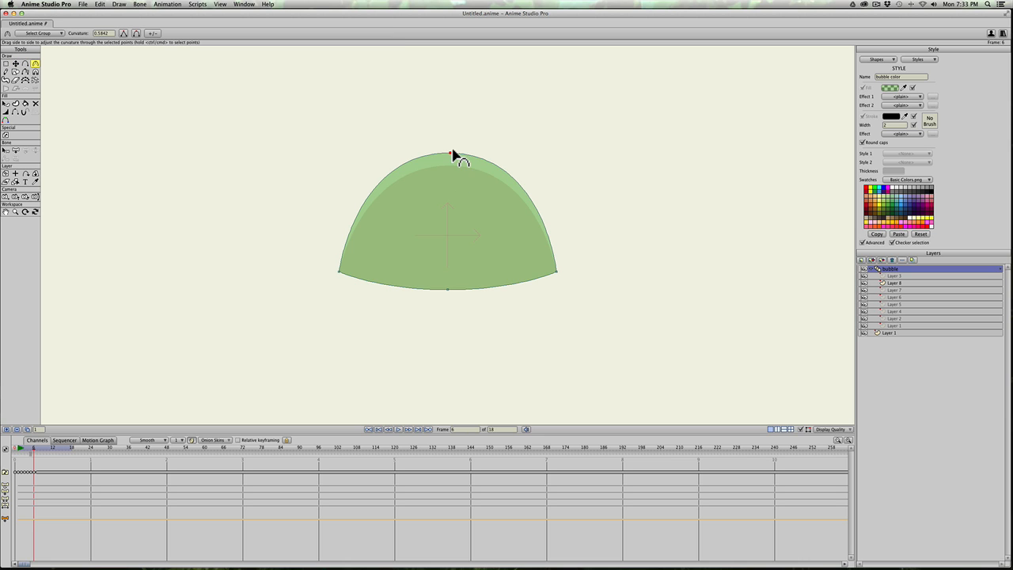
pyautogui.moveTo(454, 154); pyautogui.dragTo(524, 170)
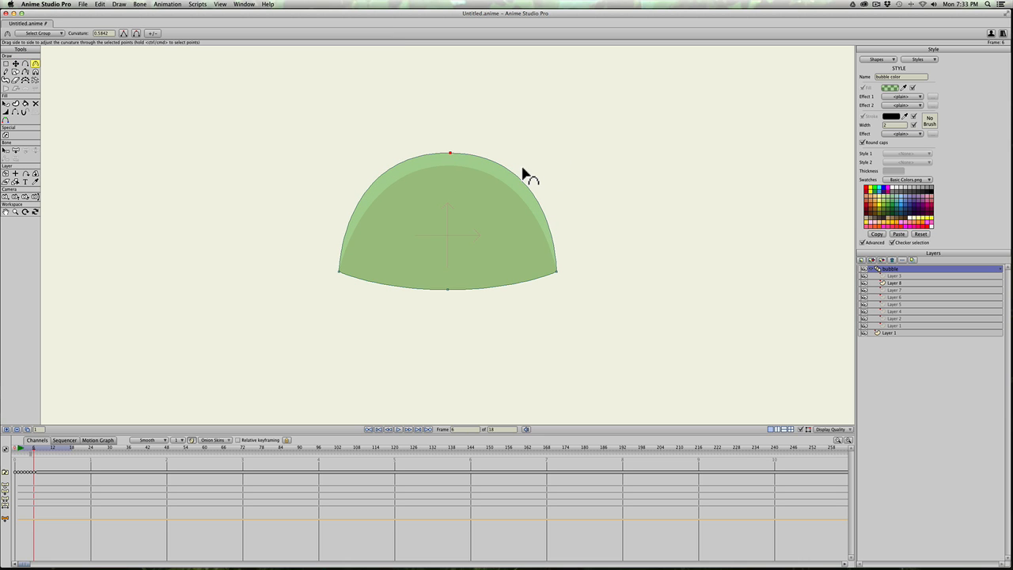
# - Duplicate the drawing to frame 7, raise the top point slightly and increase its curvature to about 0.72
pyautogui.click(26, 429)
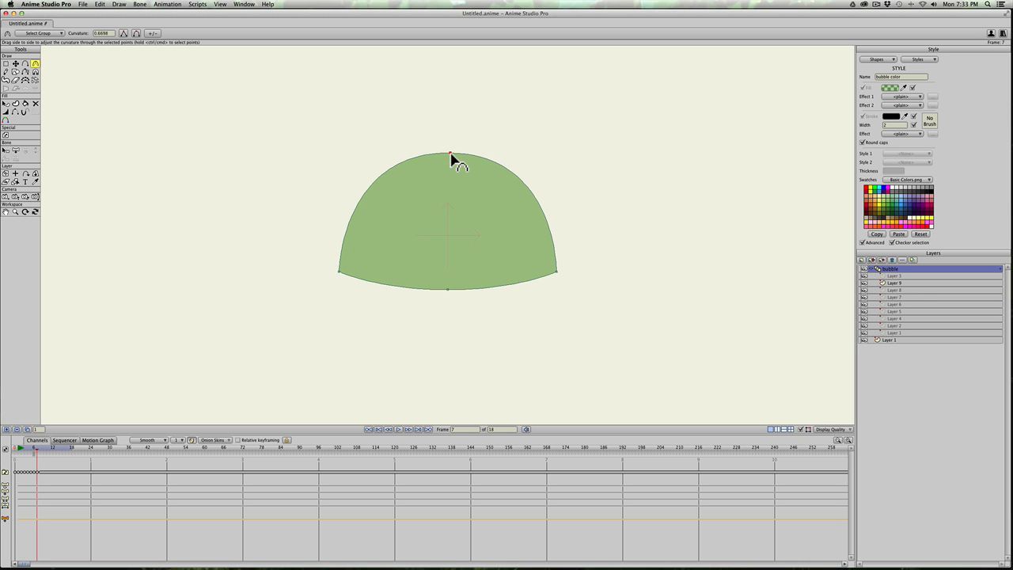
pyautogui.press('t')
pyautogui.moveTo(449, 153); pyautogui.dragTo(448, 149)
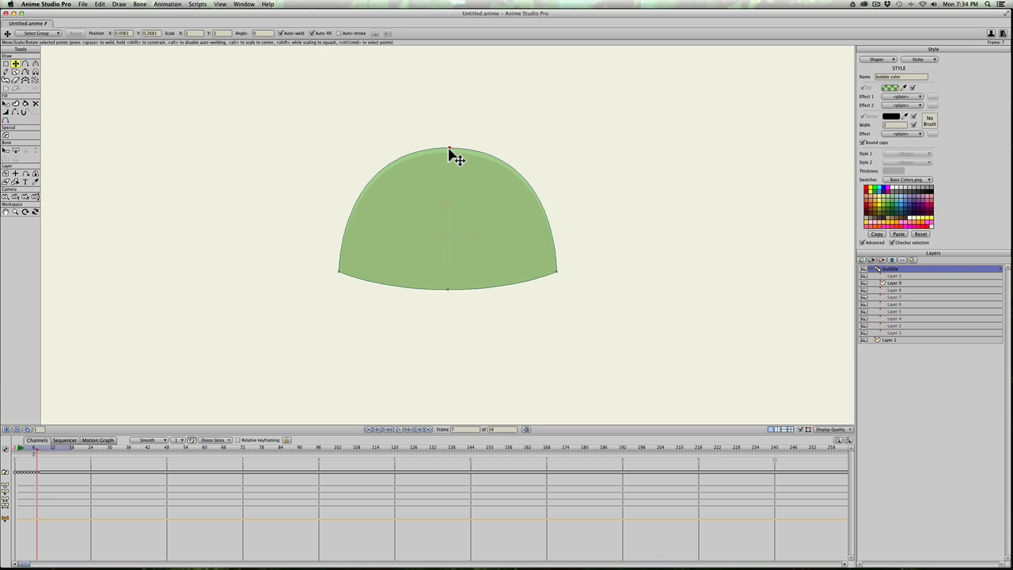
pyautogui.press('c')
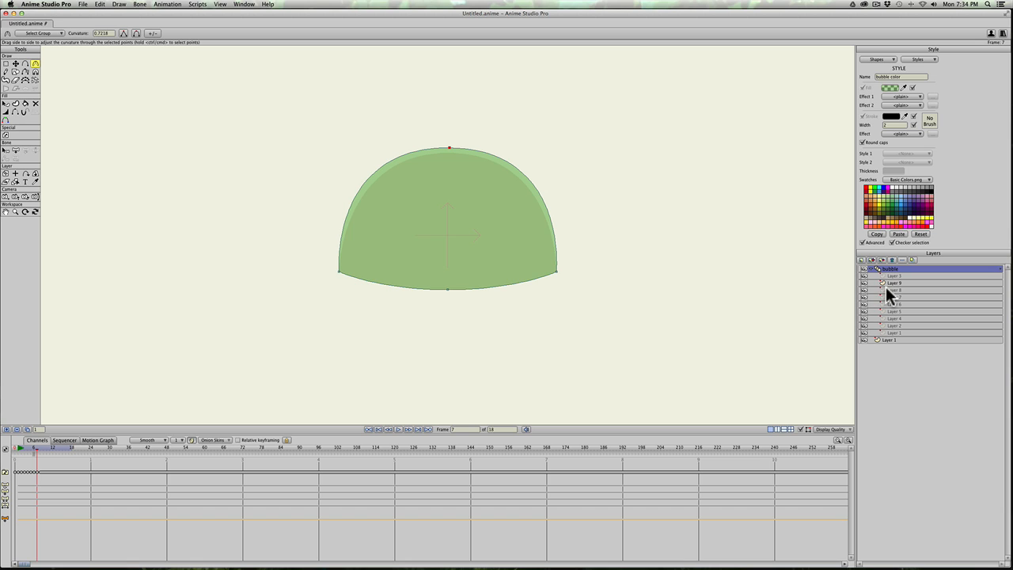
# - Scrub through the bubble frames, duplicate the drawing to frame 8 and increase the top point's curvature to about 0.78
pyautogui.click(22, 448)
pyautogui.moveTo(23, 450); pyautogui.dragTo(36, 458)
pyautogui.click(27, 429)
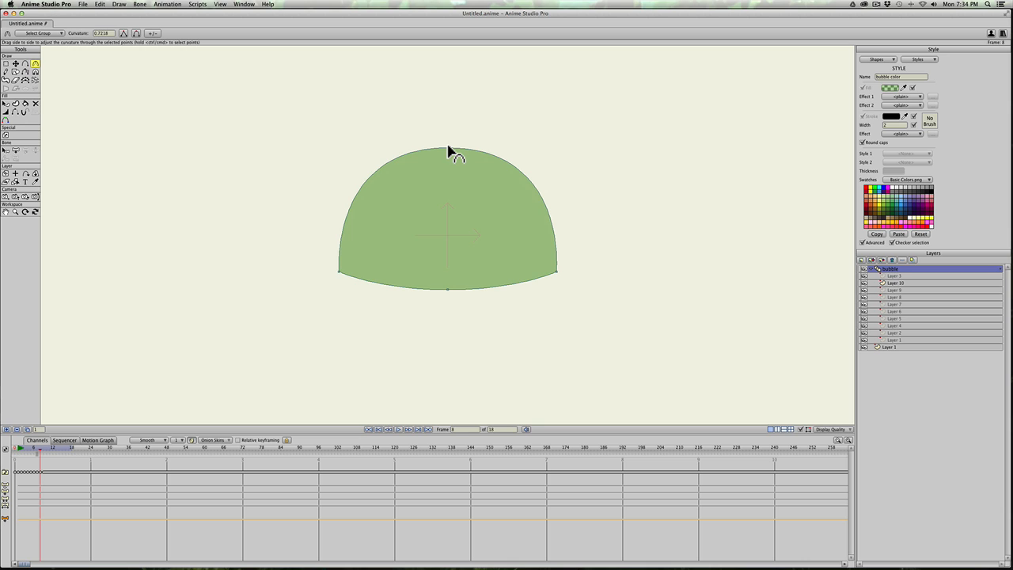
pyautogui.moveTo(447, 147); pyautogui.dragTo(497, 148)
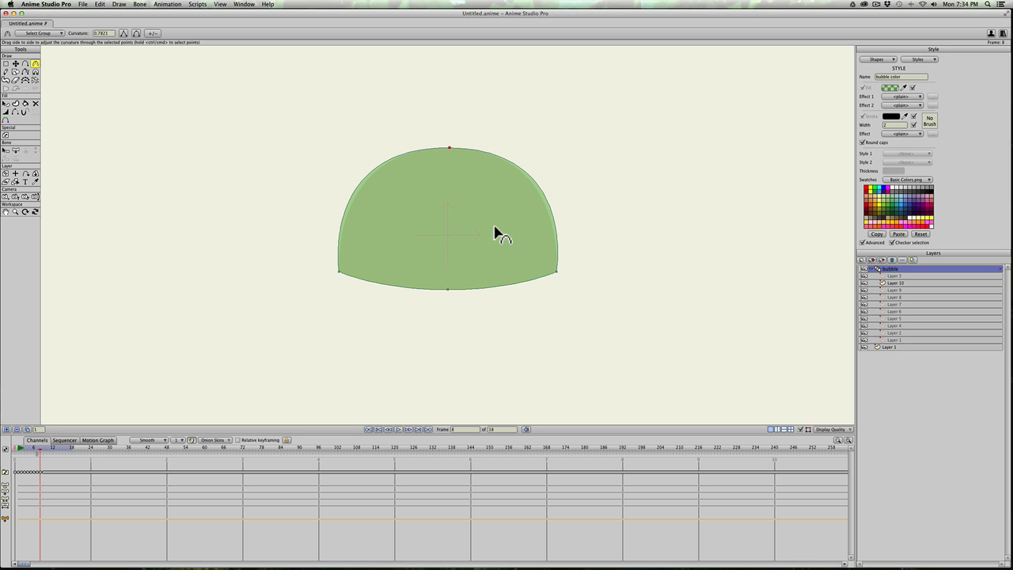
# - Select the dome's green shape at frame 8 and delete its fill, keeping the outline points
pyautogui.press('q')
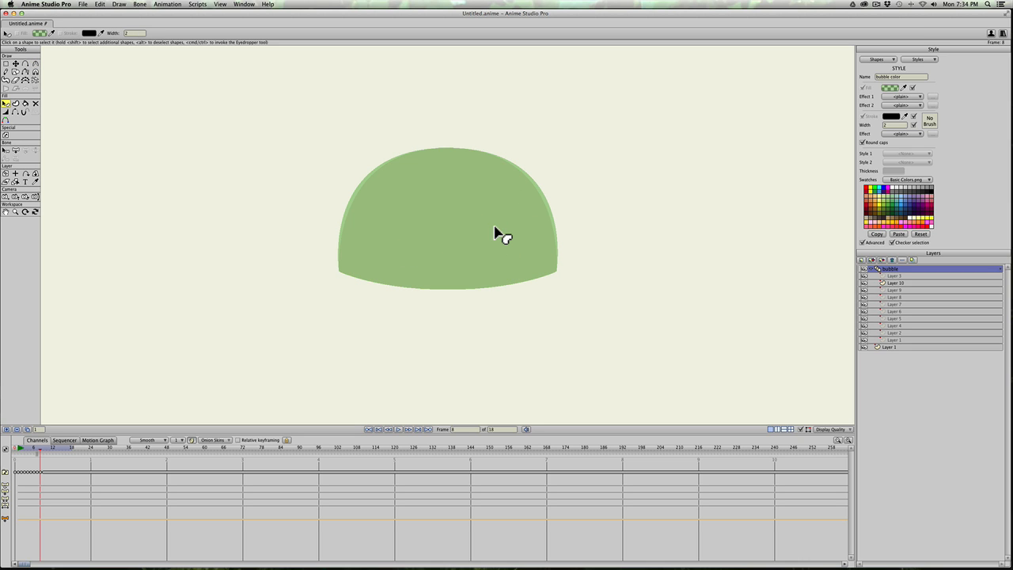
pyautogui.click(495, 228)
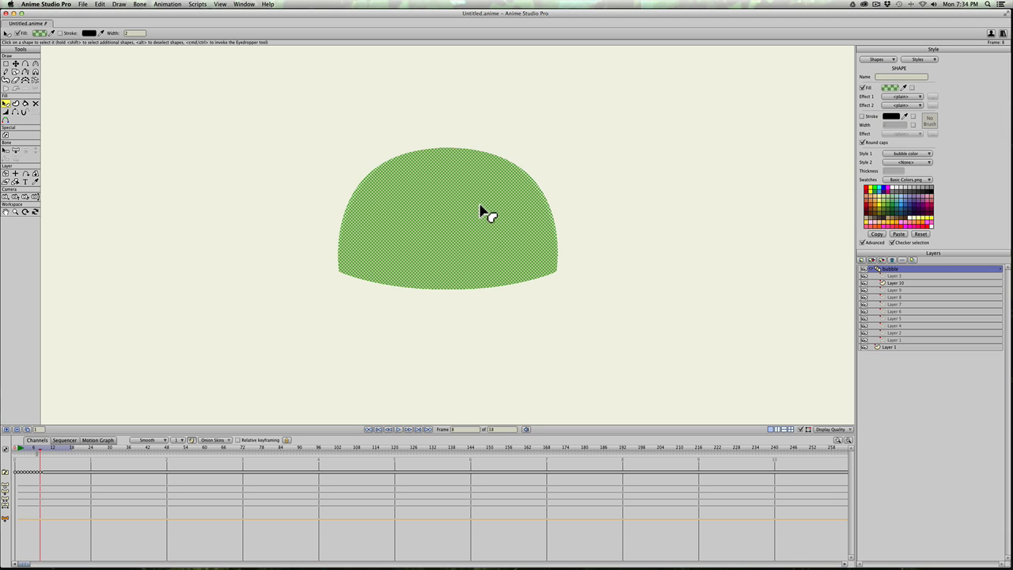
pyautogui.press('g')
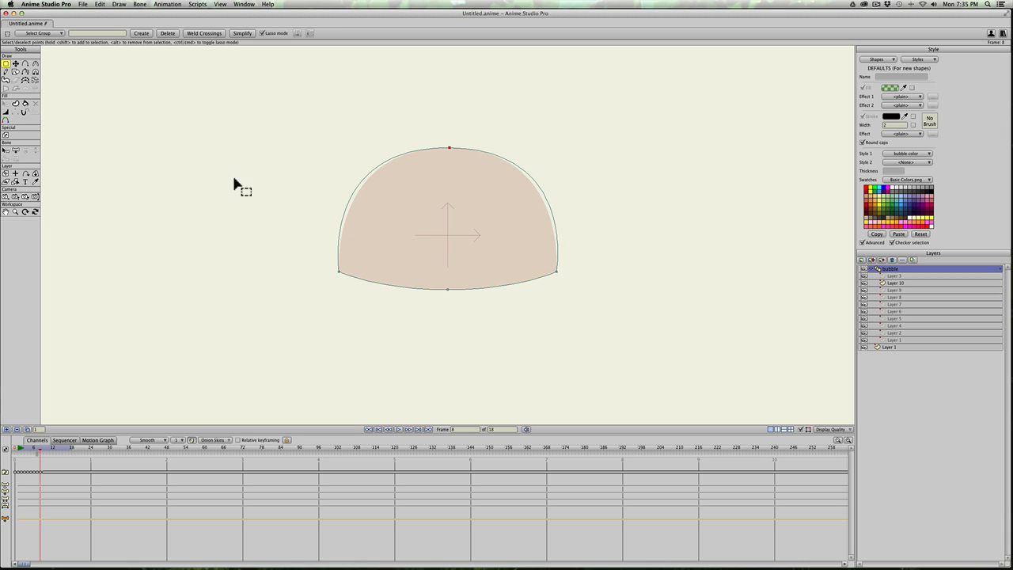
# - With automatic fill and stroke off, draw four upright ovals in a row across the middle of the dome at frame 8
pyautogui.click(15, 72)
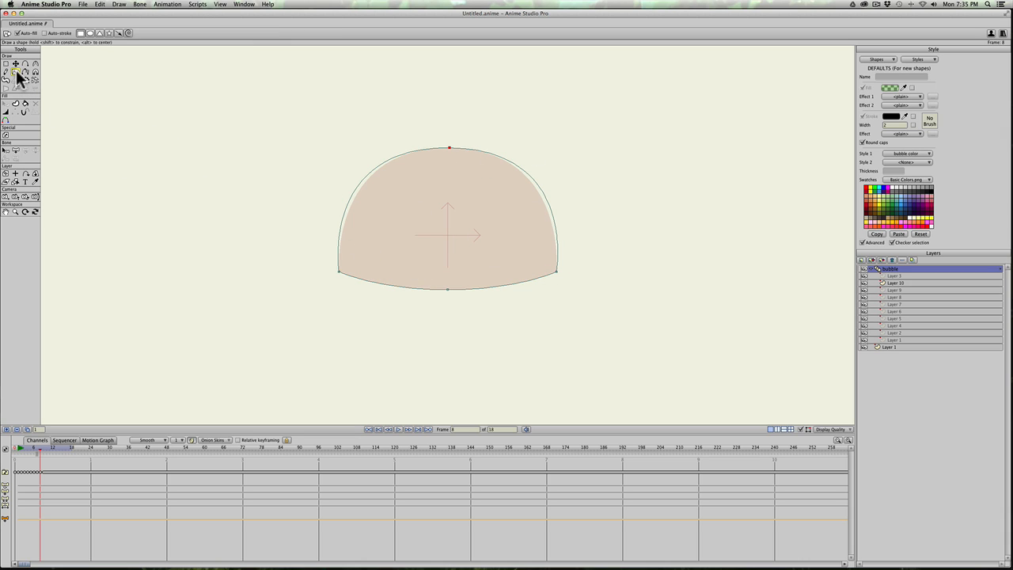
pyautogui.click(89, 33)
pyautogui.moveTo(442, 210); pyautogui.dragTo(462, 257)
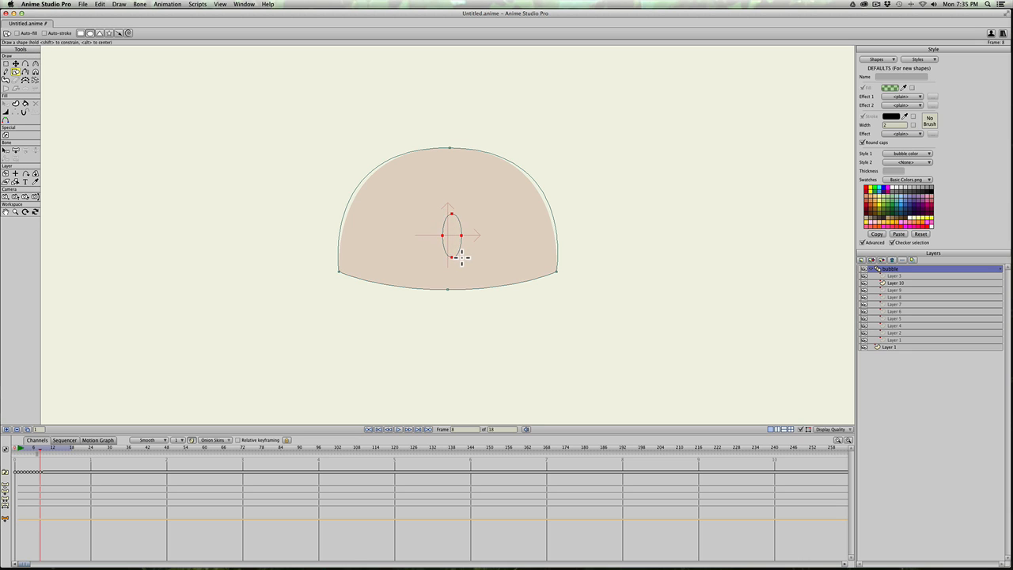
pyautogui.moveTo(406, 224); pyautogui.dragTo(423, 252)
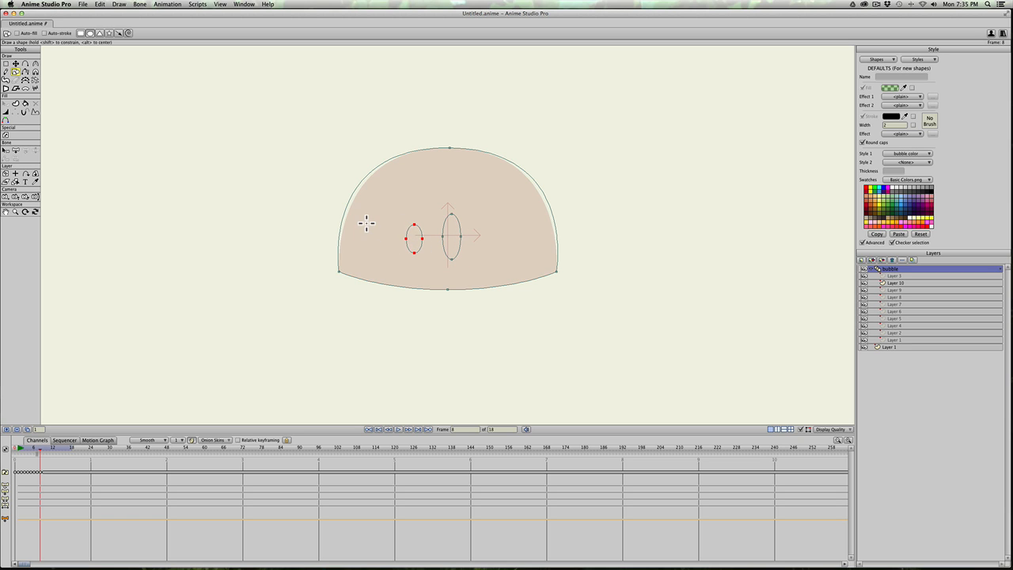
pyautogui.moveTo(366, 223); pyautogui.dragTo(385, 250)
pyautogui.moveTo(492, 214)
pyautogui.mouseDown()
pyautogui.moveTo(525, 256)
pyautogui.moveTo(514, 253)
pyautogui.mouseUp()
# - Move the rightmost oval outward and up toward the dome's edge and tilt it slightly
pyautogui.scroll(1, 468, 253)
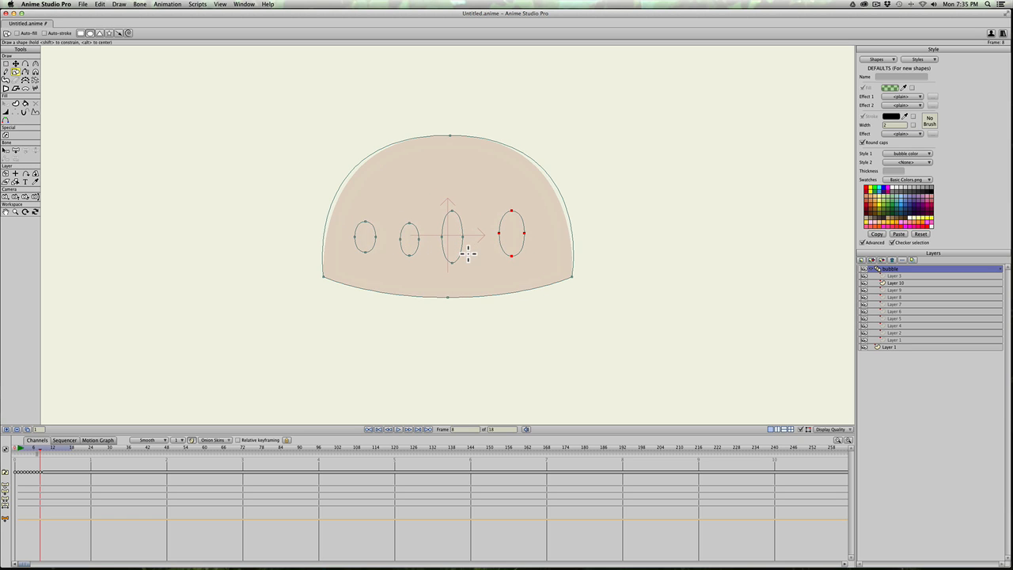
pyautogui.scroll(1, 477, 257)
pyautogui.press('t')
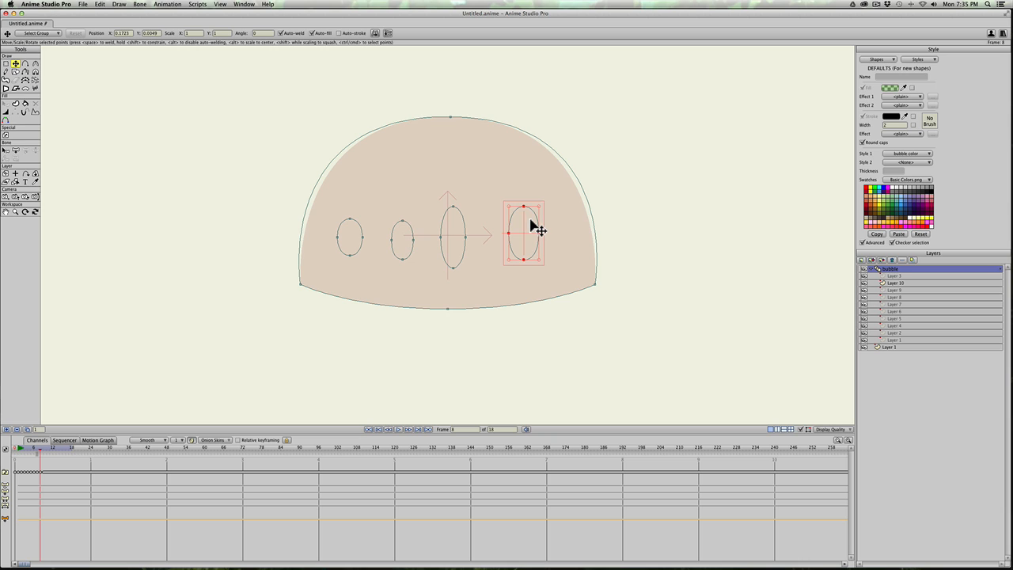
pyautogui.moveTo(539, 224)
pyautogui.mouseDown()
pyautogui.moveTo(561, 217)
pyautogui.moveTo(532, 207)
pyautogui.mouseUp()
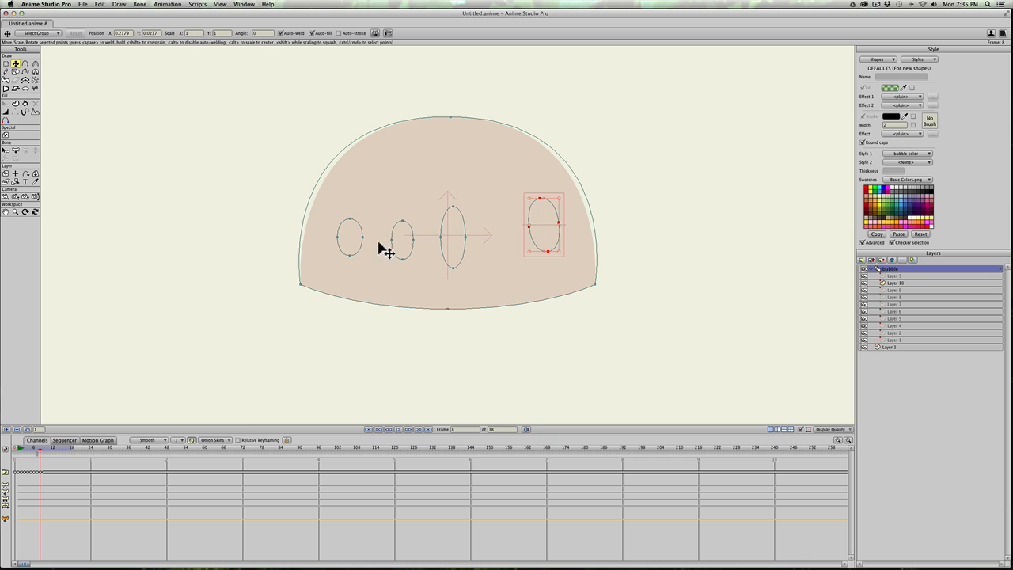
# - Raise the leftmost oval, add a point on its upper edge and pull its top out into a slanted, uneven outline
pyautogui.click(339, 226)
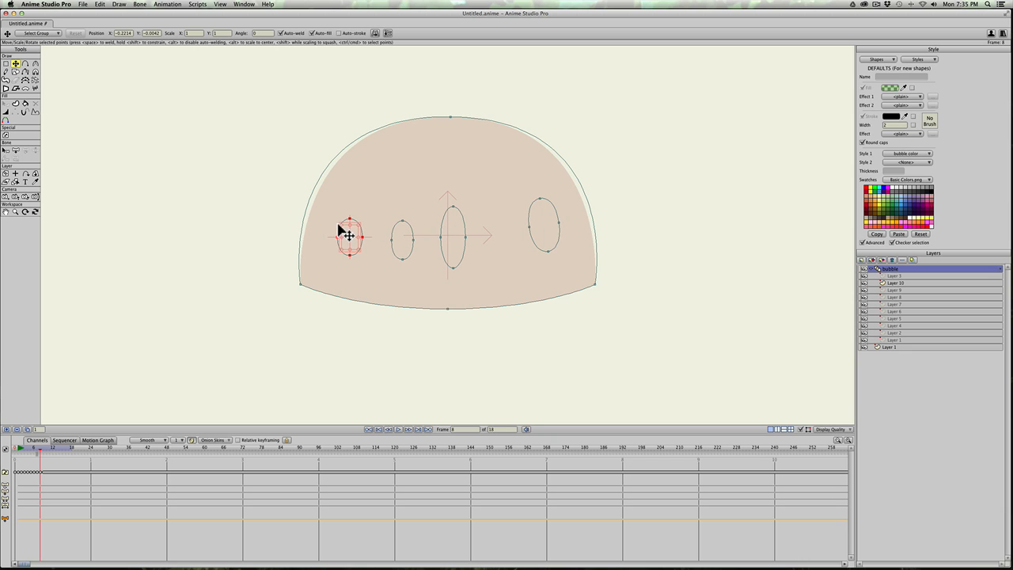
pyautogui.moveTo(340, 226); pyautogui.dragTo(343, 208)
pyautogui.press('a')
pyautogui.click(341, 210)
pyautogui.moveTo(346, 215); pyautogui.dragTo(357, 202)
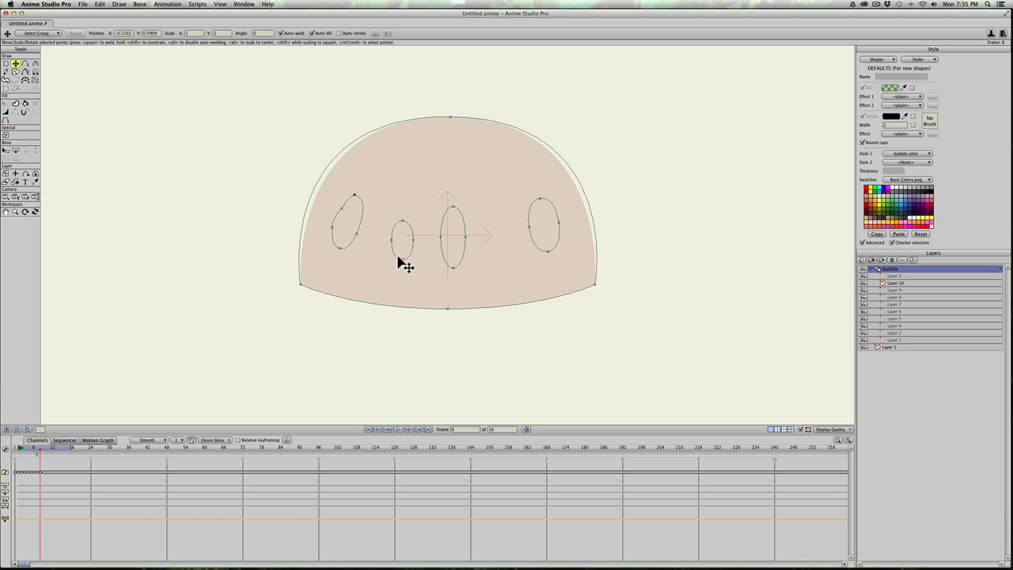
# - Add and shift points on the two middle ovals to turn them into irregular hole outlines
pyautogui.moveTo(398, 256); pyautogui.dragTo(389, 265)
pyautogui.moveTo(403, 222)
pyautogui.mouseDown()
pyautogui.moveTo(406, 210)
pyautogui.moveTo(385, 234)
pyautogui.moveTo(400, 238)
pyautogui.moveTo(387, 219)
pyautogui.mouseUp()
pyautogui.press('a')
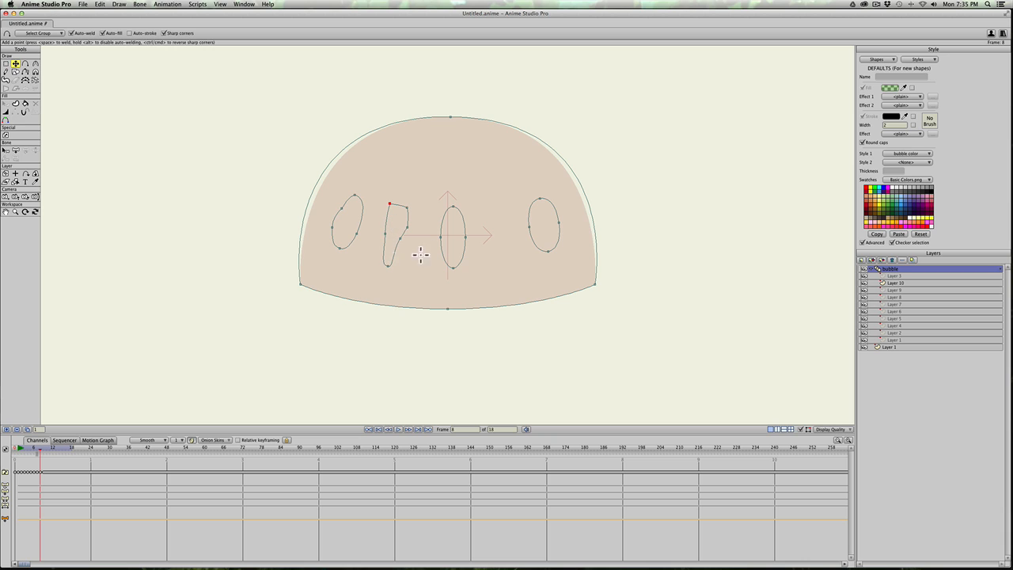
pyautogui.moveTo(439, 251)
pyautogui.mouseDown()
pyautogui.moveTo(429, 262)
pyautogui.moveTo(437, 259)
pyautogui.mouseUp()
pyautogui.moveTo(442, 219); pyautogui.dragTo(475, 229)
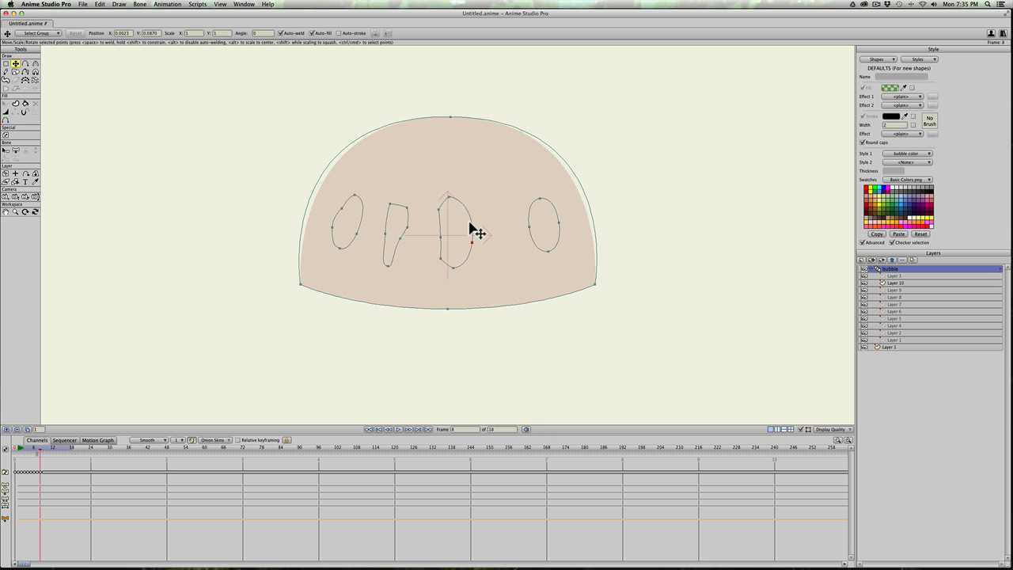
pyautogui.press('a')
pyautogui.click(466, 224)
pyautogui.press('t')
# - Add points to the rightmost oval's upper inner side and pull them out into a squared corner
pyautogui.press('a')
pyautogui.moveTo(528, 214); pyautogui.dragTo(516, 199)
pyautogui.press('c')
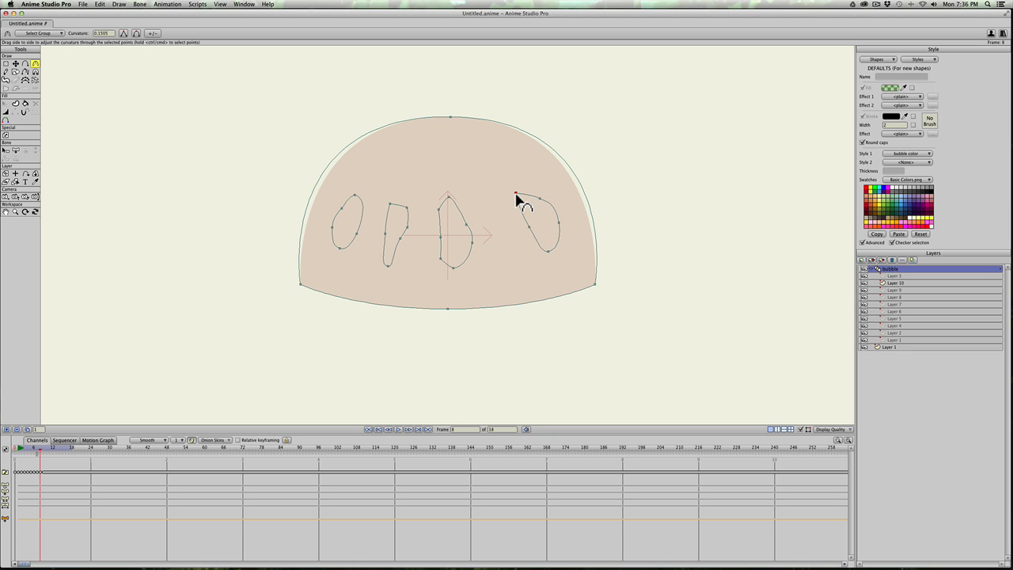
pyautogui.press('t')
pyautogui.click(516, 198)
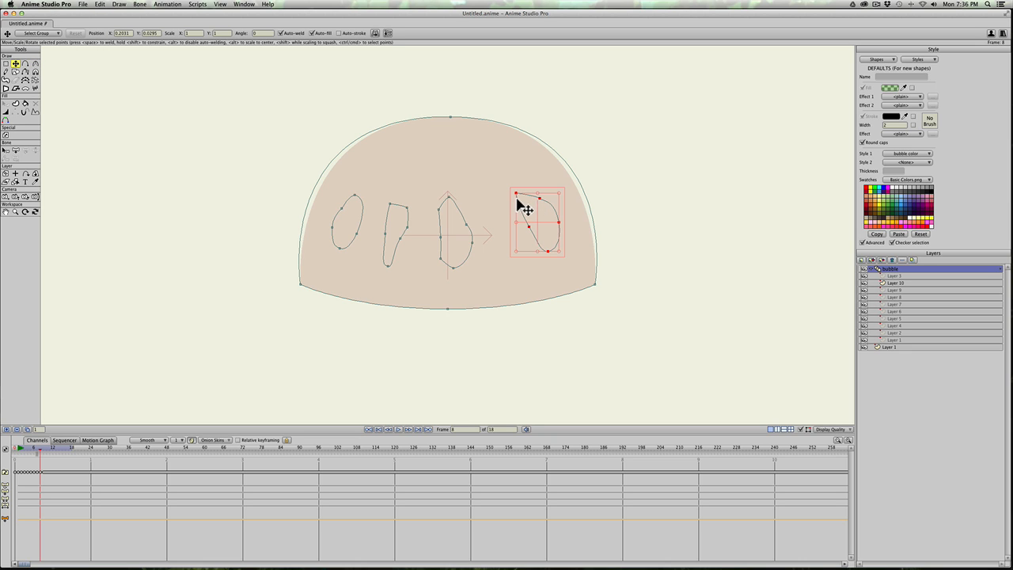
pyautogui.moveTo(519, 210); pyautogui.dragTo(514, 215)
pyautogui.press('Return')
pyautogui.press('a')
pyautogui.press('t')
pyautogui.click(515, 192)
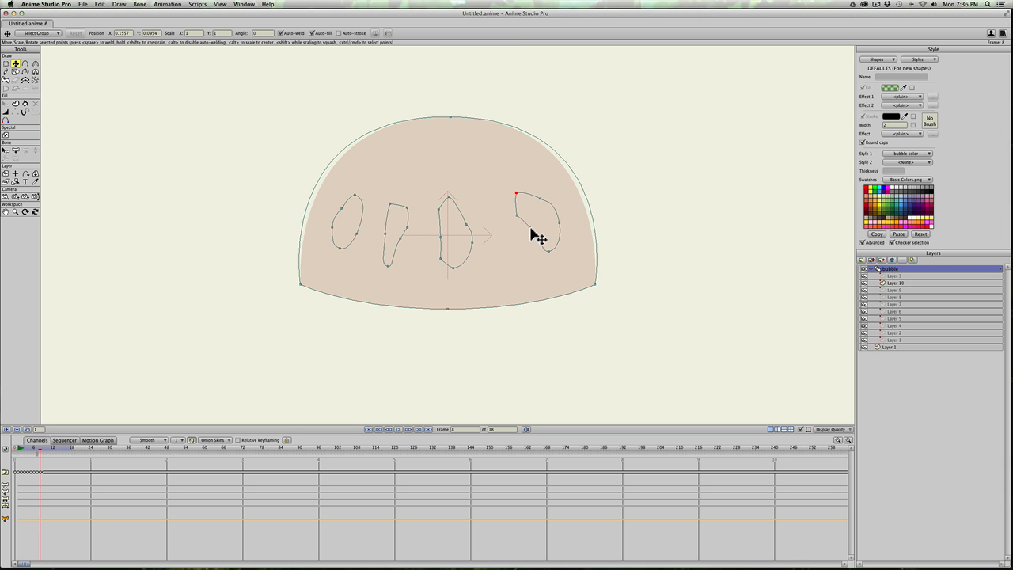
# - Shift the lower and side points of the rightmost hole outline to form a narrow, curved tail
pyautogui.moveTo(529, 227); pyautogui.dragTo(547, 259)
pyautogui.moveTo(560, 223); pyautogui.dragTo(554, 222)
pyautogui.press('a')
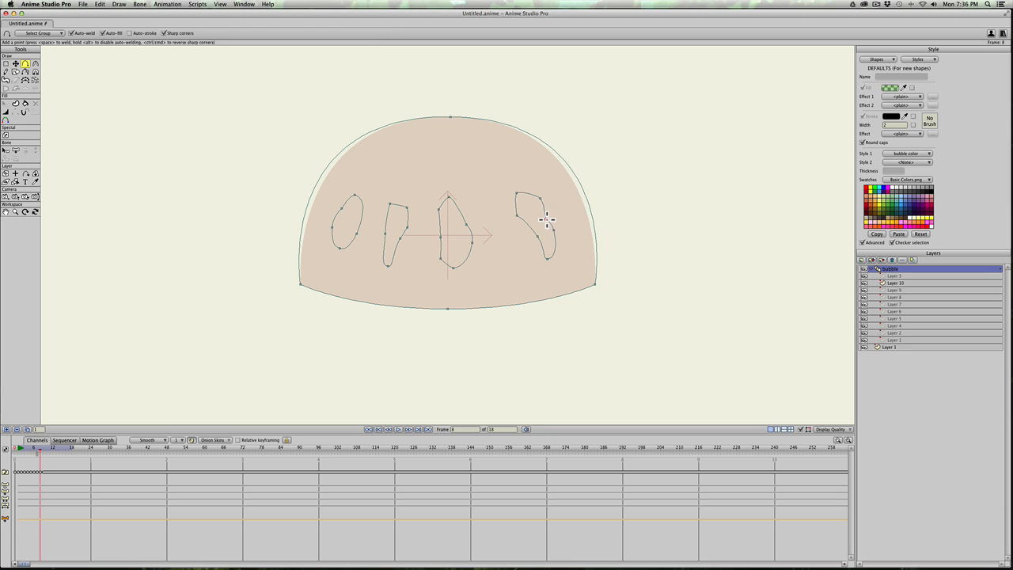
pyautogui.press('t')
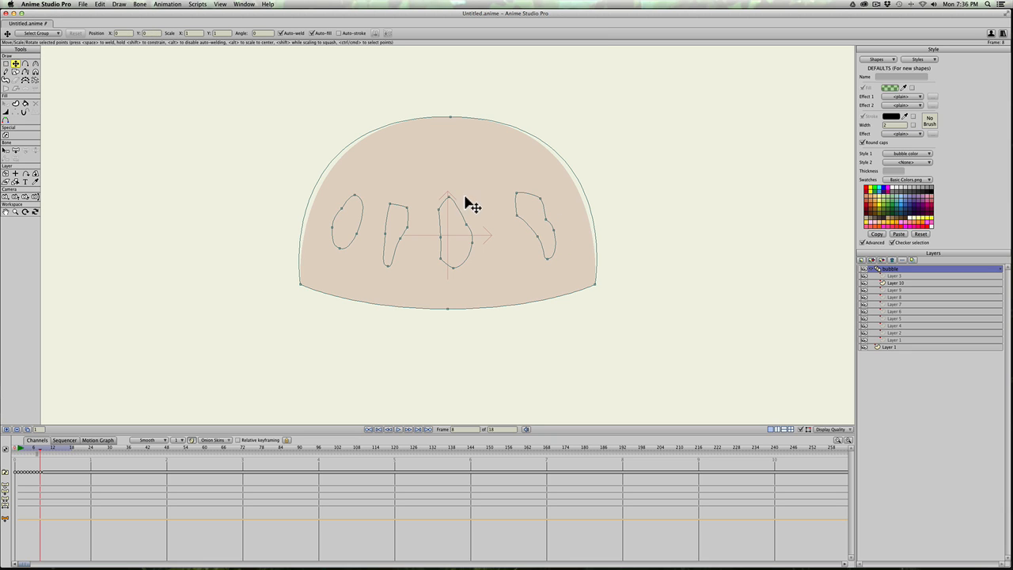
# - Add an upper corner to the third hole outline and shift both middle outlines slightly to the right
pyautogui.press('a')
pyautogui.press('t')
pyautogui.click(440, 223)
pyautogui.moveTo(440, 224)
pyautogui.mouseDown()
pyautogui.moveTo(453, 225)
pyautogui.moveTo(417, 237)
pyautogui.moveTo(425, 242)
pyautogui.mouseUp()
pyautogui.click(407, 237)
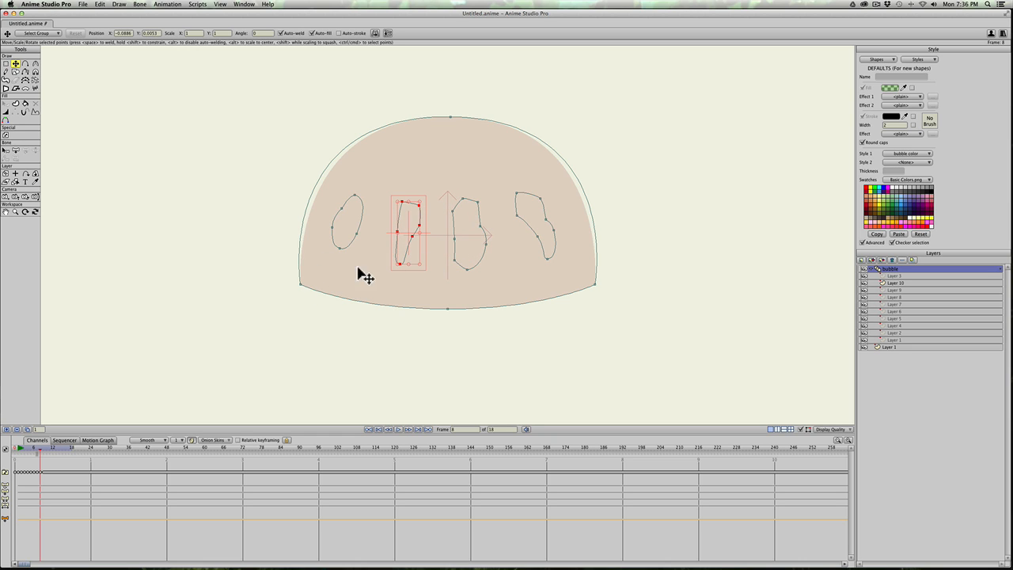
# - Add a point to the top of the second hole outline and pull it up into a peak
pyautogui.press('a')
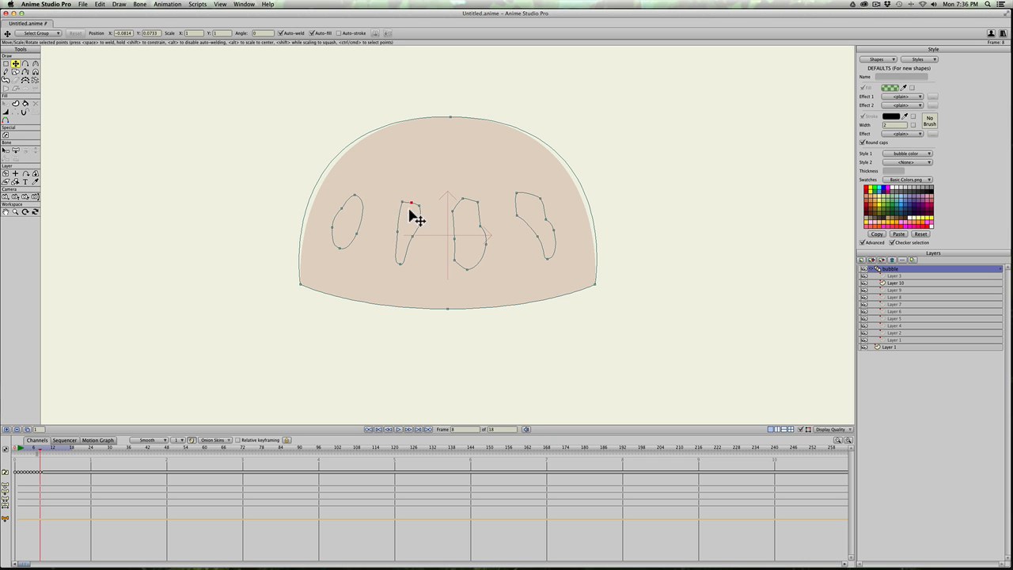
pyautogui.press('t')
pyautogui.moveTo(411, 190)
pyautogui.mouseDown()
pyautogui.moveTo(396, 164)
pyautogui.moveTo(410, 193)
pyautogui.mouseUp()
pyautogui.scroll(1, 464, 302)
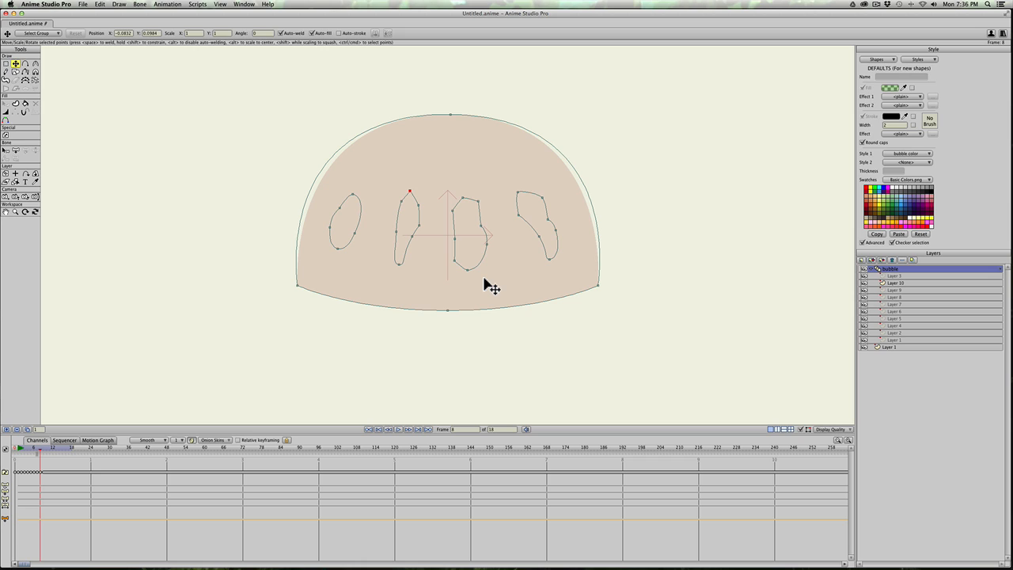
# - Create a green filled shape from the dome and the four inner outlines, leaving the outlines cut out as holes
pyautogui.press('u')
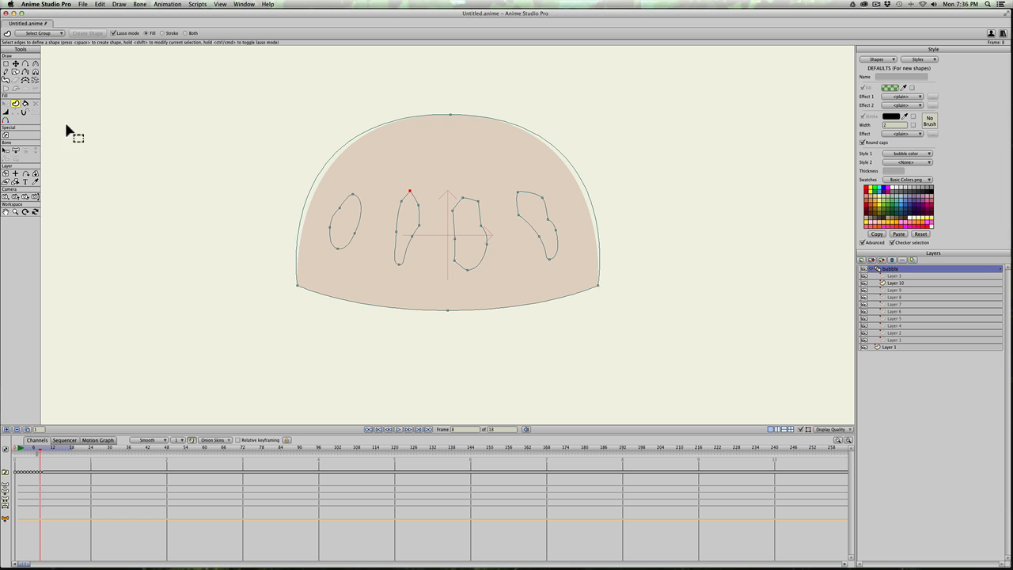
pyautogui.click(344, 305)
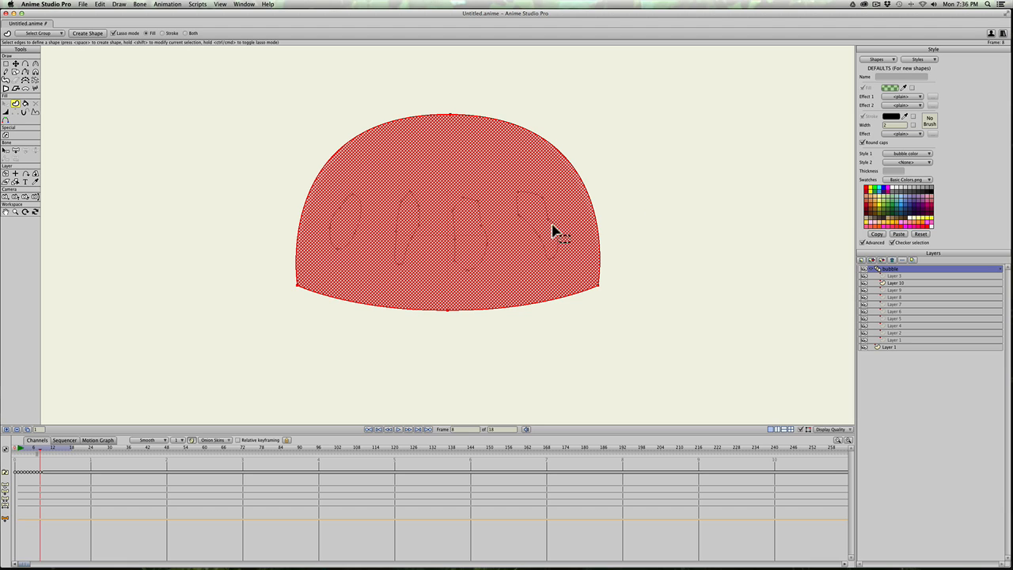
pyautogui.click(351, 246)
pyautogui.click(399, 251)
pyautogui.click(456, 252)
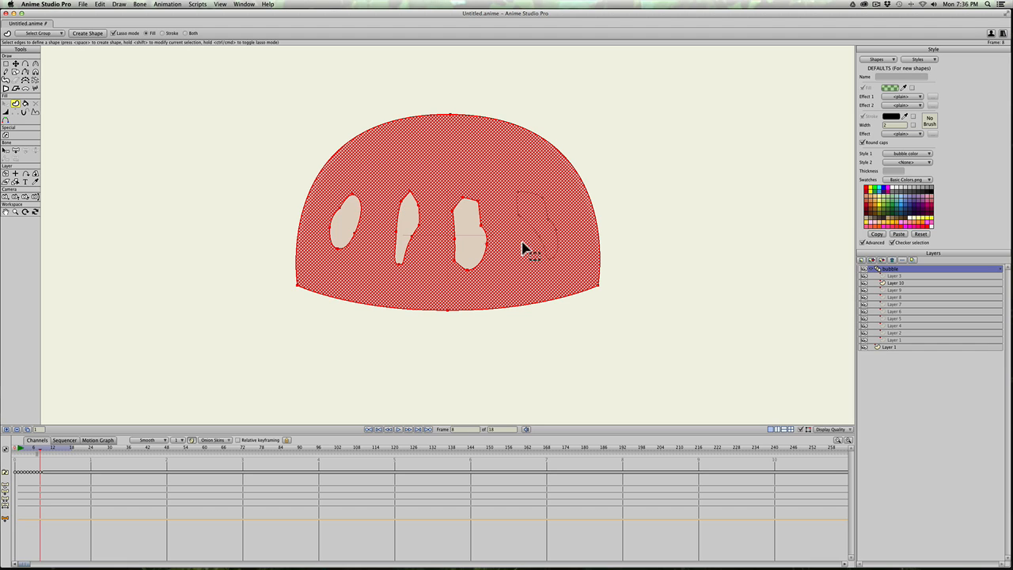
pyautogui.click(544, 248)
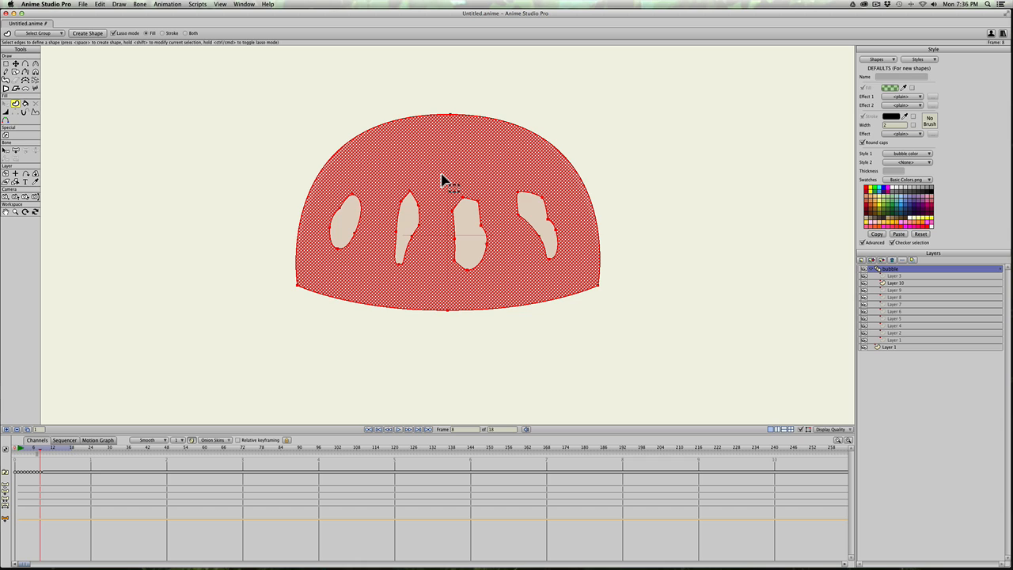
pyautogui.press('space')
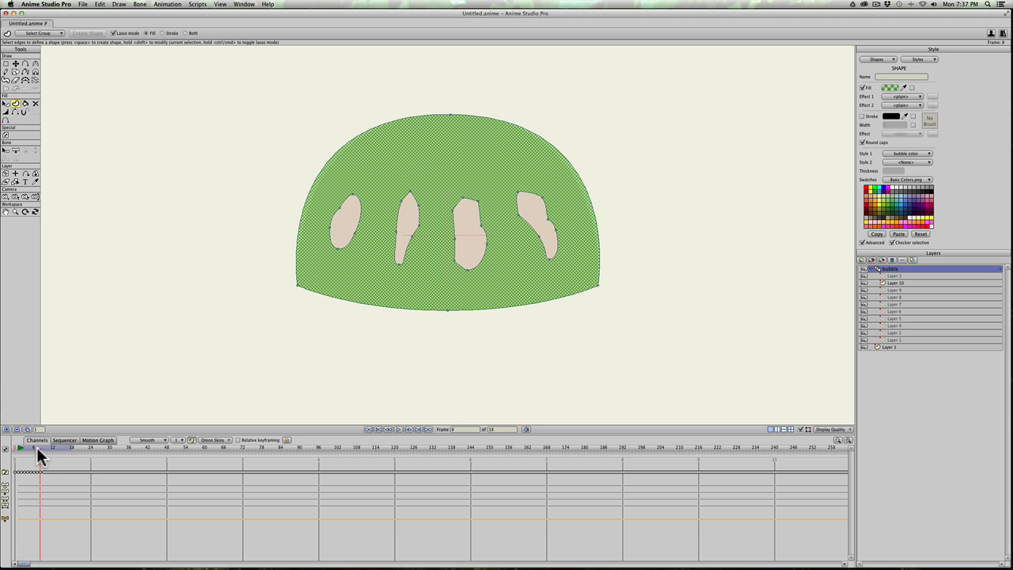
# - Scrub through the last bubble frames and duplicate the drawing to frame 9
pyautogui.moveTo(38, 454)
pyautogui.mouseDown()
pyautogui.moveTo(19, 456)
pyautogui.moveTo(37, 450)
pyautogui.mouseUp()
pyautogui.moveTo(40, 448); pyautogui.dragTo(40, 447)
pyautogui.click(27, 430)
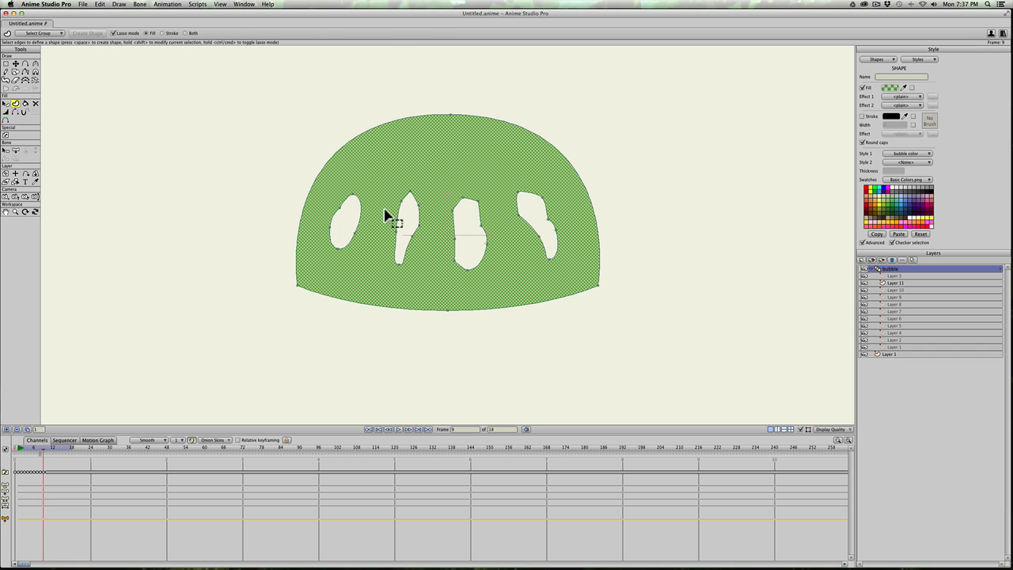
# - At frame 9, enlarge the two left-hand holes and reposition them so they extend beyond their frame 8 outlines
pyautogui.press('t')
pyautogui.click(360, 208)
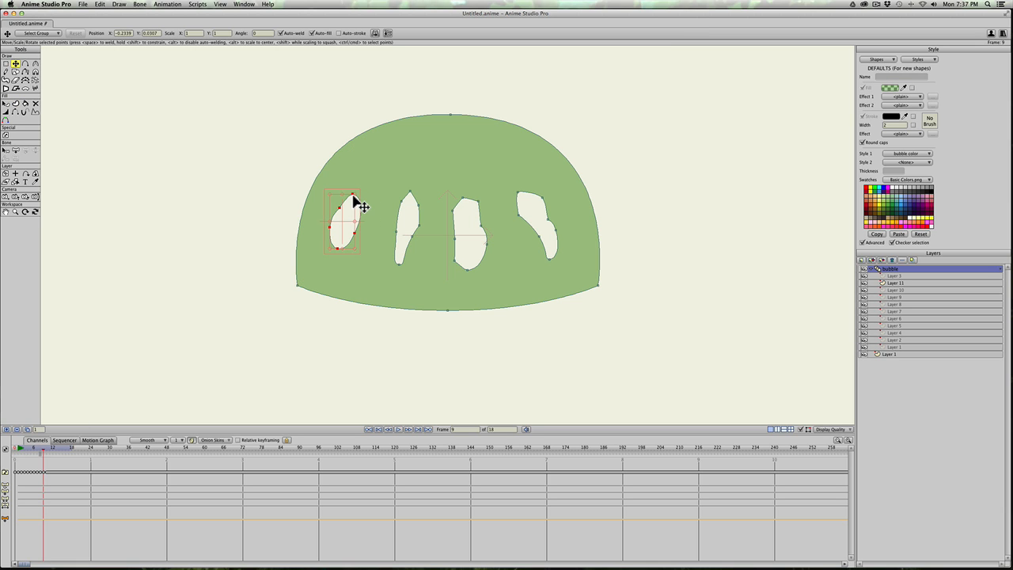
pyautogui.moveTo(353, 196); pyautogui.dragTo(367, 169)
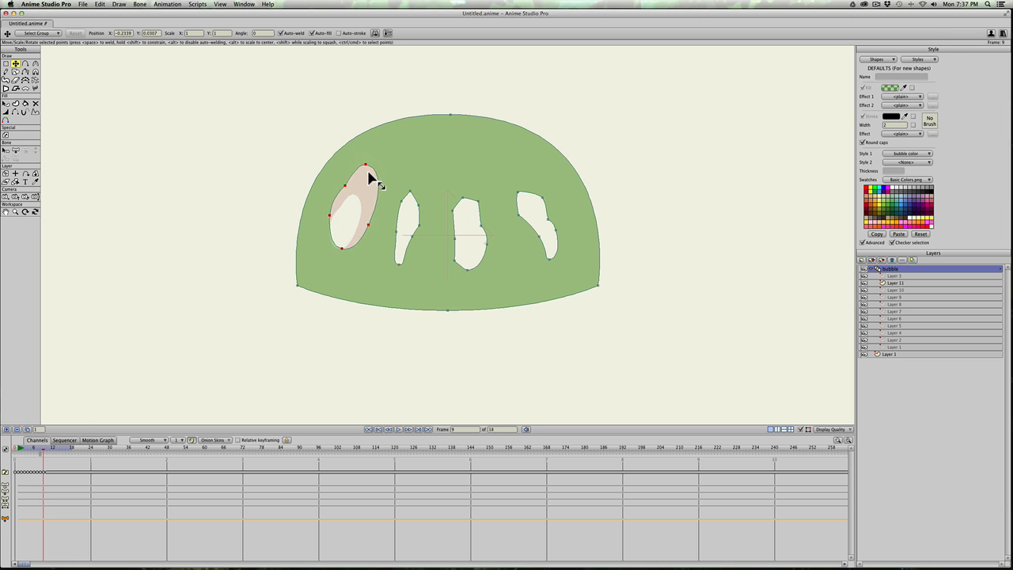
pyautogui.moveTo(339, 253); pyautogui.dragTo(324, 271)
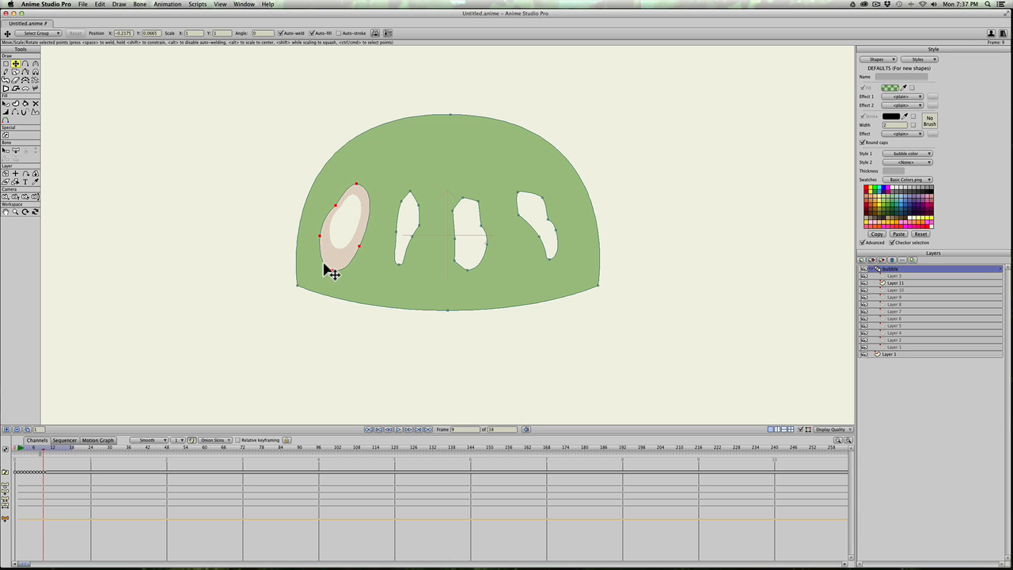
pyautogui.moveTo(358, 188); pyautogui.dragTo(371, 166)
pyautogui.doubleClick(403, 227)
pyautogui.moveTo(409, 195); pyautogui.dragTo(445, 163)
pyautogui.moveTo(408, 238); pyautogui.dragTo(407, 276)
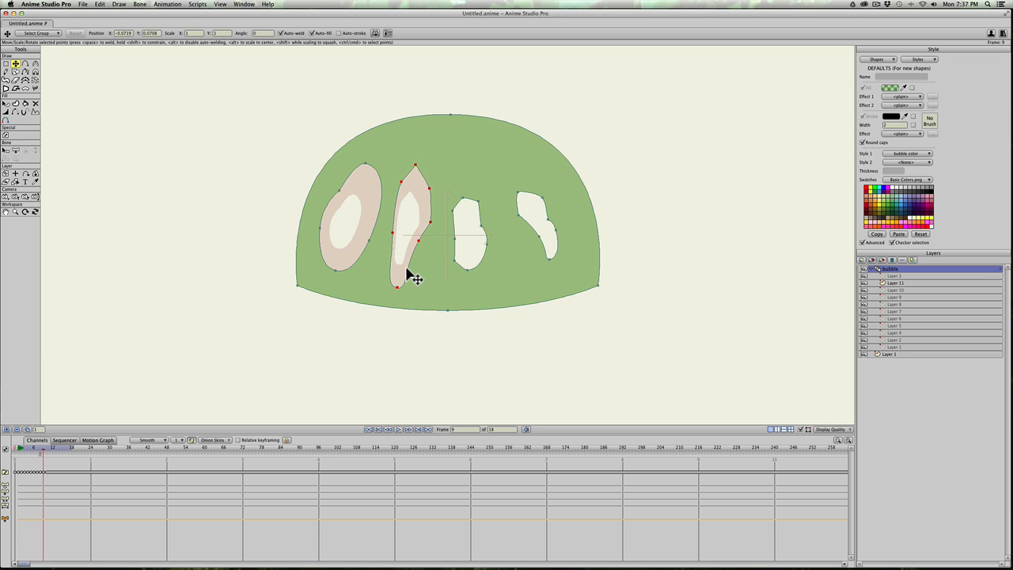
# - Enlarge the two right-hand holes at frame 9 and lower them to surround their frame 8 outlines
pyautogui.click(459, 256)
pyautogui.doubleClick(452, 202)
pyautogui.moveTo(451, 195); pyautogui.dragTo(430, 162)
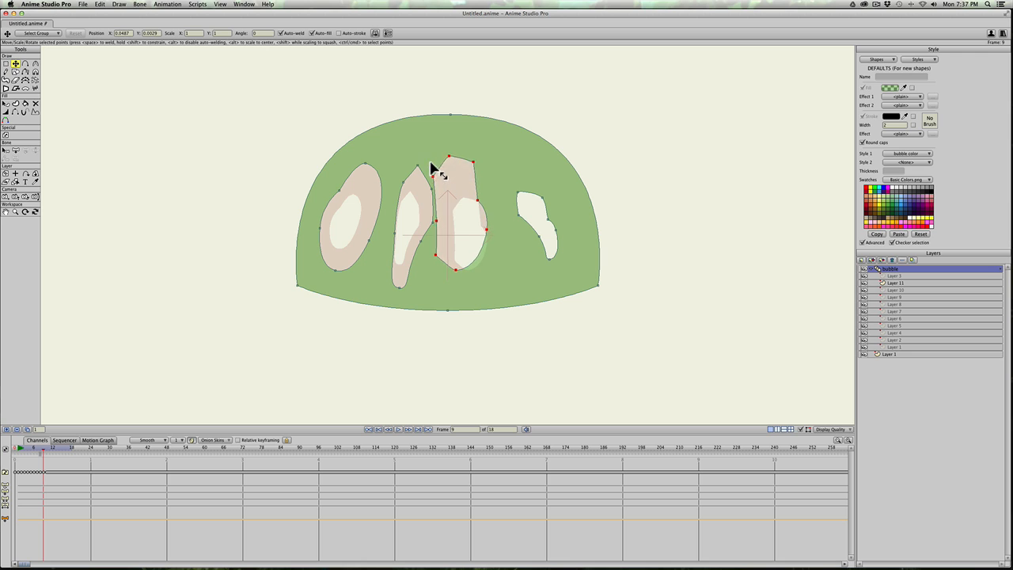
pyautogui.moveTo(434, 240); pyautogui.dragTo(449, 258)
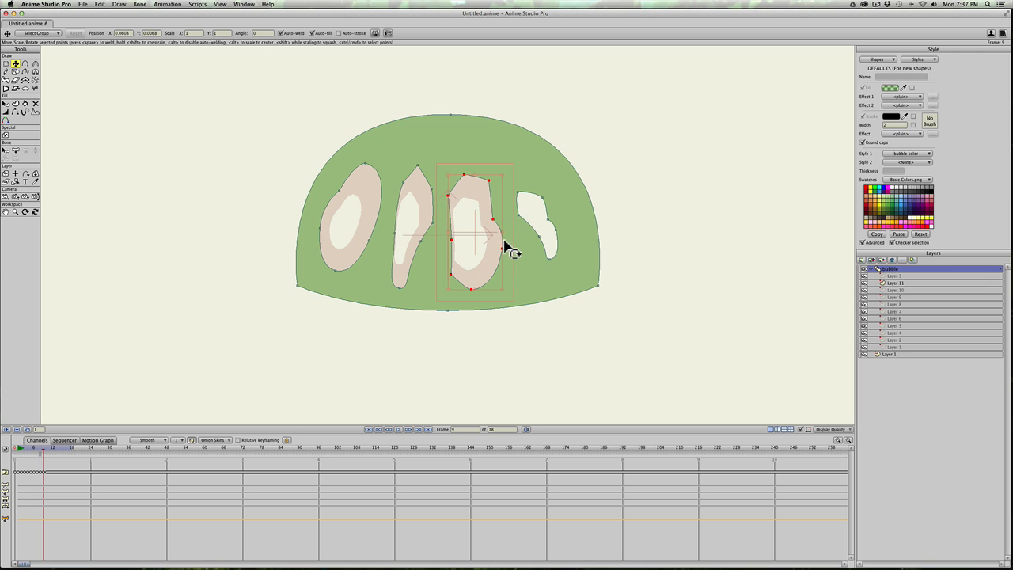
pyautogui.doubleClick(524, 210)
pyautogui.moveTo(518, 196); pyautogui.dragTo(508, 177)
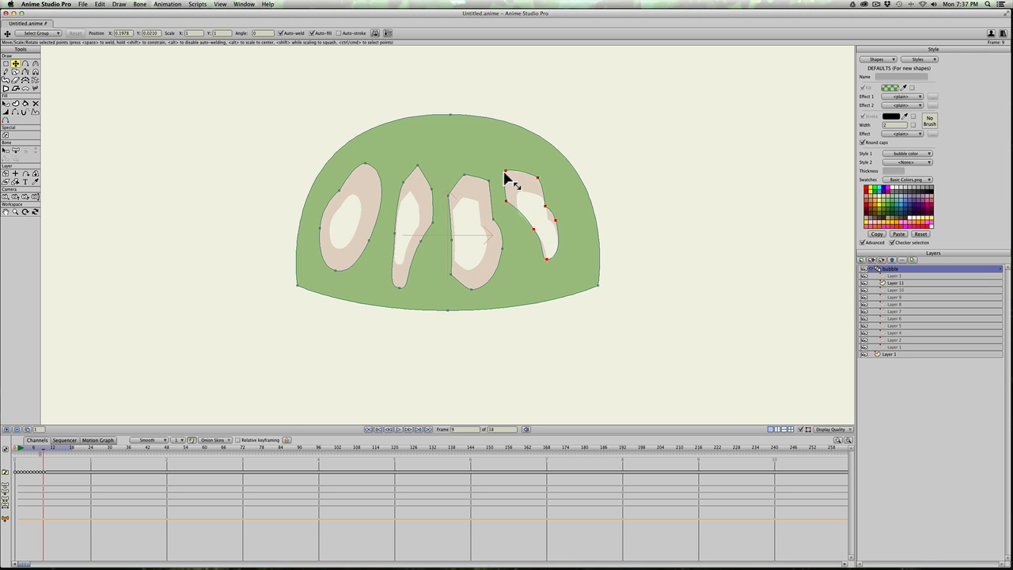
pyautogui.moveTo(530, 222); pyautogui.dragTo(530, 245)
# - Add points along the rightmost hole's inner edge and pull one outward to form a small jagged notch
pyautogui.press('a')
pyautogui.press('t')
pyautogui.press('a')
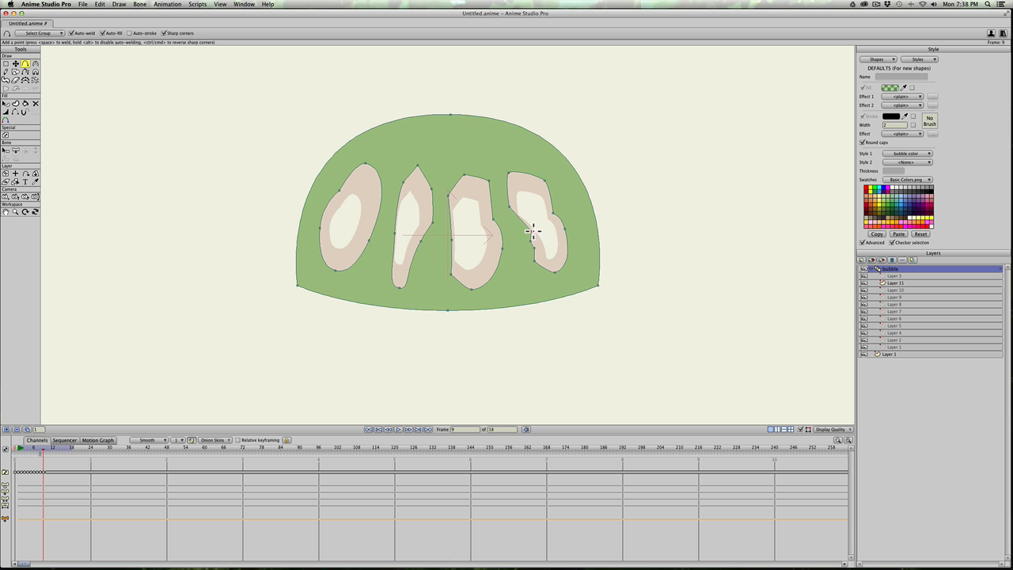
pyautogui.press('t')
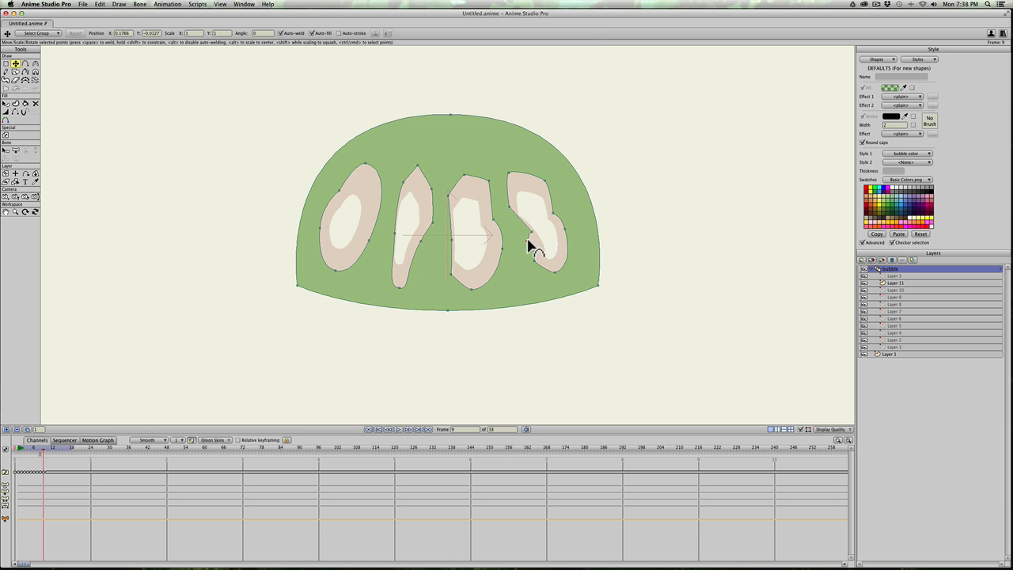
pyautogui.press('c')
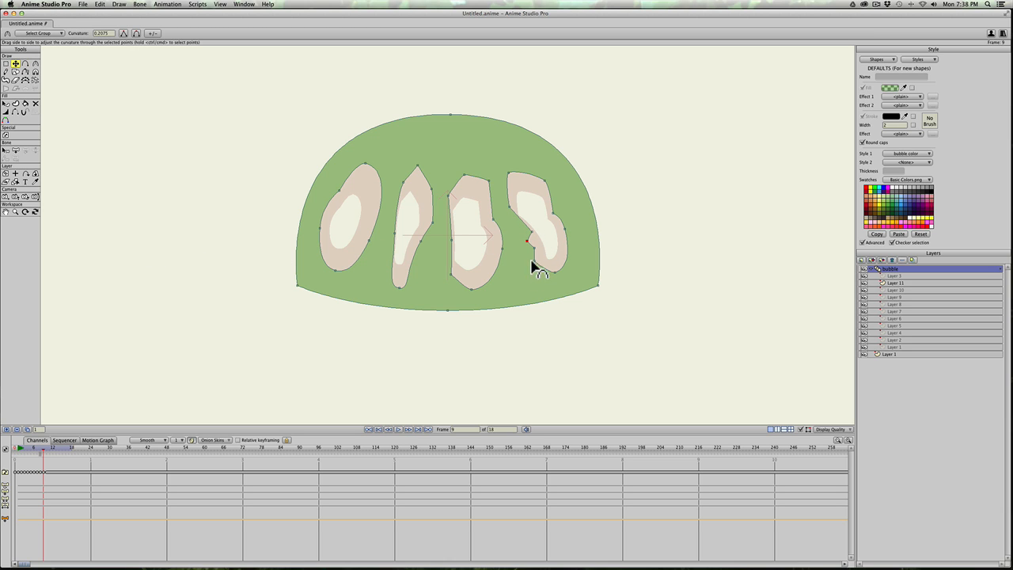
# - Add a point on the second hole's lower right edge and pull it outward into a sharp corner
pyautogui.press('a')
pyautogui.moveTo(419, 252); pyautogui.dragTo(424, 259)
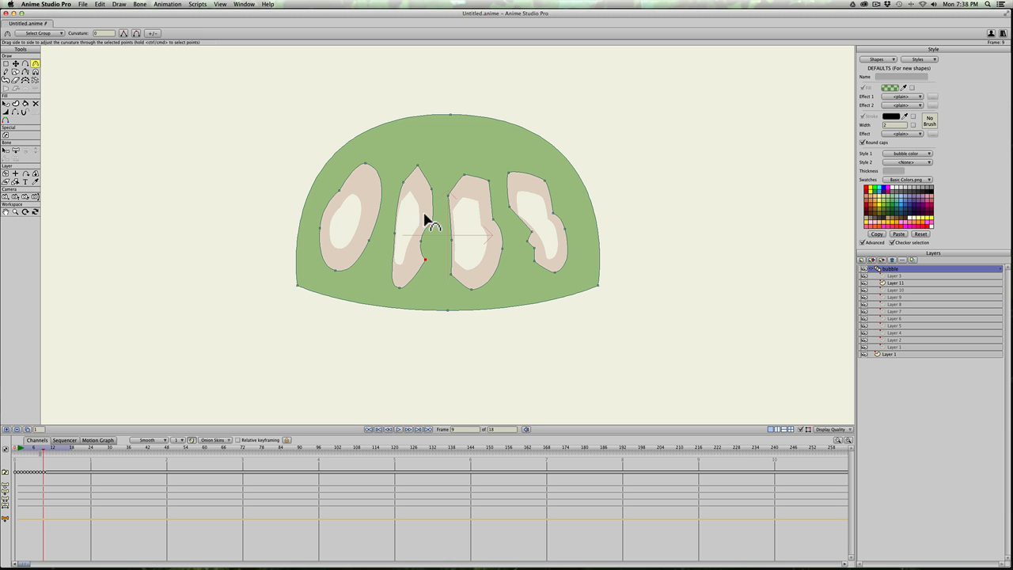
# - Add a jagged point low on the second hole's right edge, and pull a sharp spike out of the third hole's lower right edge
pyautogui.moveTo(420, 271)
pyautogui.mouseDown()
pyautogui.moveTo(409, 275)
pyautogui.moveTo(420, 280)
pyautogui.mouseUp()
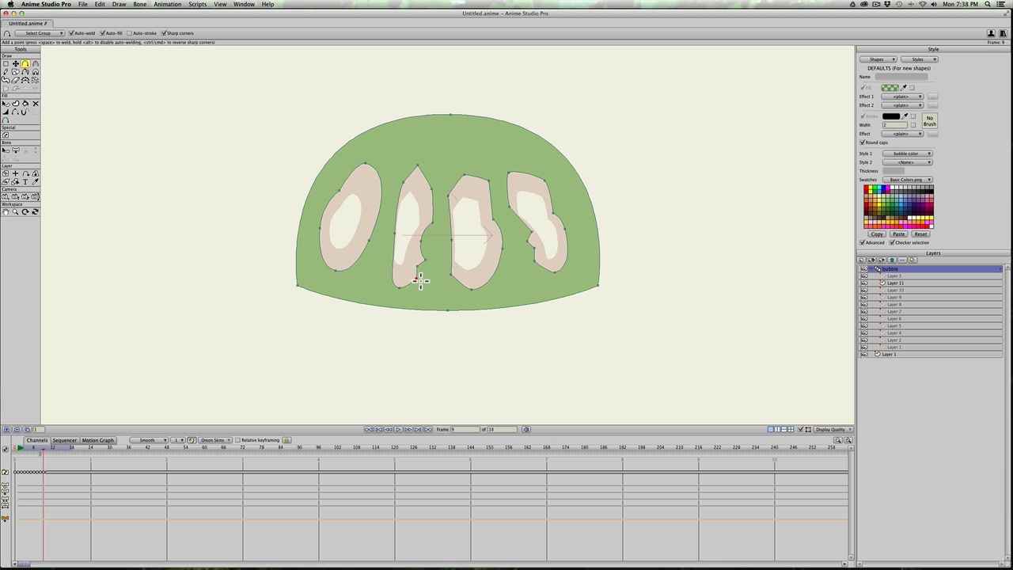
pyautogui.press('t')
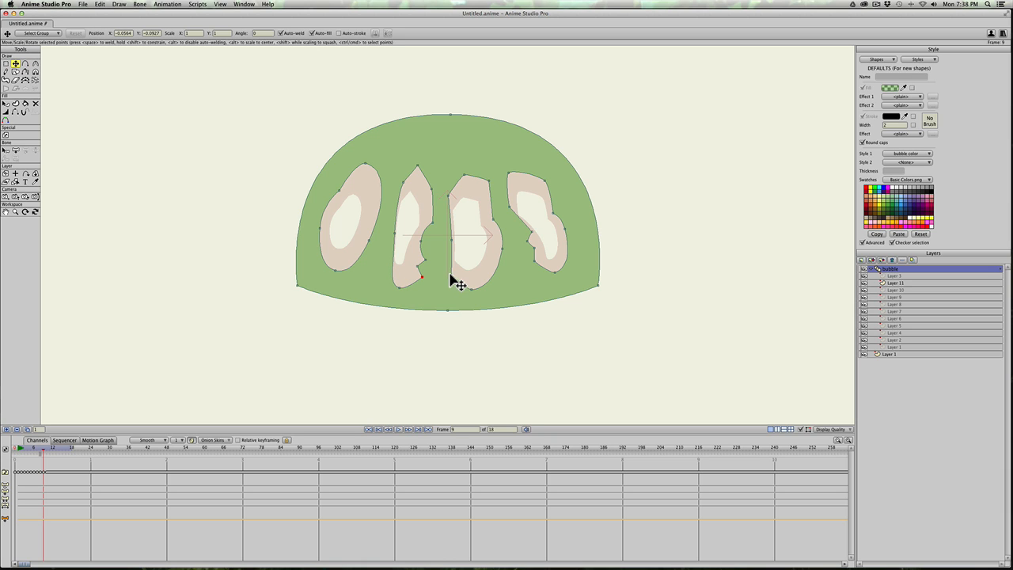
pyautogui.click(450, 277)
pyautogui.press('a')
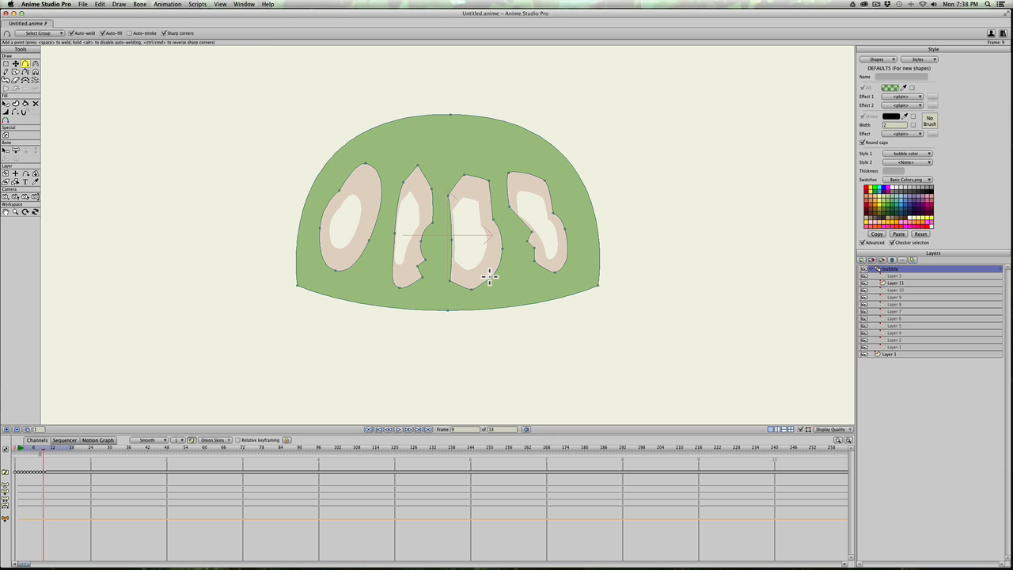
pyautogui.moveTo(488, 275); pyautogui.dragTo(502, 260)
pyautogui.press('t')
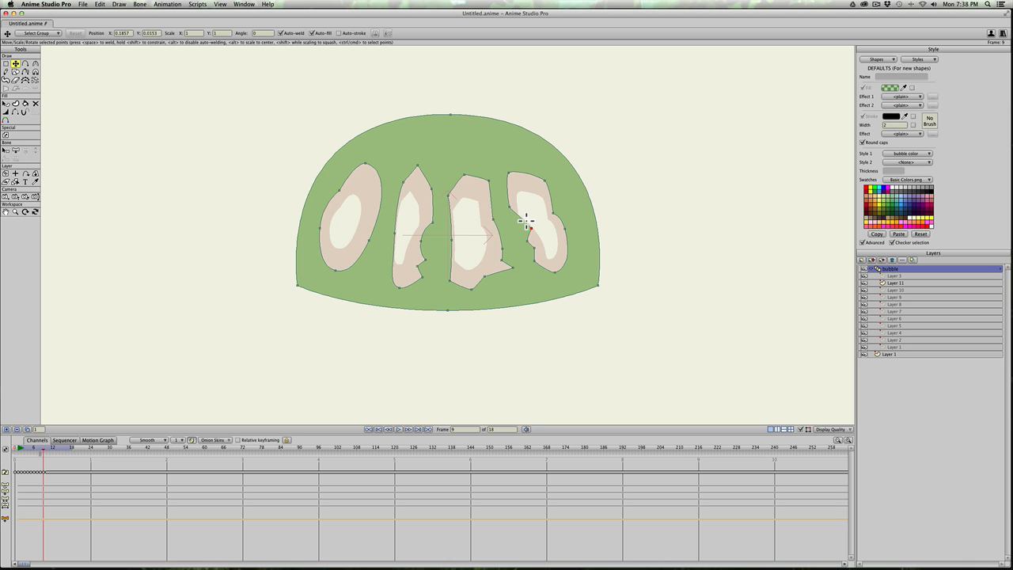
# - Add another point on the rightmost hole's inner edge and shift its neighbouring lower point to sharpen the notch
pyautogui.press('a')
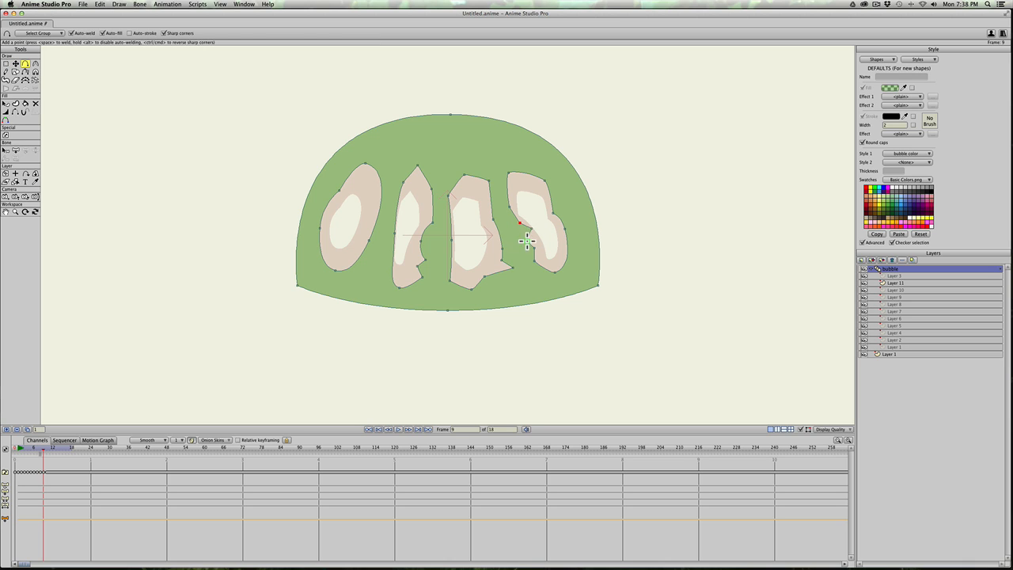
pyautogui.press('t')
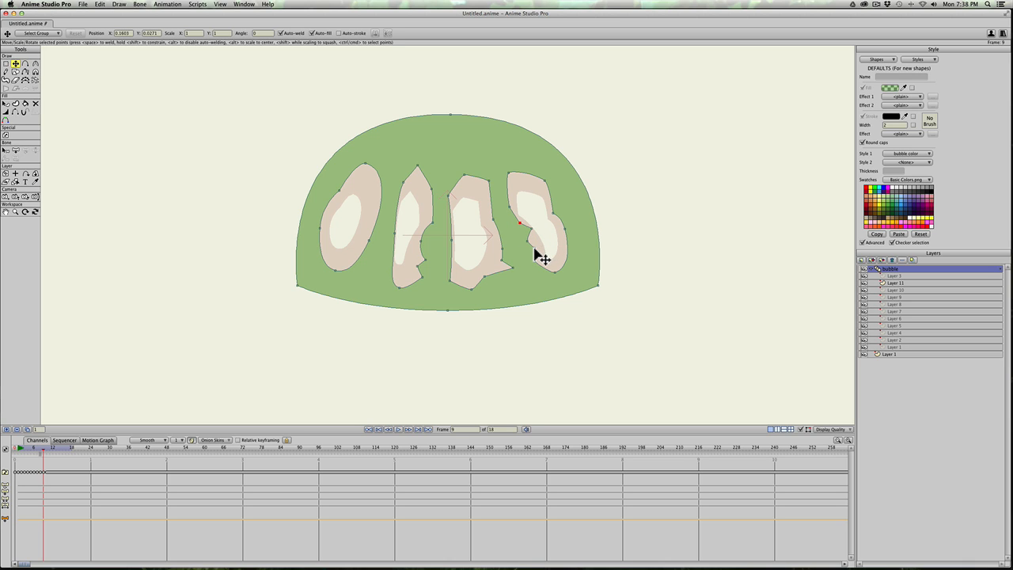
pyautogui.press('a')
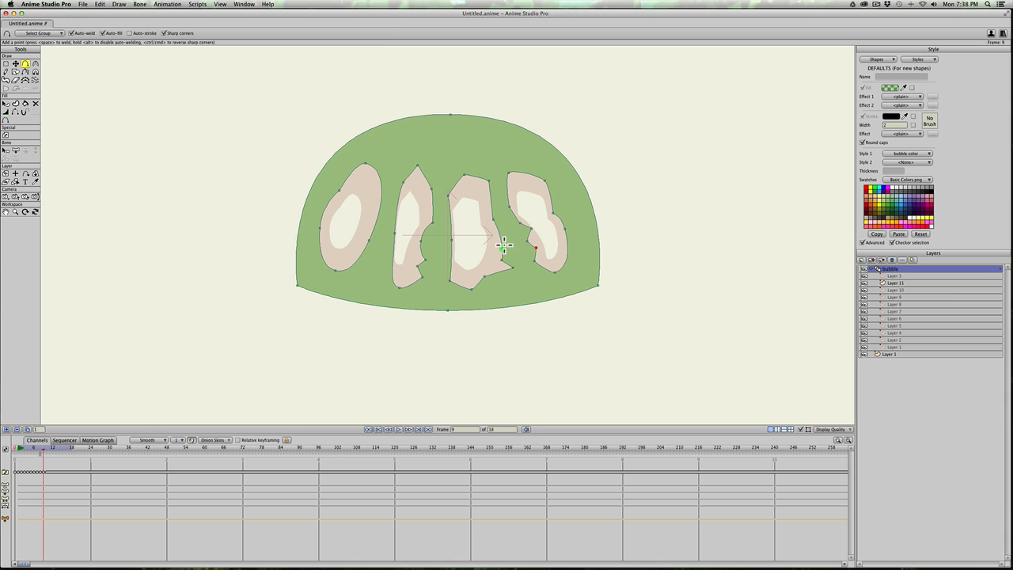
# - Add points along the third hole's right edge and shape them into alternating jagged teeth
pyautogui.press('t')
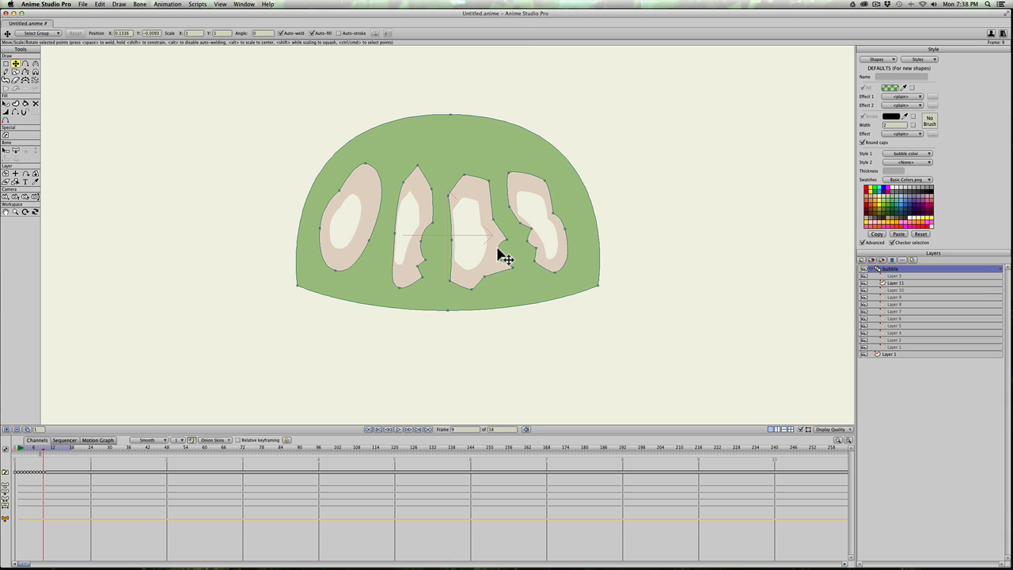
pyautogui.press('a')
pyautogui.moveTo(497, 248); pyautogui.dragTo(509, 254)
pyautogui.press('t')
pyautogui.press('c')
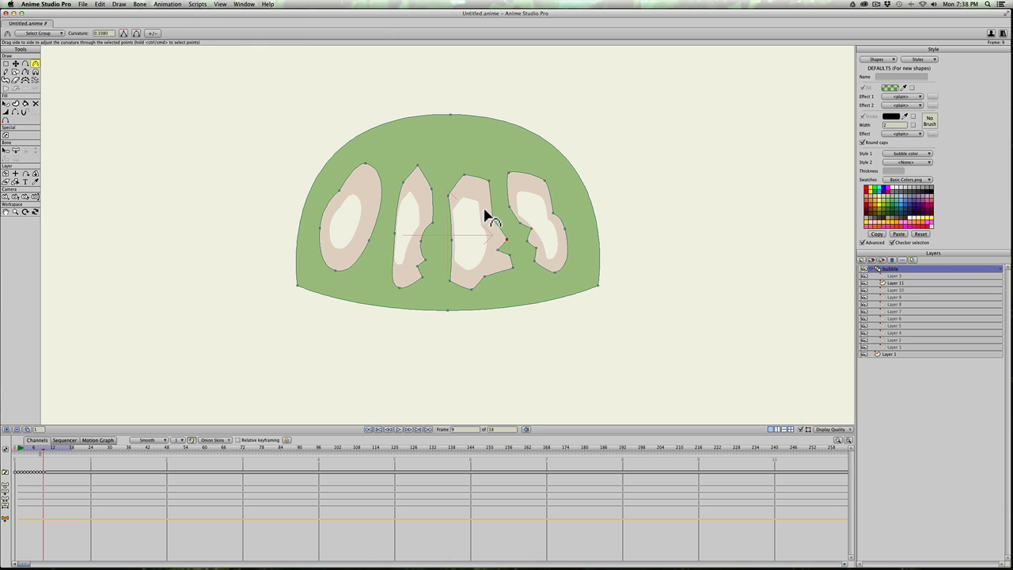
pyautogui.press('a')
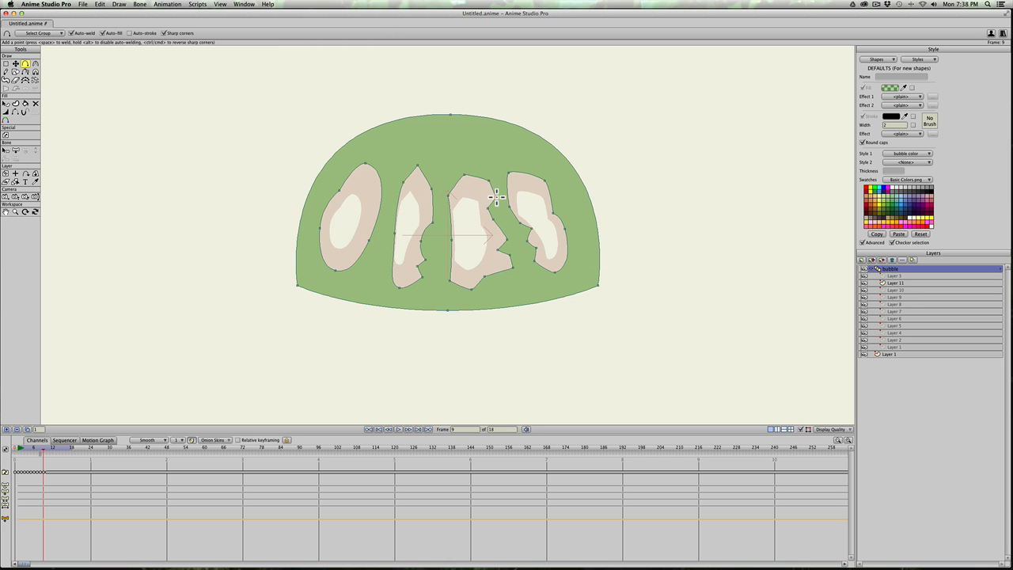
# - Add a point on the rightmost hole's upper inner edge and pull its outer right point outward
pyautogui.moveTo(513, 199); pyautogui.dragTo(503, 192)
pyautogui.press('t')
pyautogui.moveTo(562, 229); pyautogui.dragTo(576, 224)
pyautogui.press('c')
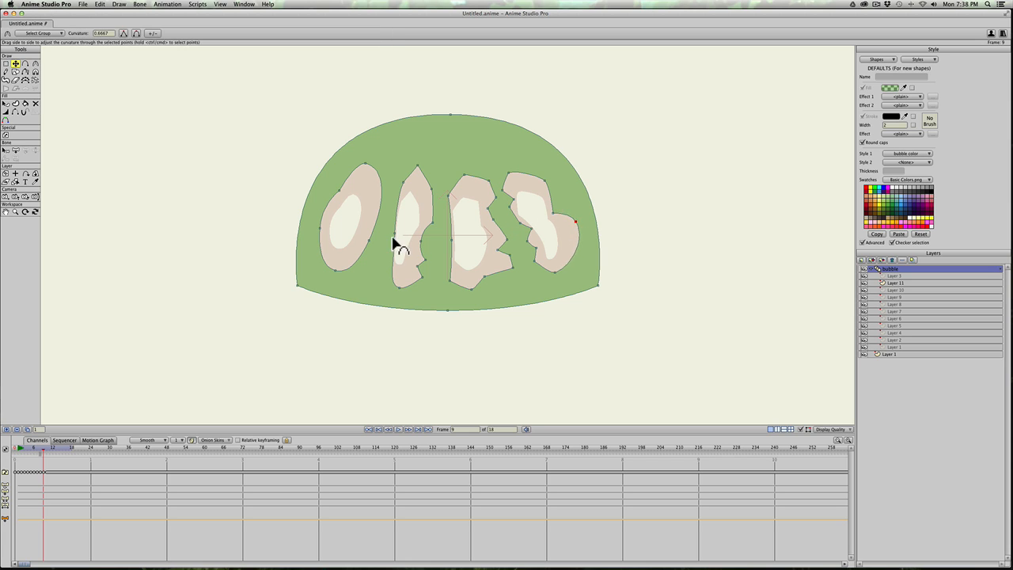
# - Move the rightmost hole's upper right corner outward and adjust the outer right point's position and curvature
pyautogui.click(544, 181)
pyautogui.press('t')
pyautogui.moveTo(547, 187); pyautogui.dragTo(552, 182)
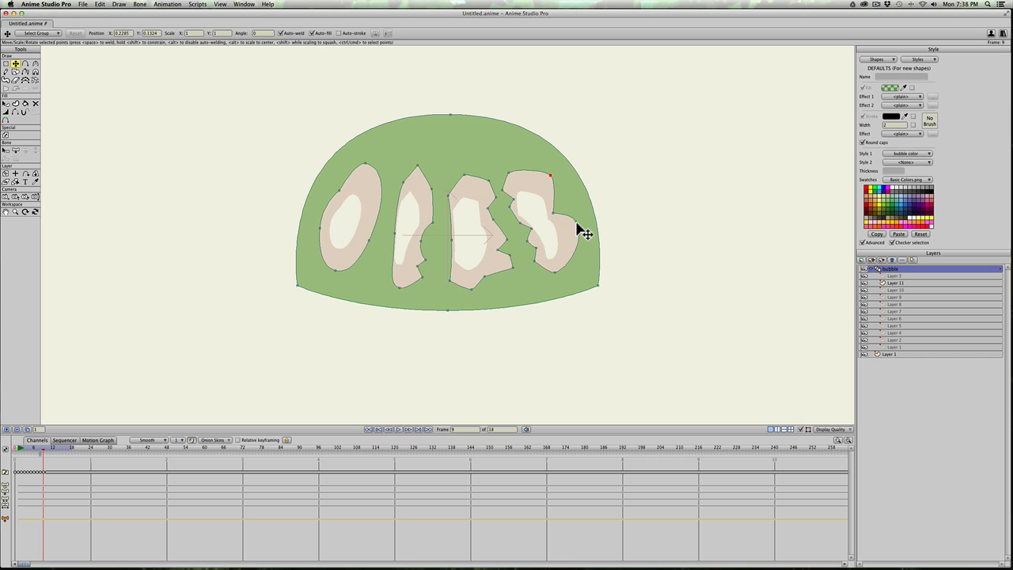
pyautogui.press('c')
pyautogui.moveTo(575, 222)
pyautogui.mouseDown()
pyautogui.moveTo(489, 219)
pyautogui.moveTo(578, 214)
pyautogui.mouseUp()
# - Pull the top points of all four holes upward toward the top of the dome
pyautogui.press('t')
pyautogui.moveTo(506, 160); pyautogui.dragTo(434, 144)
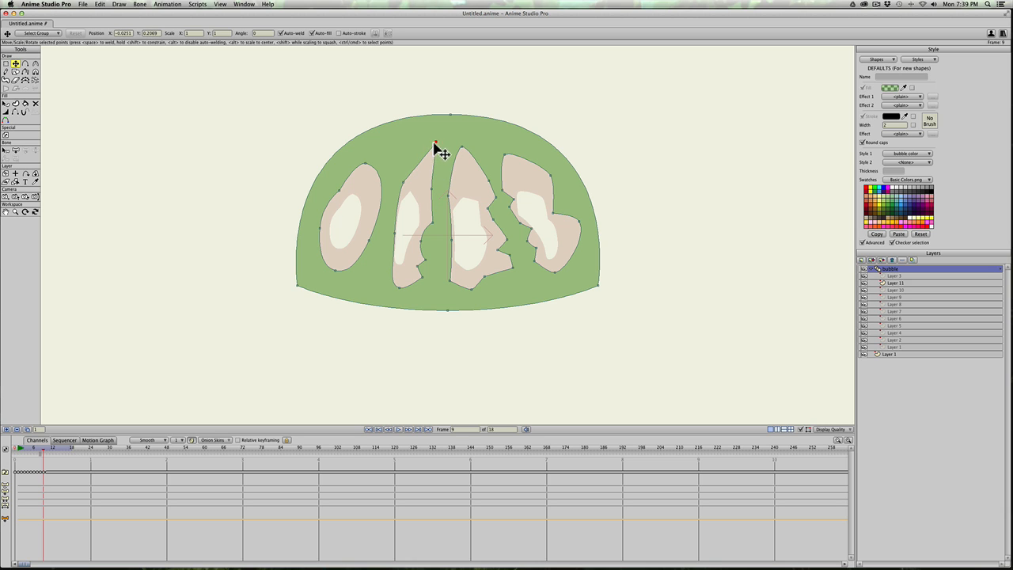
pyautogui.click(365, 165)
pyautogui.moveTo(366, 164); pyautogui.dragTo(225, 150)
# - Add points on the leftmost hole's upper left edge and sharpen them into a stepped corner below its tip
pyautogui.press('c')
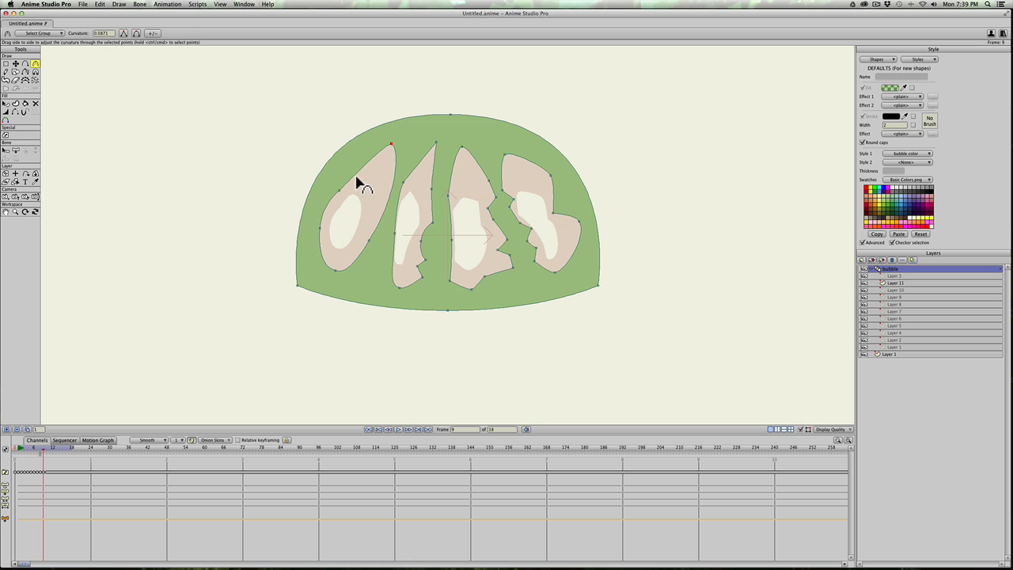
pyautogui.press('a')
pyautogui.moveTo(356, 176); pyautogui.dragTo(476, 156)
pyautogui.press('c')
pyautogui.moveTo(344, 161); pyautogui.dragTo(363, 163)
# - Add two points on the leftmost hole's right edge to form a small jagged tooth
pyautogui.press('a')
pyautogui.click(385, 222)
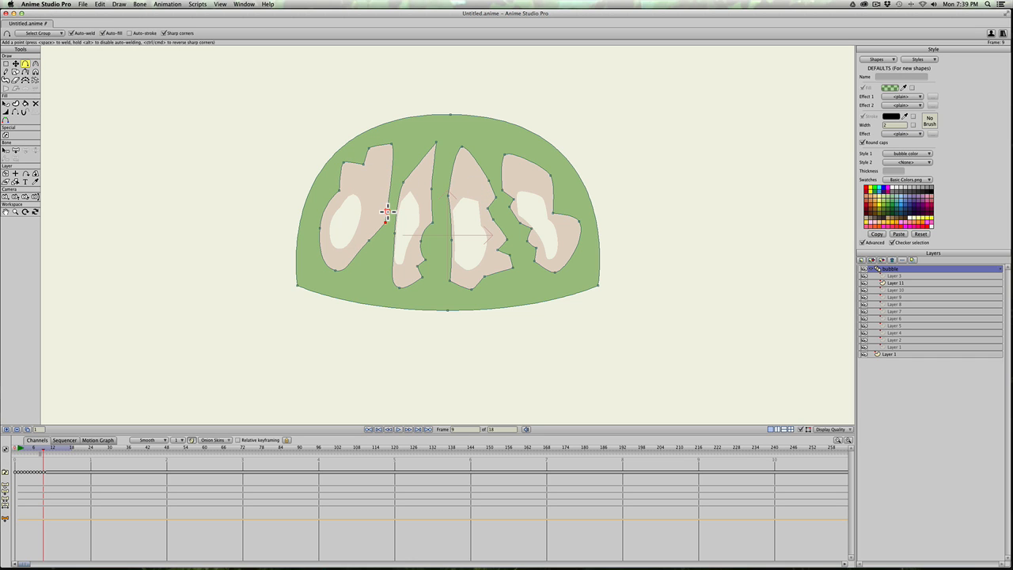
pyautogui.click(388, 208)
pyautogui.press('t')
# - Add a jagged point on the second hole's left edge and round the curvature of its top point
pyautogui.press('a')
pyautogui.click(397, 220)
pyautogui.press('c')
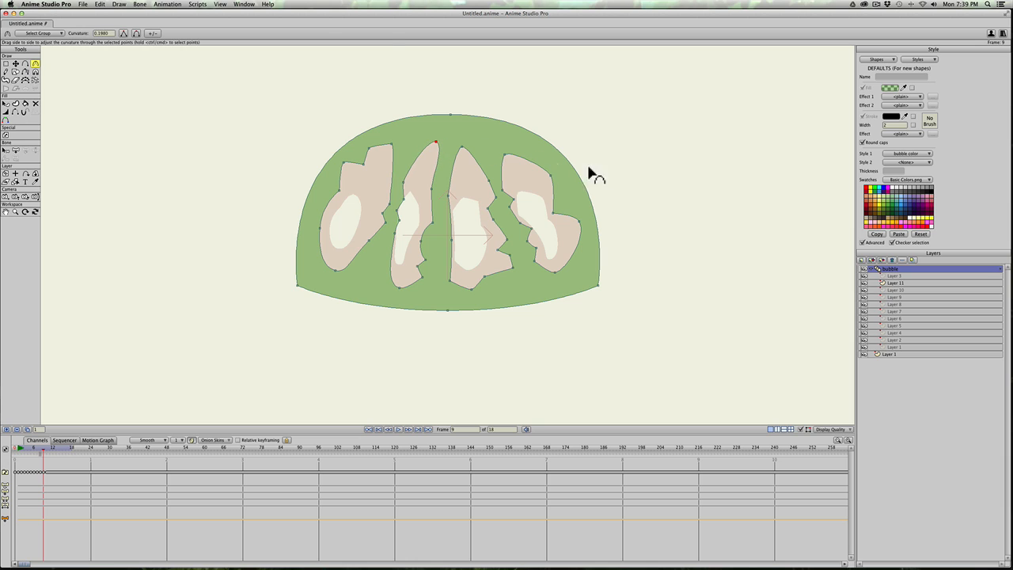
# - Nudge the top points of the third and rightmost holes, and sharpen the inward point on the second hole's right edge
pyautogui.press('t')
pyautogui.click(468, 147)
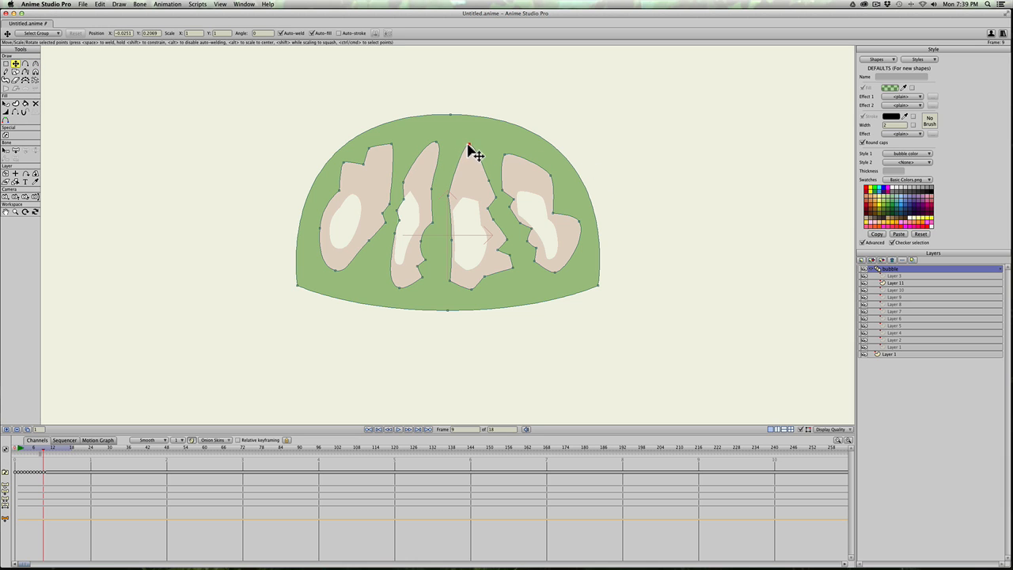
pyautogui.click(501, 152)
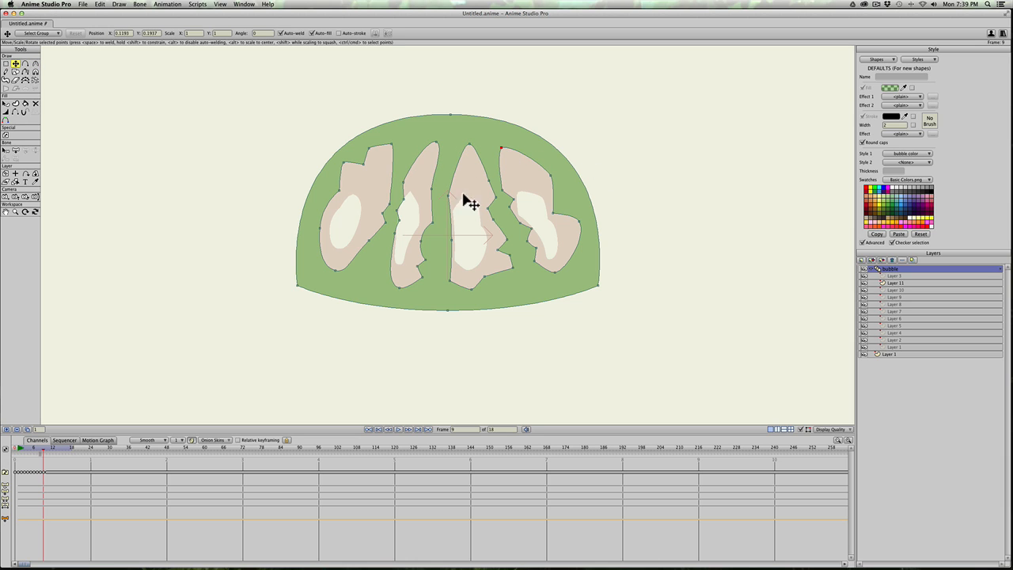
pyautogui.click(420, 240)
pyautogui.press('c')
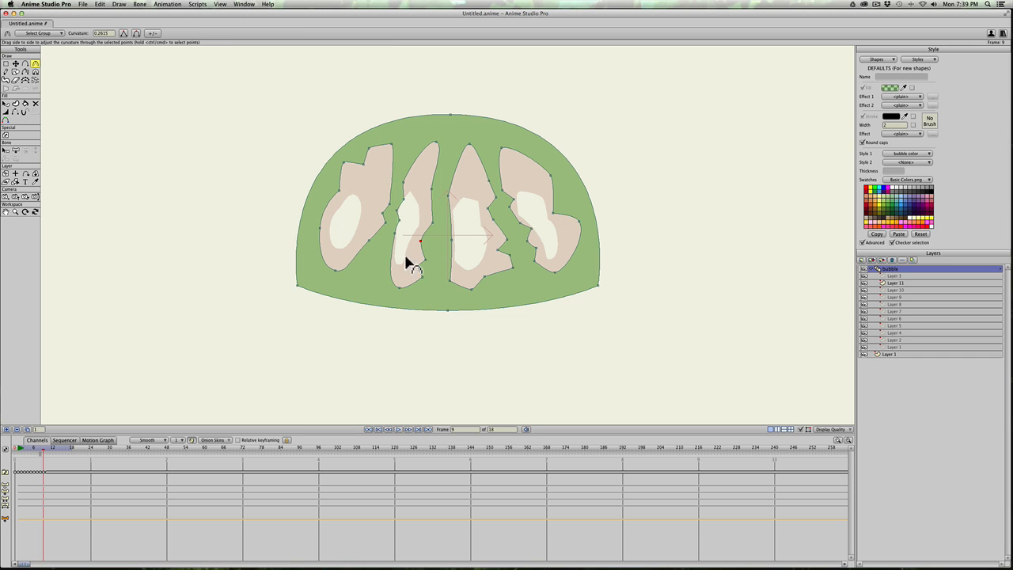
# - Add points along the third hole's left edge and offset them to make it jagged
pyautogui.press('a')
pyautogui.click(445, 252)
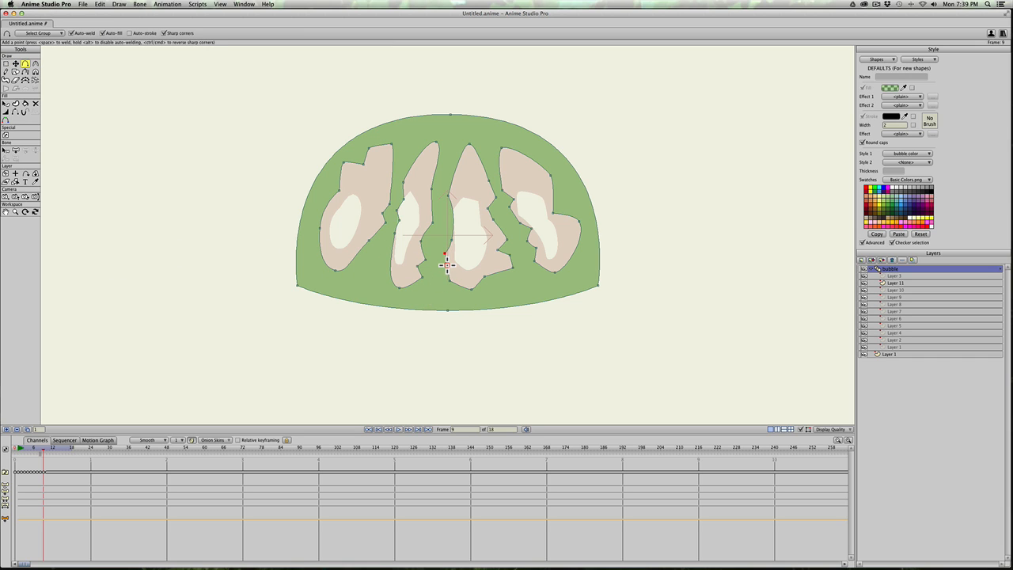
pyautogui.moveTo(448, 268); pyautogui.dragTo(450, 233)
pyautogui.click(452, 240)
pyautogui.press('t')
pyautogui.press('a')
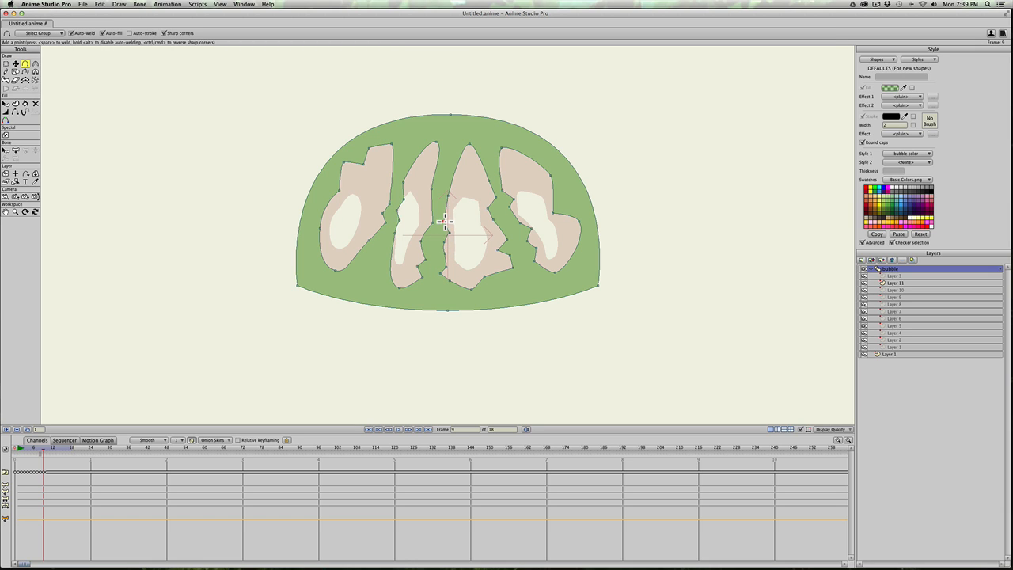
pyautogui.press('t')
# - Add points along the second hole's right edge up toward its tip and offset them into jagged teeth
pyautogui.press('c')
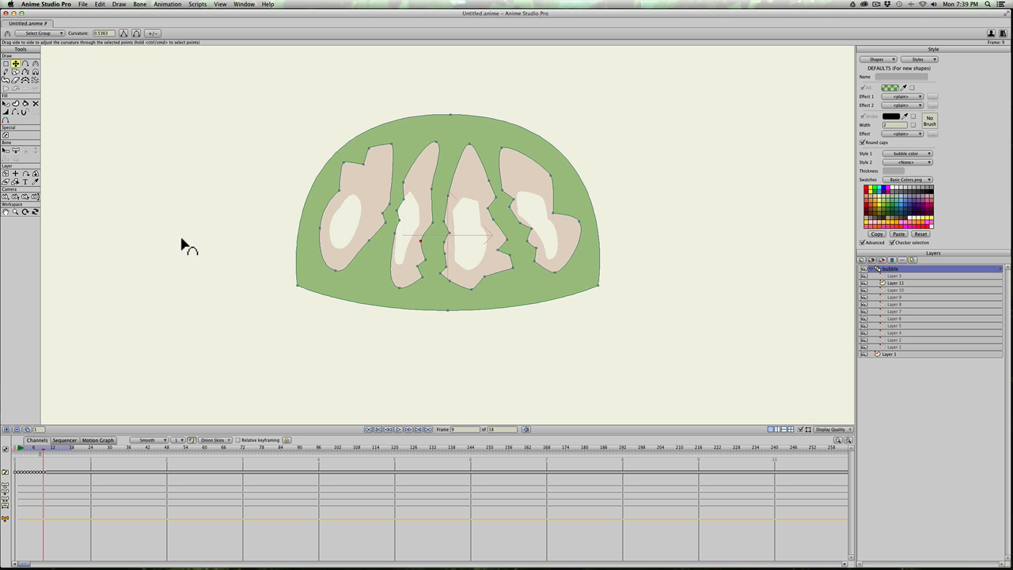
pyautogui.press('t')
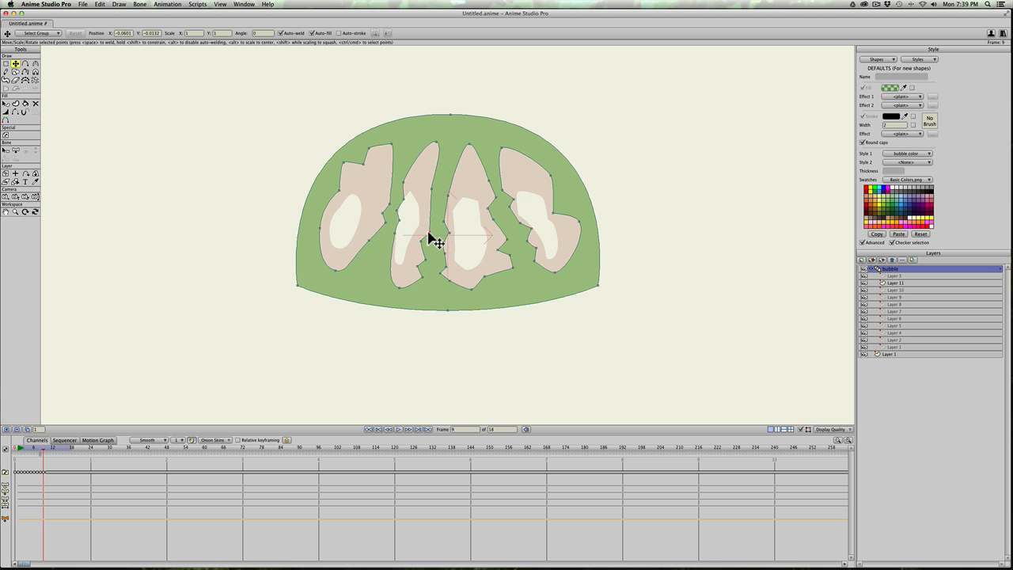
pyautogui.press('a')
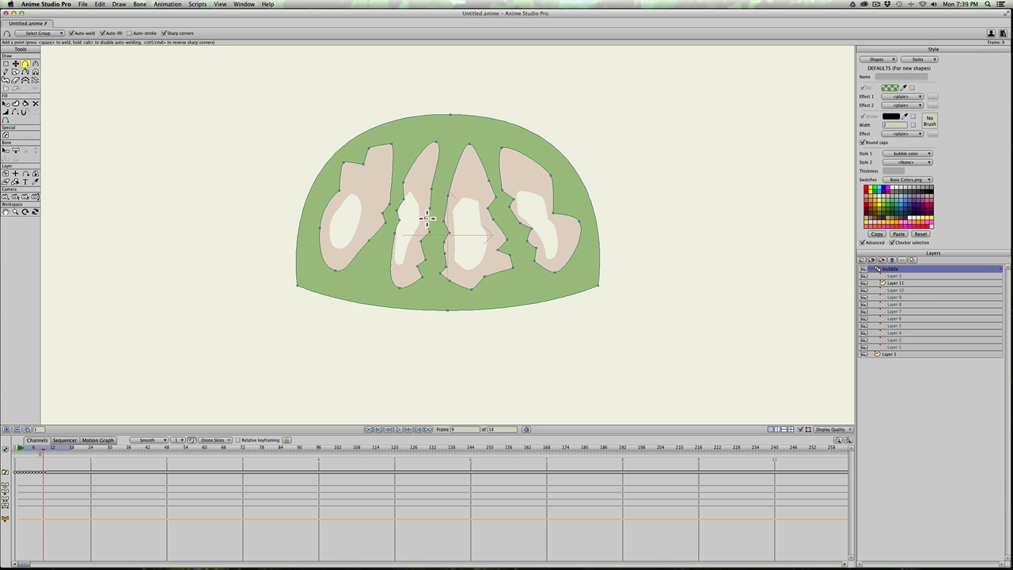
pyautogui.click(425, 219)
pyautogui.press('t')
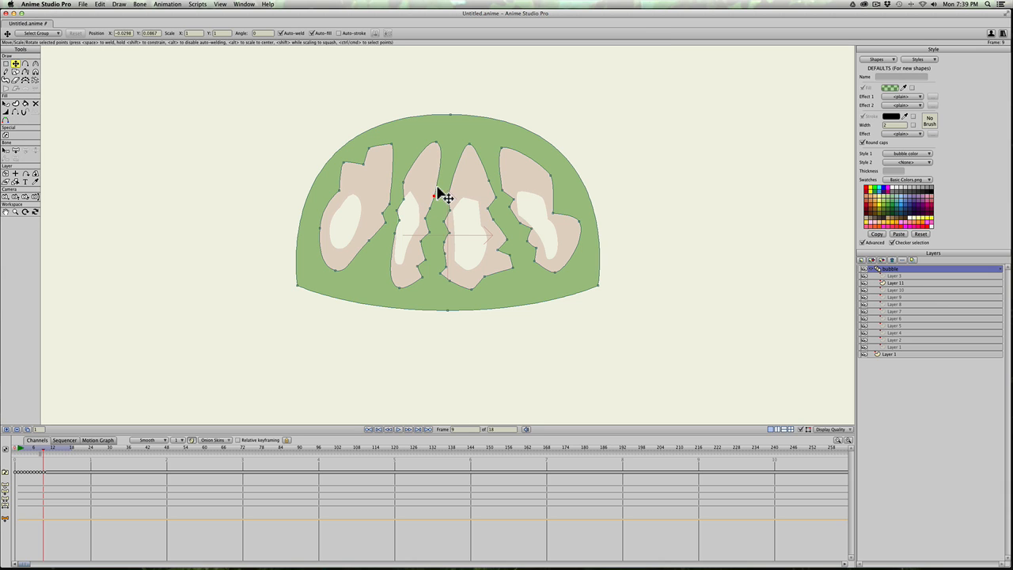
pyautogui.press('a')
pyautogui.click(437, 177)
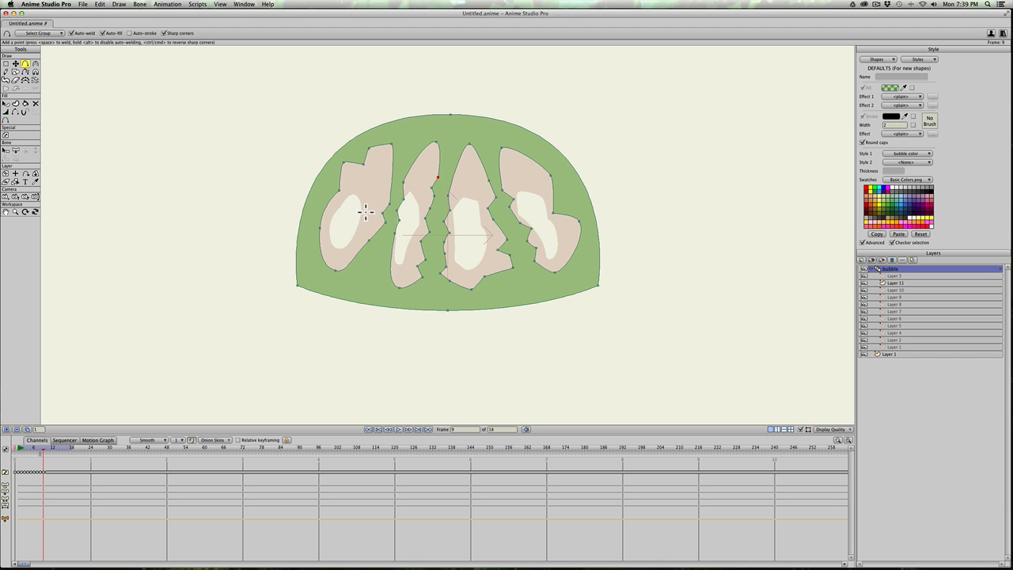
# - Reshape the leftmost hole's lower right edge into jagged steps by adding points and moving them outward
pyautogui.click(372, 240)
pyautogui.press('t')
pyautogui.moveTo(372, 240)
pyautogui.mouseDown()
pyautogui.moveTo(359, 271)
pyautogui.moveTo(373, 266)
pyautogui.moveTo(370, 250)
pyautogui.mouseUp()
pyautogui.press('a')
pyautogui.click(363, 266)
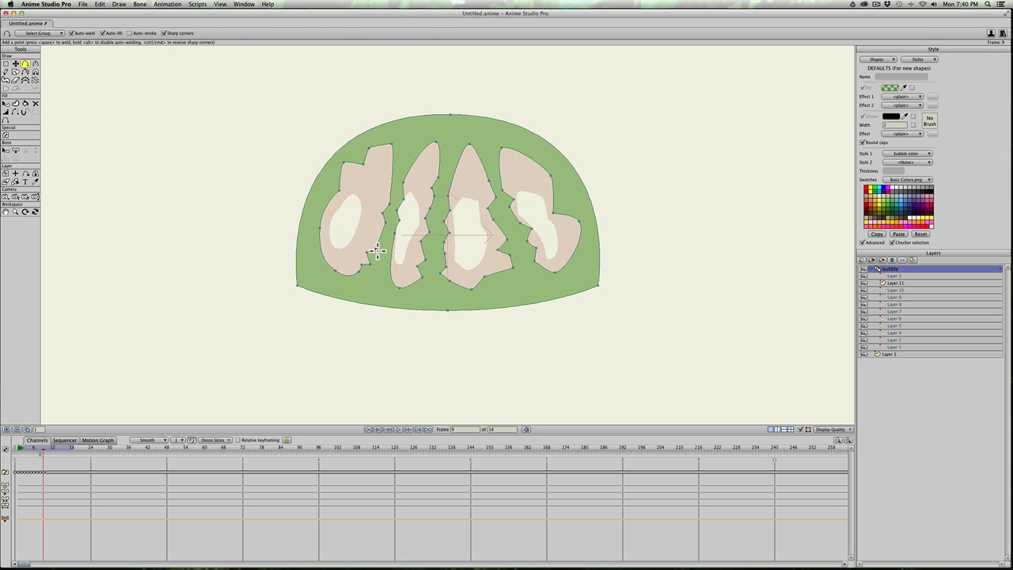
pyautogui.press('t')
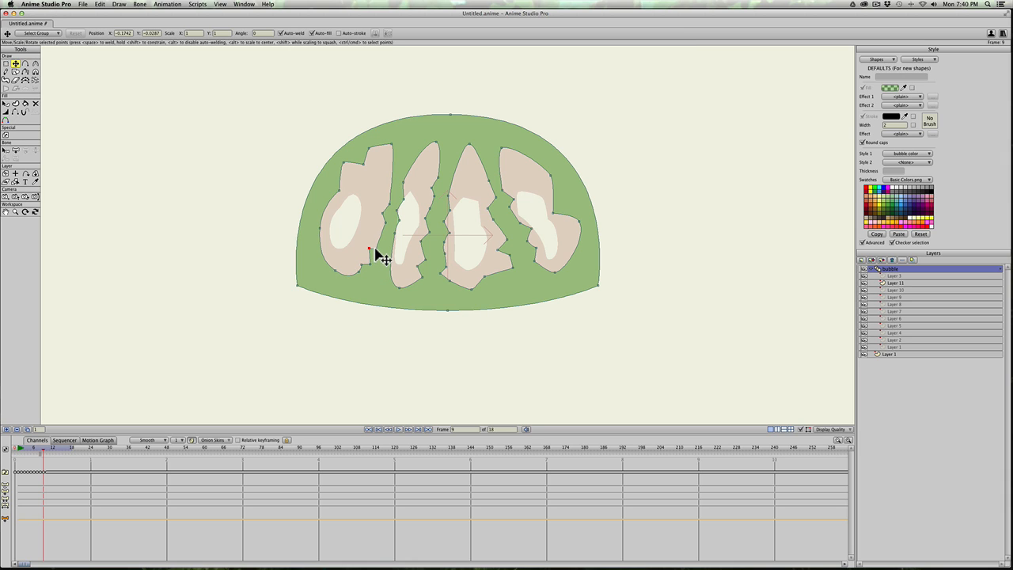
pyautogui.press('a')
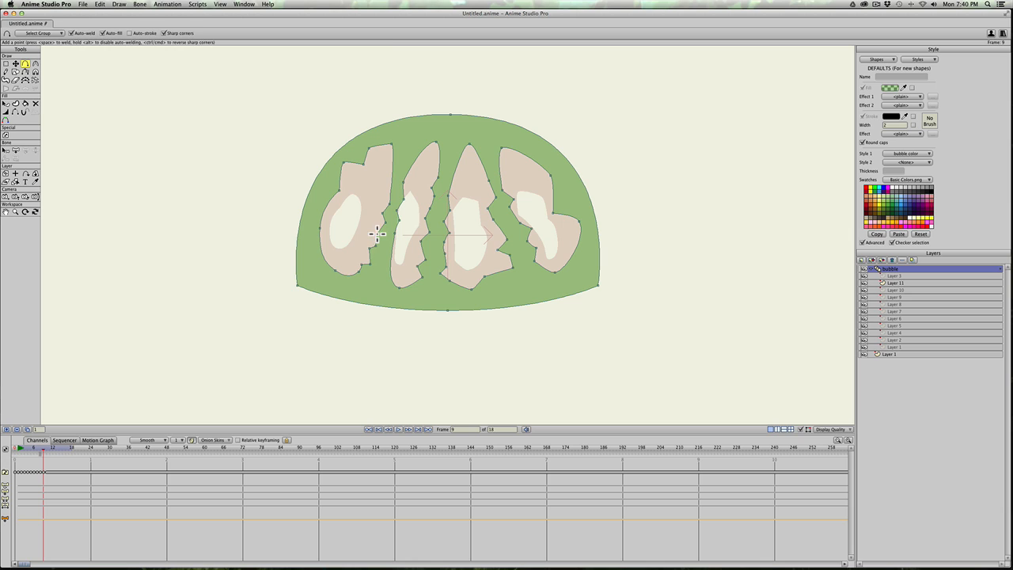
# - Lower the leftmost hole's bottom point, add points along its lower left edge and sharpen them into jagged corners
pyautogui.press('t')
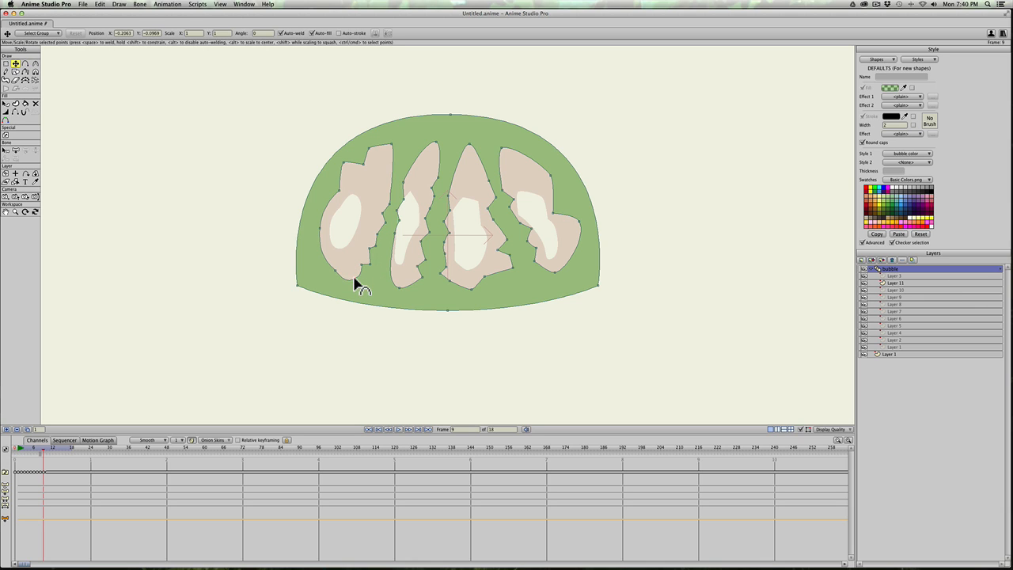
pyautogui.press('a')
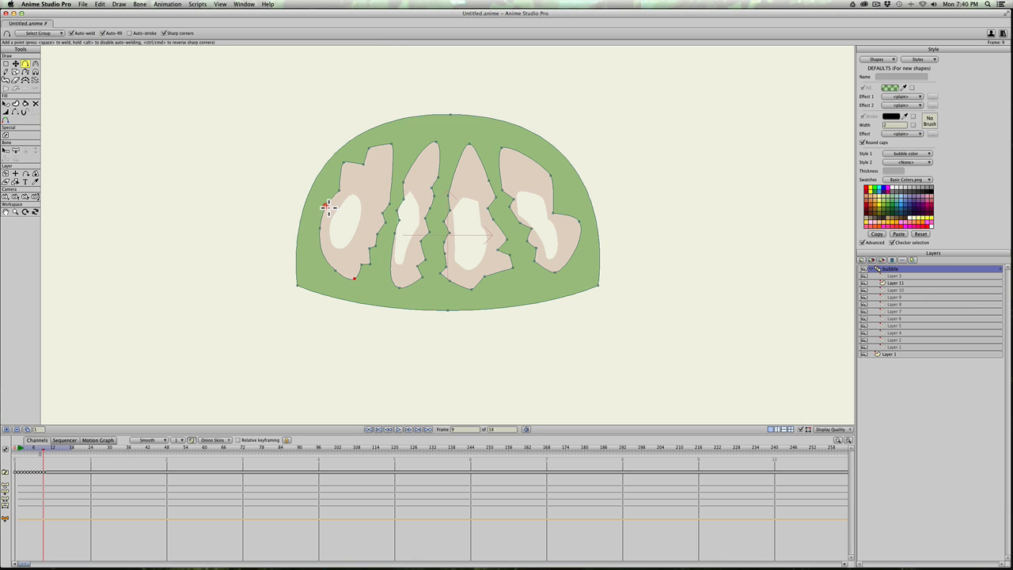
pyautogui.moveTo(330, 208); pyautogui.dragTo(325, 273)
pyautogui.press('c')
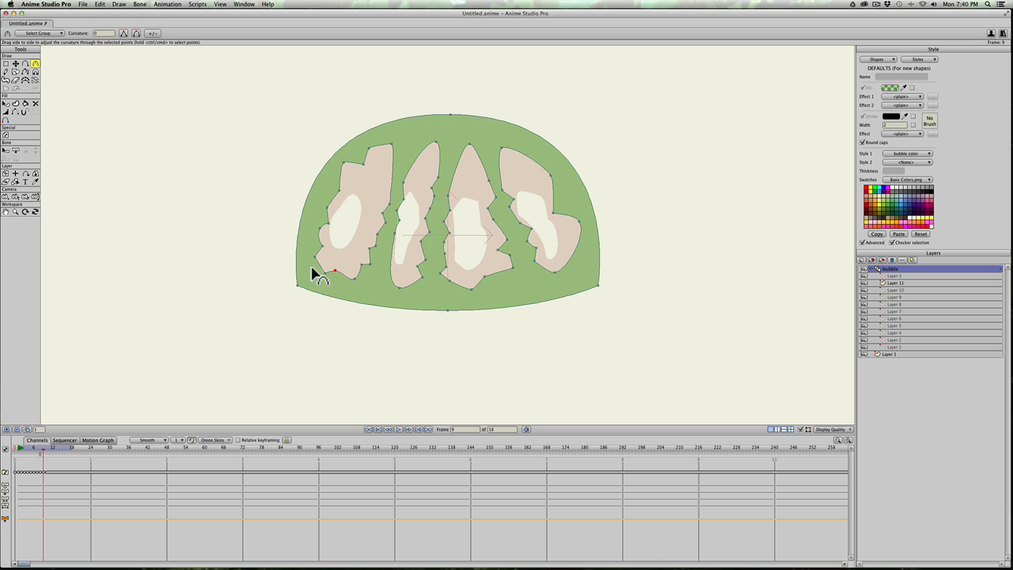
# - Add jagged points on the upper left edges of the second and third holes
pyautogui.press('a')
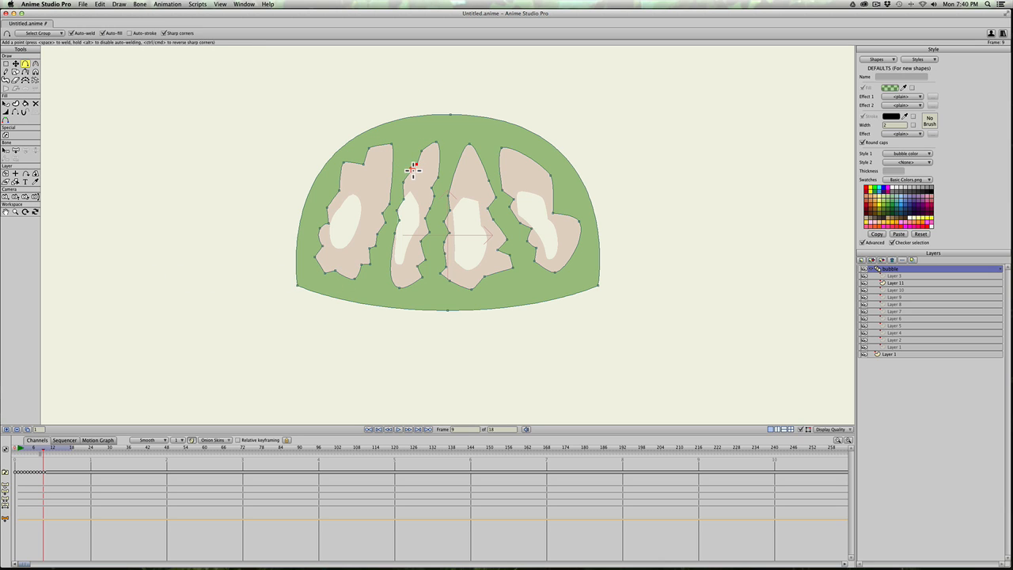
pyautogui.click(410, 167)
pyautogui.click(448, 178)
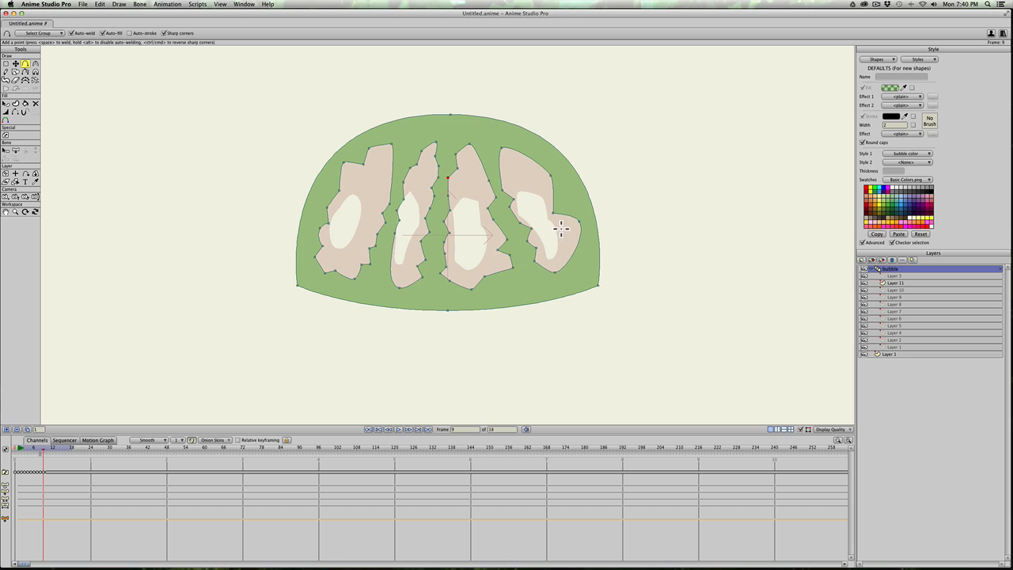
# - Add points along the rightmost hole's outer and upper edges and pull them outward into jagged corners
pyautogui.moveTo(572, 258); pyautogui.dragTo(576, 242)
pyautogui.click(530, 154)
pyautogui.moveTo(539, 164); pyautogui.dragTo(542, 157)
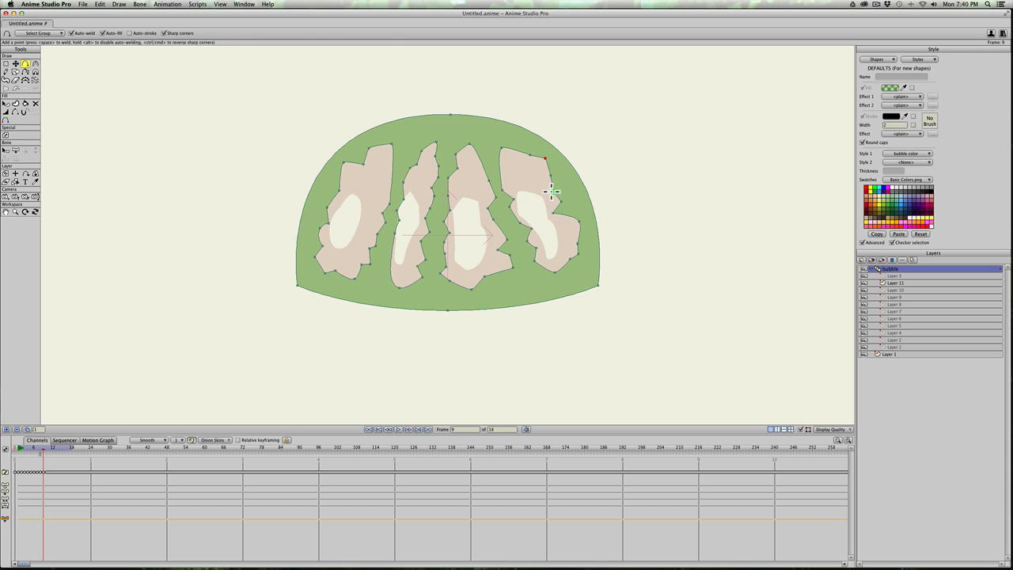
# - Move the added point on the rightmost hole's upper right edge outward to form a jagged corner
pyautogui.press('t')
pyautogui.moveTo(549, 173); pyautogui.dragTo(552, 175)
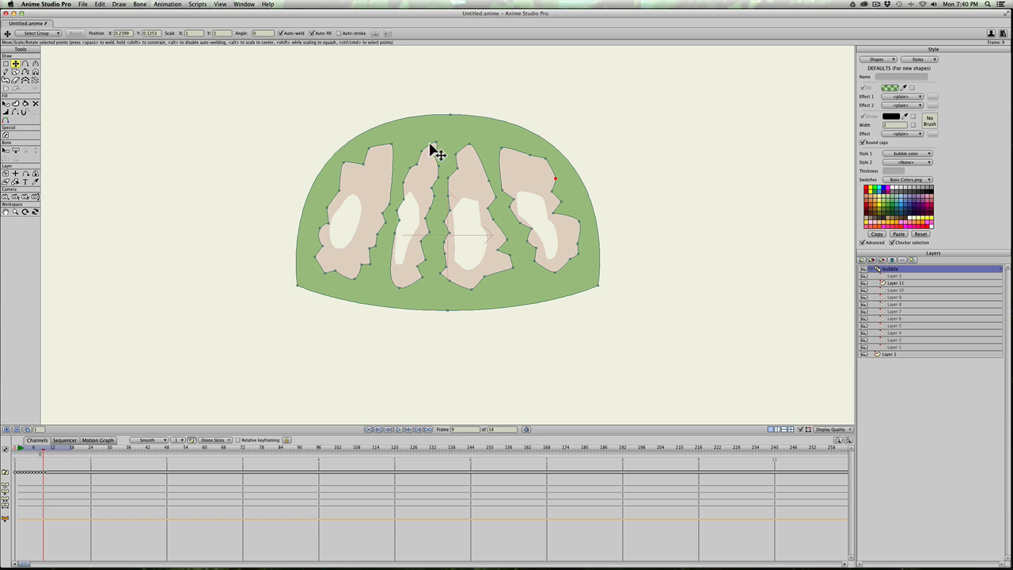
pyautogui.click(27, 430)
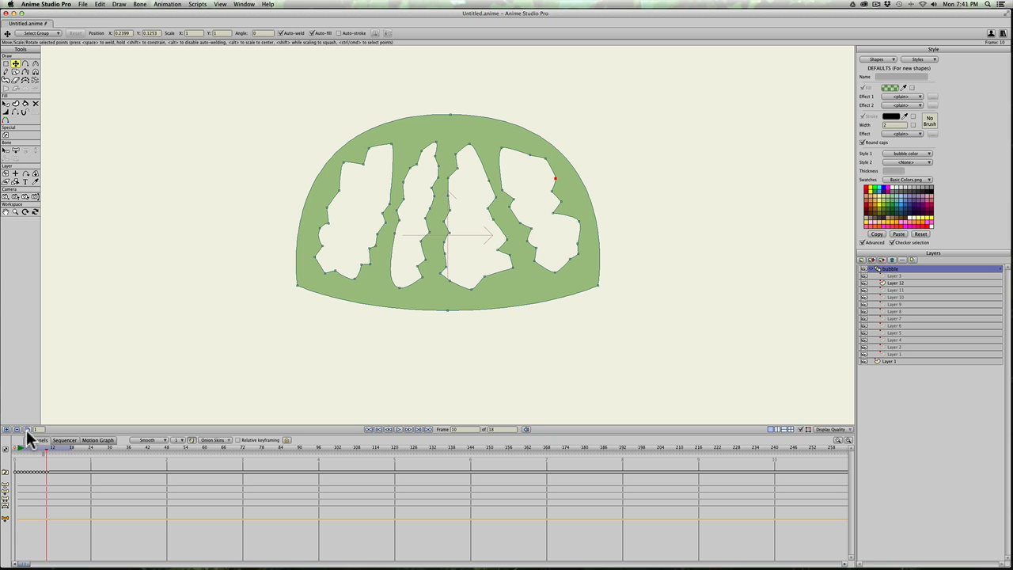
pyautogui.press('super+z')
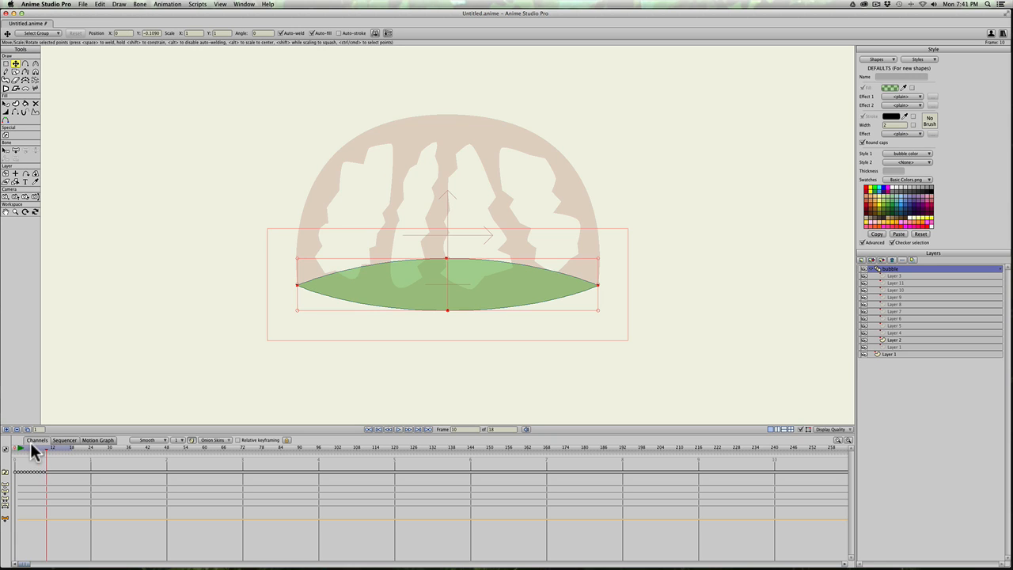
pyautogui.moveTo(46, 446); pyautogui.dragTo(43, 445)
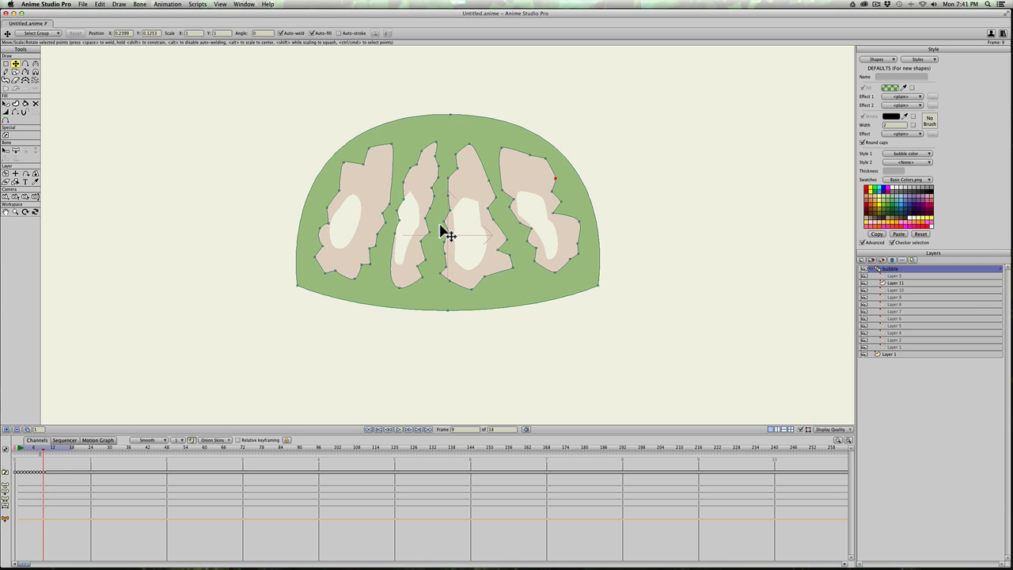
# - Add a blank drawing at frame 10 and draw a wide green freehand blob over the top of the onion-skinned bubble
pyautogui.click(6, 430)
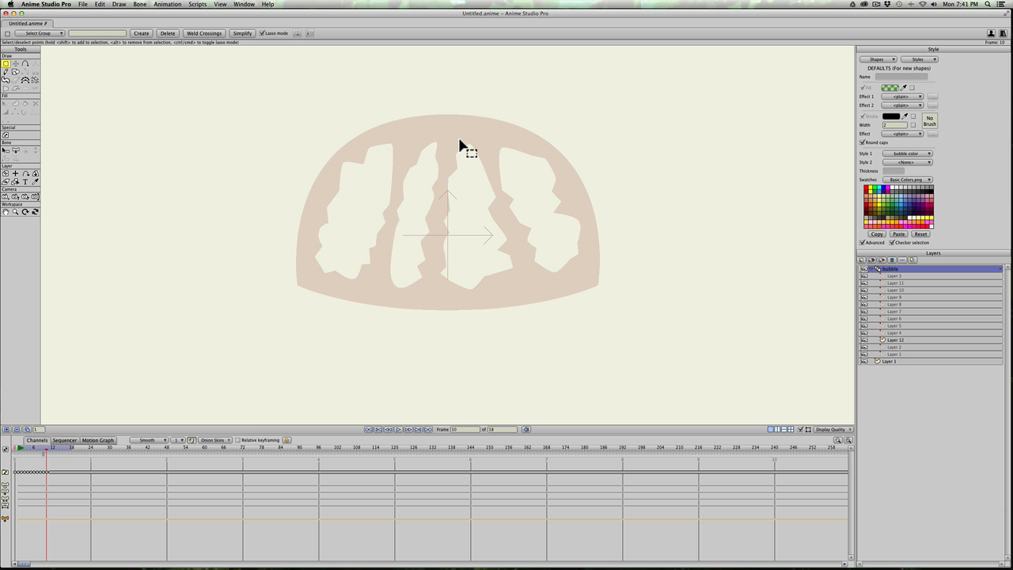
pyautogui.click(5, 71)
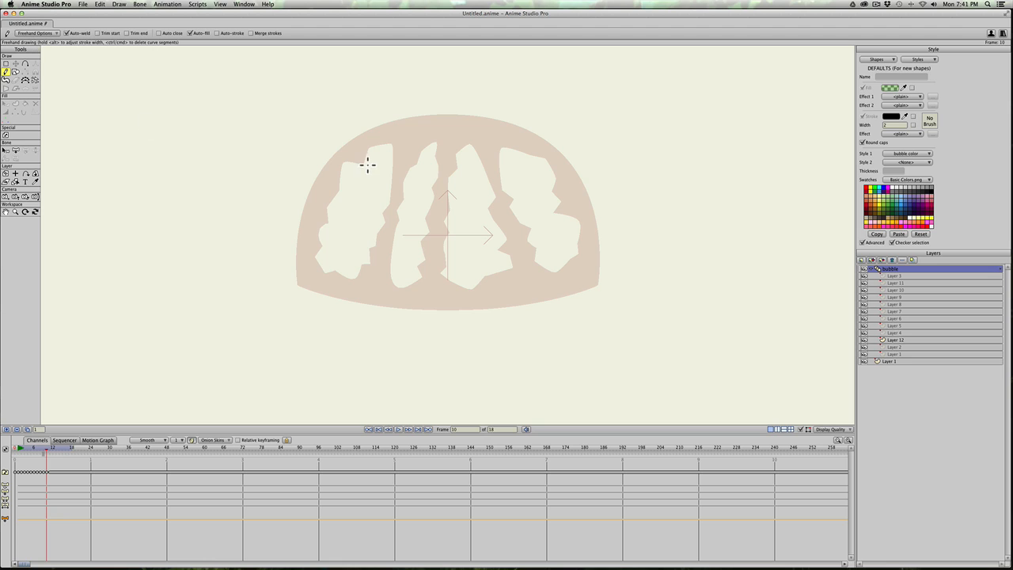
pyautogui.click(33, 34)
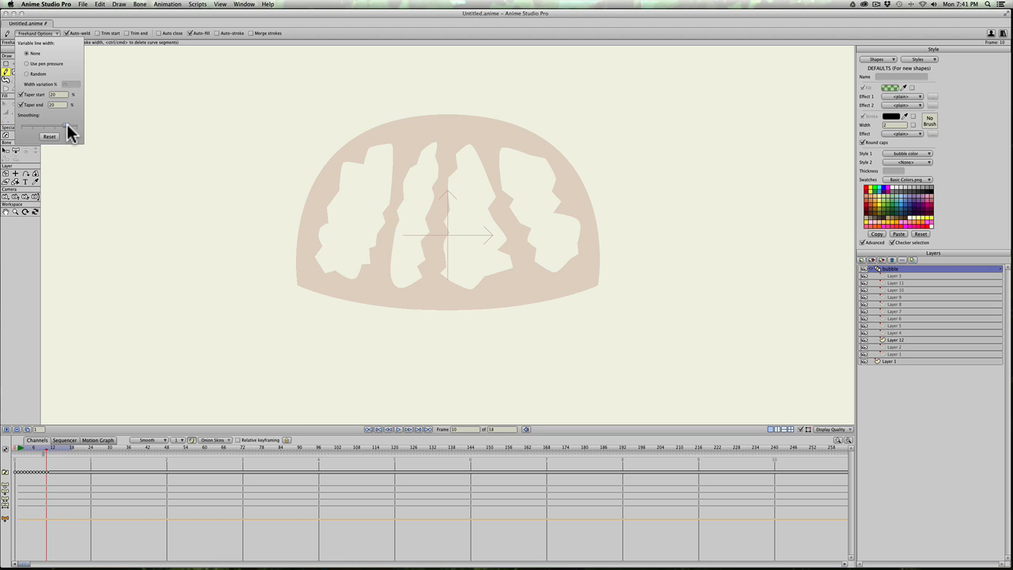
pyautogui.click(472, 117)
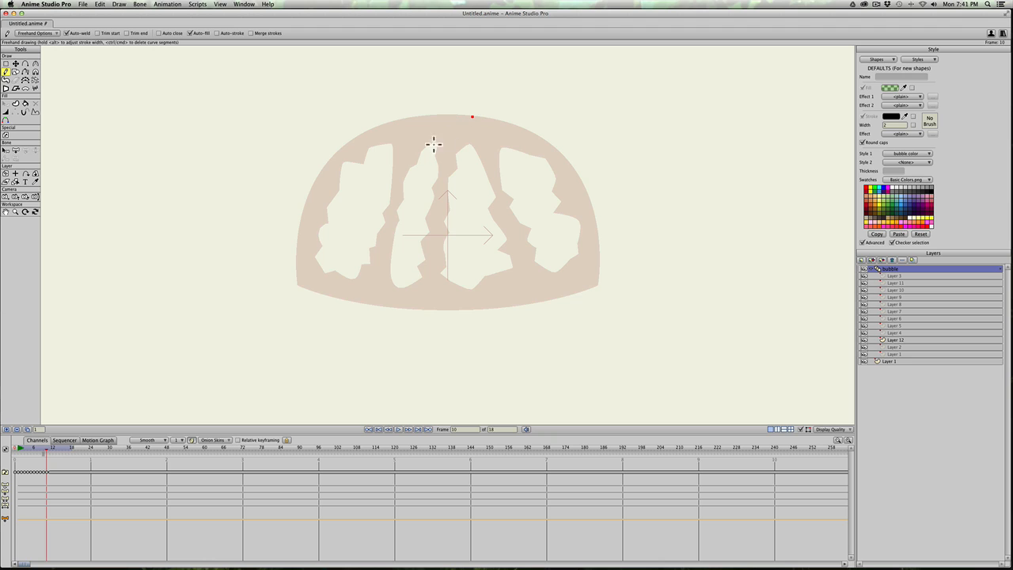
pyautogui.press('super+z')
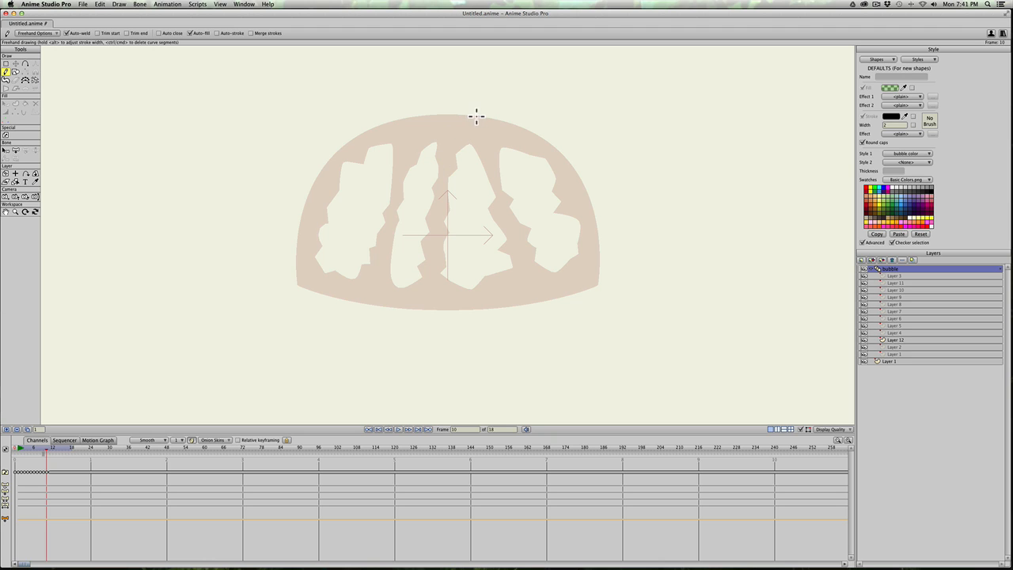
pyautogui.moveTo(414, 115)
pyautogui.mouseDown()
pyautogui.moveTo(393, 132)
pyautogui.moveTo(395, 154)
pyautogui.moveTo(432, 141)
pyautogui.moveTo(437, 151)
pyautogui.moveTo(487, 144)
pyautogui.moveTo(483, 116)
pyautogui.mouseUp()
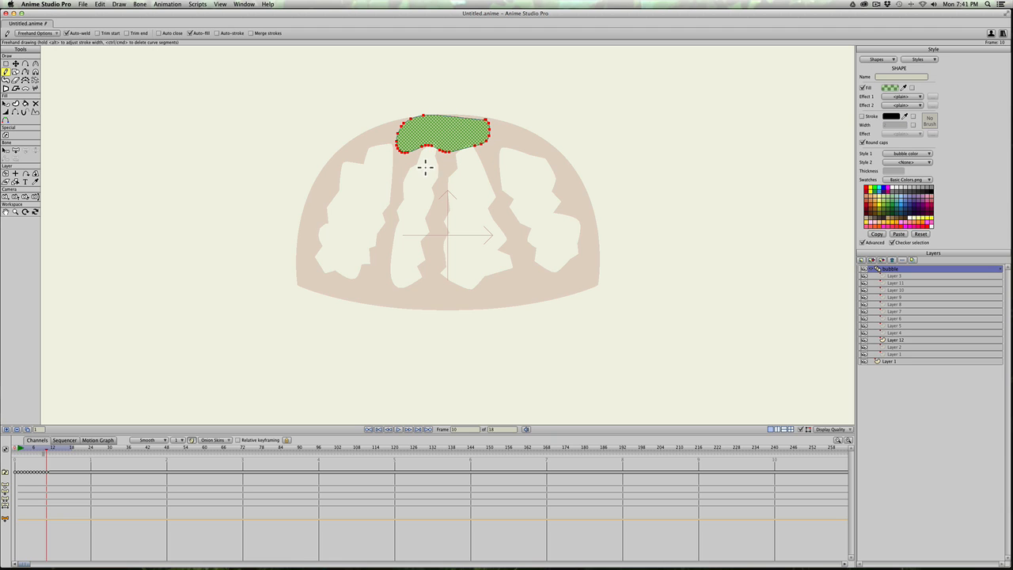
# - Draw three slender freehand blobs along the ghosted strips between the four holes
pyautogui.moveTo(398, 203)
pyautogui.mouseDown()
pyautogui.moveTo(389, 199)
pyautogui.moveTo(393, 215)
pyautogui.moveTo(401, 201)
pyautogui.moveTo(433, 215)
pyautogui.moveTo(421, 250)
pyautogui.moveTo(440, 258)
pyautogui.moveTo(449, 197)
pyautogui.mouseUp()
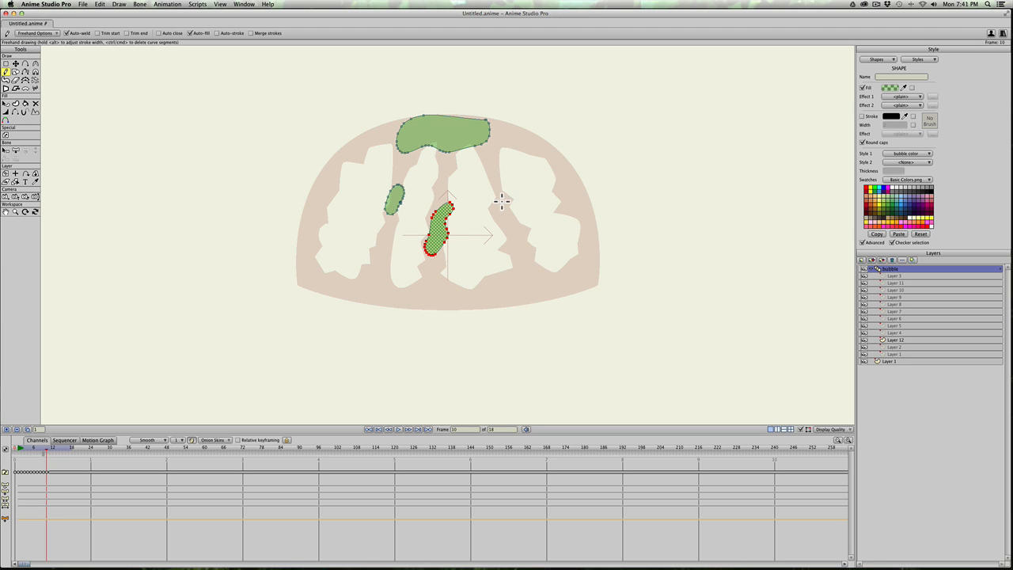
pyautogui.click(498, 249)
pyautogui.moveTo(500, 248)
pyautogui.mouseDown()
pyautogui.moveTo(532, 230)
pyautogui.moveTo(511, 209)
pyautogui.moveTo(500, 208)
pyautogui.moveTo(504, 245)
pyautogui.mouseUp()
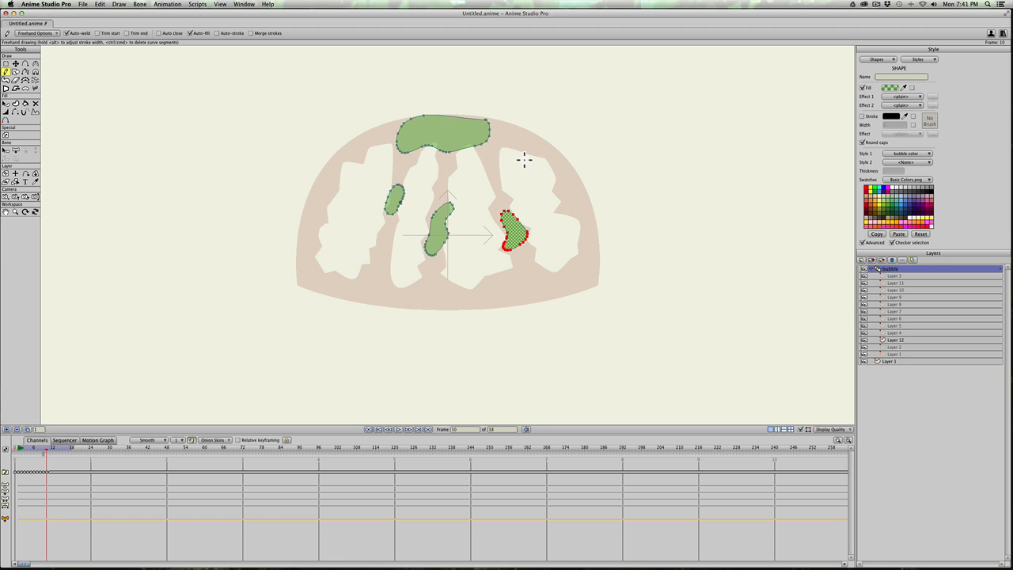
# - Draw a small oval blob on the bubble's upper right rim and a longer curved blob on its upper left rim
pyautogui.click(544, 141)
pyautogui.moveTo(525, 133)
pyautogui.mouseDown()
pyautogui.moveTo(523, 150)
pyautogui.moveTo(551, 161)
pyautogui.moveTo(552, 142)
pyautogui.mouseUp()
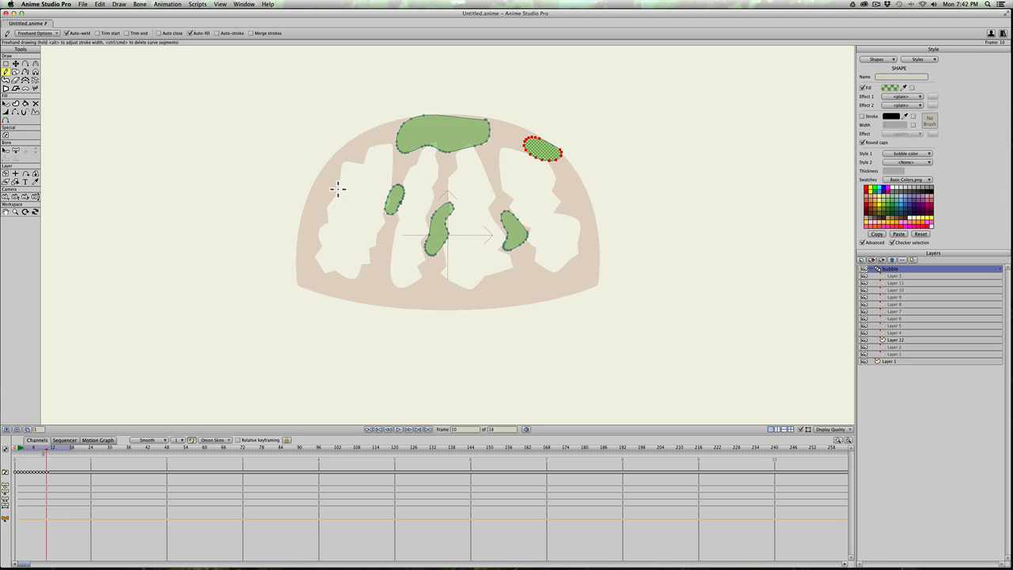
pyautogui.moveTo(338, 190)
pyautogui.mouseDown()
pyautogui.moveTo(368, 152)
pyautogui.moveTo(356, 139)
pyautogui.moveTo(332, 156)
pyautogui.moveTo(326, 185)
pyautogui.moveTo(334, 191)
pyautogui.mouseUp()
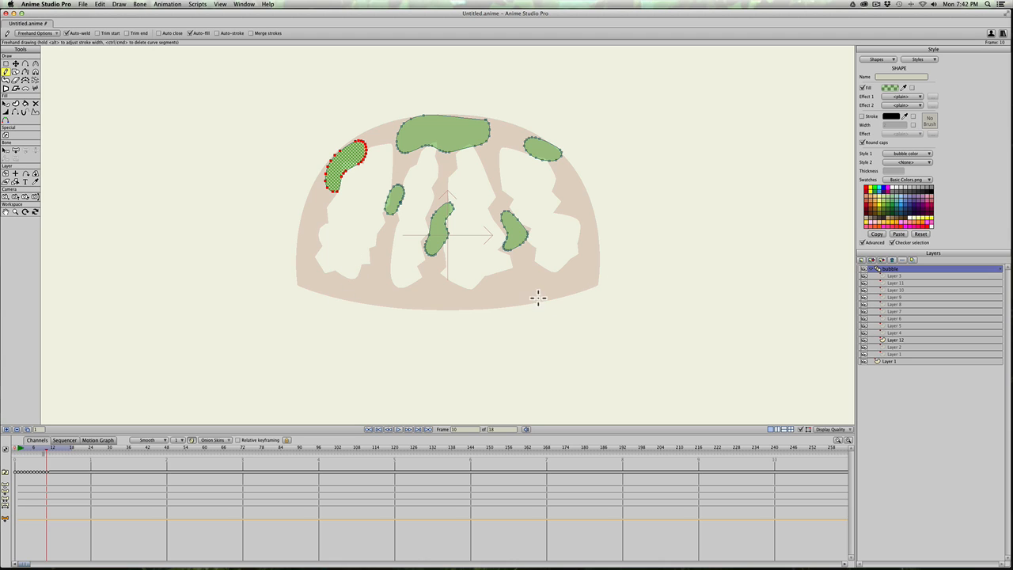
# - Draw a long freehand strip along the bubble's base with a wavy upper edge and ends flaring up beyond both sides
pyautogui.click(450, 310)
pyautogui.moveTo(373, 303); pyautogui.dragTo(301, 287)
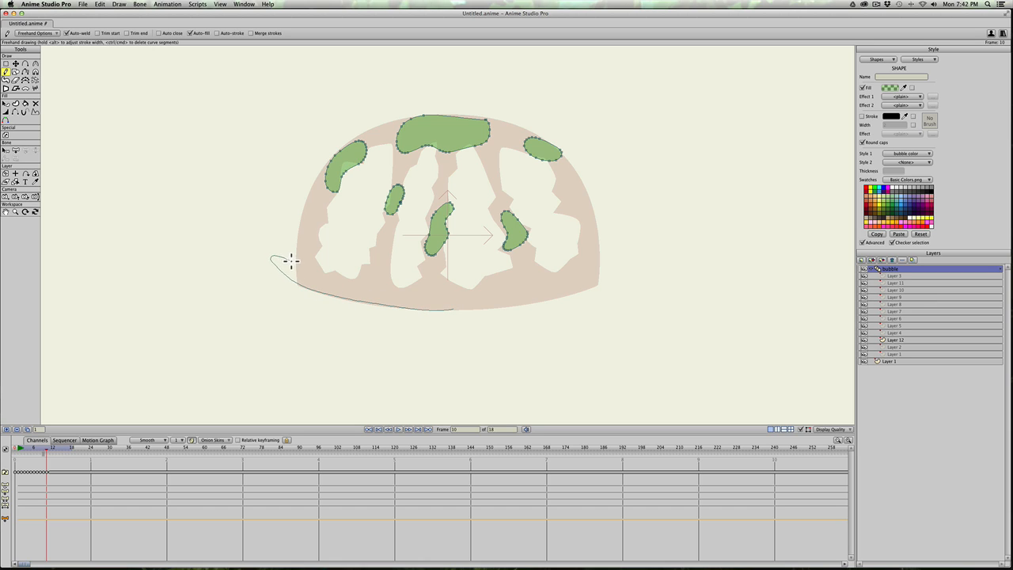
pyautogui.moveTo(299, 264)
pyautogui.mouseDown()
pyautogui.moveTo(332, 282)
pyautogui.moveTo(336, 268)
pyautogui.moveTo(361, 286)
pyautogui.moveTo(383, 274)
pyautogui.moveTo(437, 302)
pyautogui.moveTo(492, 289)
pyautogui.moveTo(527, 268)
pyautogui.moveTo(538, 267)
pyautogui.moveTo(533, 288)
pyautogui.moveTo(631, 254)
pyautogui.moveTo(571, 295)
pyautogui.moveTo(447, 309)
pyautogui.mouseUp()
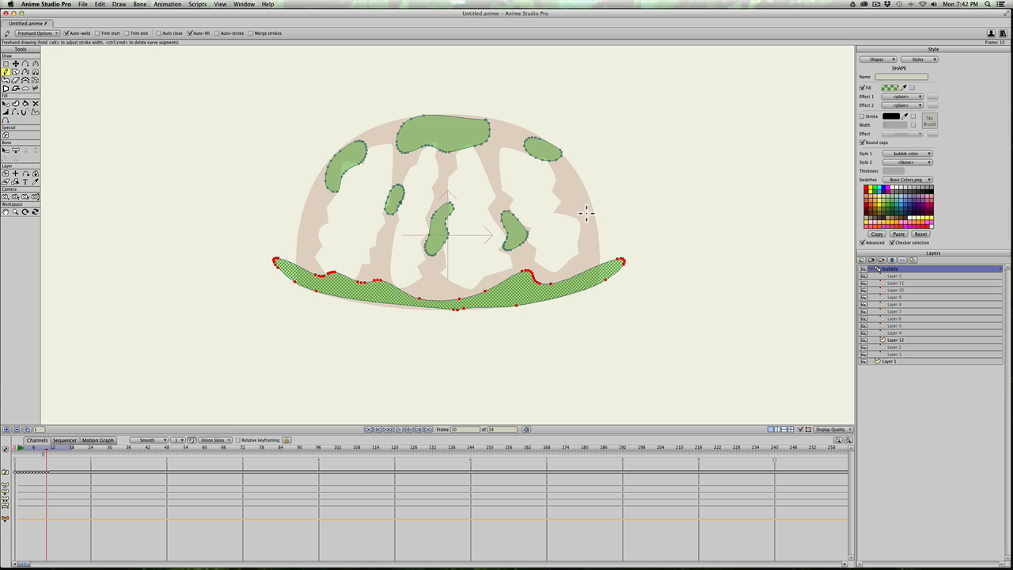
# - Draw a small round droplet on the bubble's right side and another on its left side
pyautogui.moveTo(576, 215)
pyautogui.mouseDown()
pyautogui.moveTo(581, 198)
pyautogui.moveTo(575, 216)
pyautogui.mouseUp()
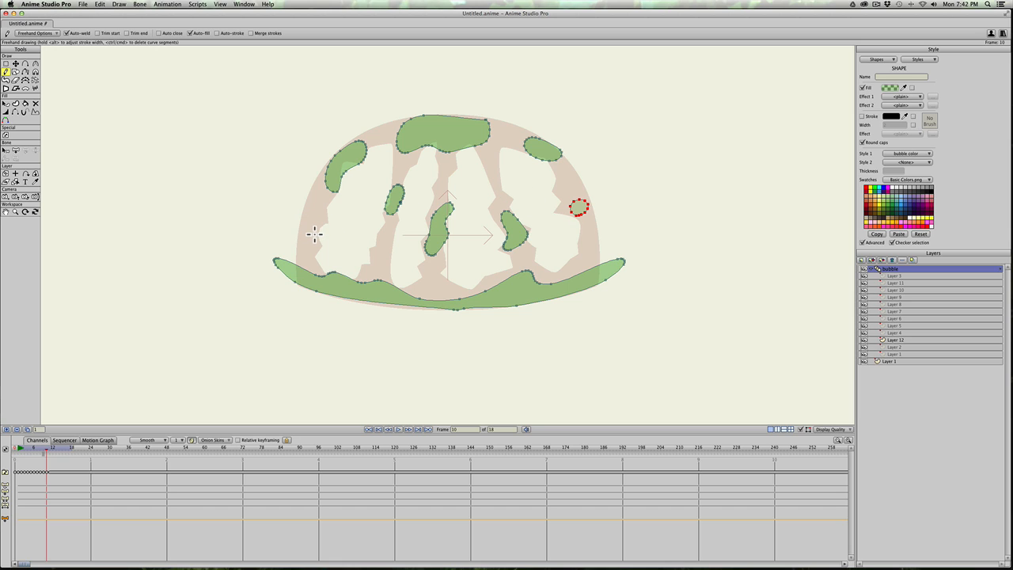
pyautogui.moveTo(314, 234)
pyautogui.mouseDown()
pyautogui.moveTo(315, 215)
pyautogui.moveTo(298, 225)
pyautogui.moveTo(315, 234)
pyautogui.mouseUp()
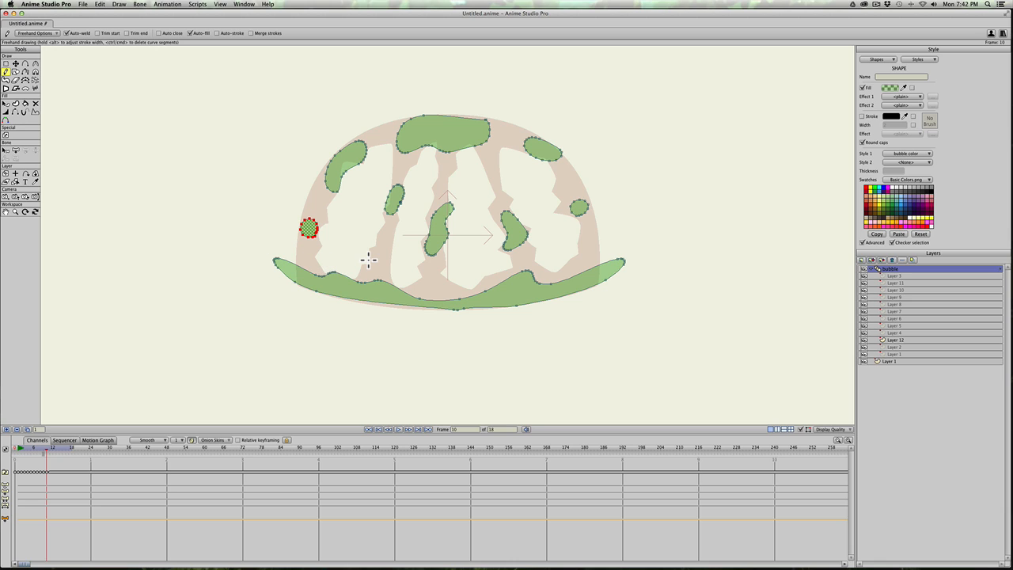
# - Draw two small filled droplets just beneath the large top blob on frame 10
pyautogui.moveTo(495, 175)
pyautogui.mouseDown()
pyautogui.moveTo(489, 166)
pyautogui.moveTo(493, 177)
pyautogui.mouseUp()
pyautogui.moveTo(439, 185)
pyautogui.mouseDown()
pyautogui.moveTo(448, 163)
pyautogui.moveTo(437, 184)
pyautogui.mouseUp()
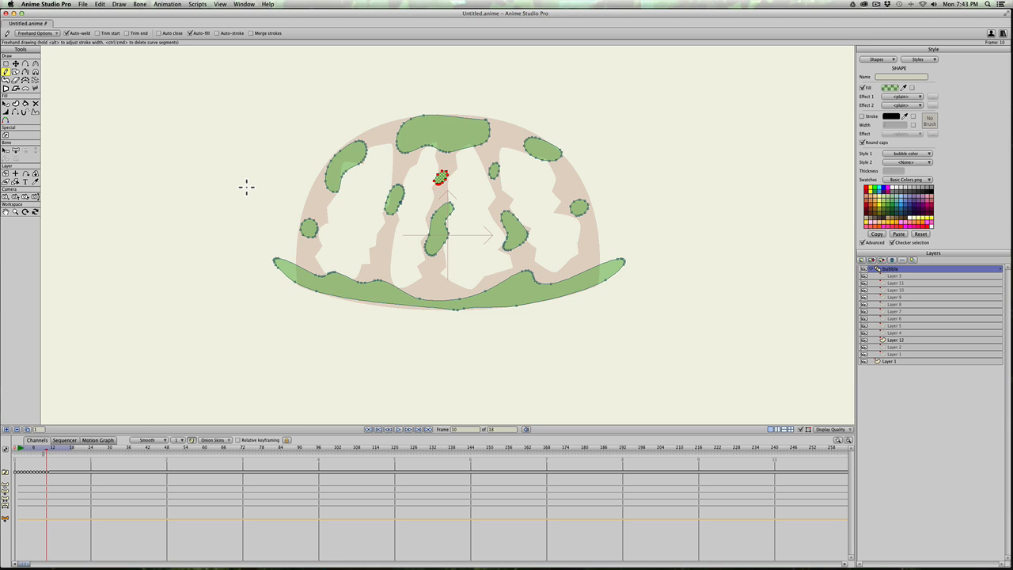
# - Duplicate the drawing onto frame 11 and delete the wide curved splash shape along its base
pyautogui.click(27, 430)
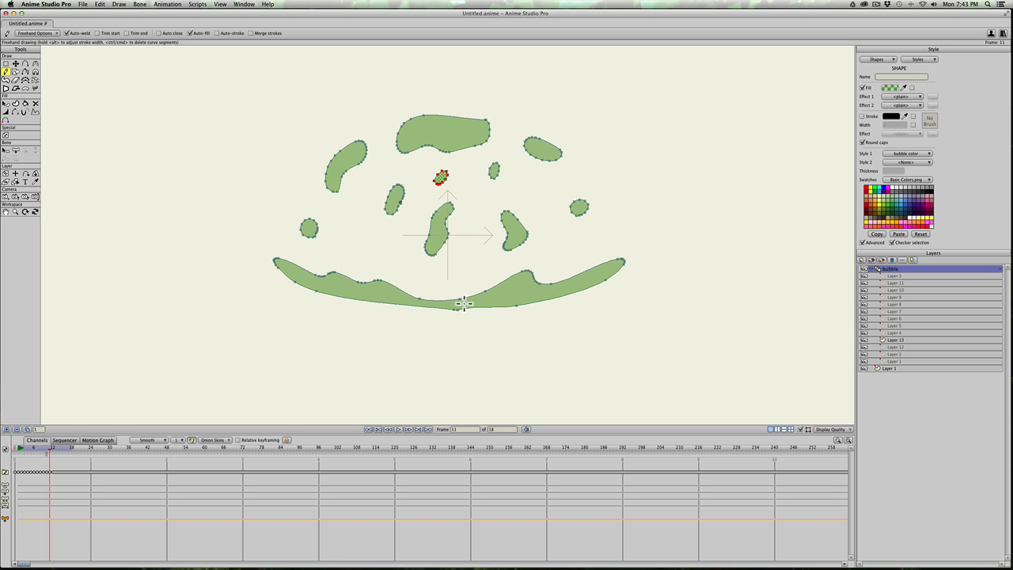
pyautogui.press('t')
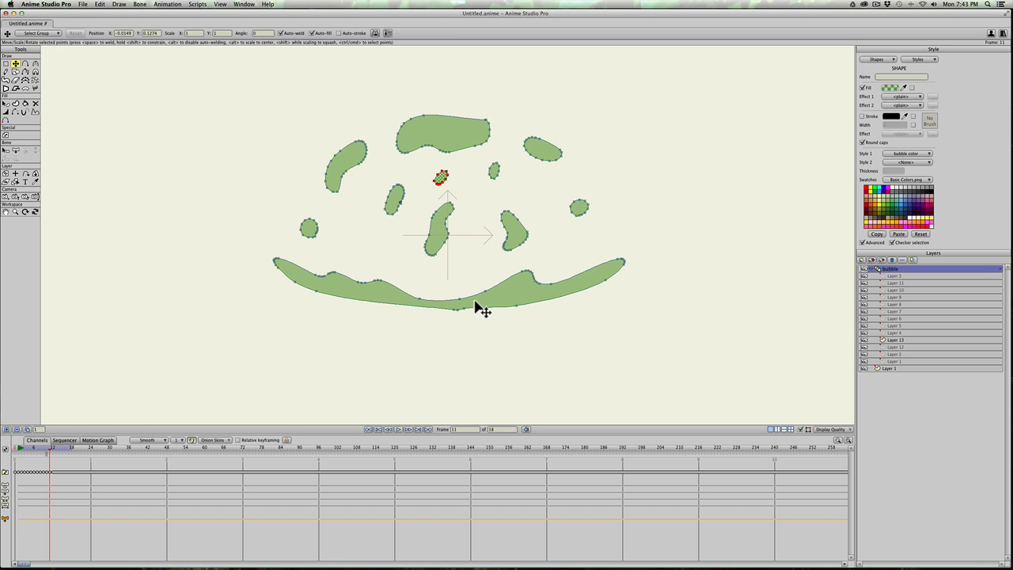
pyautogui.doubleClick(478, 306)
pyautogui.press('Delete')
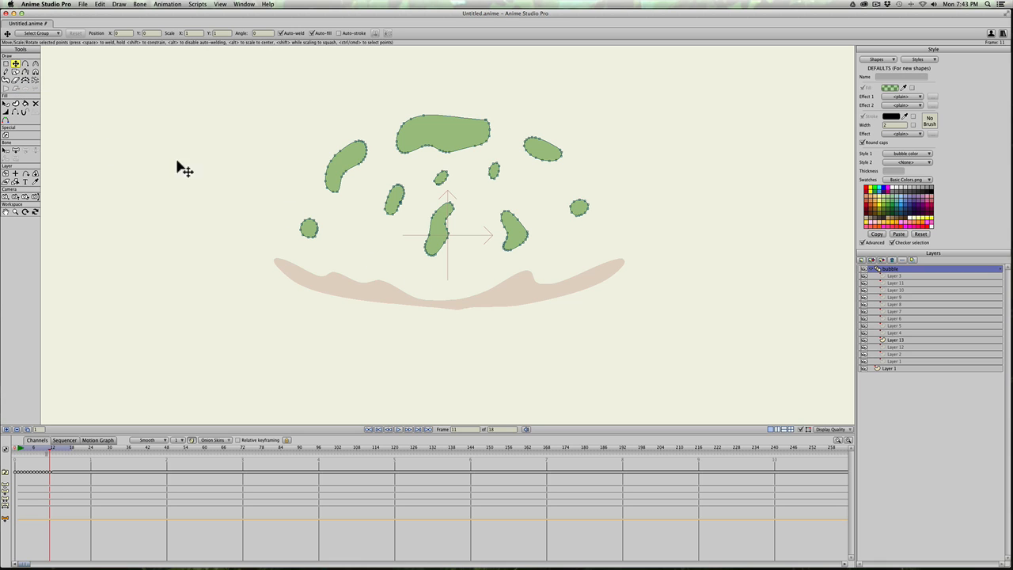
# - Draw two long, tapered freehand streaks pointing outward from the left and right ends of the former base splash
pyautogui.click(6, 72)
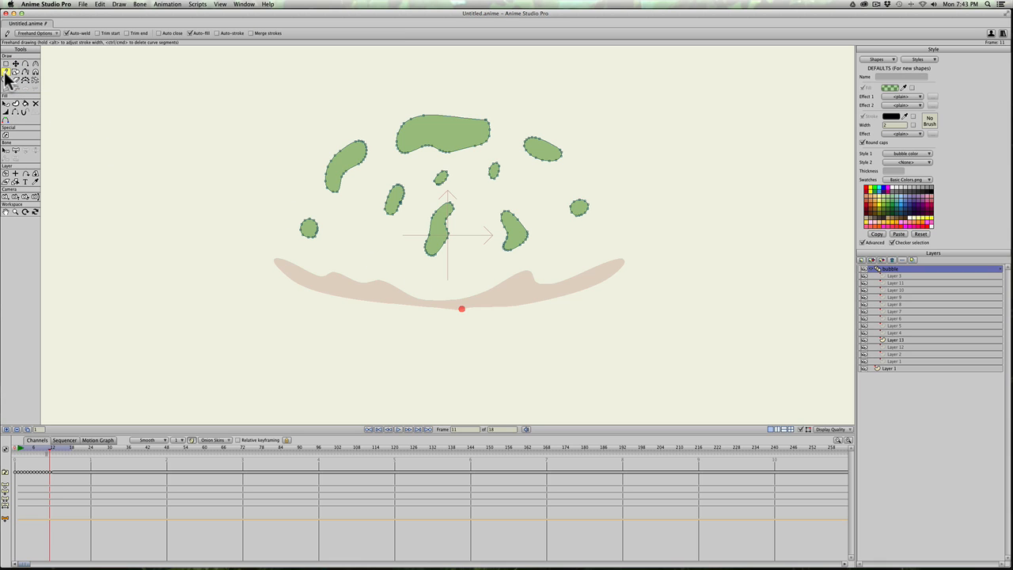
pyautogui.click(36, 33)
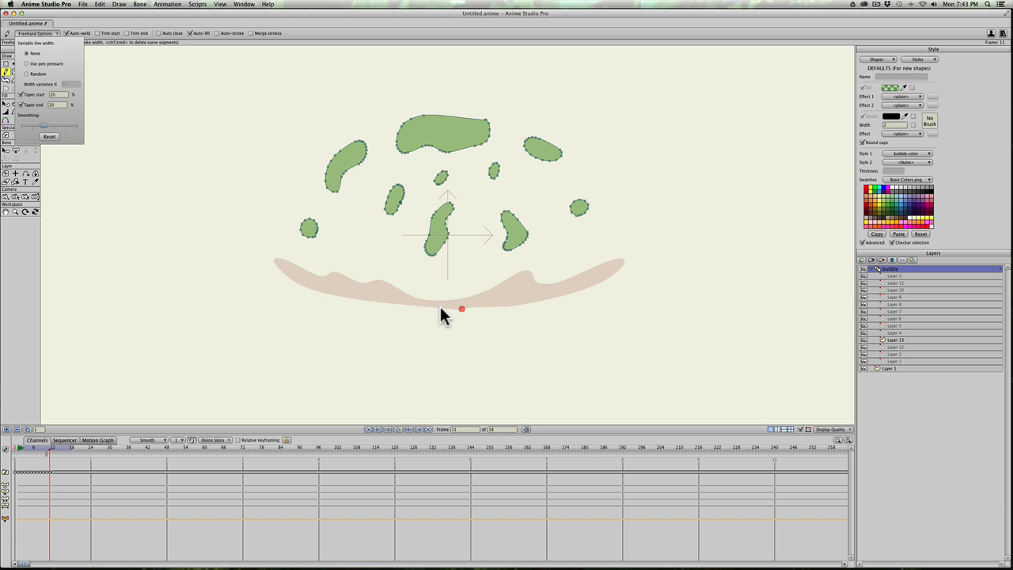
pyautogui.click(308, 274)
pyautogui.moveTo(308, 274)
pyautogui.mouseDown()
pyautogui.moveTo(233, 248)
pyautogui.moveTo(308, 274)
pyautogui.mouseUp()
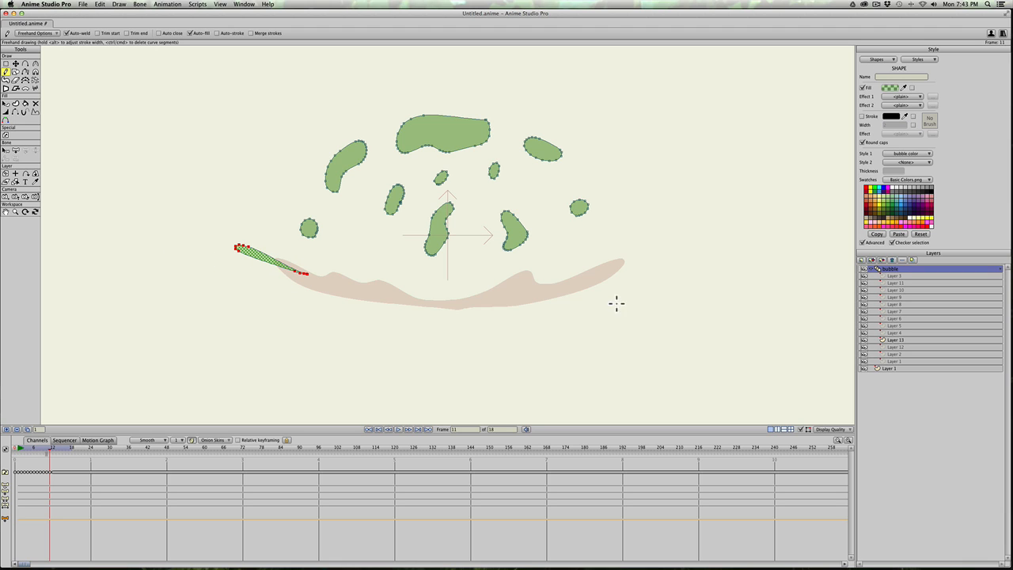
pyautogui.moveTo(572, 289)
pyautogui.mouseDown()
pyautogui.moveTo(668, 259)
pyautogui.moveTo(633, 259)
pyautogui.moveTo(574, 286)
pyautogui.moveTo(682, 252)
pyautogui.moveTo(559, 291)
pyautogui.mouseUp()
pyautogui.hotkey('ctrl', 'z')
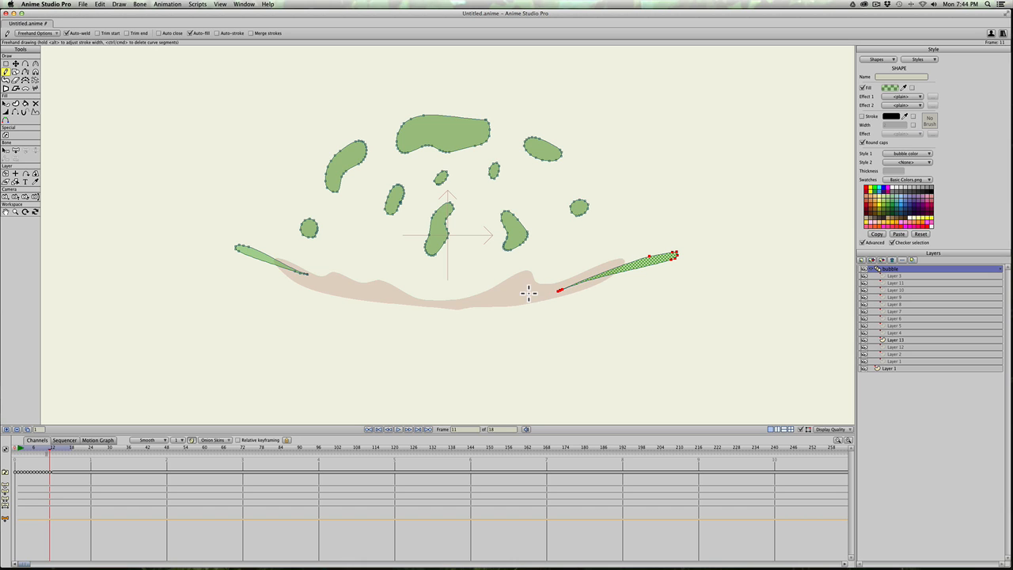
# - Draw a medium splash shape inside each outer streak and two tiny tapered droplets near the base's centre
pyautogui.moveTo(532, 294)
pyautogui.mouseDown()
pyautogui.moveTo(582, 263)
pyautogui.moveTo(539, 274)
pyautogui.moveTo(535, 291)
pyautogui.moveTo(574, 269)
pyautogui.moveTo(526, 288)
pyautogui.mouseUp()
pyautogui.press('super+z')
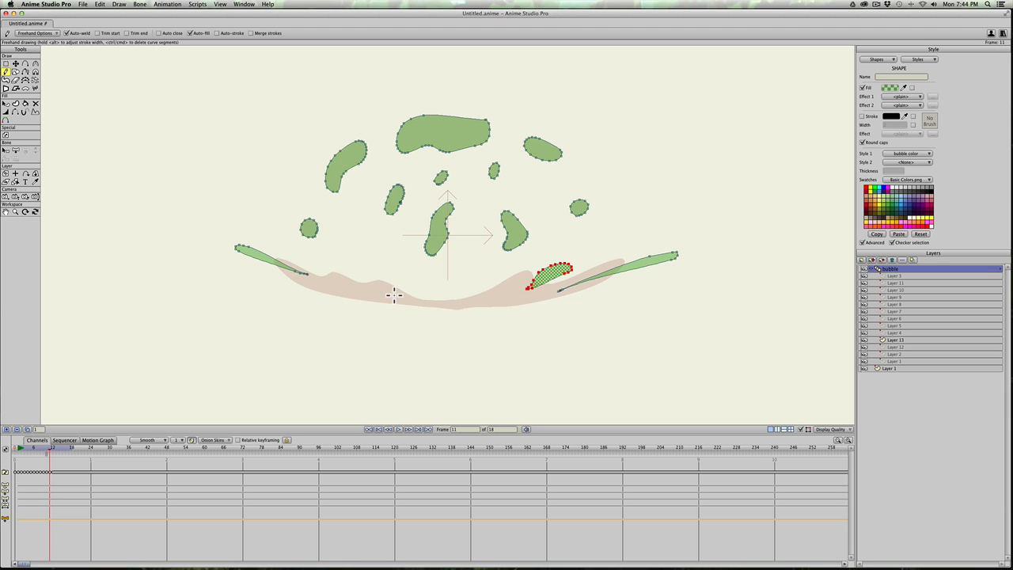
pyautogui.moveTo(391, 293)
pyautogui.mouseDown()
pyautogui.moveTo(333, 266)
pyautogui.moveTo(326, 277)
pyautogui.moveTo(391, 293)
pyautogui.mouseUp()
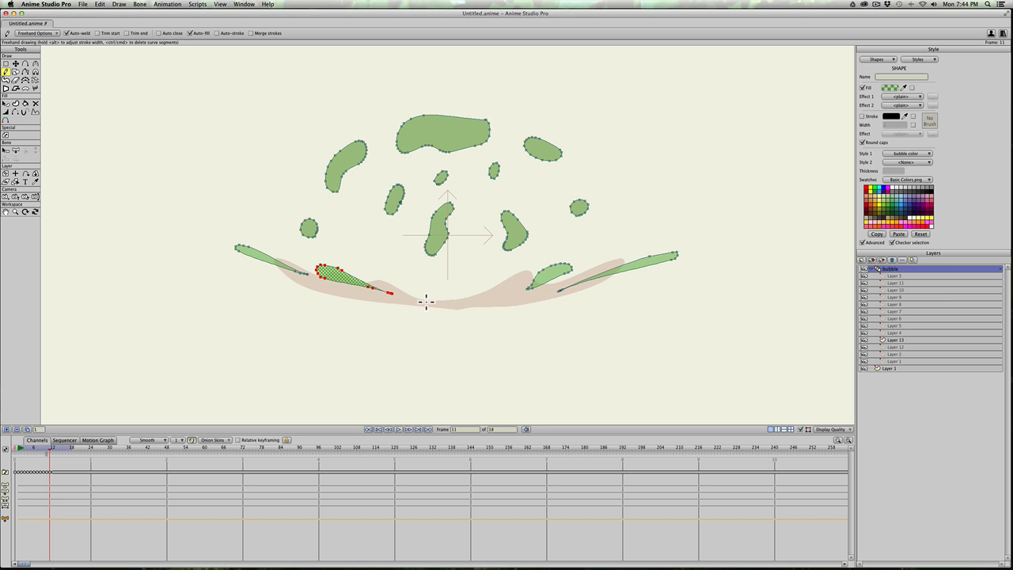
pyautogui.moveTo(430, 299)
pyautogui.mouseDown()
pyautogui.moveTo(486, 288)
pyautogui.moveTo(490, 277)
pyautogui.moveTo(471, 301)
pyautogui.moveTo(490, 279)
pyautogui.moveTo(473, 298)
pyautogui.mouseUp()
pyautogui.press('super+z')
# - Shift the two small round outer droplets and the upper-right oval blob outward and slightly down
pyautogui.click(15, 63)
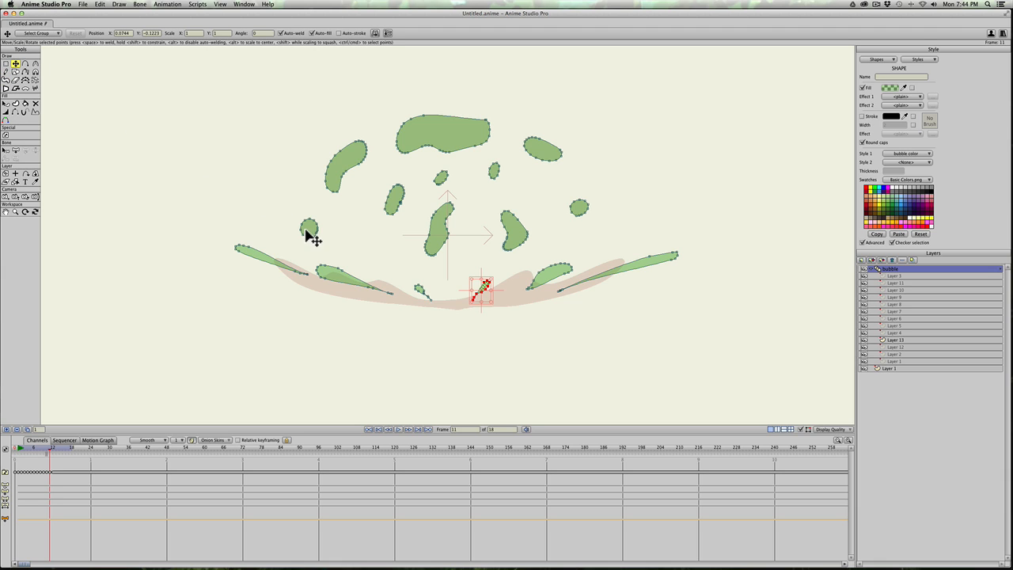
pyautogui.doubleClick(585, 210)
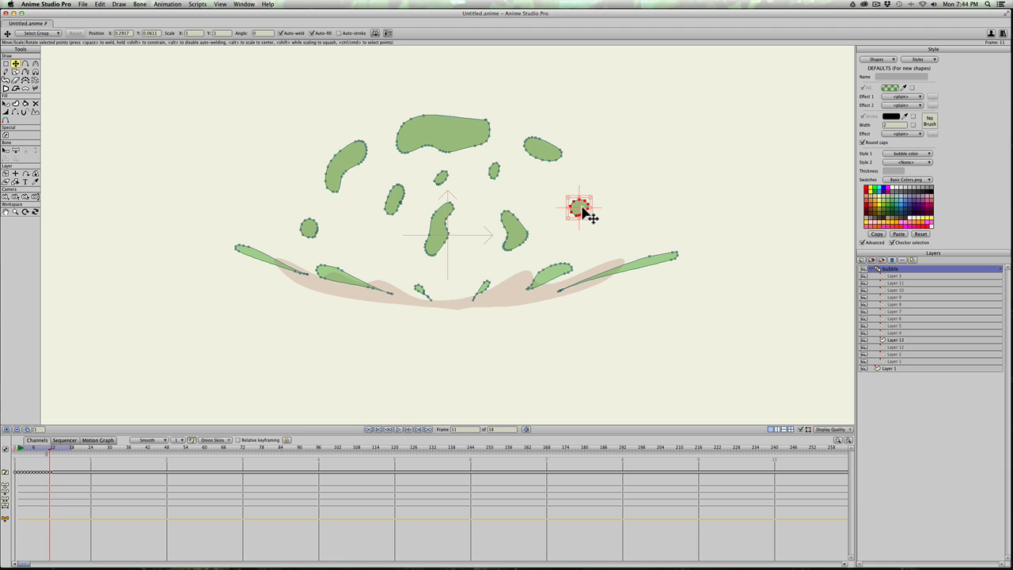
pyautogui.moveTo(579, 208); pyautogui.dragTo(598, 213)
pyautogui.doubleClick(310, 230)
pyautogui.moveTo(310, 230); pyautogui.dragTo(284, 235)
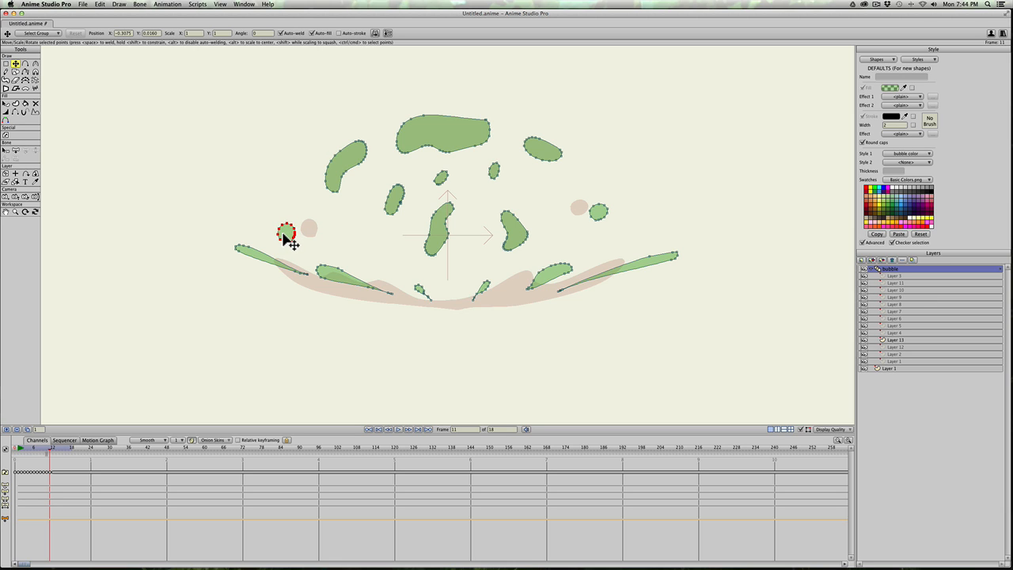
pyautogui.doubleClick(539, 154)
pyautogui.moveTo(541, 157); pyautogui.dragTo(557, 164)
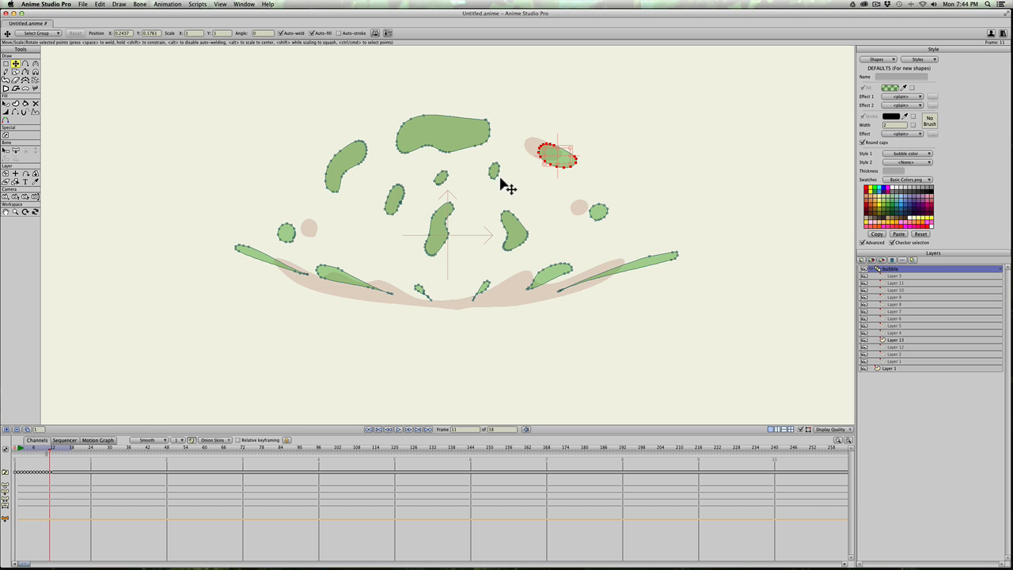
# - Move the three middle blobs slightly down, spreading the left and right ones outward from the centre
pyautogui.doubleClick(513, 234)
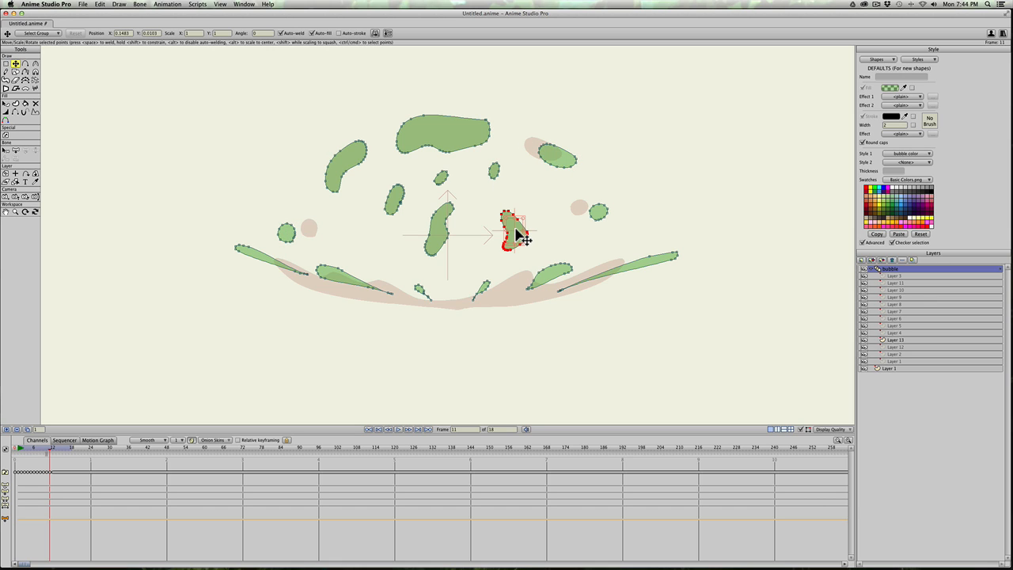
pyautogui.moveTo(515, 229); pyautogui.dragTo(516, 235)
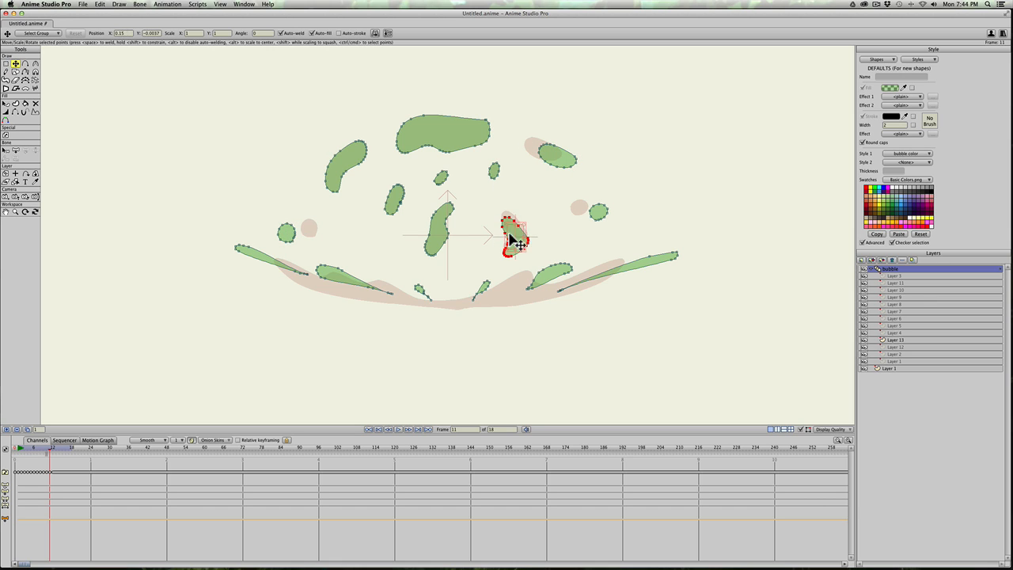
pyautogui.doubleClick(436, 227)
pyautogui.moveTo(436, 226); pyautogui.dragTo(432, 238)
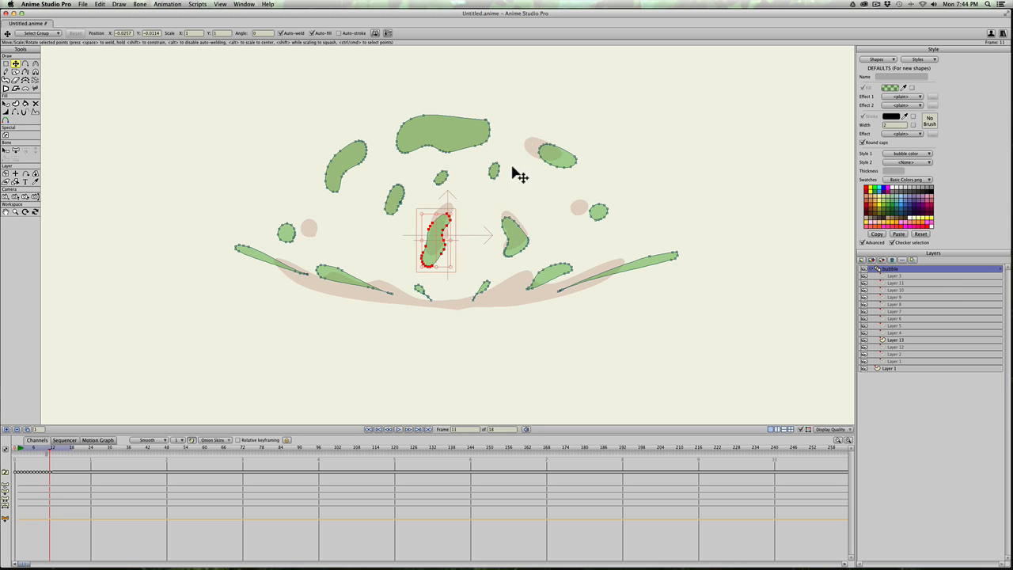
pyautogui.doubleClick(394, 200)
pyautogui.moveTo(394, 201); pyautogui.dragTo(386, 211)
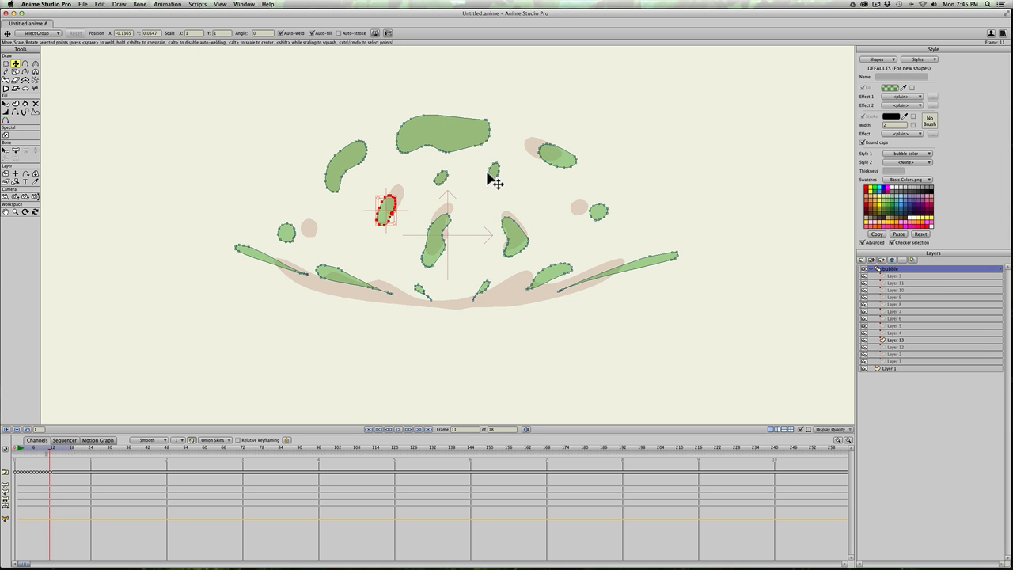
pyautogui.moveTo(513, 231); pyautogui.dragTo(523, 244)
pyautogui.doubleClick(514, 238)
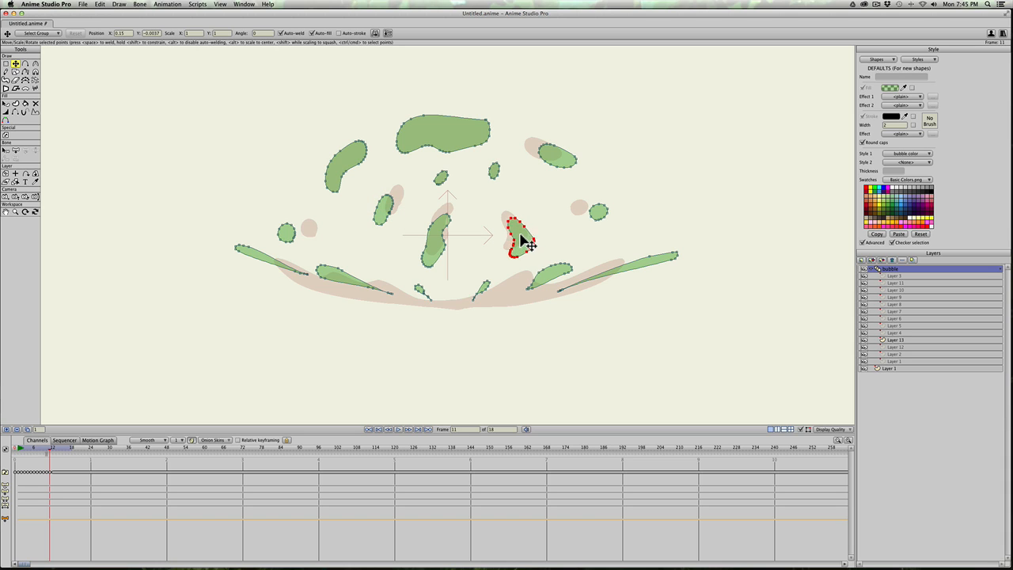
# - Lower the two small upper droplets, the upper-left curved blob and the large top blob slightly
pyautogui.doubleClick(445, 179)
pyautogui.moveTo(445, 181); pyautogui.dragTo(497, 180)
pyautogui.doubleClick(493, 170)
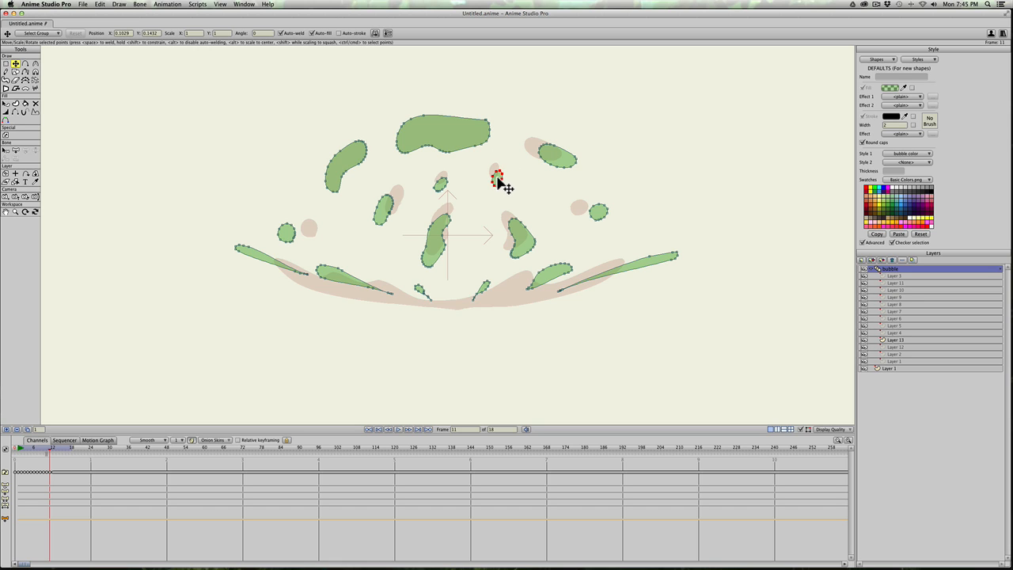
pyautogui.doubleClick(351, 166)
pyautogui.moveTo(350, 166); pyautogui.dragTo(341, 181)
pyautogui.doubleClick(439, 140)
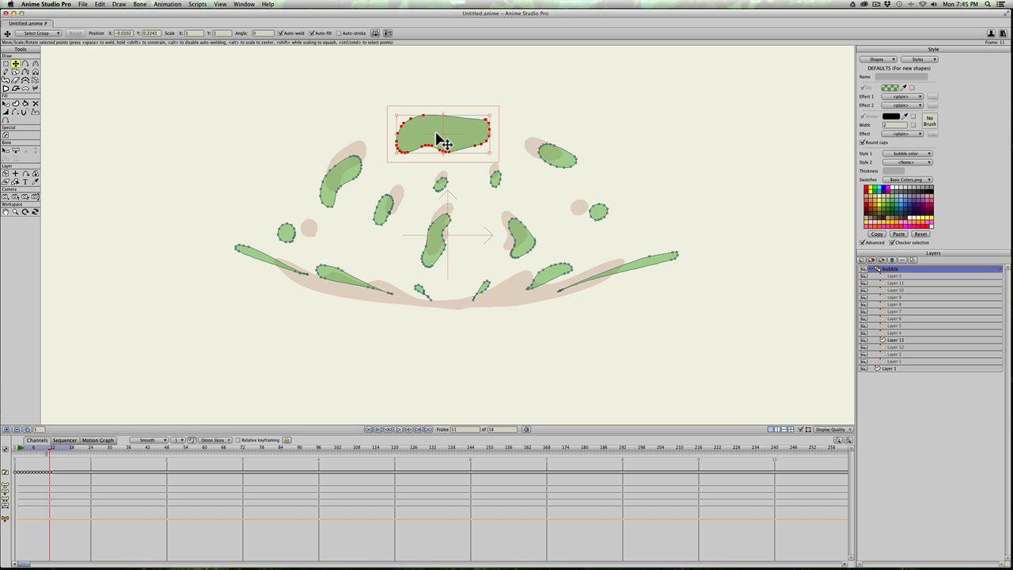
pyautogui.moveTo(435, 136); pyautogui.dragTo(437, 142)
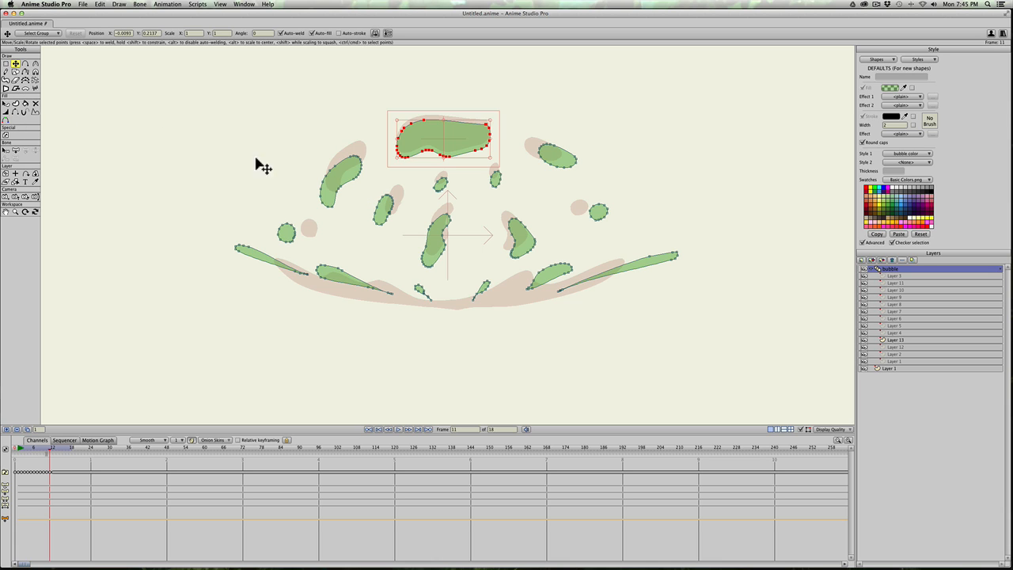
# - Switch to the Magnet tool and set its radius to 0.05
pyautogui.click(34, 71)
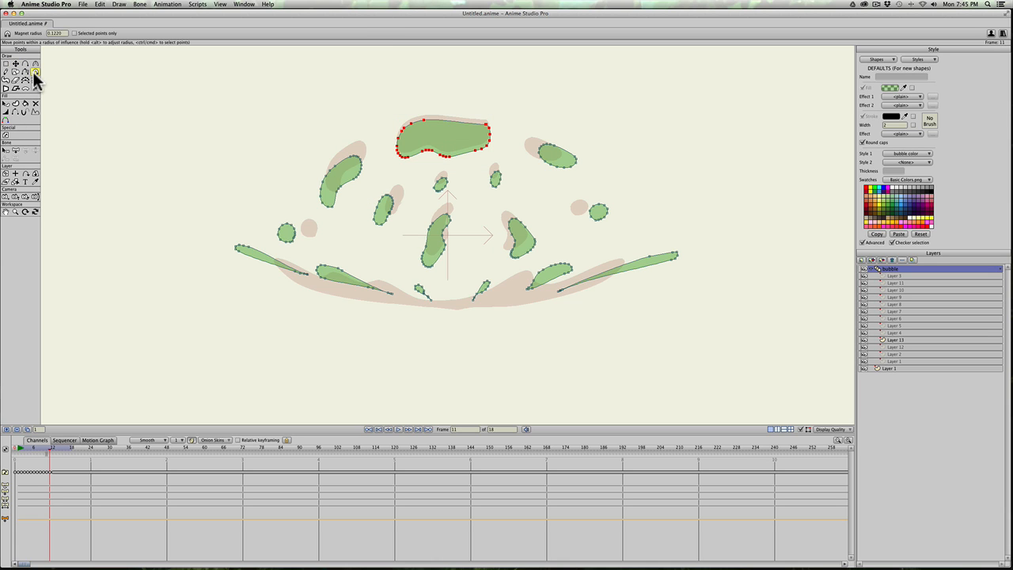
pyautogui.click(62, 34)
pyautogui.scroll(-10, 63, 34)
pyautogui.scroll(-20, 63, 34)
pyautogui.click(388, 198)
pyautogui.scroll(5, 57, 33)
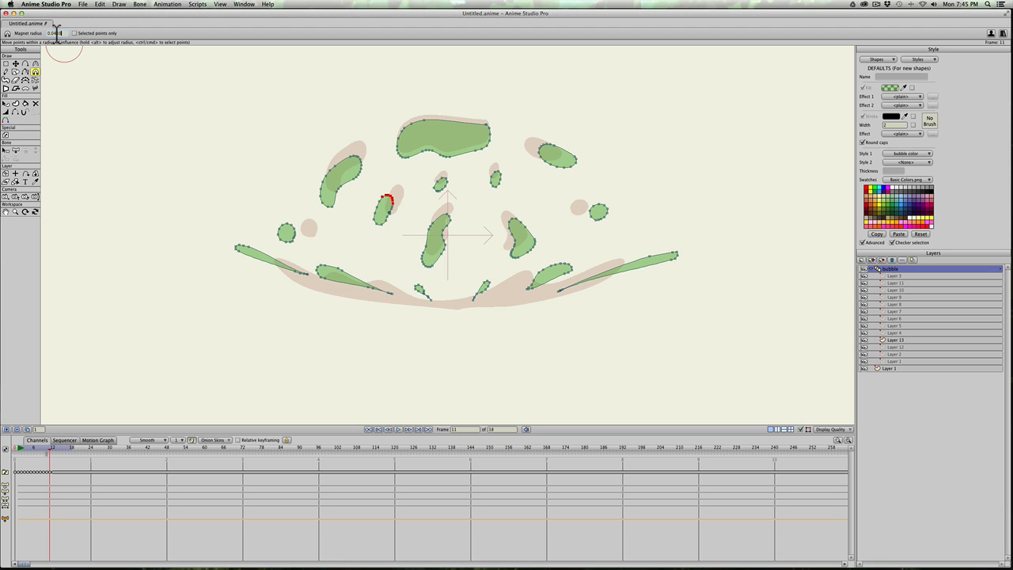
# - Reshape the middle blobs, the right-hand round droplet, the upper-right oval and the small upper droplets with the magnet
pyautogui.click(385, 212)
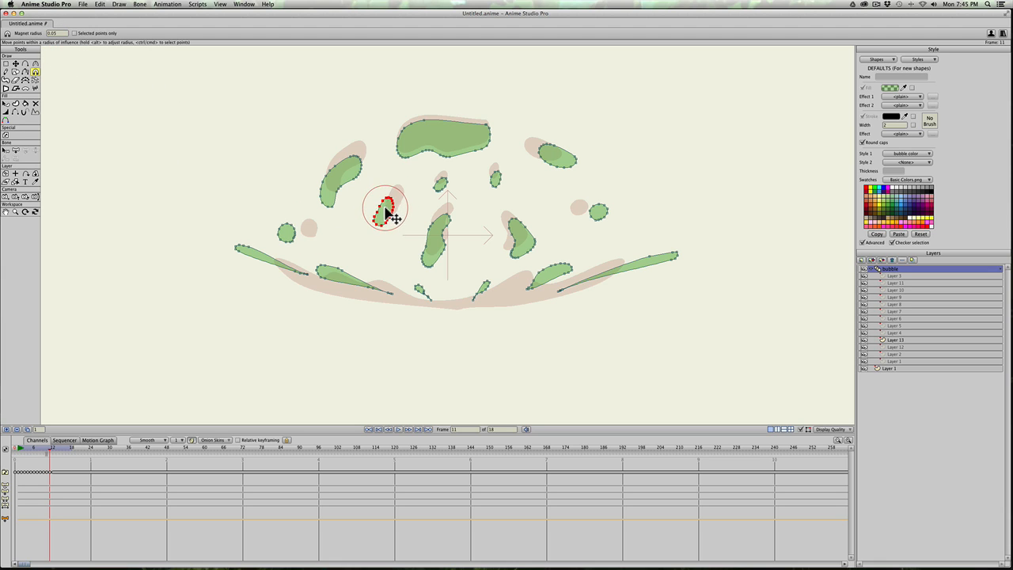
pyautogui.click(439, 224)
pyautogui.moveTo(433, 258); pyautogui.dragTo(455, 252)
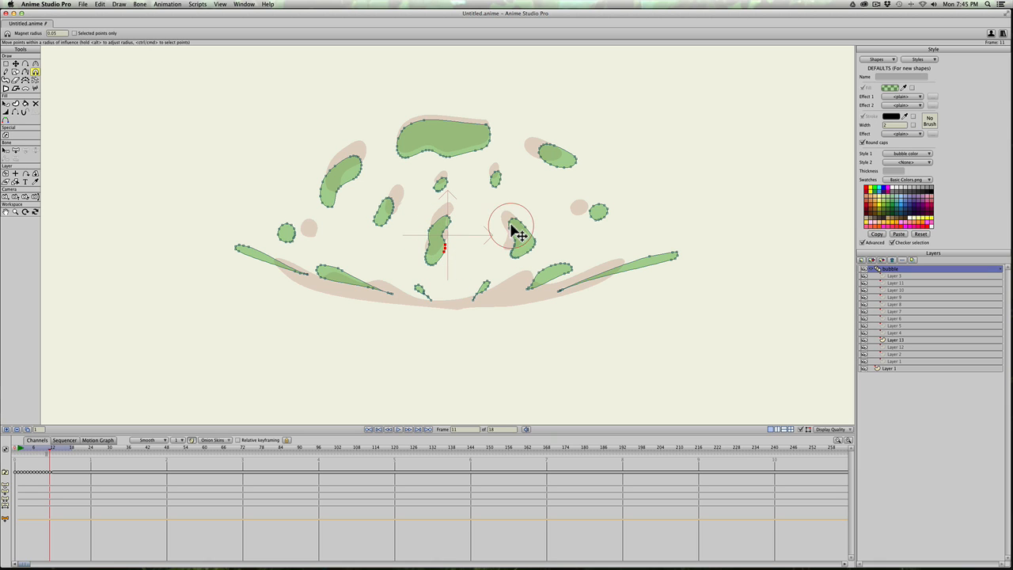
pyautogui.moveTo(510, 223); pyautogui.dragTo(514, 226)
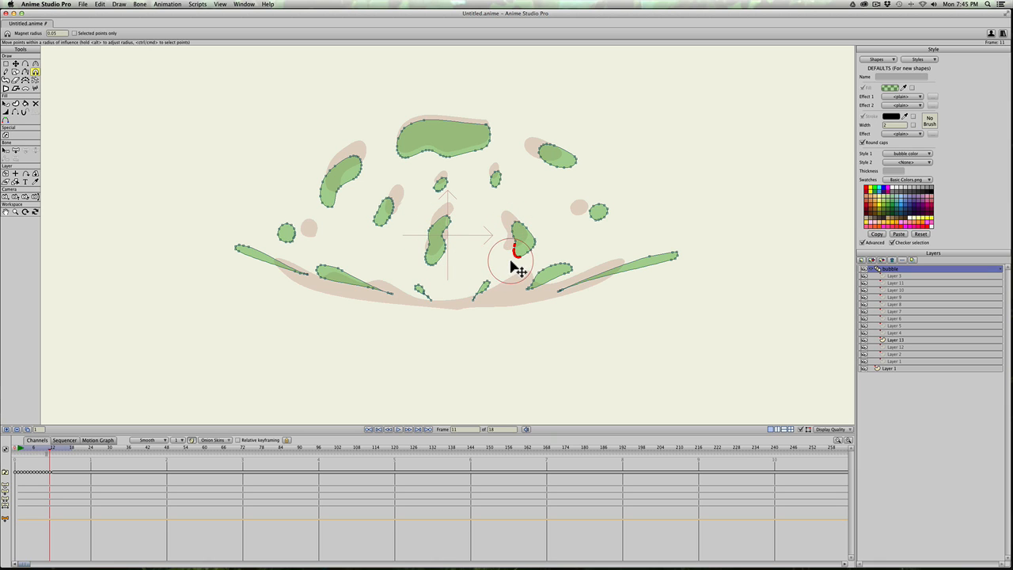
pyautogui.moveTo(599, 211); pyautogui.dragTo(590, 213)
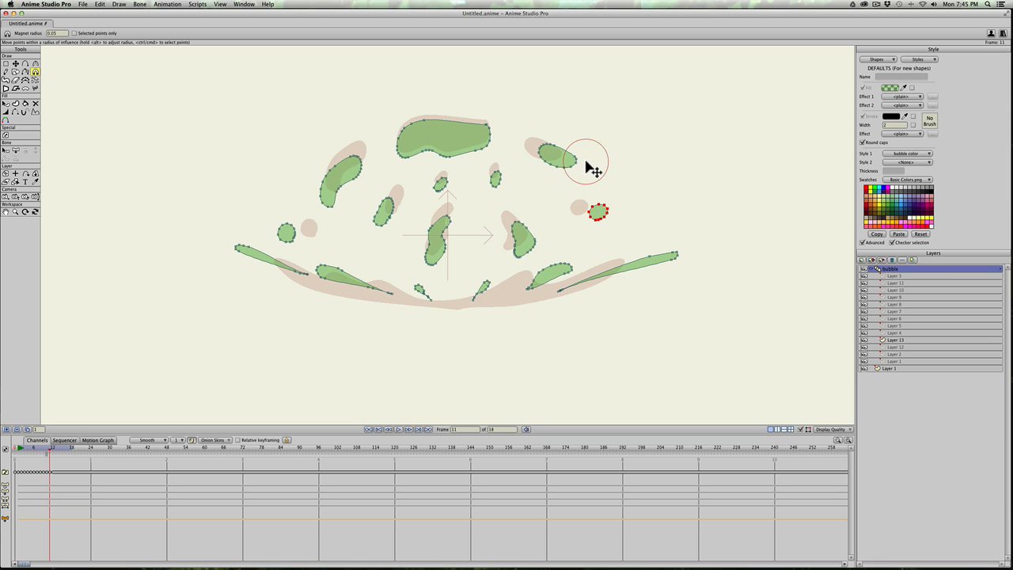
pyautogui.moveTo(587, 165)
pyautogui.mouseDown()
pyautogui.moveTo(523, 149)
pyautogui.moveTo(559, 156)
pyautogui.mouseUp()
pyautogui.moveTo(496, 178); pyautogui.dragTo(447, 186)
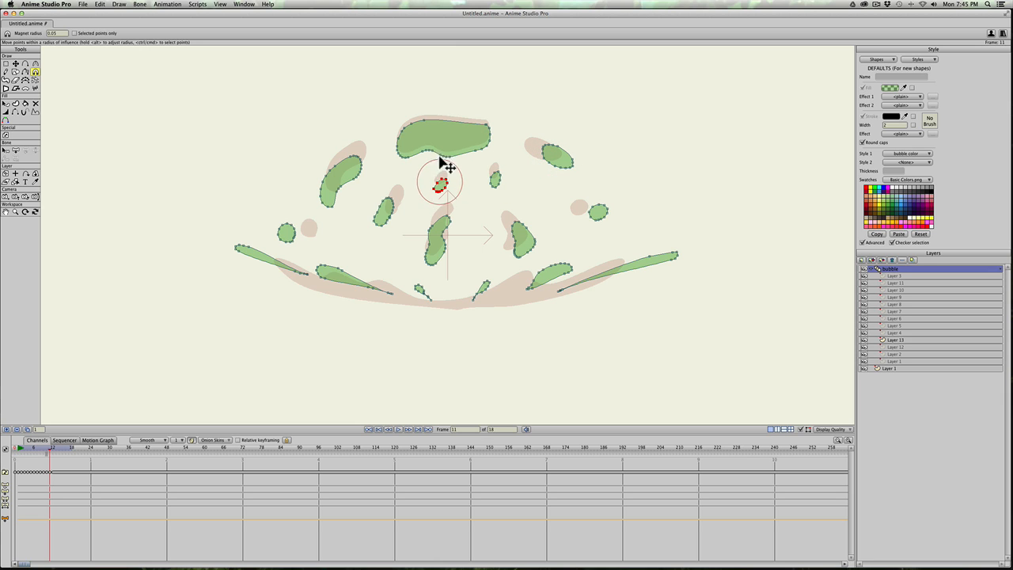
# - Round the large top blob into an oval and narrow the three middle blobs and the upper-right oval with the magnet
pyautogui.moveTo(494, 142)
pyautogui.mouseDown()
pyautogui.moveTo(466, 162)
pyautogui.moveTo(400, 149)
pyautogui.moveTo(409, 158)
pyautogui.moveTo(403, 130)
pyautogui.mouseUp()
pyautogui.moveTo(491, 126)
pyautogui.mouseDown()
pyautogui.moveTo(455, 166)
pyautogui.moveTo(475, 158)
pyautogui.moveTo(428, 155)
pyautogui.mouseUp()
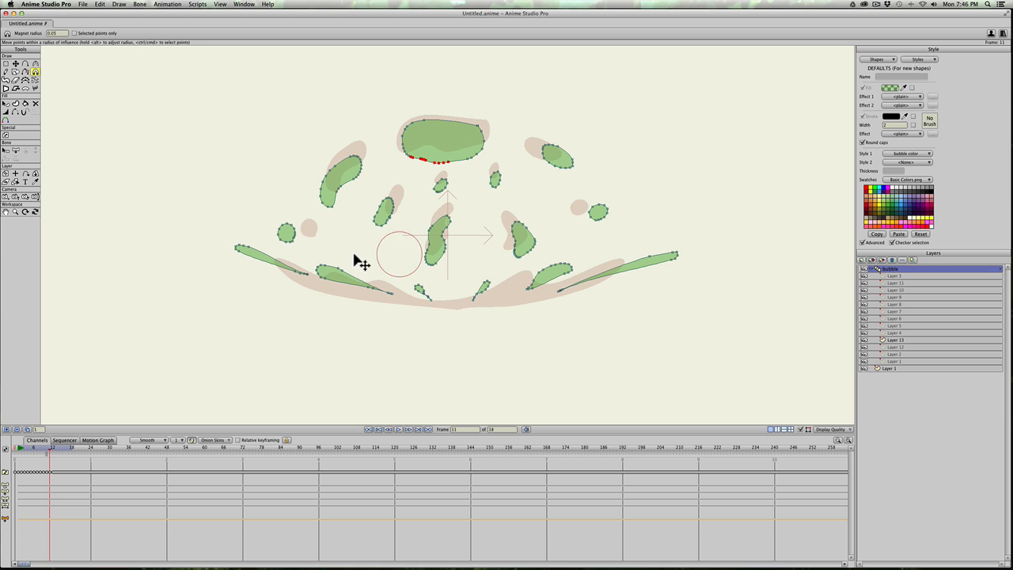
pyautogui.moveTo(447, 218); pyautogui.dragTo(440, 216)
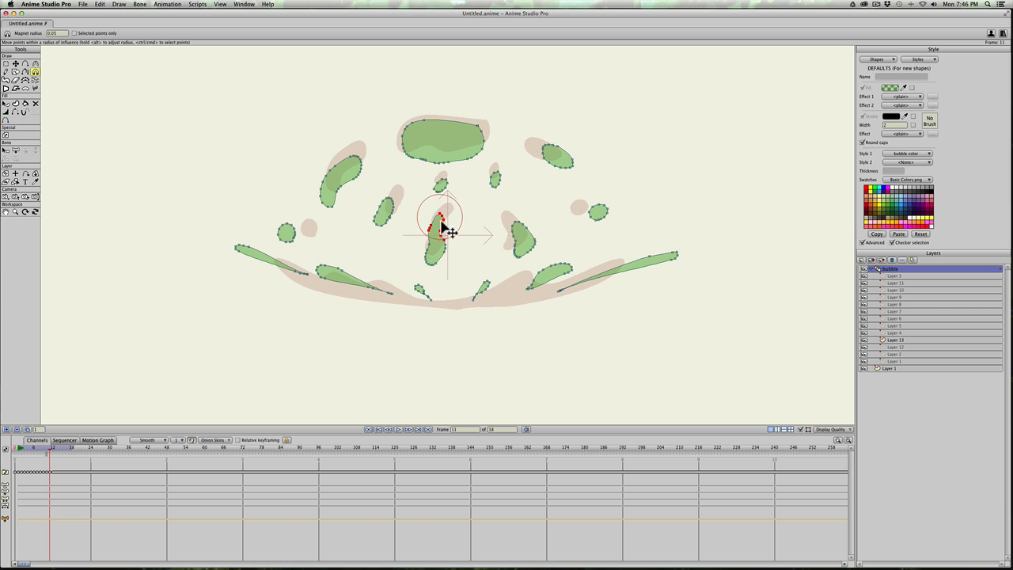
pyautogui.moveTo(513, 227); pyautogui.dragTo(516, 229)
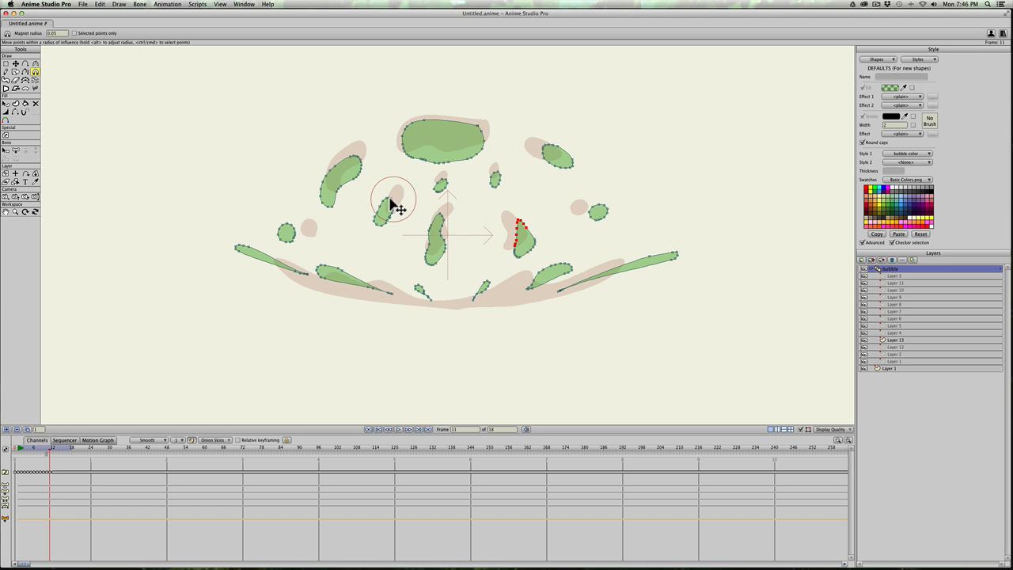
pyautogui.moveTo(392, 194); pyautogui.dragTo(394, 201)
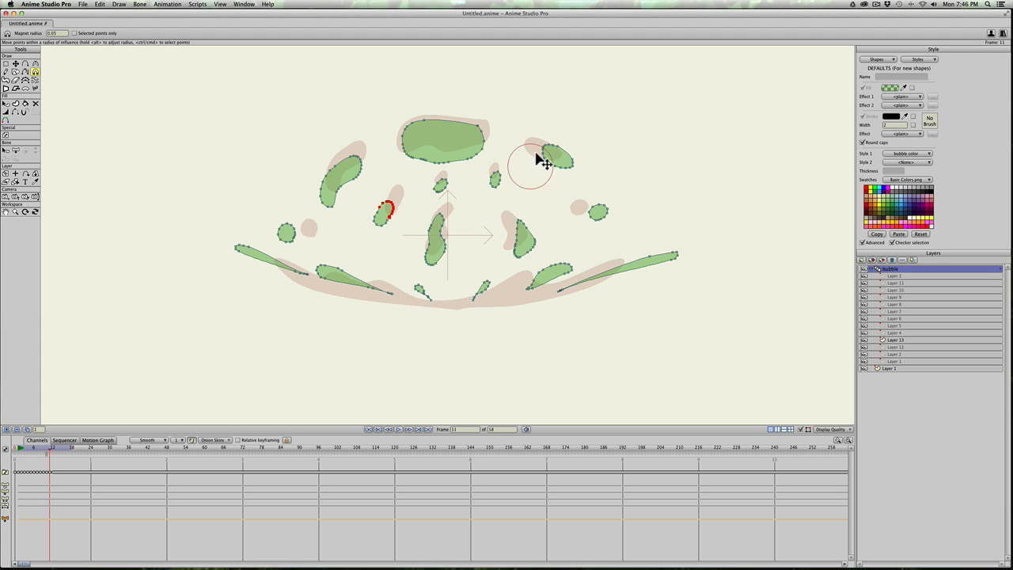
pyautogui.moveTo(565, 163); pyautogui.dragTo(574, 168)
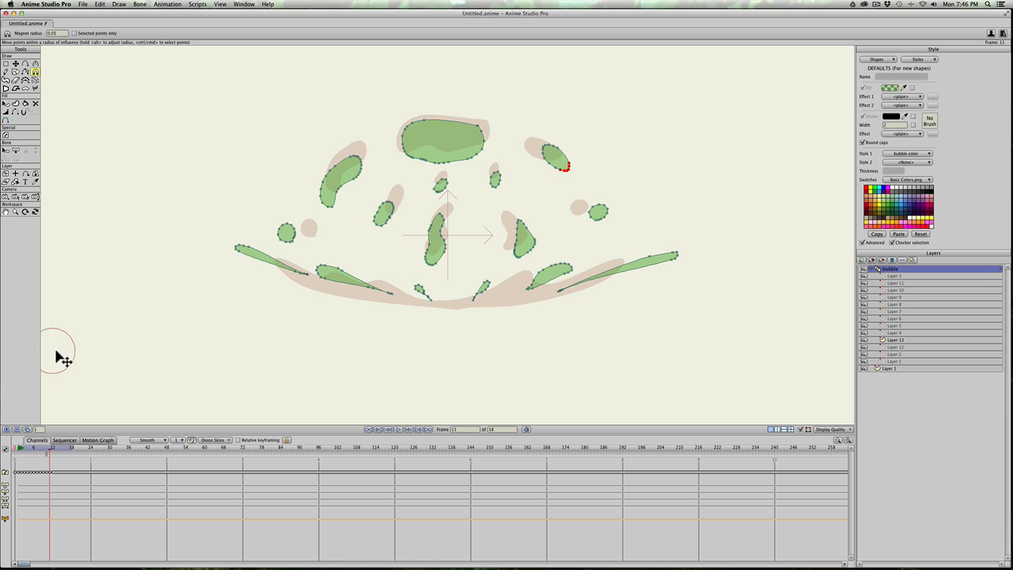
# - Duplicate the finished drawing onto frame 12
pyautogui.click(28, 431)
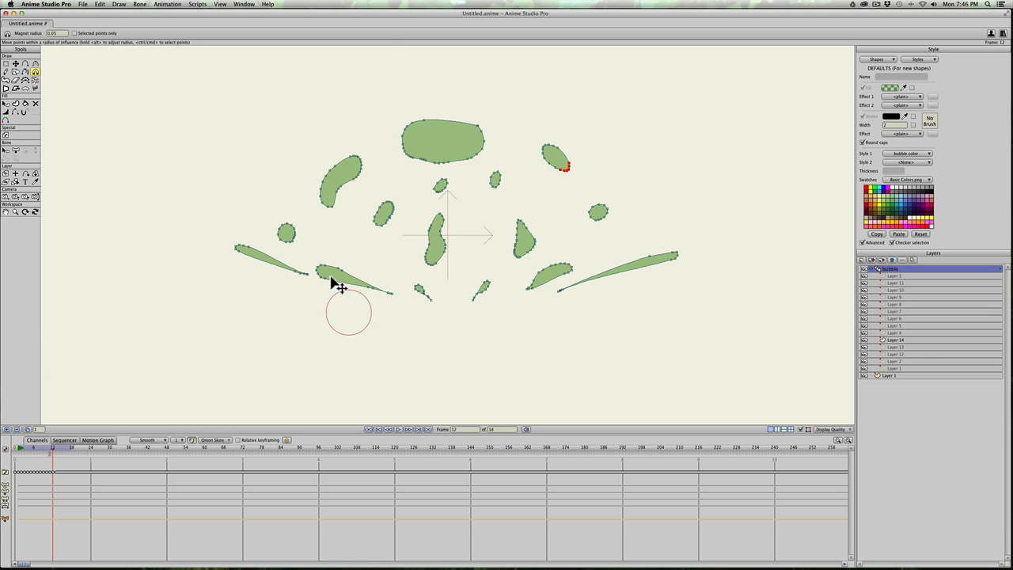
# - Move the two tapered streaks on the drawing's left side outward and slightly up with the Transform Points tool
pyautogui.press('t')
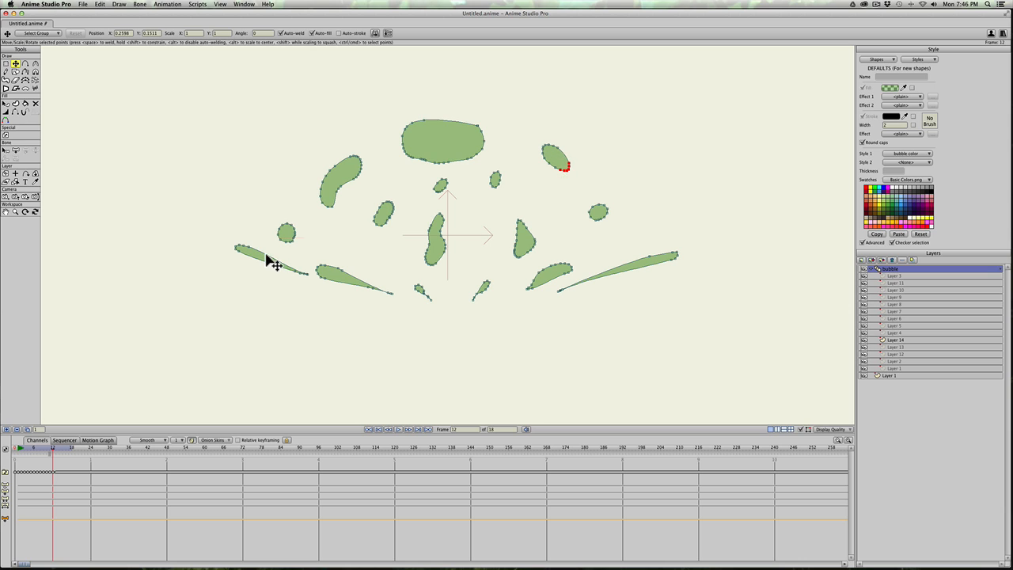
pyautogui.click(266, 254)
pyautogui.moveTo(262, 253); pyautogui.dragTo(208, 247)
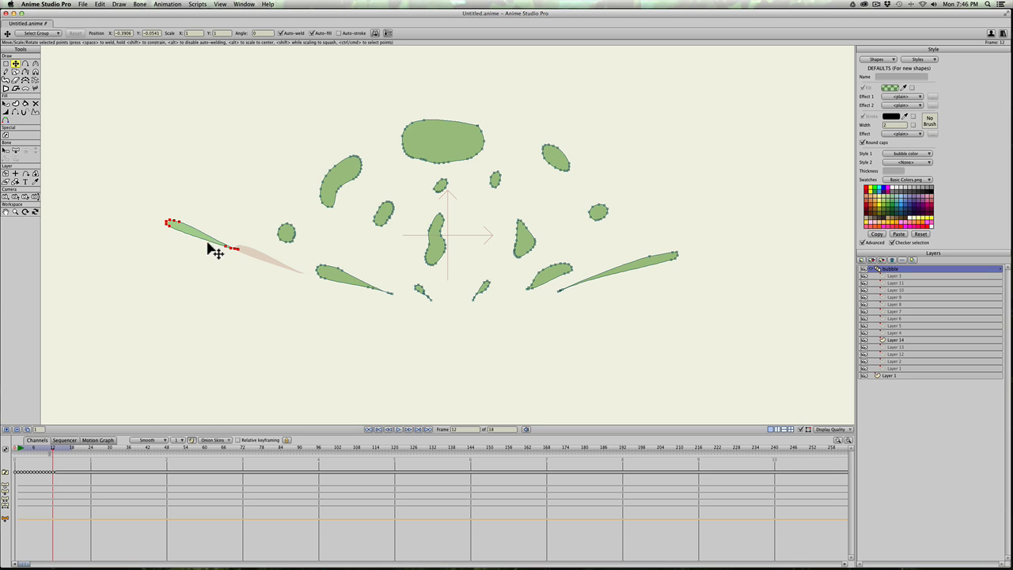
pyautogui.moveTo(337, 277); pyautogui.dragTo(283, 266)
pyautogui.click(342, 285)
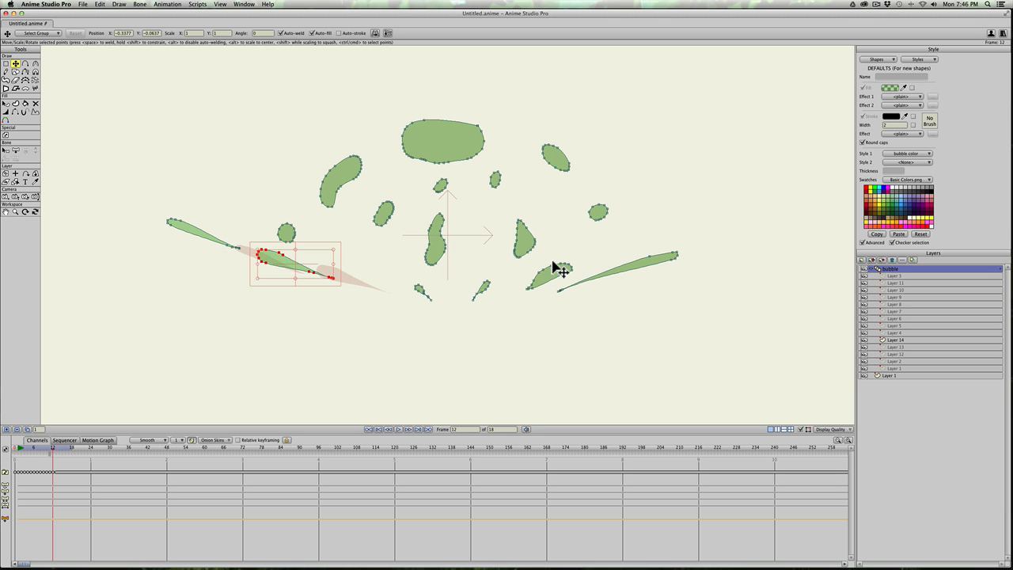
# - Move the two tapered streaks on the drawing's right side outward and up, and rotate them to lie flatter
pyautogui.click(561, 284)
pyautogui.click(654, 267)
pyautogui.moveTo(651, 260); pyautogui.dragTo(719, 245)
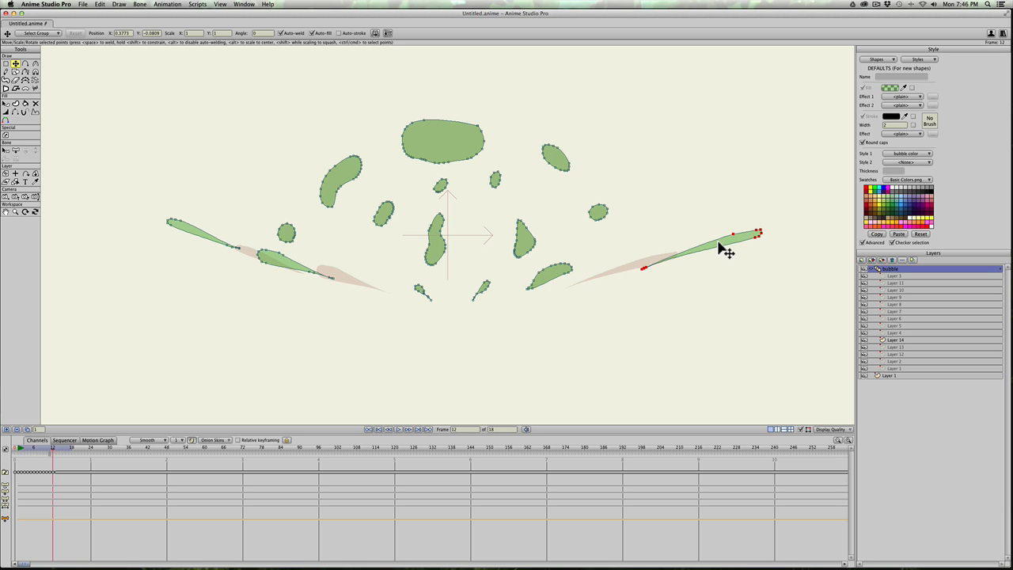
pyautogui.click(557, 279)
pyautogui.moveTo(561, 277); pyautogui.dragTo(638, 252)
pyautogui.click(688, 256)
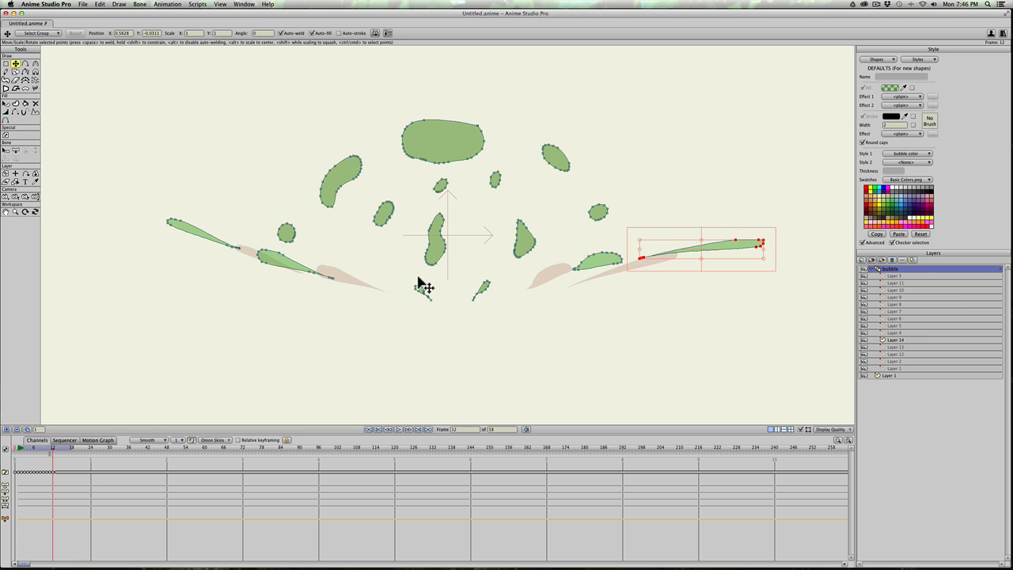
# - Rotate the two left-hand streaks so that they lie closer to horizontal
pyautogui.click(278, 269)
pyautogui.moveTo(253, 243); pyautogui.dragTo(271, 258)
pyautogui.click(207, 242)
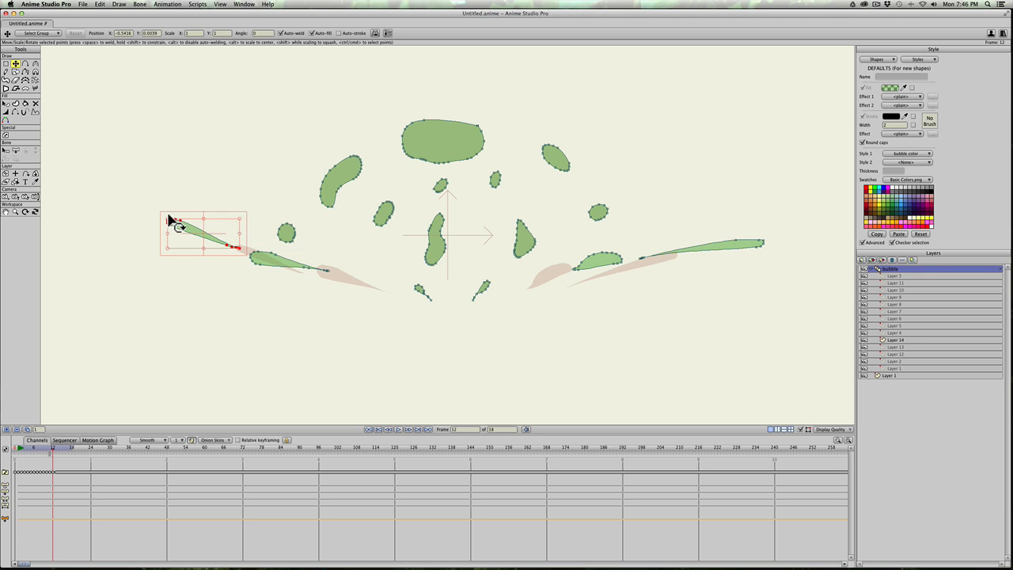
pyautogui.moveTo(169, 219); pyautogui.dragTo(187, 238)
# - Shift the left and right round droplets outward and slightly down, and move the upper-right oval down and outward
pyautogui.click(292, 234)
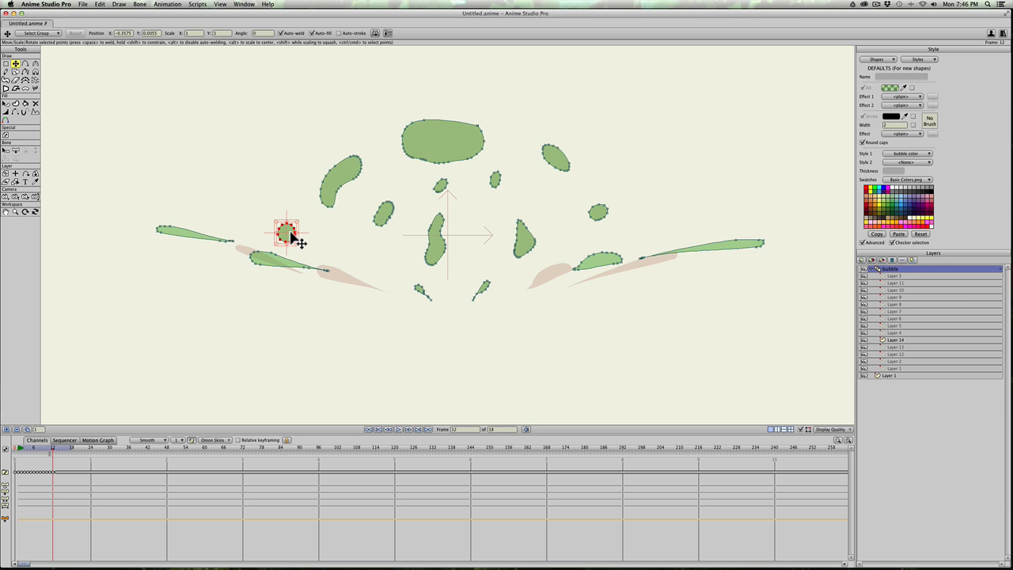
pyautogui.moveTo(291, 233); pyautogui.dragTo(264, 237)
pyautogui.click(601, 217)
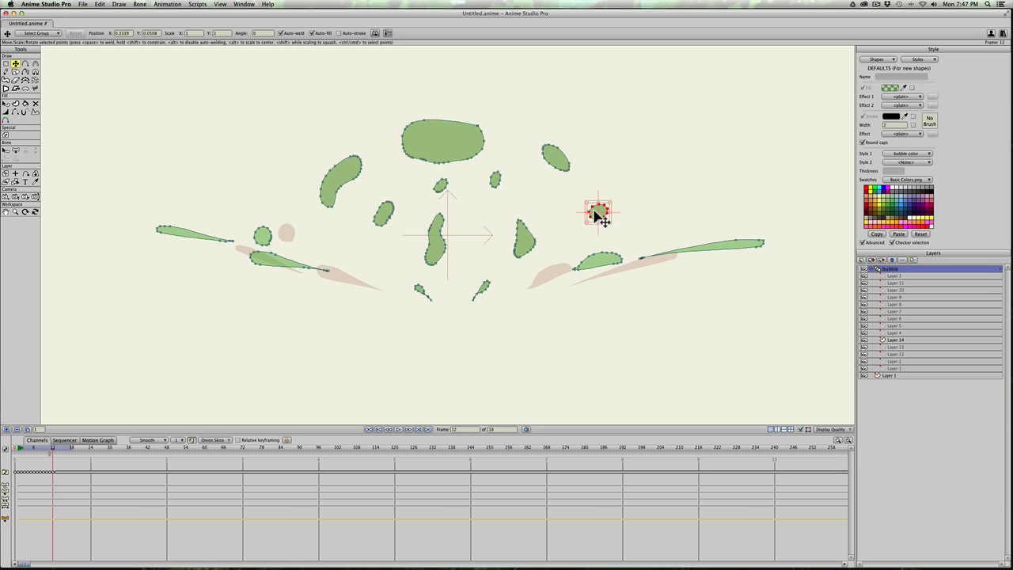
pyautogui.moveTo(604, 219); pyautogui.dragTo(622, 221)
pyautogui.moveTo(559, 160); pyautogui.dragTo(575, 177)
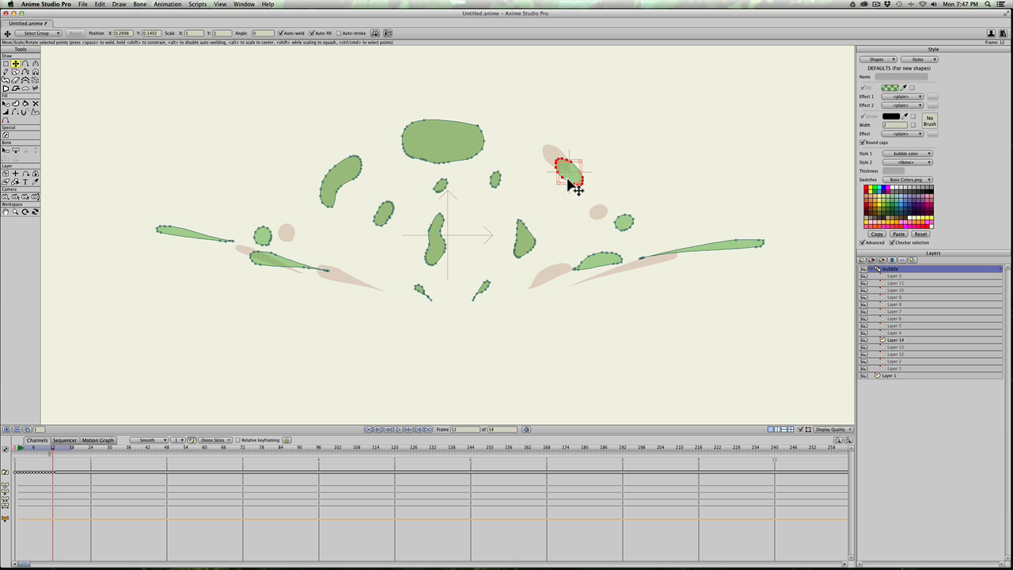
# - Lower the three middle blobs and the two small upper droplets below their onion-skin positions
pyautogui.moveTo(528, 247)
pyautogui.mouseDown()
pyautogui.moveTo(526, 261)
pyautogui.moveTo(527, 247)
pyautogui.mouseUp()
pyautogui.click(436, 237)
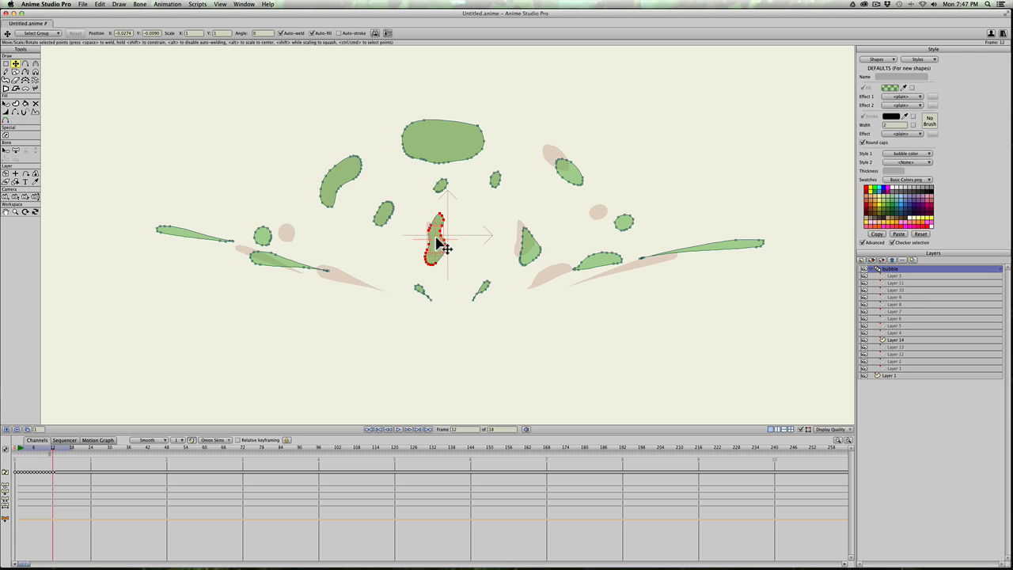
pyautogui.moveTo(444, 248); pyautogui.dragTo(441, 260)
pyautogui.moveTo(391, 219); pyautogui.dragTo(386, 242)
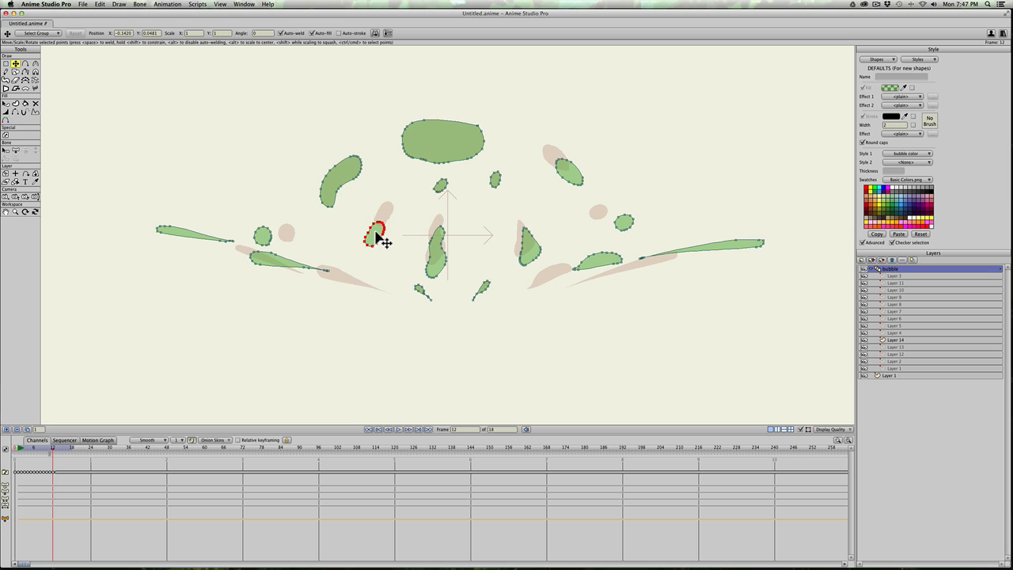
pyautogui.moveTo(444, 187); pyautogui.dragTo(445, 199)
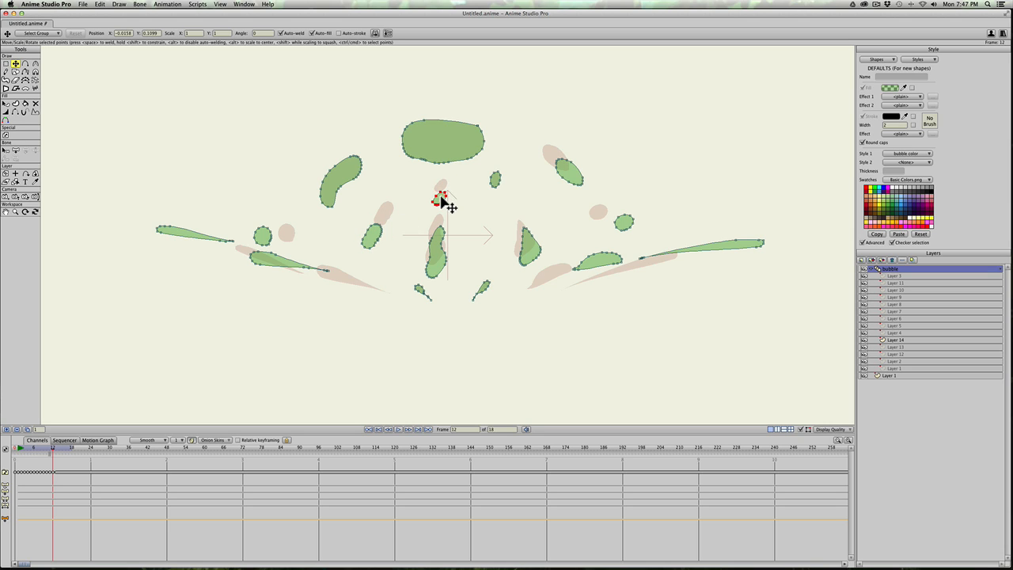
pyautogui.moveTo(497, 179); pyautogui.dragTo(494, 215)
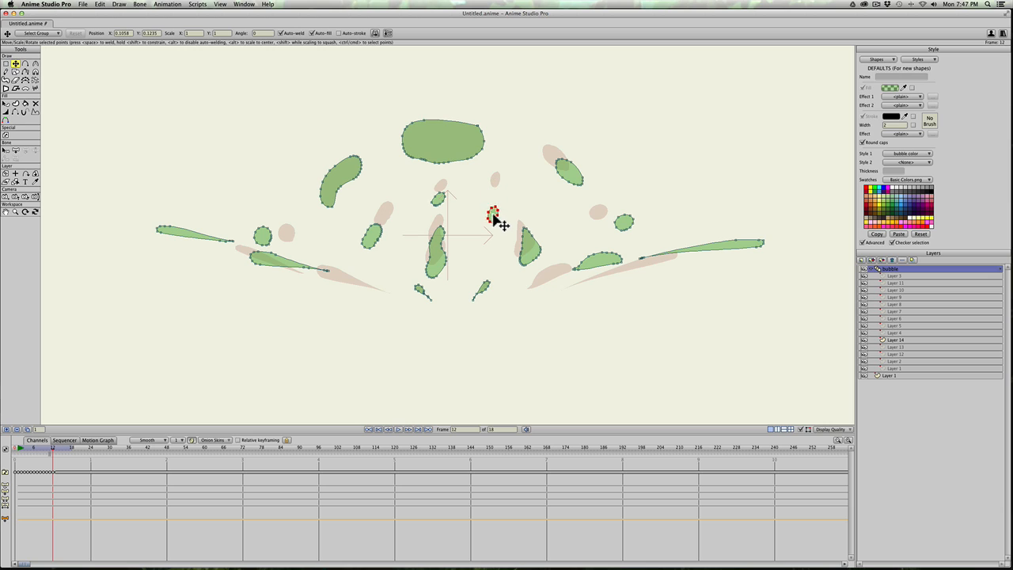
# - Delete the curved upper-left blob and redraw it freehand as two separate droplets, one above the other
pyautogui.click(349, 181)
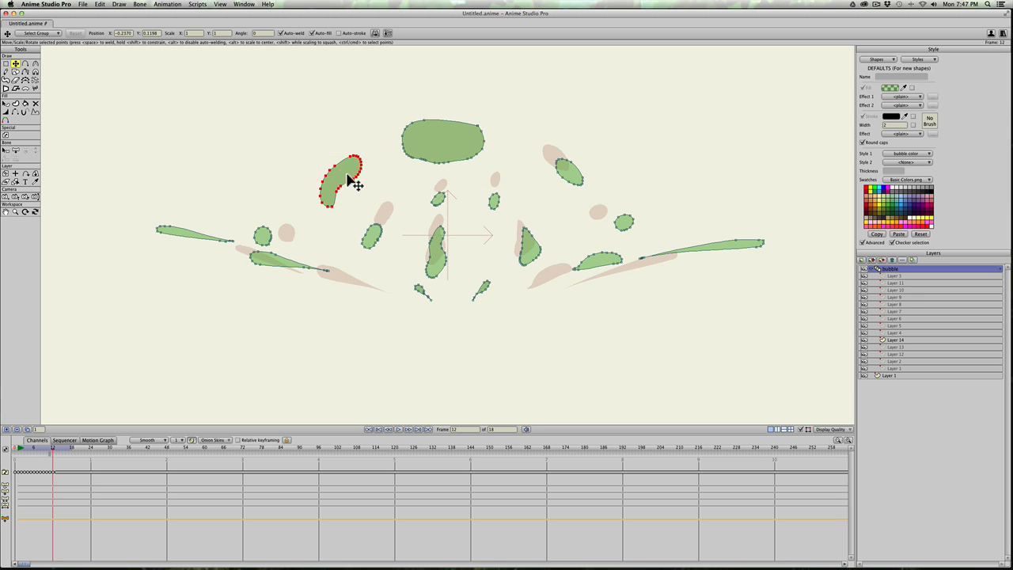
pyautogui.moveTo(348, 181); pyautogui.dragTo(346, 195)
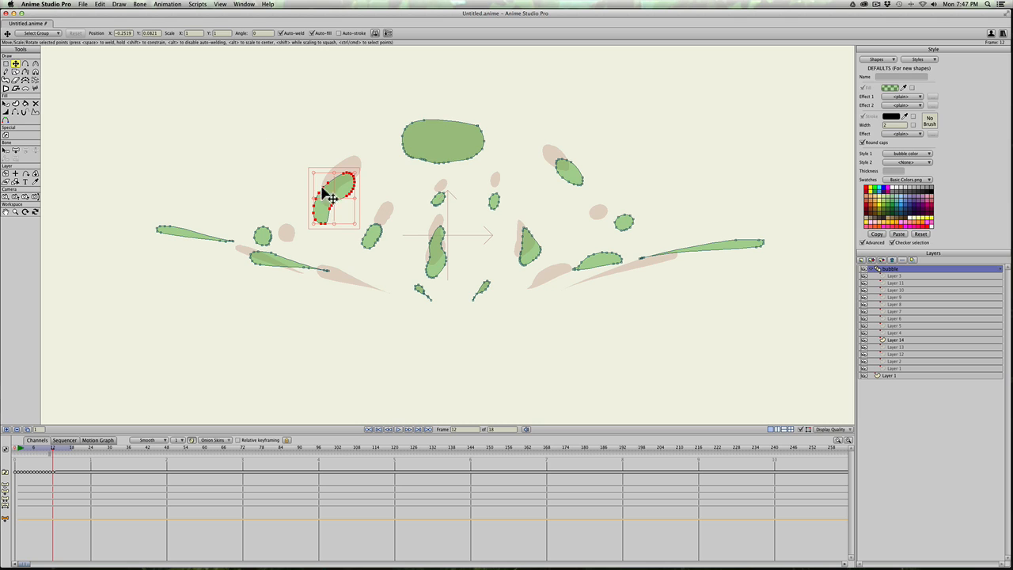
pyautogui.press('Delete')
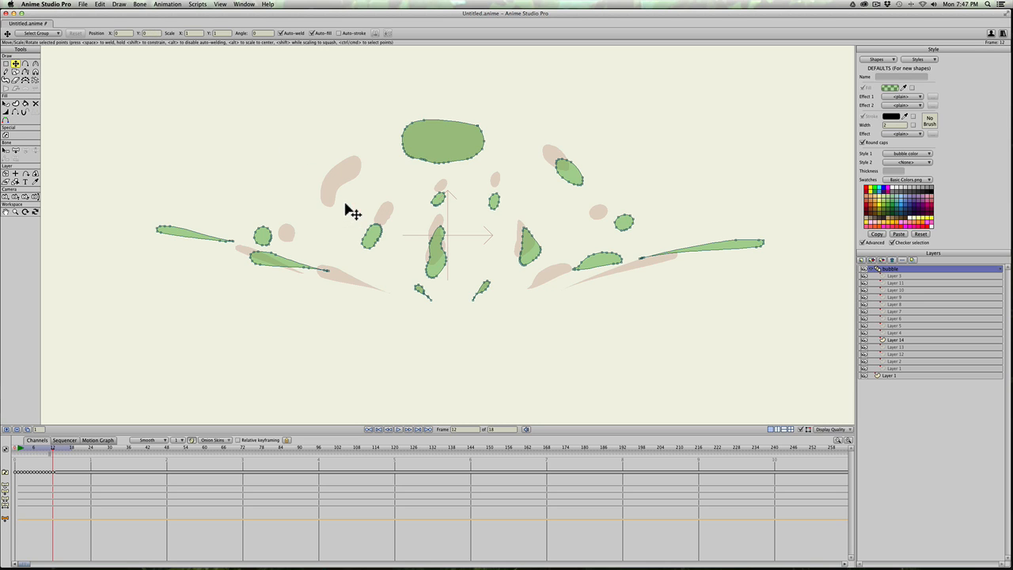
pyautogui.click(5, 71)
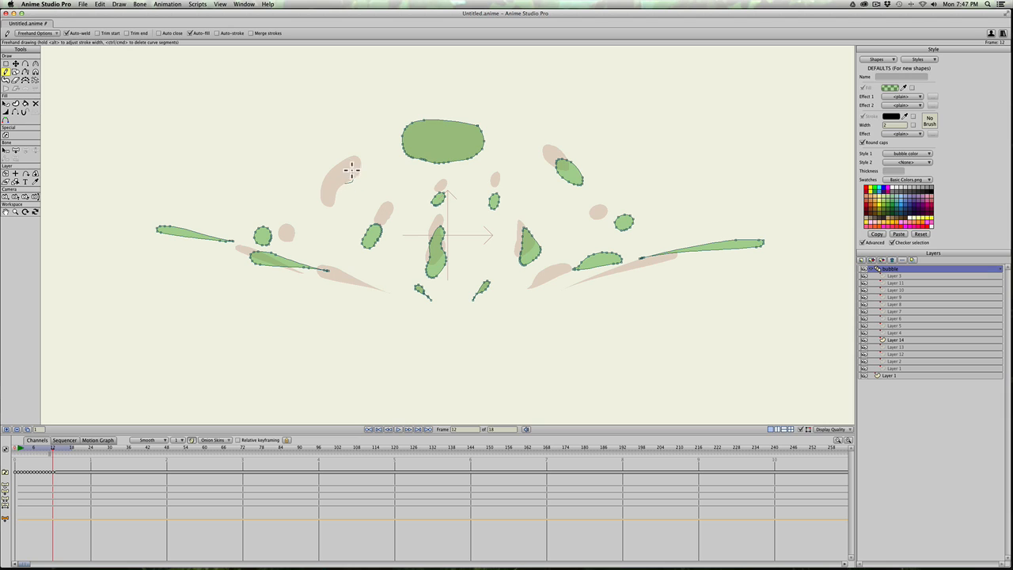
pyautogui.moveTo(343, 183); pyautogui.dragTo(327, 197)
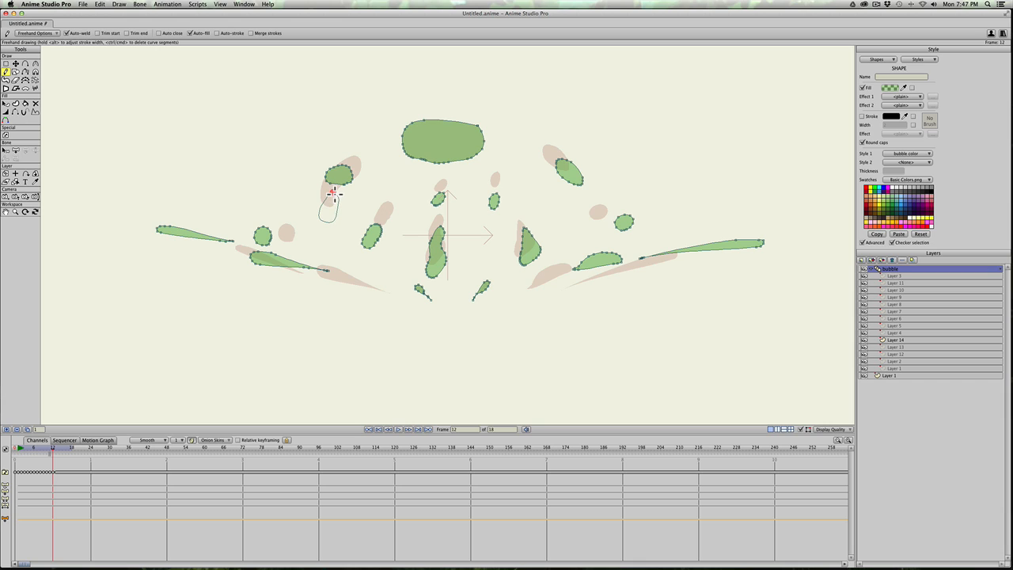
pyautogui.moveTo(333, 193); pyautogui.dragTo(333, 194)
# - Move the two tiny tailed droplets at the bottom of the burst outward and up, rotating them flatter
pyautogui.press('t')
pyautogui.click(420, 291)
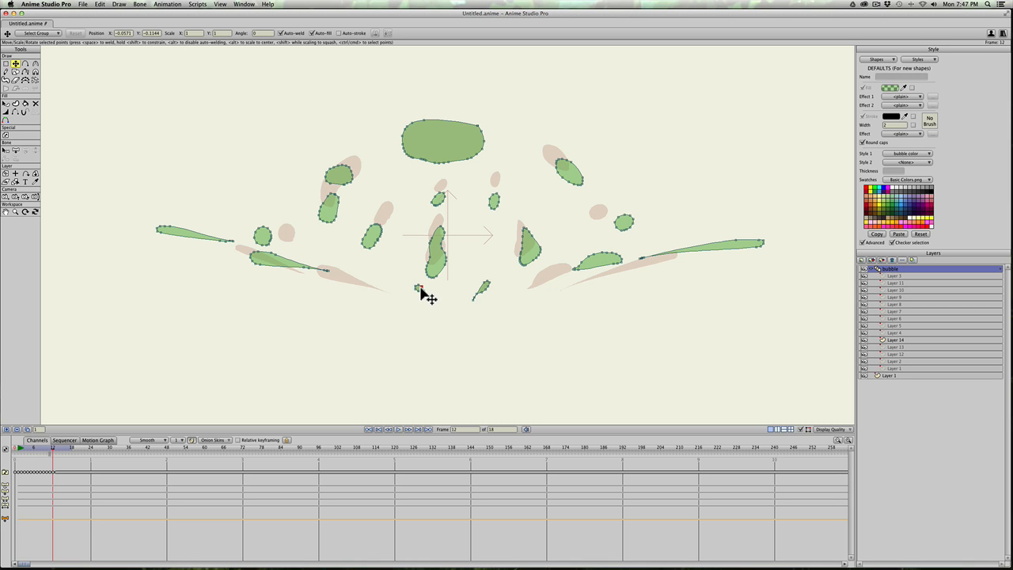
pyautogui.scroll(5, 421, 294)
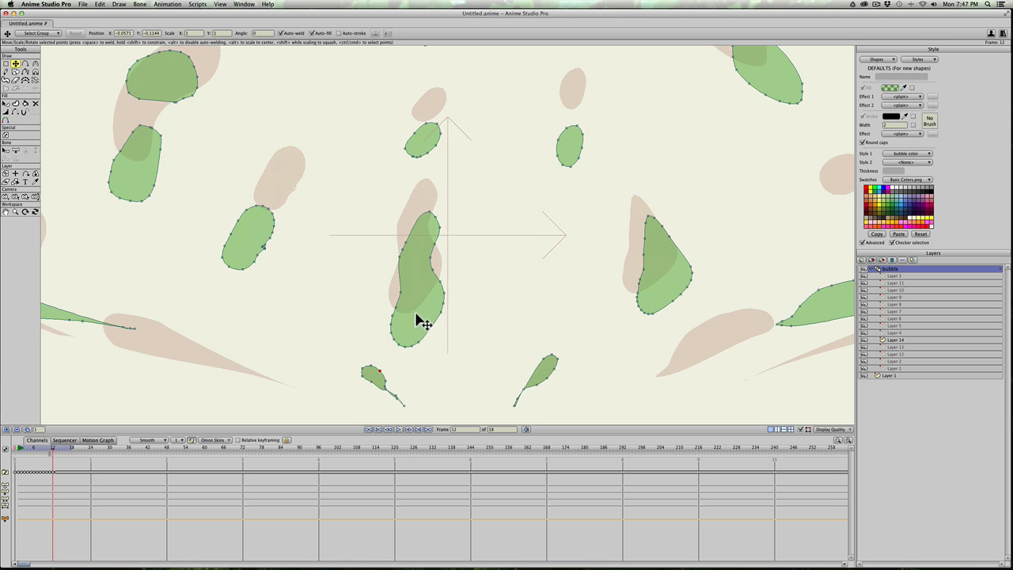
pyautogui.moveTo(438, 386); pyautogui.dragTo(463, 231)
pyautogui.doubleClick(418, 219)
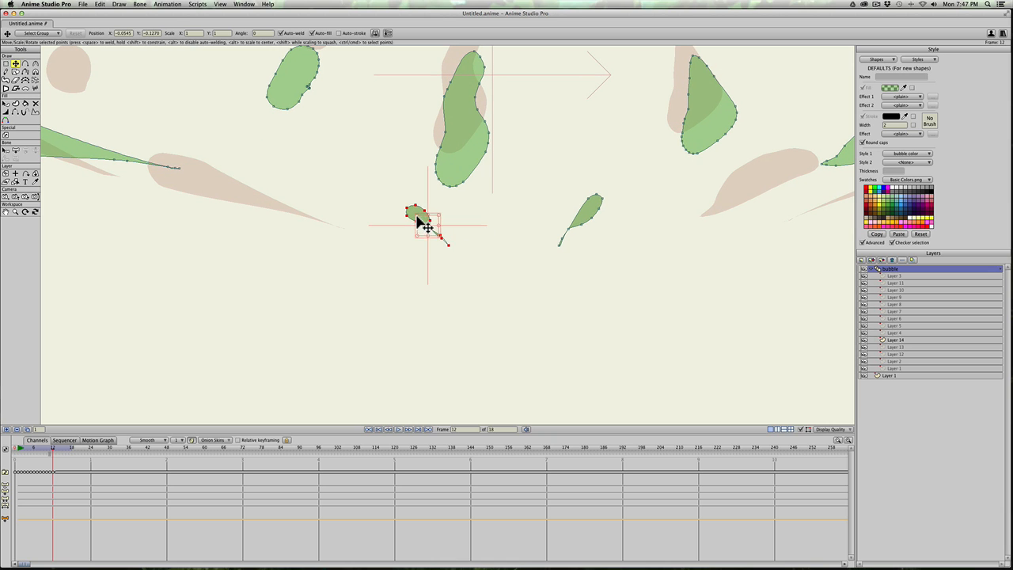
pyautogui.moveTo(417, 217); pyautogui.dragTo(388, 207)
pyautogui.click(580, 216)
pyautogui.moveTo(587, 217); pyautogui.dragTo(584, 196)
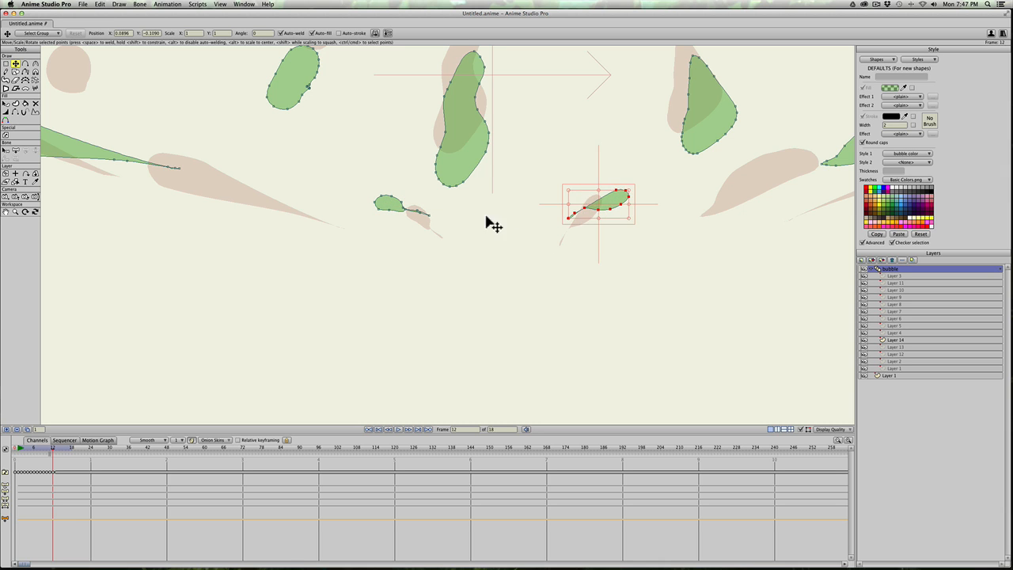
pyautogui.moveTo(474, 217); pyautogui.dragTo(467, 293)
pyautogui.scroll(-2, 455, 293)
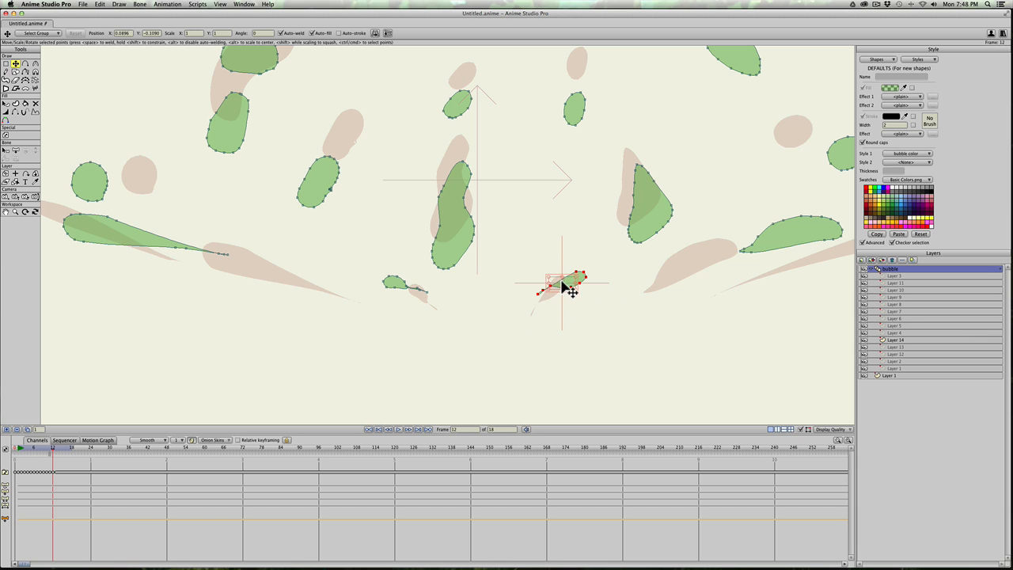
pyautogui.moveTo(563, 284)
pyautogui.mouseDown()
pyautogui.moveTo(547, 269)
pyautogui.moveTo(566, 280)
pyautogui.mouseUp()
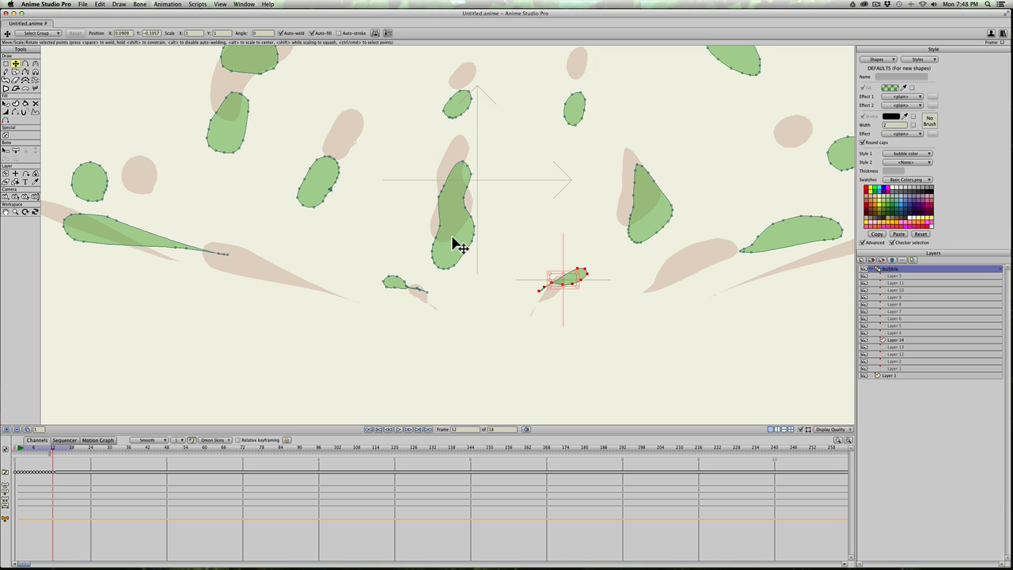
# - Lower the large top blob slightly and nudge the left-hand round droplet down and inward
pyautogui.scroll(-2, 452, 236)
pyautogui.scroll(-4, 454, 246)
pyautogui.moveTo(447, 200); pyautogui.dragTo(449, 248)
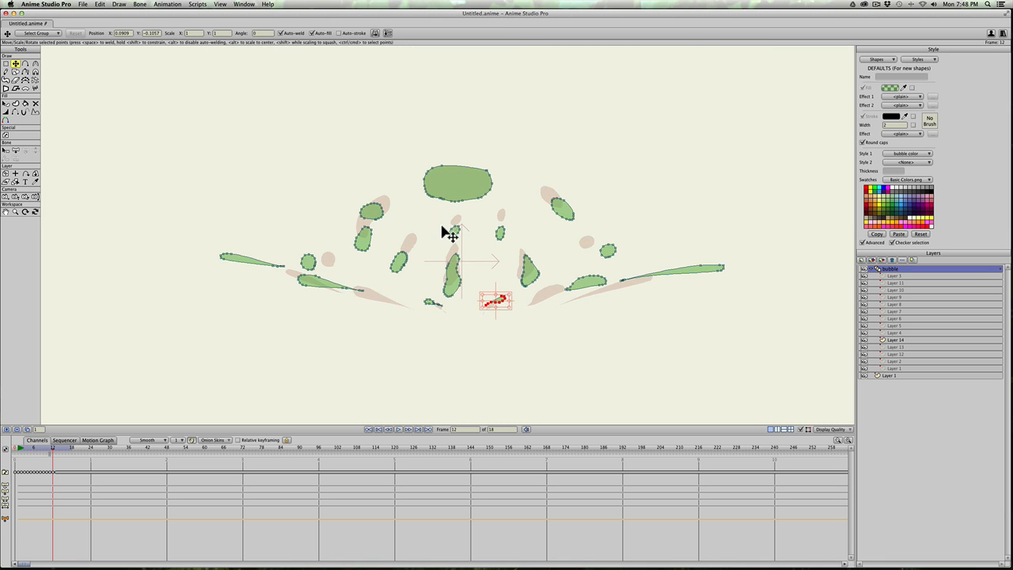
pyautogui.scroll(3, 445, 229)
pyautogui.moveTo(467, 169); pyautogui.dragTo(467, 182)
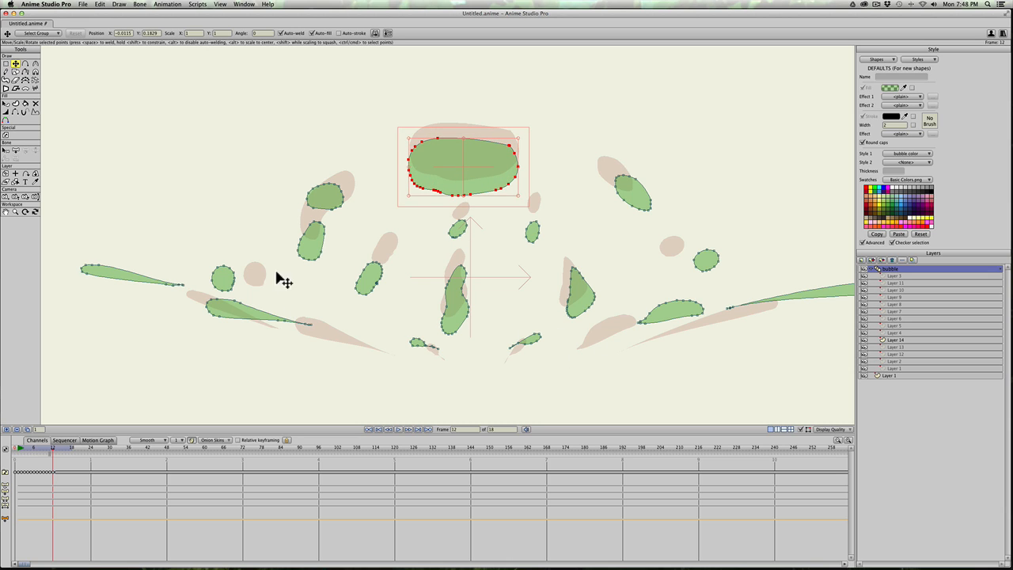
pyautogui.moveTo(228, 283); pyautogui.dragTo(237, 291)
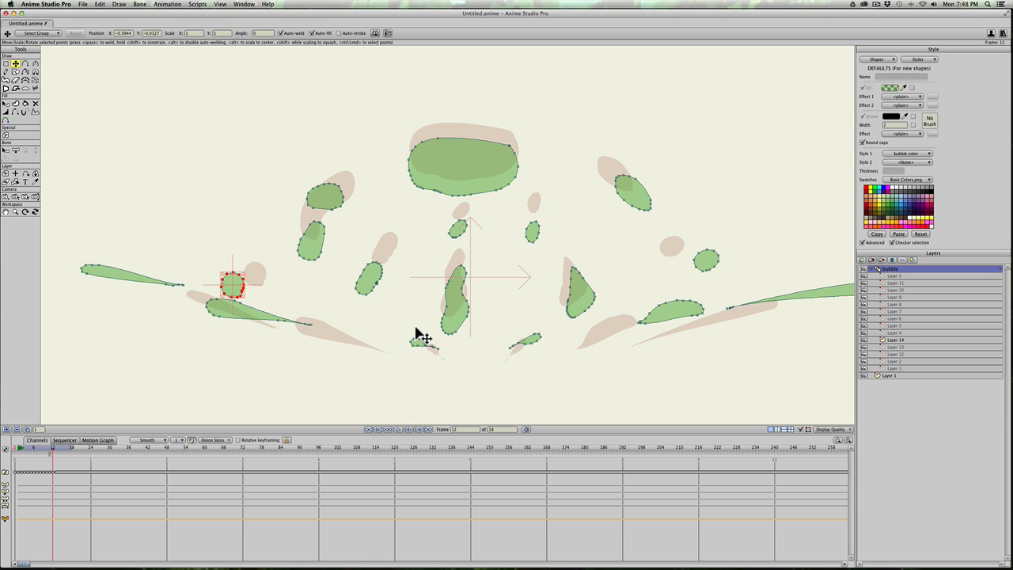
# - Reshape the three middle blobs and shrink the two small upper droplets with the Magnet tool
pyautogui.scroll(-2, 423, 336)
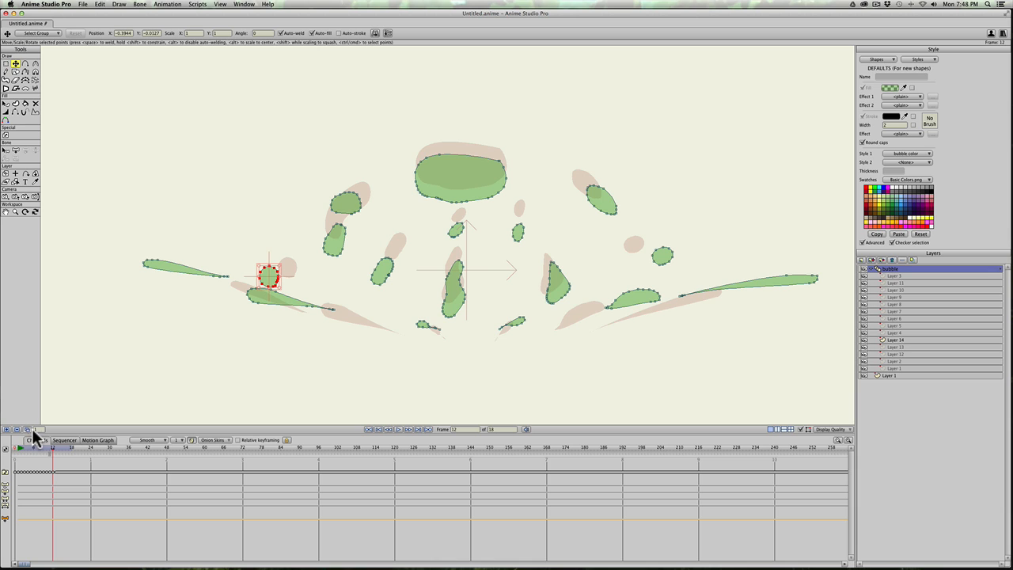
pyautogui.click(35, 71)
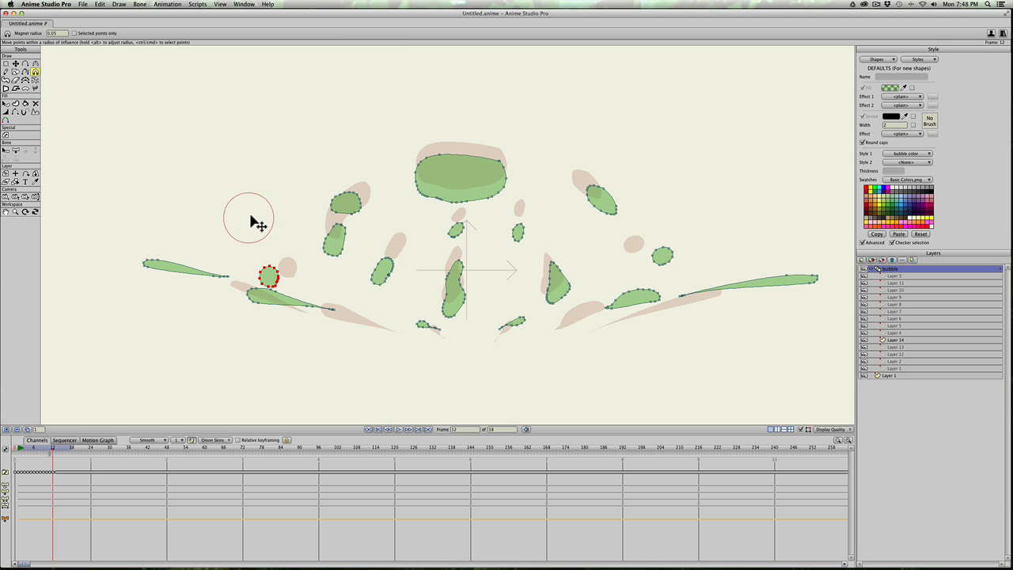
pyautogui.click(346, 204)
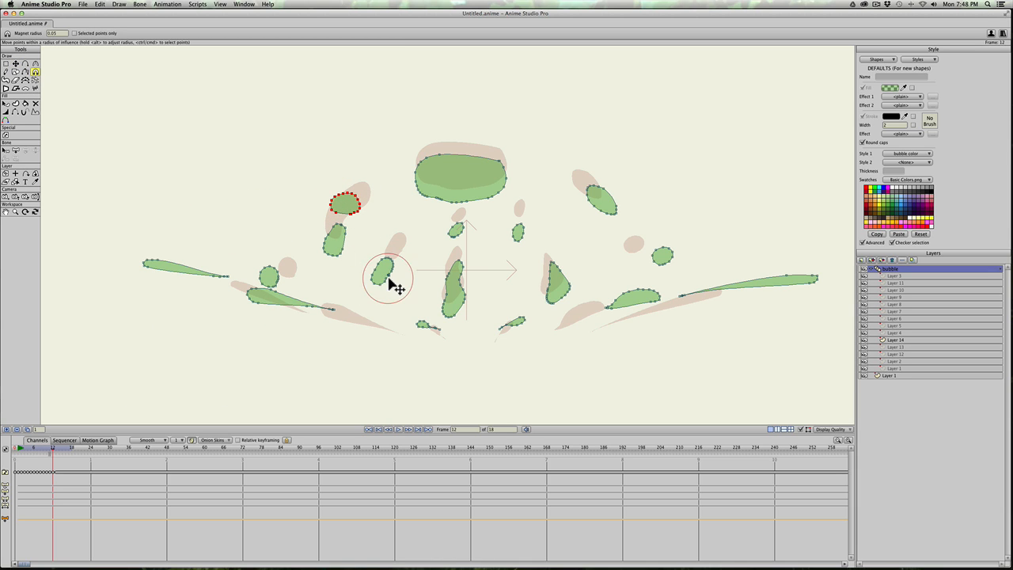
pyautogui.moveTo(390, 263); pyautogui.dragTo(387, 258)
pyautogui.moveTo(457, 265); pyautogui.dragTo(458, 281)
pyautogui.moveTo(457, 323); pyautogui.dragTo(459, 318)
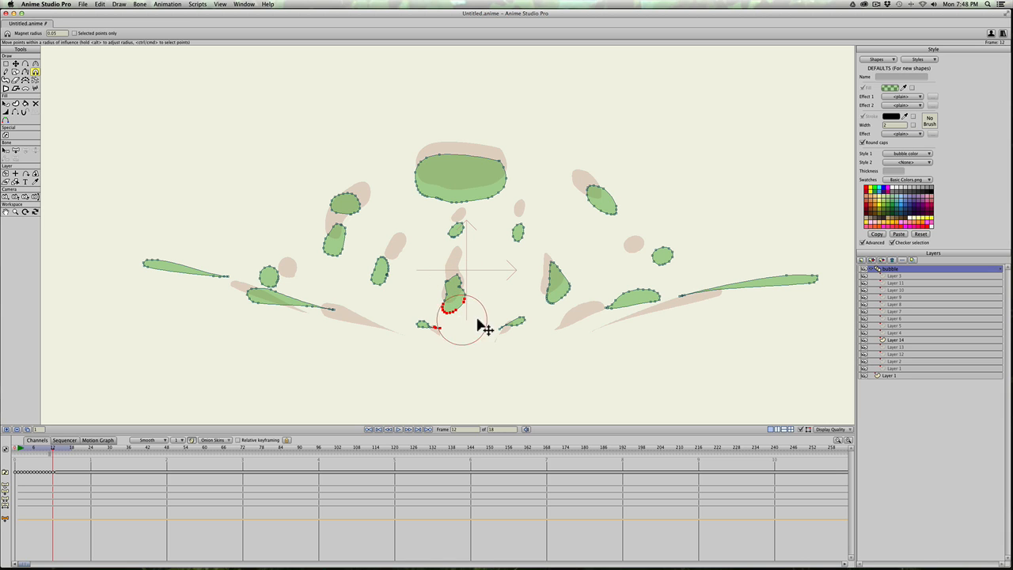
pyautogui.moveTo(554, 295)
pyautogui.mouseDown()
pyautogui.moveTo(563, 290)
pyautogui.moveTo(553, 278)
pyautogui.mouseUp()
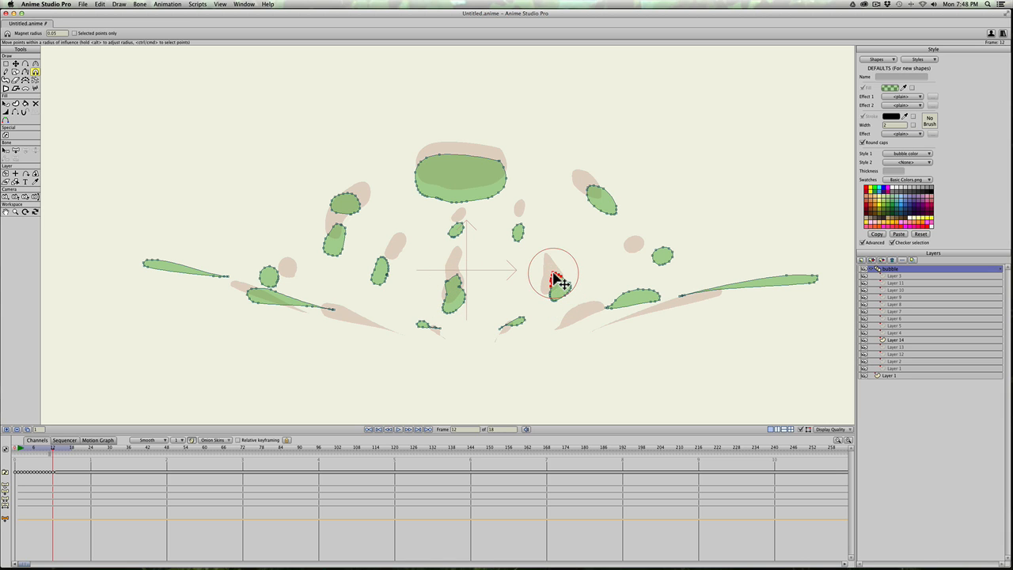
pyautogui.moveTo(520, 228)
pyautogui.mouseDown()
pyautogui.moveTo(517, 237)
pyautogui.moveTo(458, 235)
pyautogui.mouseUp()
# - Shrink the large top blob's outline and reshape the upper-right oval and right-hand round droplet with the magnet
pyautogui.moveTo(496, 171); pyautogui.dragTo(498, 198)
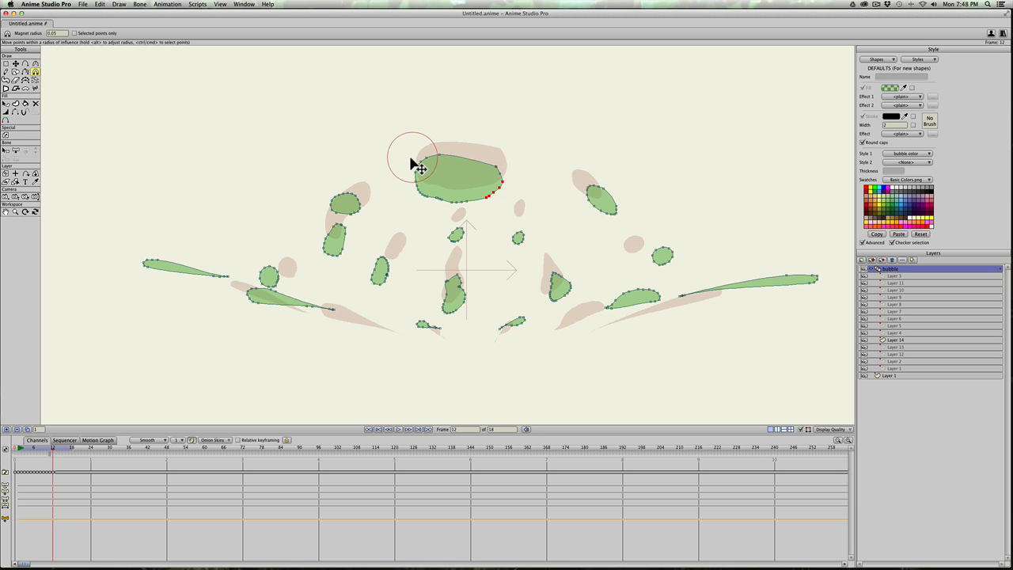
pyautogui.moveTo(413, 165); pyautogui.dragTo(438, 162)
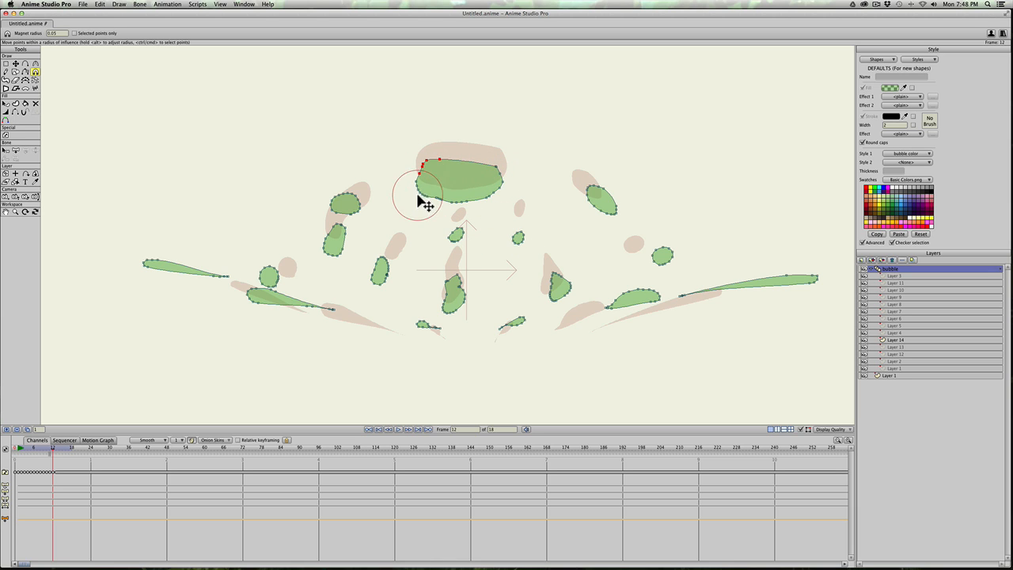
pyautogui.moveTo(424, 198); pyautogui.dragTo(426, 196)
pyautogui.moveTo(588, 188); pyautogui.dragTo(619, 219)
pyautogui.moveTo(663, 249); pyautogui.dragTo(660, 261)
pyautogui.press('t')
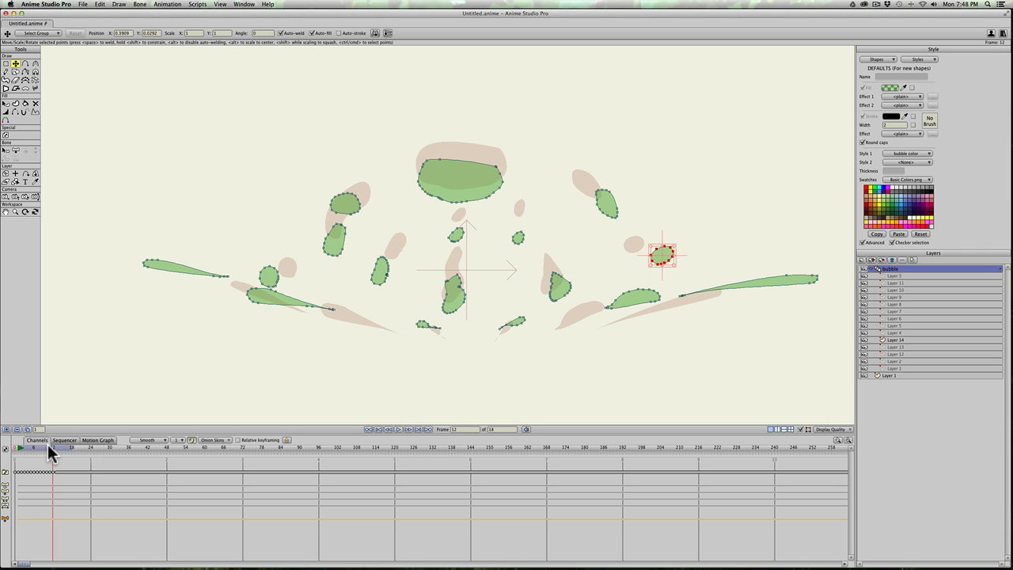
# - Duplicate the current burst drawing as a new frame at frame 13 of the bubble layer
pyautogui.moveTo(48, 445)
pyautogui.mouseDown()
pyautogui.moveTo(29, 452)
pyautogui.moveTo(59, 448)
pyautogui.moveTo(35, 457)
pyautogui.moveTo(46, 458)
pyautogui.mouseUp()
pyautogui.moveTo(50, 457); pyautogui.dragTo(52, 458)
pyautogui.click(27, 430)
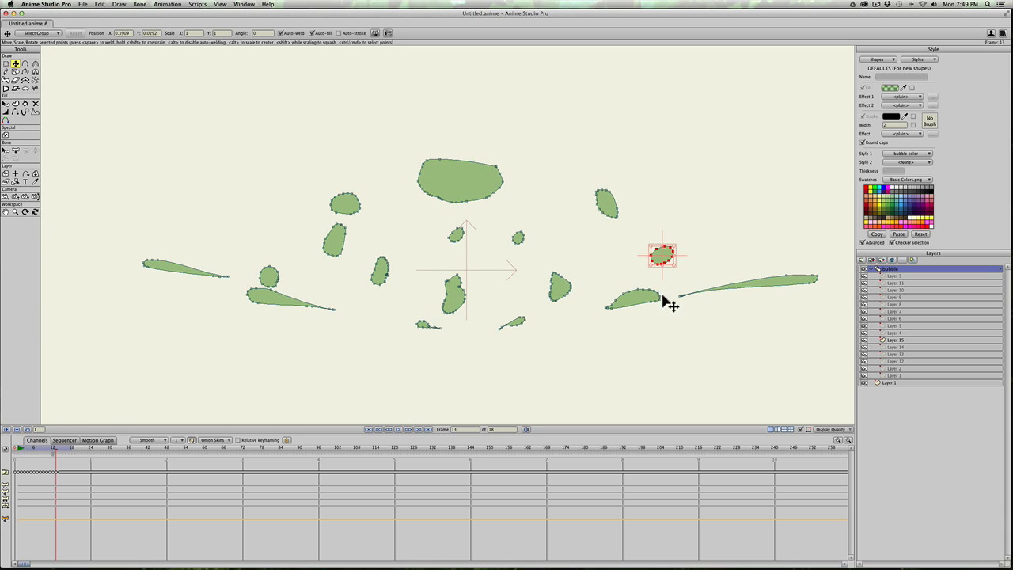
# - Move the long right-hand streak outward, rotate it so its outer end tips downward, and shorten it
pyautogui.click(760, 287)
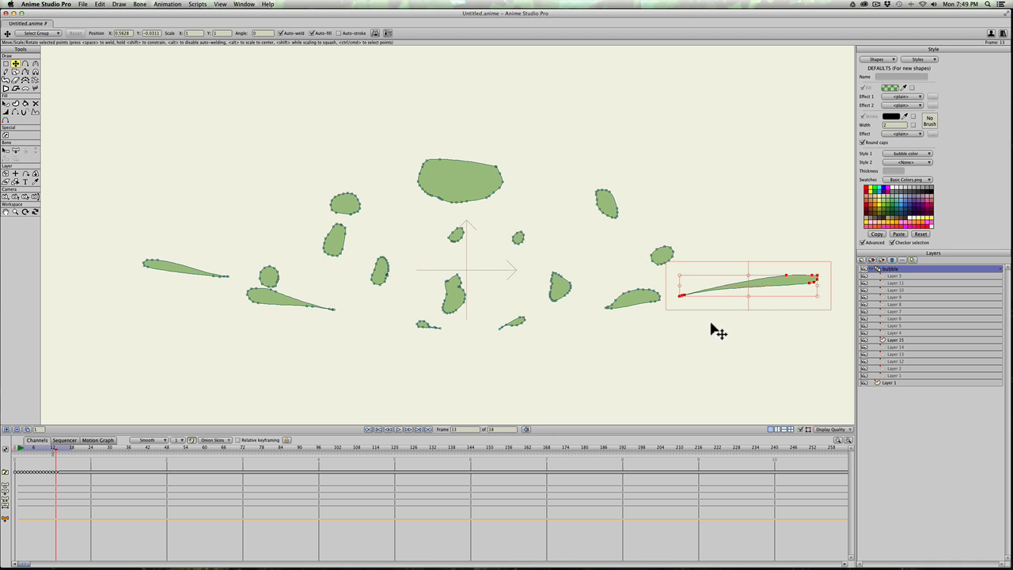
pyautogui.moveTo(728, 347); pyautogui.dragTo(624, 339)
pyautogui.scroll(-2, 506, 324)
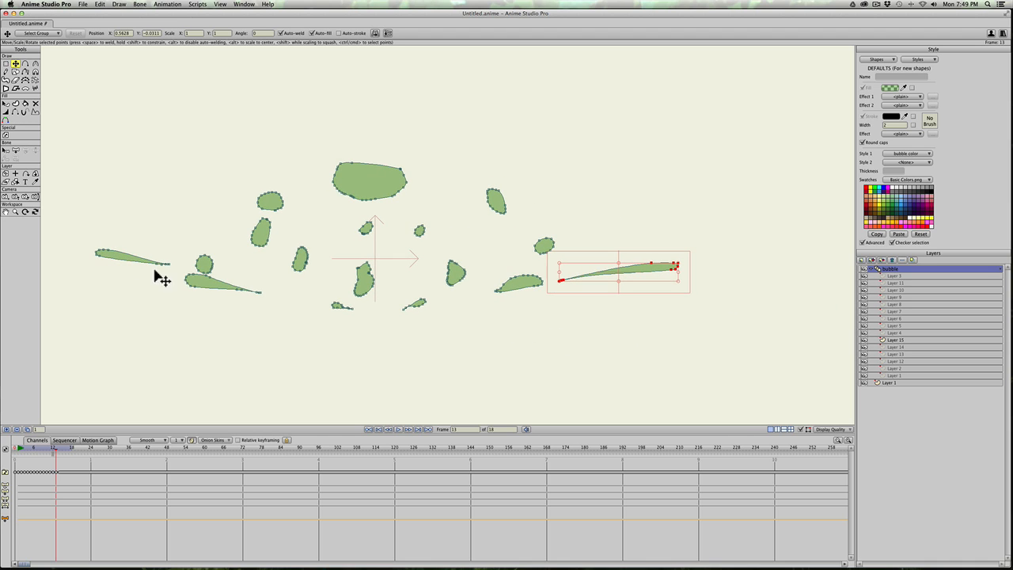
pyautogui.moveTo(651, 274); pyautogui.dragTo(690, 275)
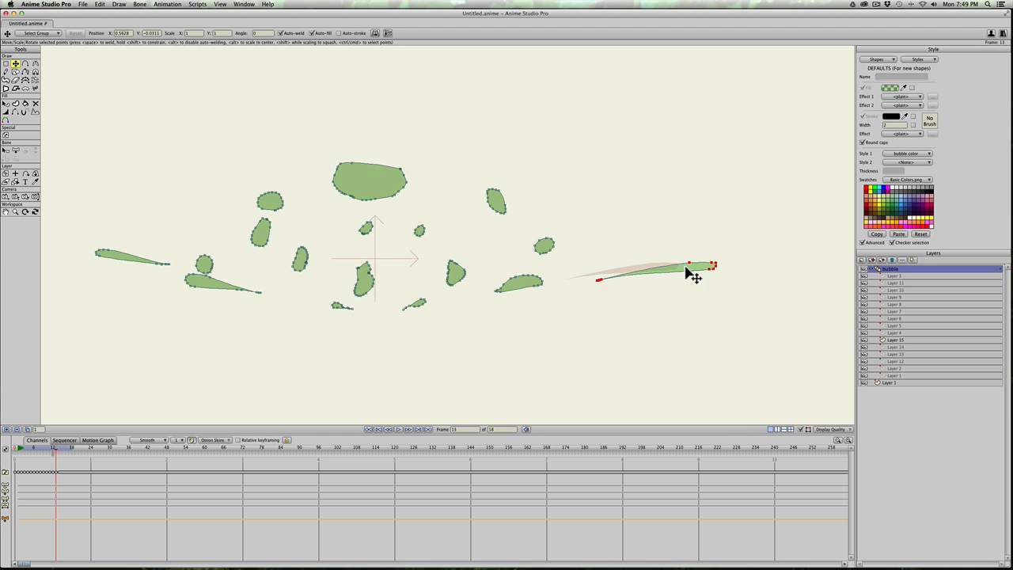
pyautogui.moveTo(595, 272); pyautogui.dragTo(606, 255)
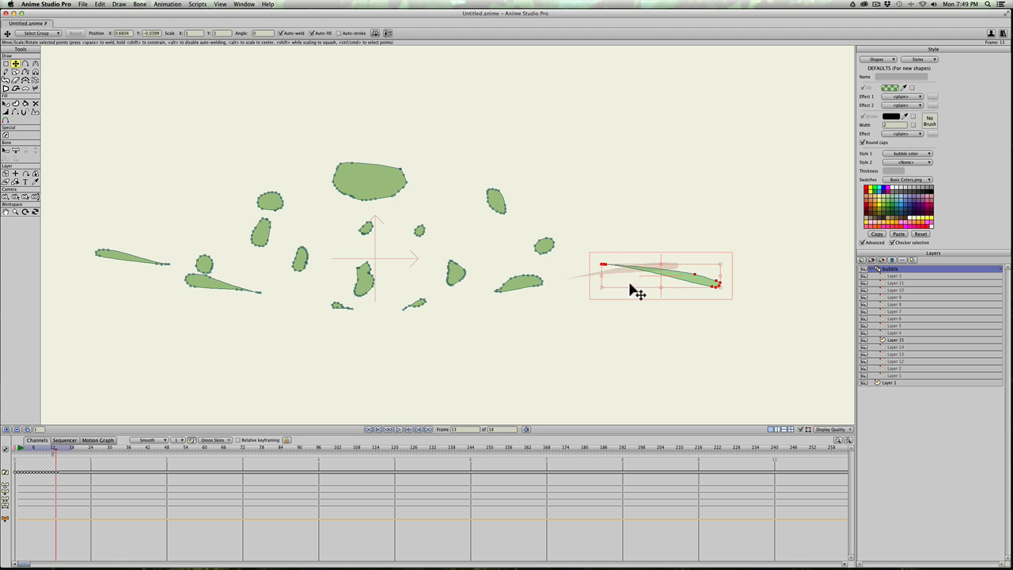
pyautogui.moveTo(682, 275)
pyautogui.mouseDown()
pyautogui.moveTo(671, 287)
pyautogui.moveTo(695, 276)
pyautogui.moveTo(660, 268)
pyautogui.moveTo(673, 274)
pyautogui.mouseUp()
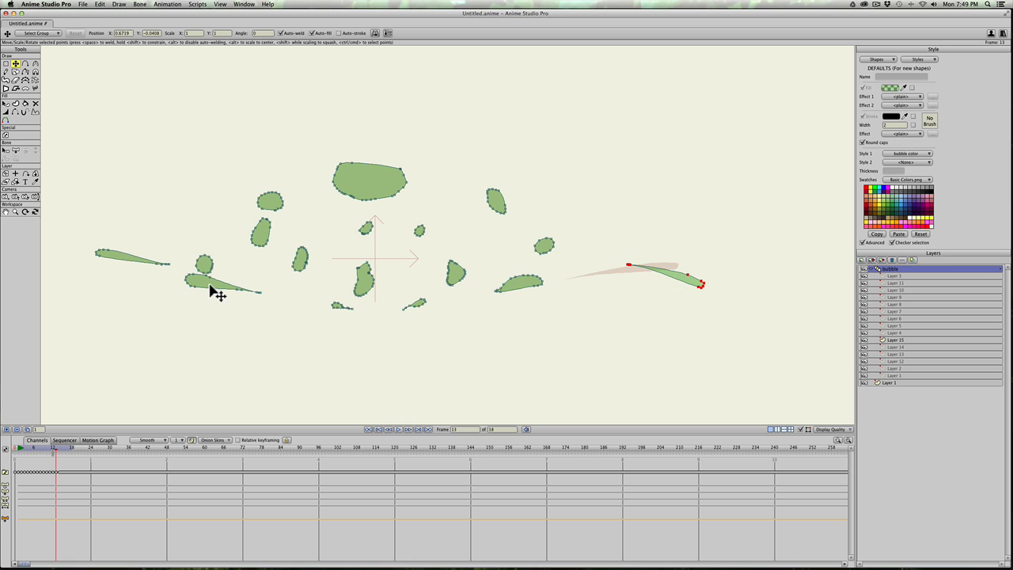
# - Move the two left tailed droplets outward with their outer ends tilted down, and flatten the round droplet near them
pyautogui.moveTo(212, 292); pyautogui.dragTo(145, 302)
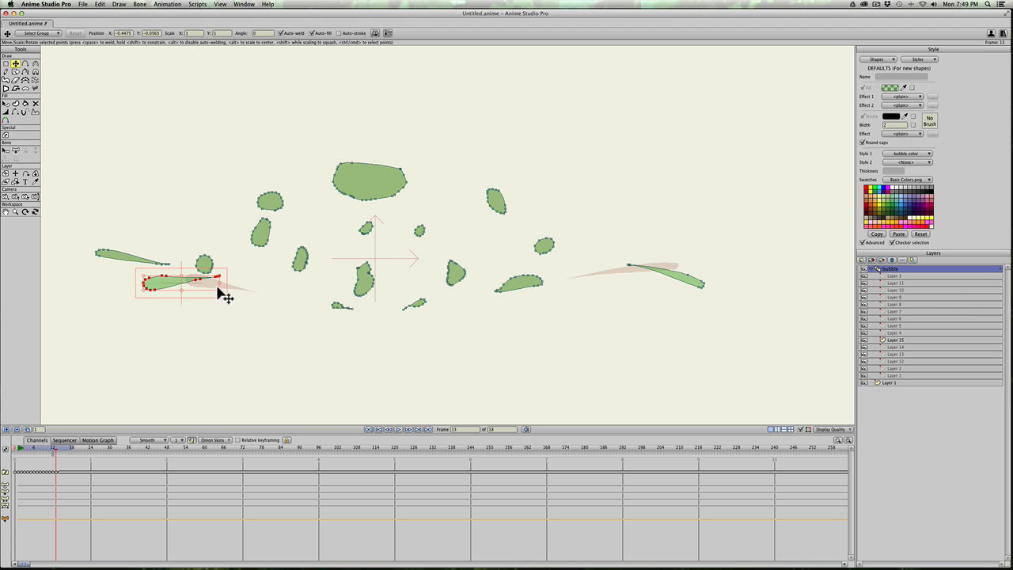
pyautogui.click(132, 256)
pyautogui.moveTo(84, 256)
pyautogui.mouseDown()
pyautogui.moveTo(90, 271)
pyautogui.moveTo(100, 264)
pyautogui.mouseUp()
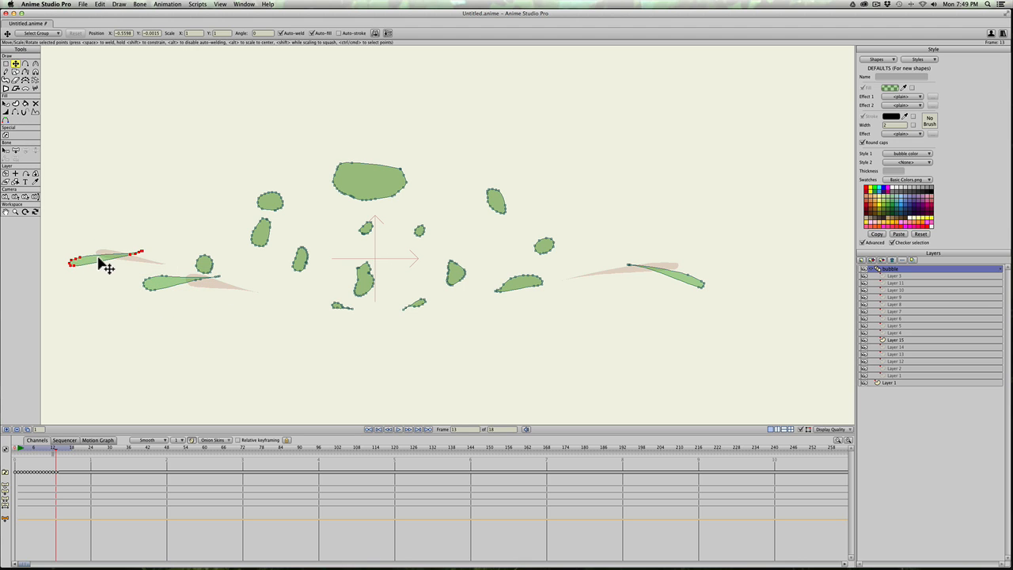
pyautogui.click(205, 269)
pyautogui.moveTo(204, 254); pyautogui.dragTo(205, 268)
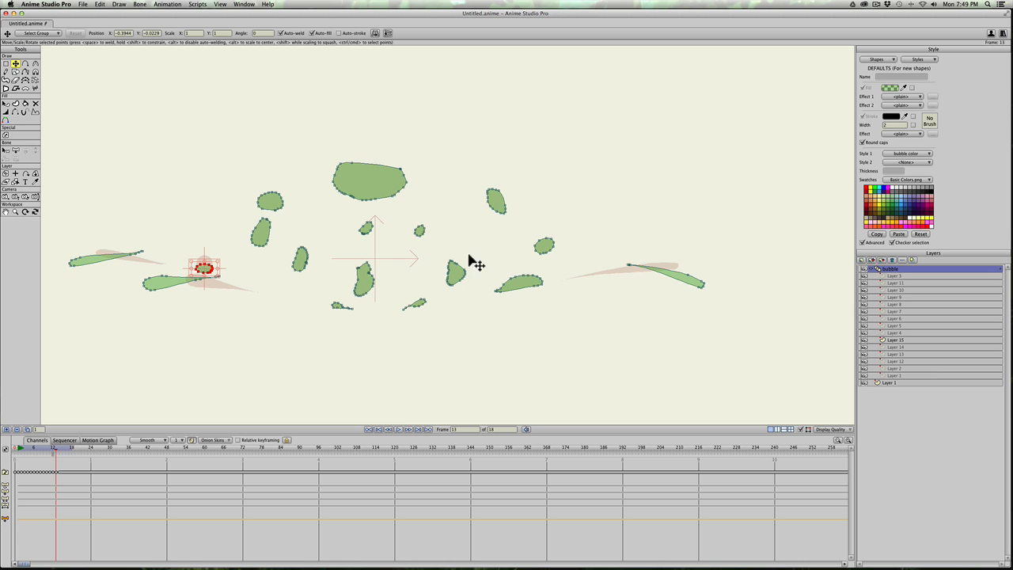
# - Squash the central blob and the two ovals to its left downward into shorter, flatter shapes
pyautogui.scroll(1, 352, 256)
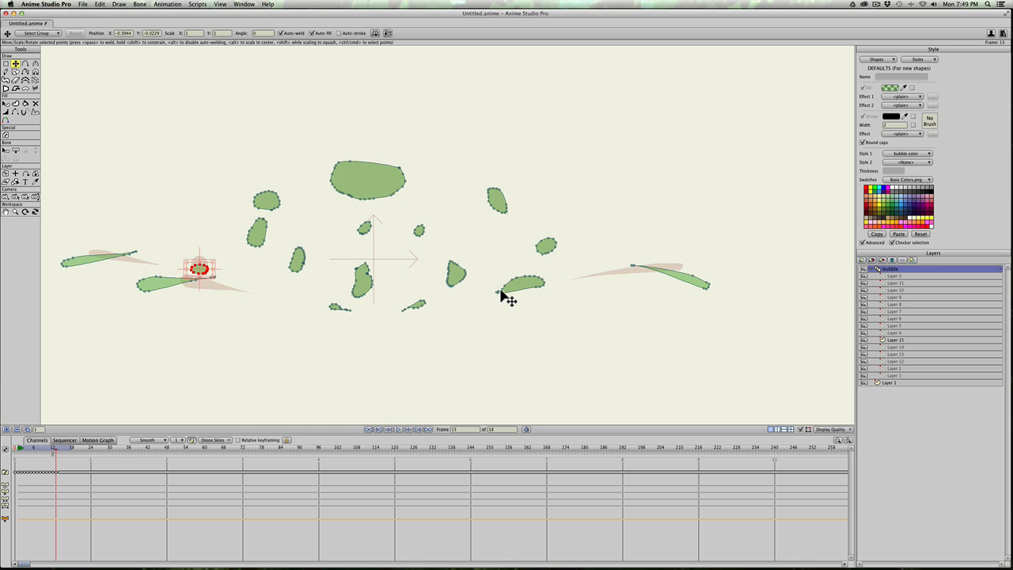
pyautogui.click(356, 282)
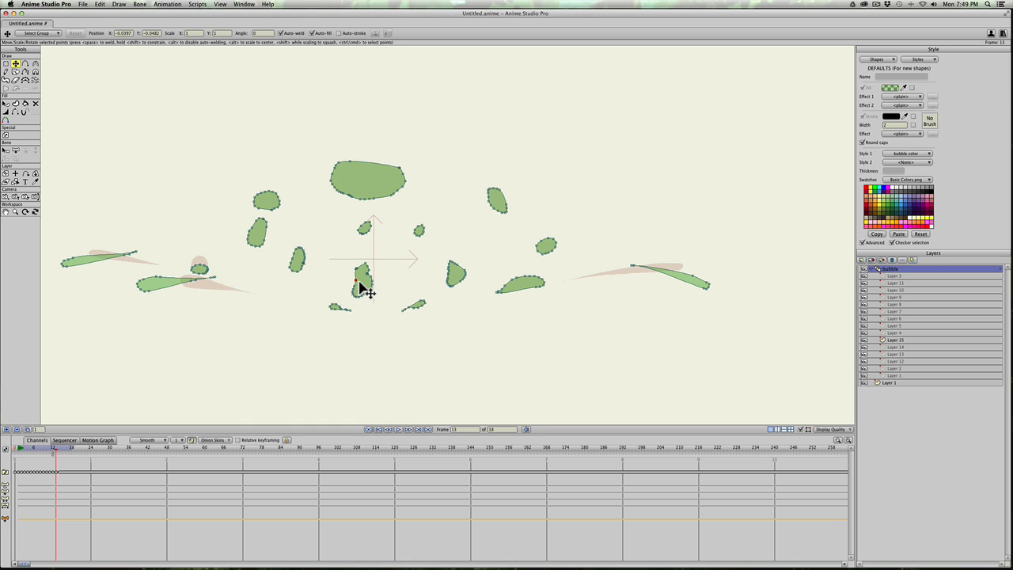
pyautogui.click(359, 281)
pyautogui.moveTo(367, 300)
pyautogui.mouseDown()
pyautogui.moveTo(360, 280)
pyautogui.moveTo(369, 287)
pyautogui.mouseUp()
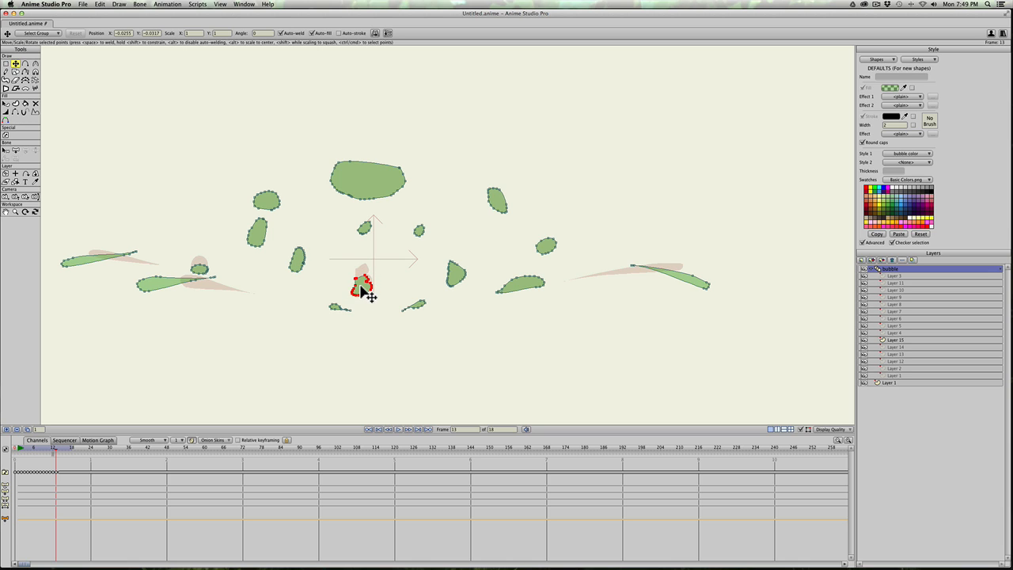
pyautogui.click(299, 262)
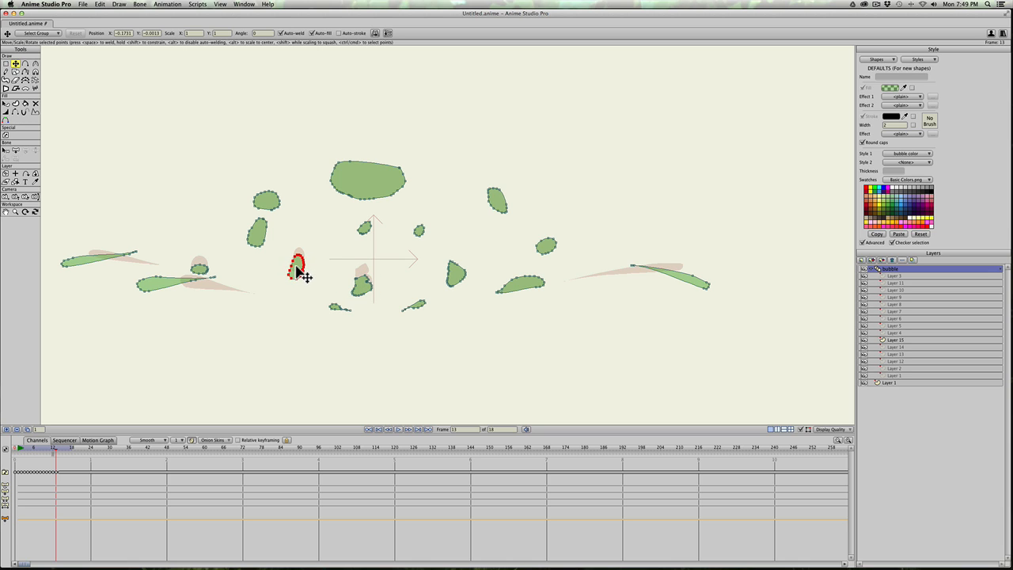
pyautogui.moveTo(299, 262)
pyautogui.mouseDown()
pyautogui.moveTo(301, 280)
pyautogui.moveTo(271, 277)
pyautogui.moveTo(305, 268)
pyautogui.mouseUp()
pyautogui.click(257, 231)
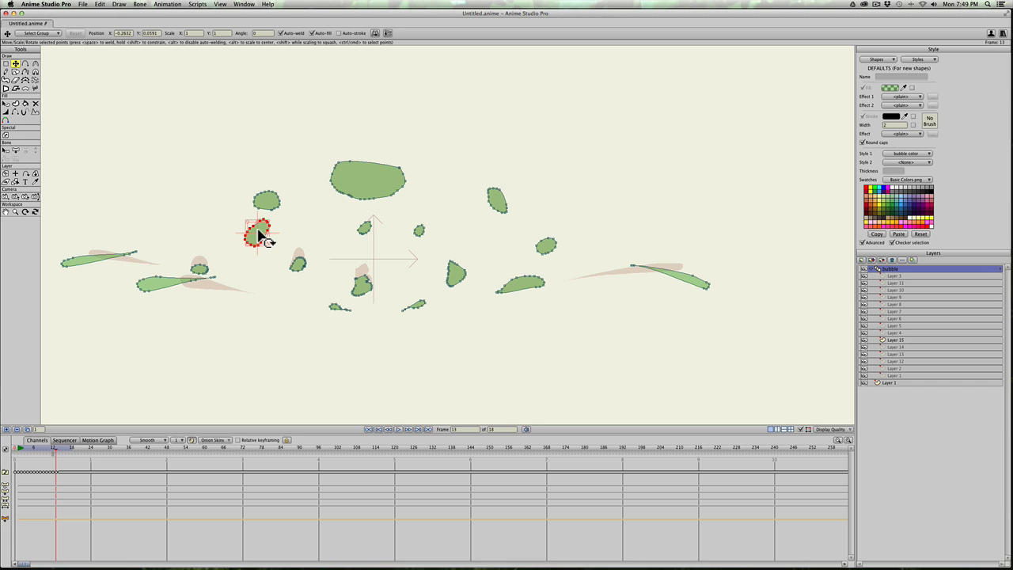
pyautogui.scroll(5, 256, 225)
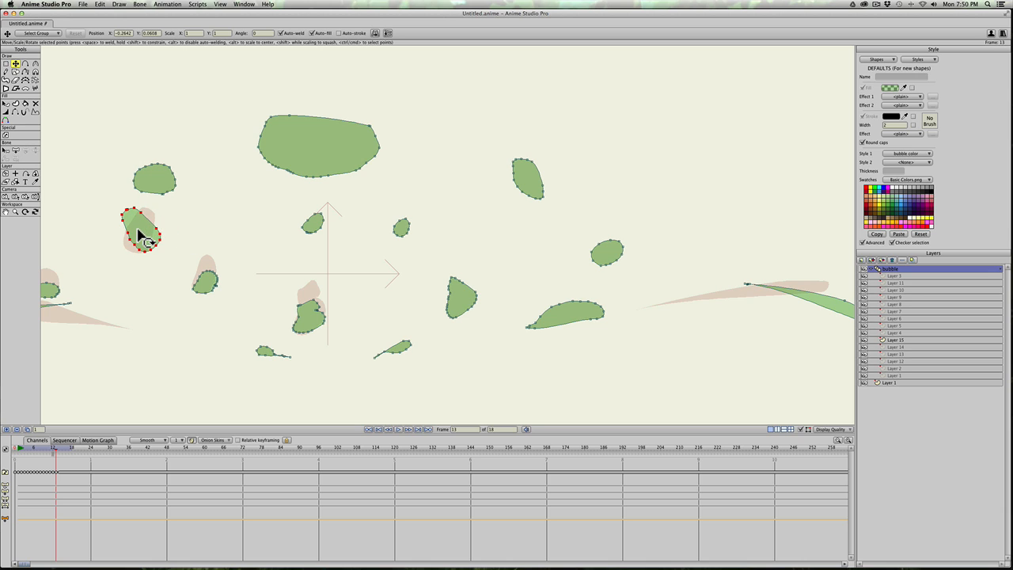
pyautogui.moveTo(140, 217); pyautogui.dragTo(139, 239)
# - Flatten the two small droplets below the large top blob and squash the middle-right blob downward
pyautogui.click(312, 225)
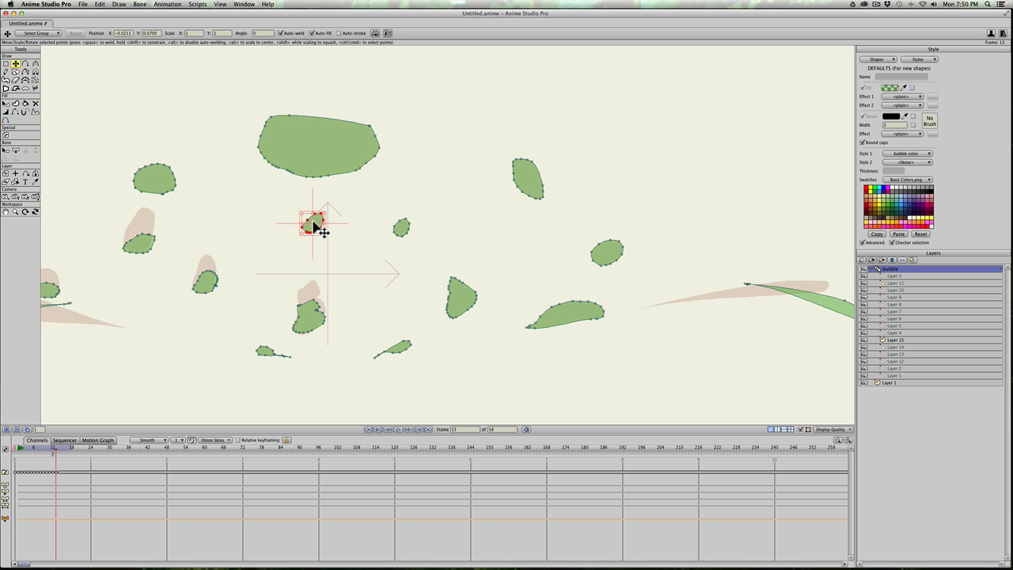
pyautogui.moveTo(313, 218); pyautogui.dragTo(319, 229)
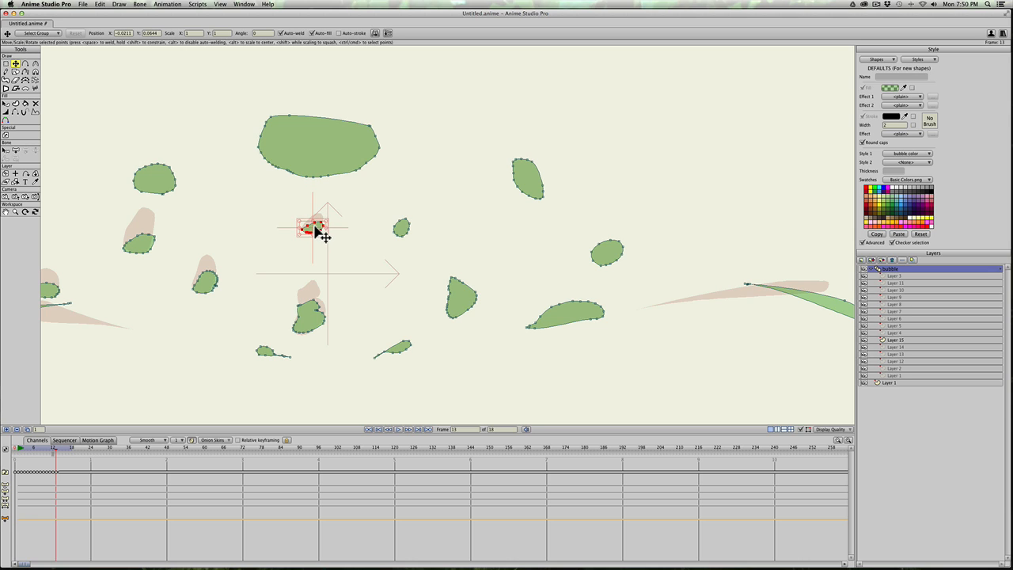
pyautogui.click(402, 227)
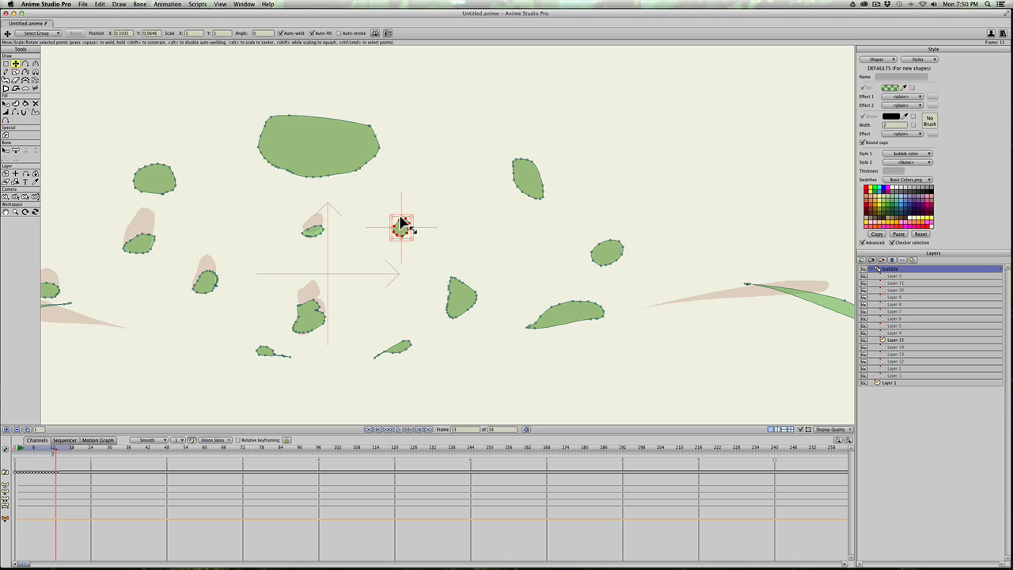
pyautogui.moveTo(401, 218); pyautogui.dragTo(402, 228)
pyautogui.click(457, 282)
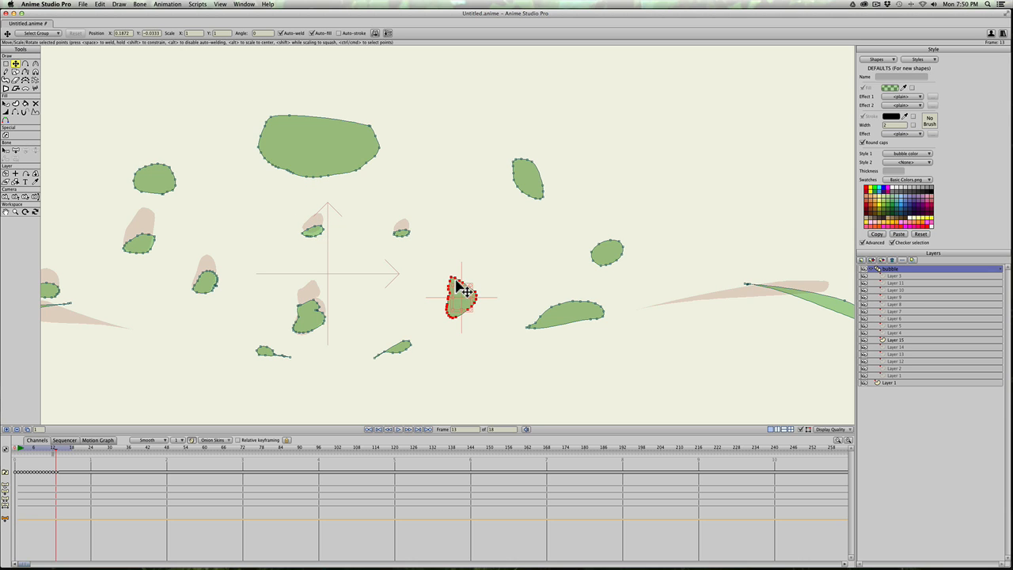
pyautogui.moveTo(459, 286); pyautogui.dragTo(470, 314)
# - Move the right-hand tailed droplet outward and rotate it so its thick end tips downward
pyautogui.click(580, 320)
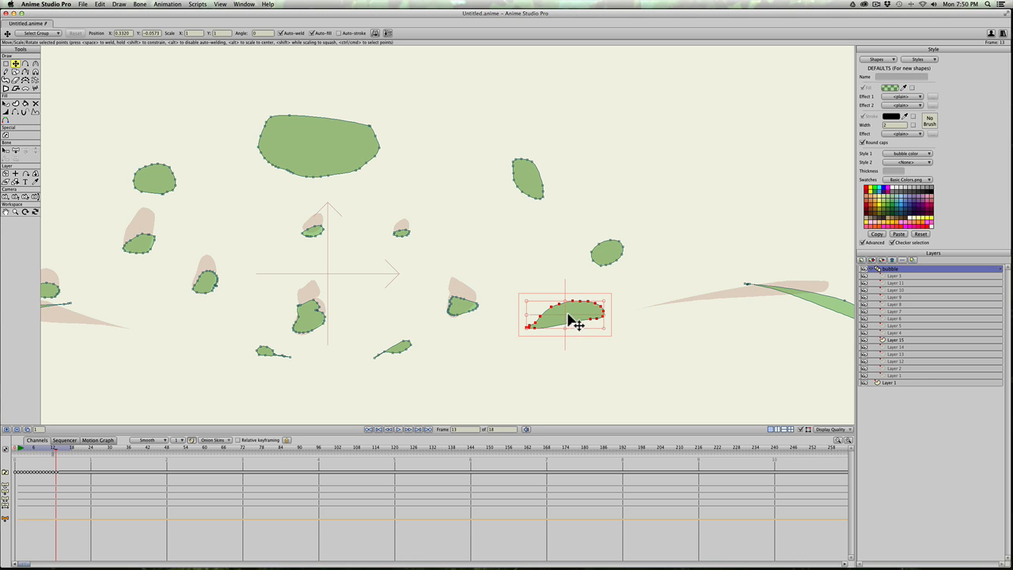
pyautogui.moveTo(568, 313)
pyautogui.mouseDown()
pyautogui.moveTo(599, 323)
pyautogui.moveTo(563, 305)
pyautogui.moveTo(581, 310)
pyautogui.mouseUp()
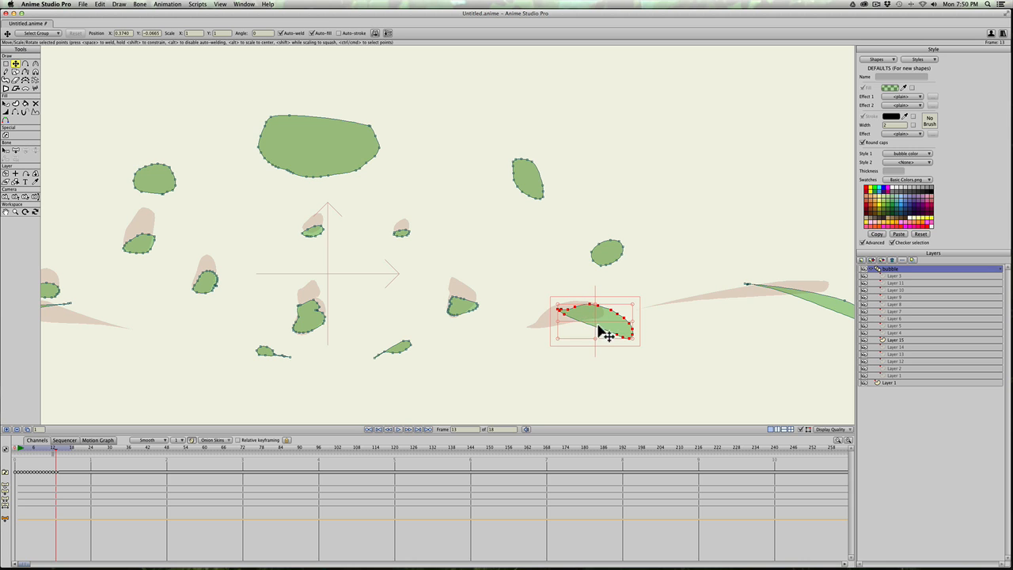
pyautogui.click(602, 349)
# - Shift the upper-right oval and a flattened right-hand round droplet outward and down, and lower the large top blob
pyautogui.moveTo(536, 197); pyautogui.dragTo(615, 277)
pyautogui.click(608, 252)
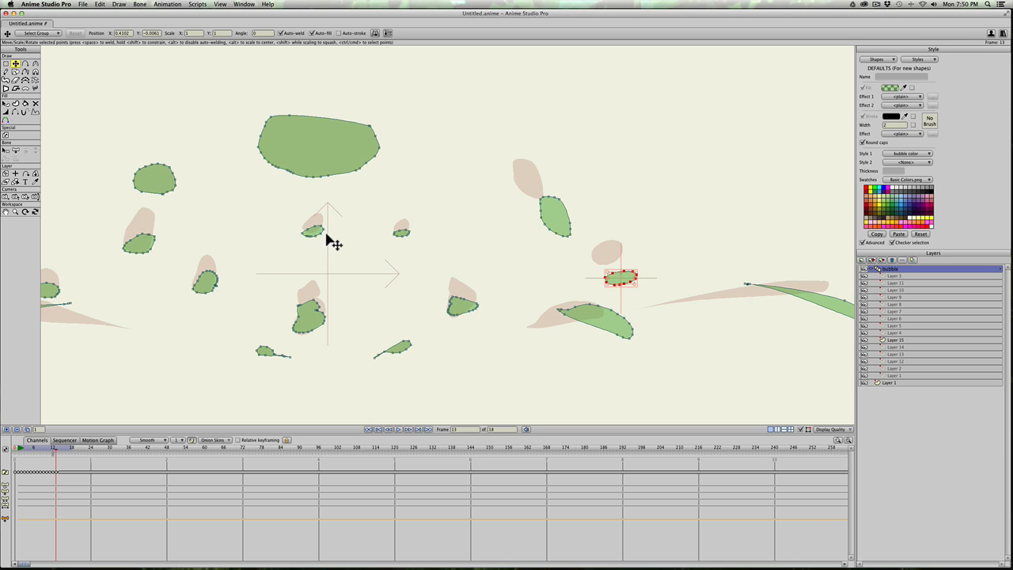
pyautogui.click(308, 157)
pyautogui.moveTo(308, 157); pyautogui.dragTo(308, 186)
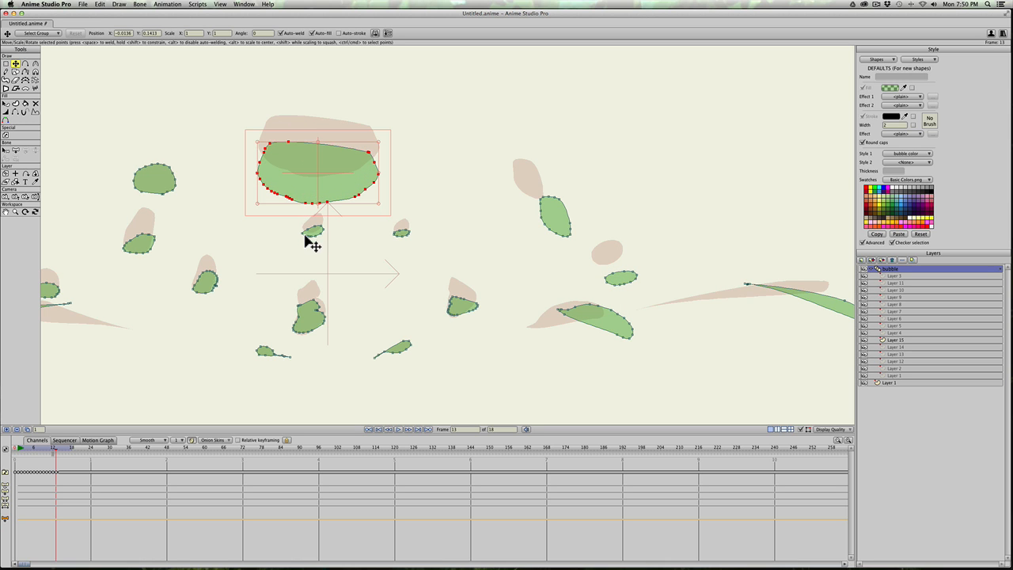
pyautogui.scroll(1, 277, 323)
pyautogui.moveTo(277, 327); pyautogui.dragTo(369, 308)
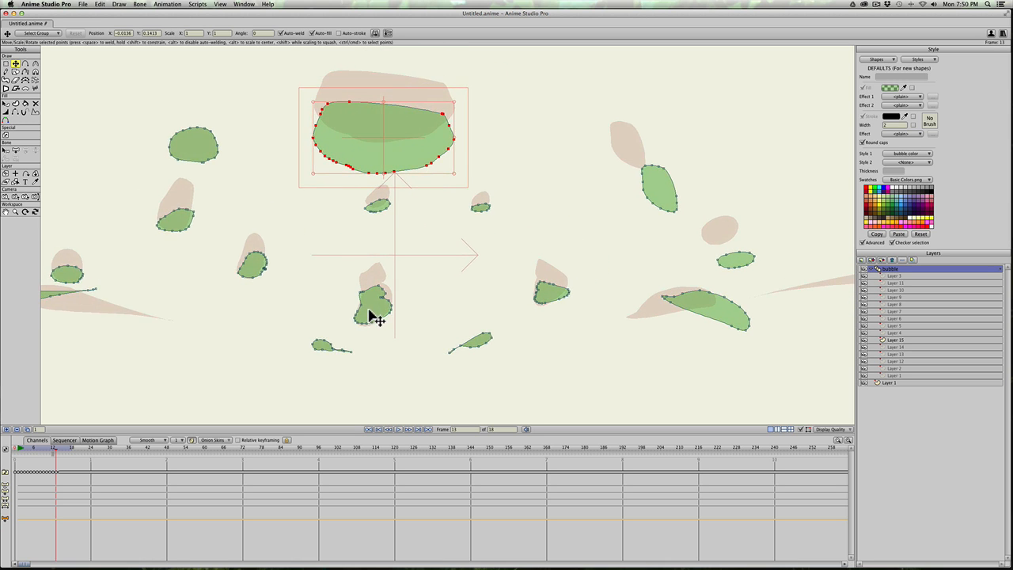
pyautogui.scroll(-1, 370, 312)
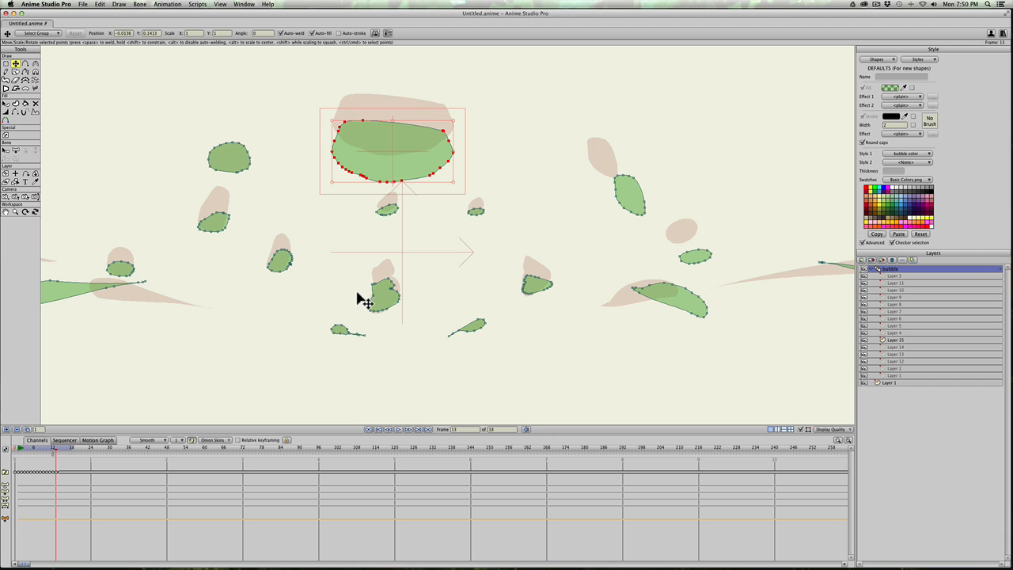
pyautogui.scroll(1, 356, 298)
pyautogui.scroll(1, 348, 316)
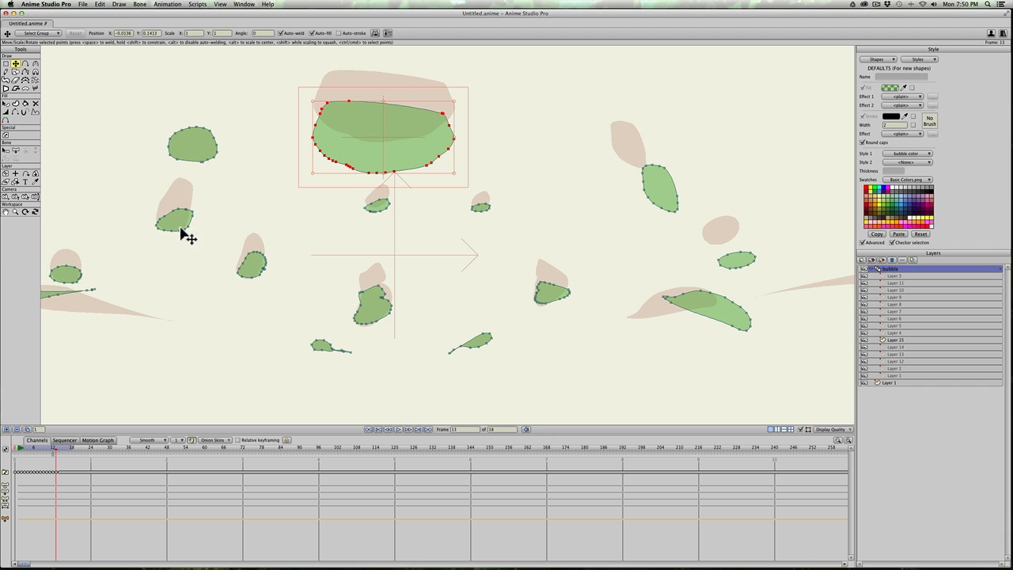
pyautogui.click(6, 72)
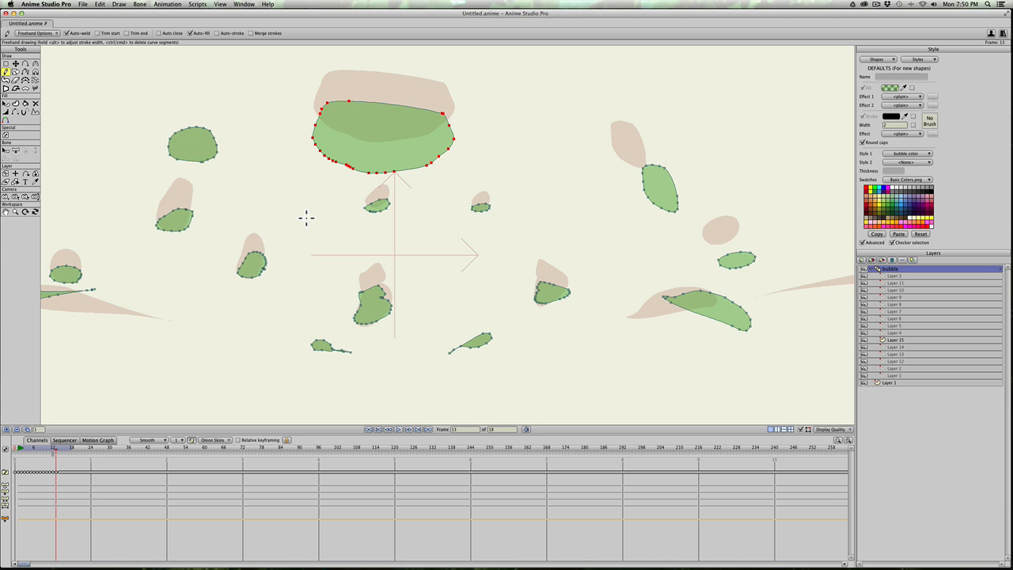
pyautogui.press('t')
# - Pull points along the middle-right blob's upper edge outward and inward to form jagged splash spikes
pyautogui.scroll(1, 150, 229)
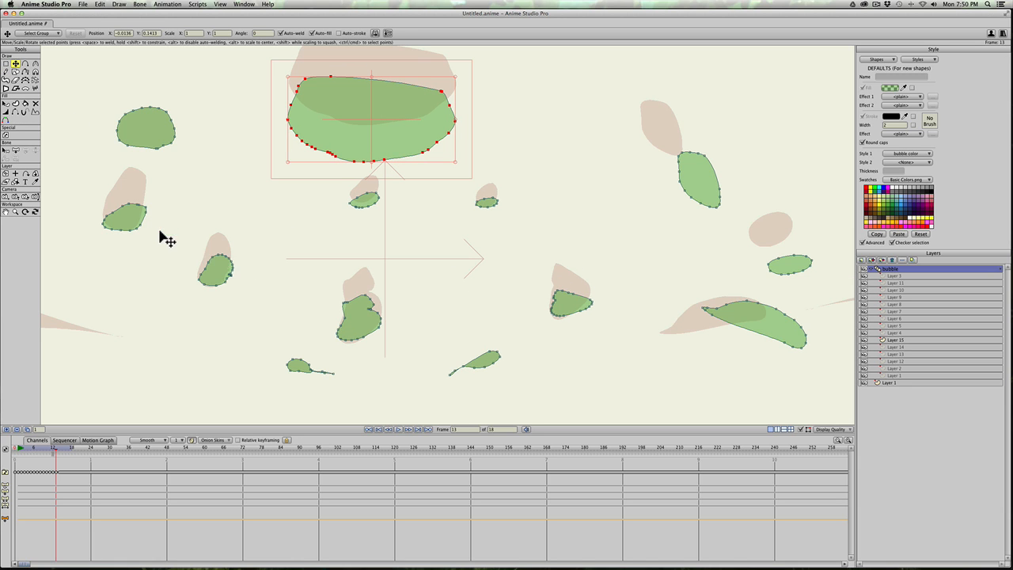
pyautogui.scroll(2, 603, 323)
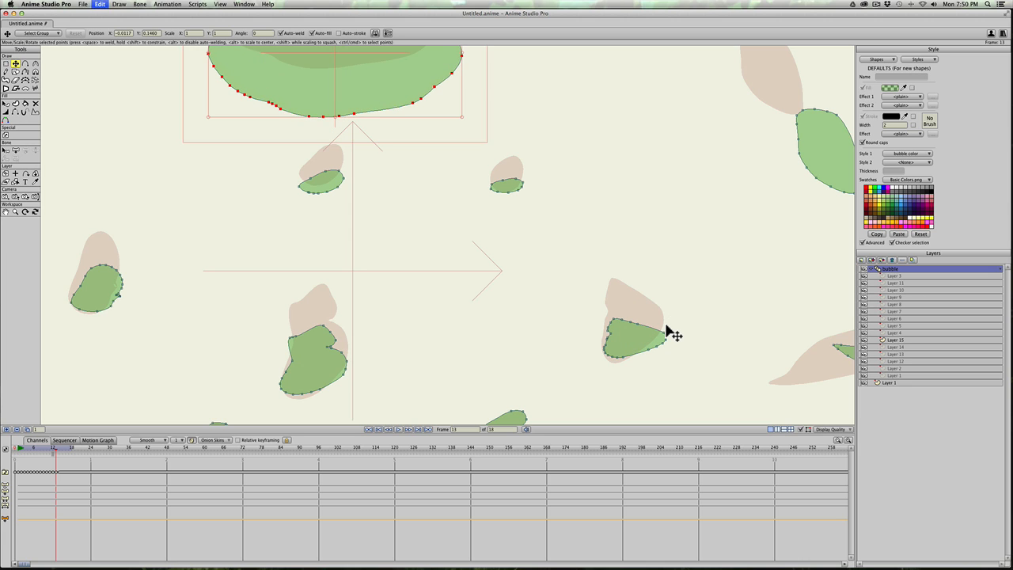
pyautogui.click(666, 336)
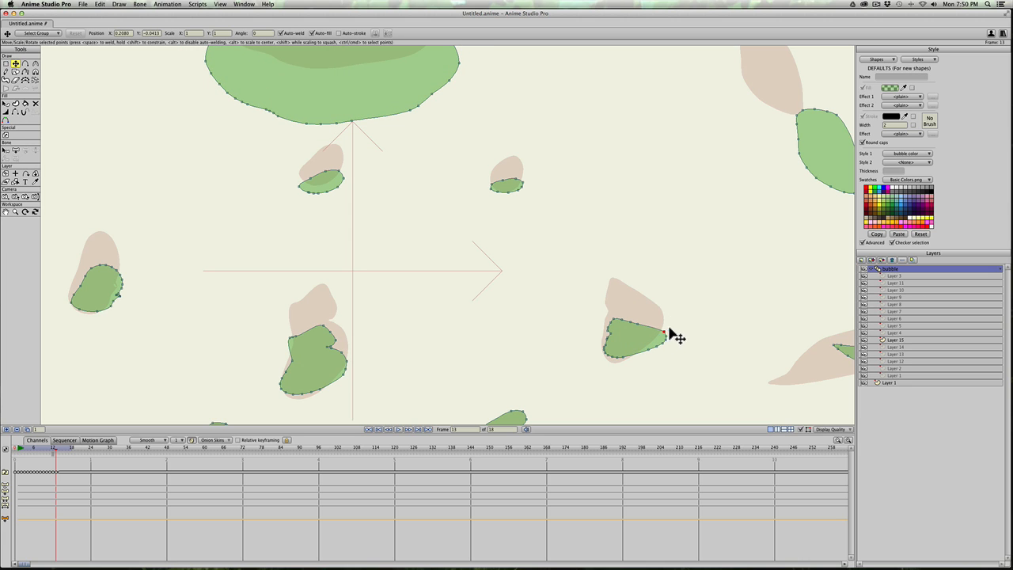
pyautogui.moveTo(671, 335); pyautogui.dragTo(622, 334)
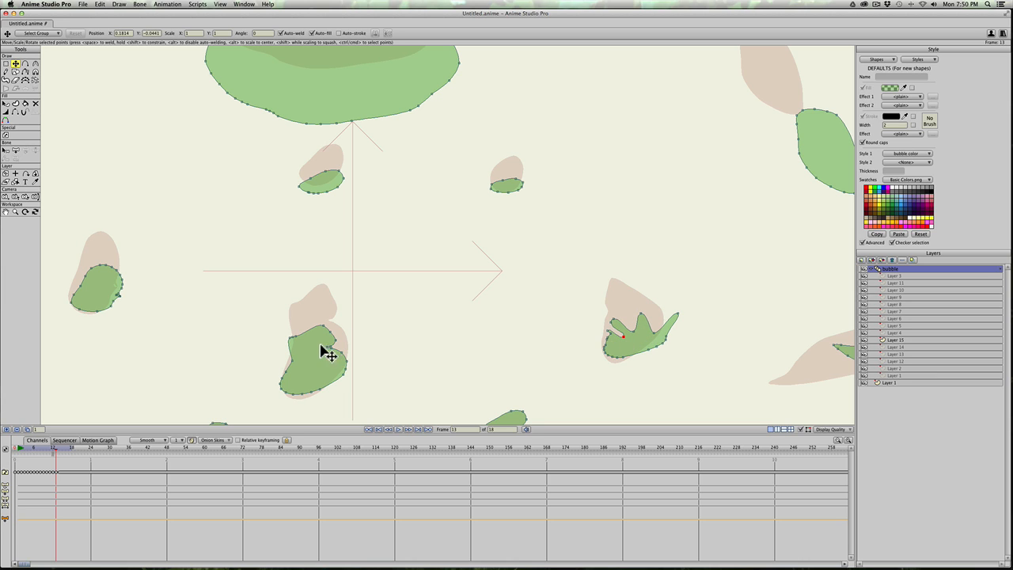
pyautogui.press('c')
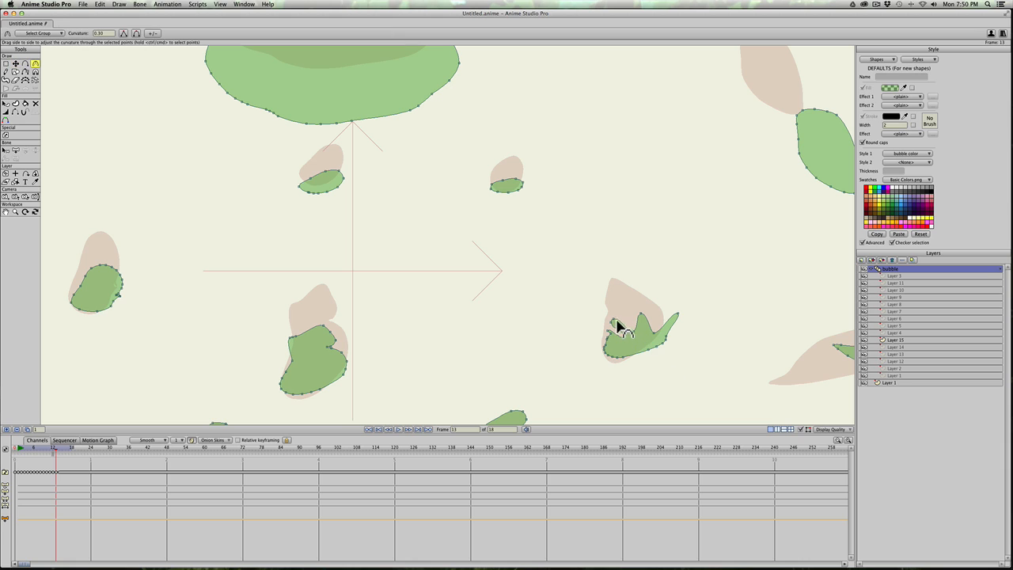
pyautogui.press('t')
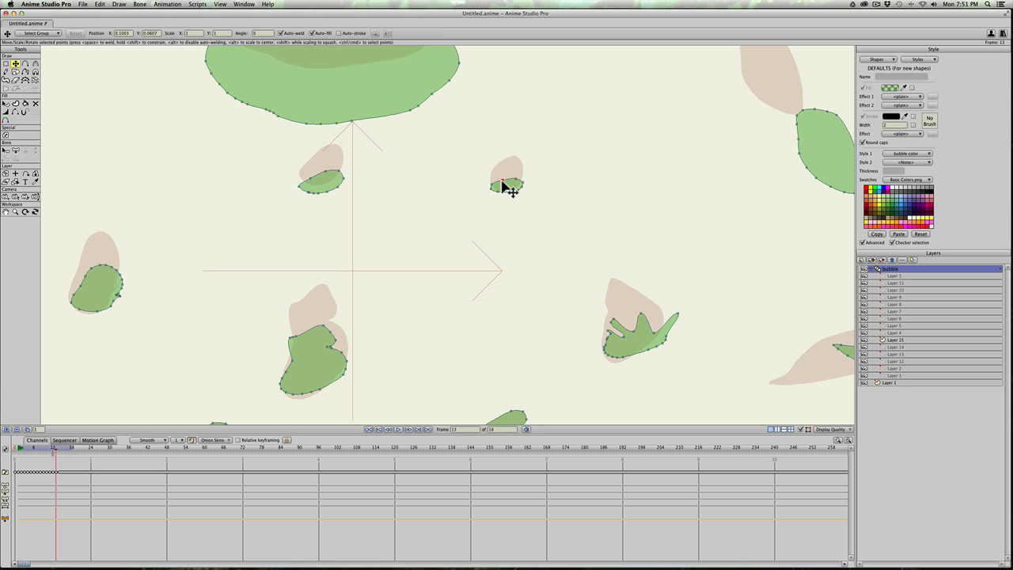
# - Reshape the two small flattened droplets below the large top blob into spiky splashes by moving their edge points
pyautogui.moveTo(502, 180); pyautogui.dragTo(532, 178)
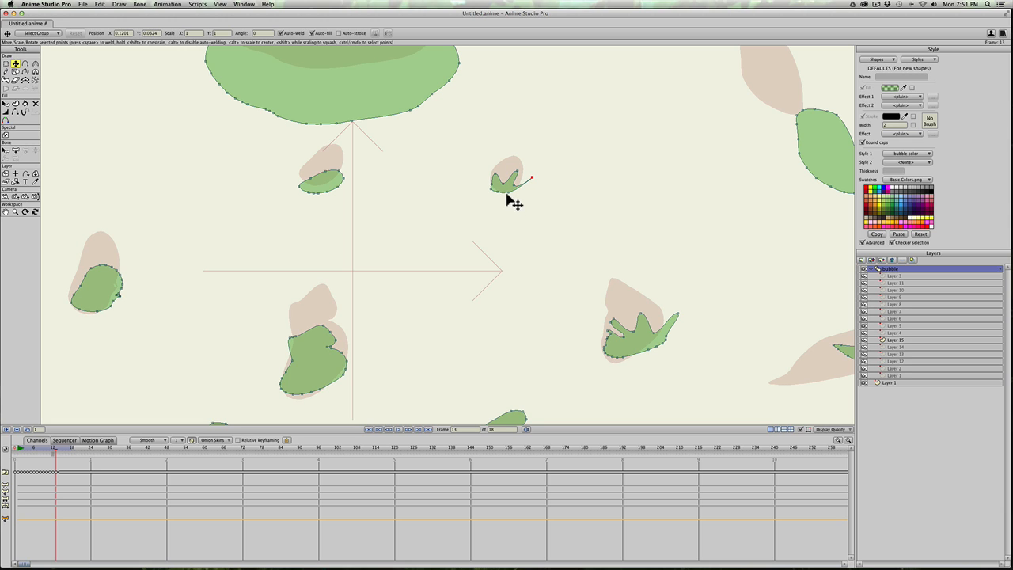
pyautogui.moveTo(492, 189); pyautogui.dragTo(476, 183)
pyautogui.moveTo(342, 172); pyautogui.dragTo(305, 188)
pyautogui.moveTo(185, 307); pyautogui.dragTo(388, 265)
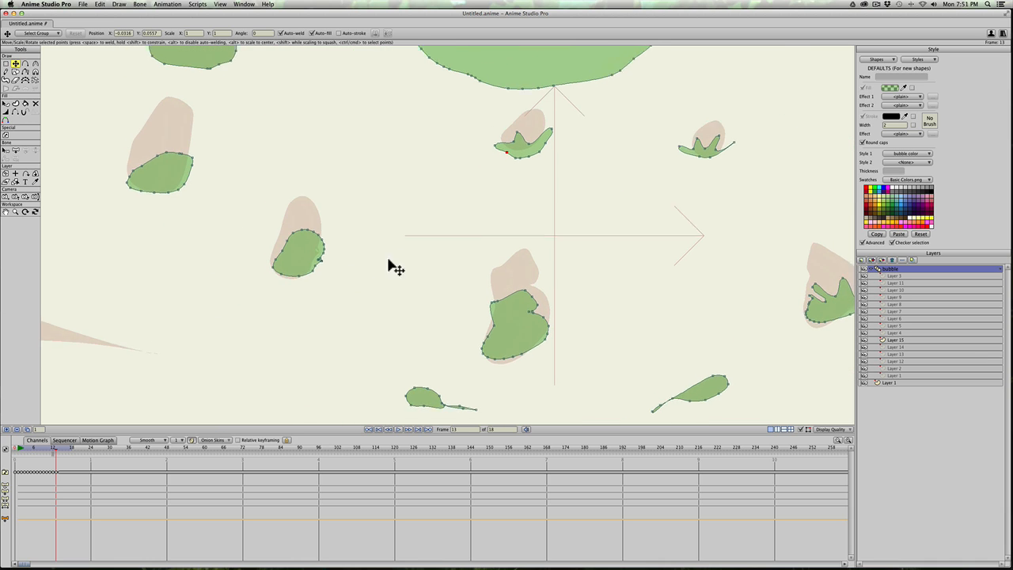
# - Pull points along the upper edges of the two flattened left-hand droplets outward and inward to form splash spikes
pyautogui.moveTo(337, 229); pyautogui.dragTo(282, 235)
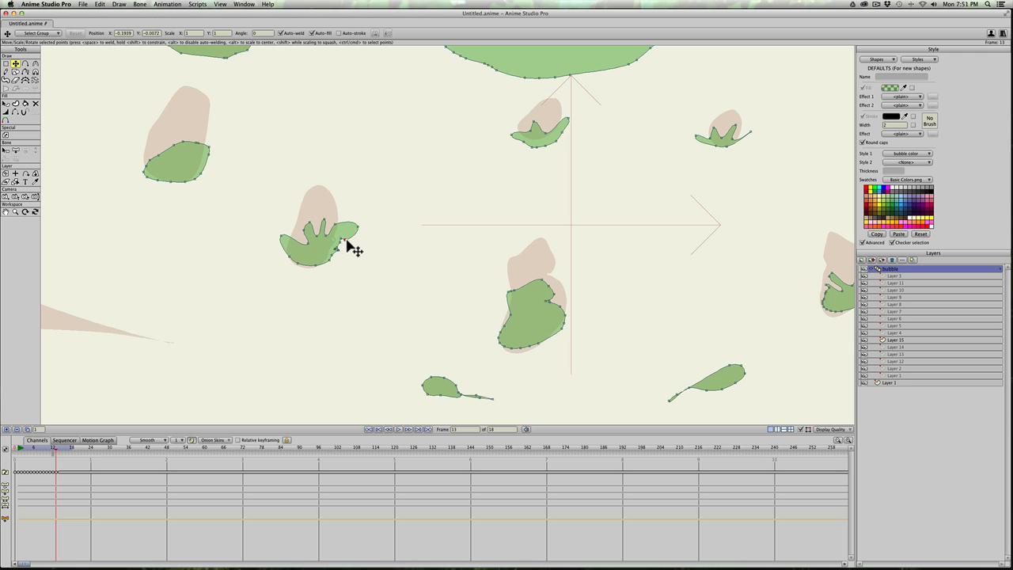
pyautogui.moveTo(321, 272); pyautogui.dragTo(448, 319)
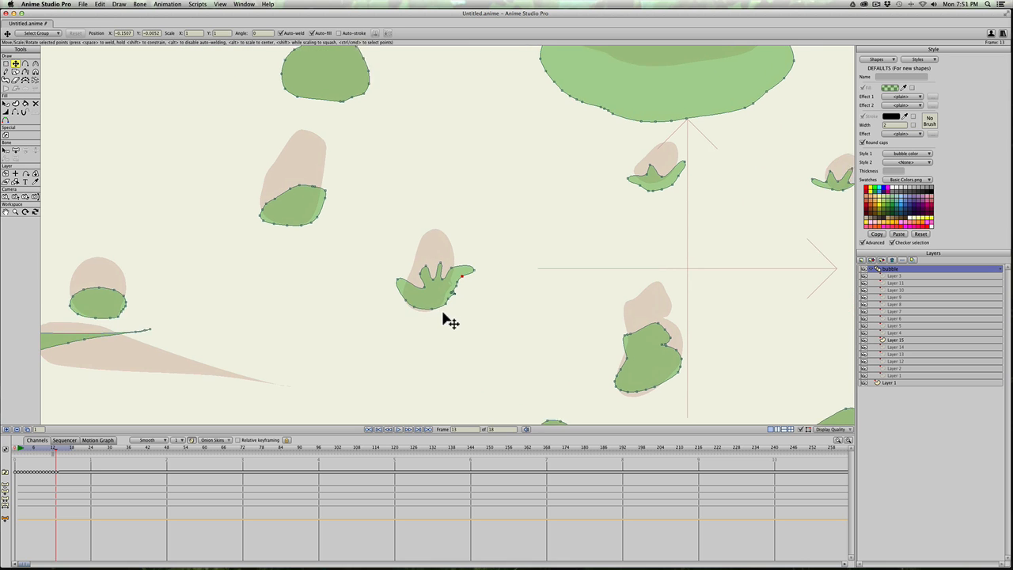
pyautogui.moveTo(328, 208); pyautogui.dragTo(286, 204)
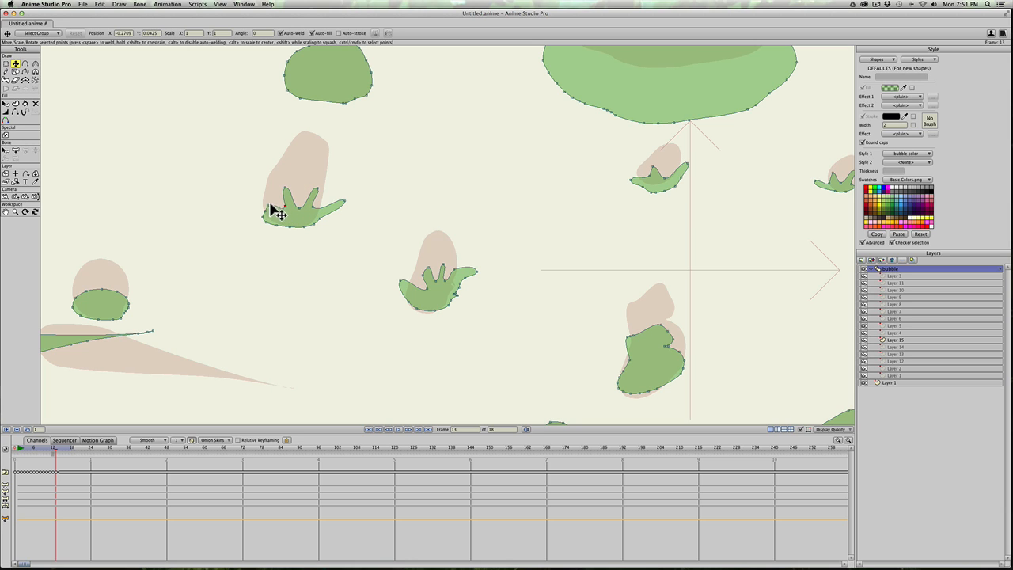
pyautogui.moveTo(244, 246); pyautogui.dragTo(386, 195)
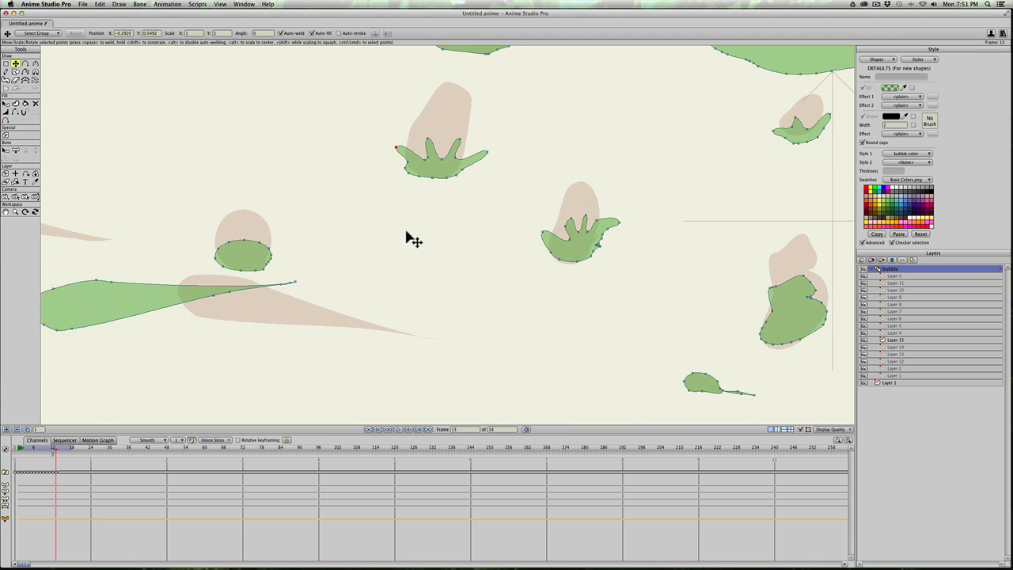
# - Reshape the notched blob near the lower centre into a jagged splash by pulling its upper edge points into spikes
pyautogui.scroll(-2, 406, 233)
pyautogui.moveTo(497, 246); pyautogui.dragTo(313, 228)
pyautogui.scroll(-3, 582, 229)
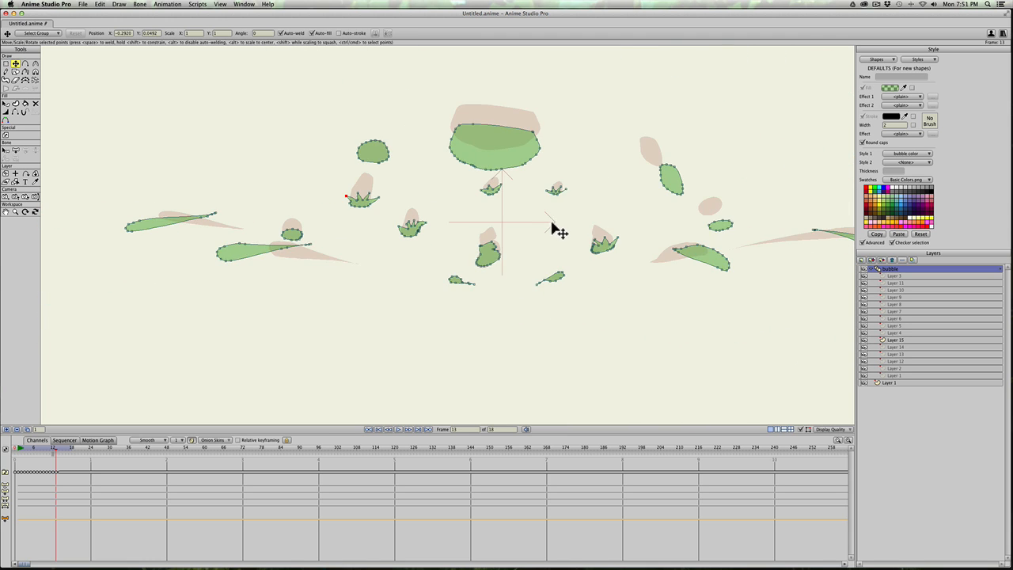
pyautogui.scroll(2, 546, 231)
pyautogui.scroll(1, 504, 263)
pyautogui.scroll(1, 506, 269)
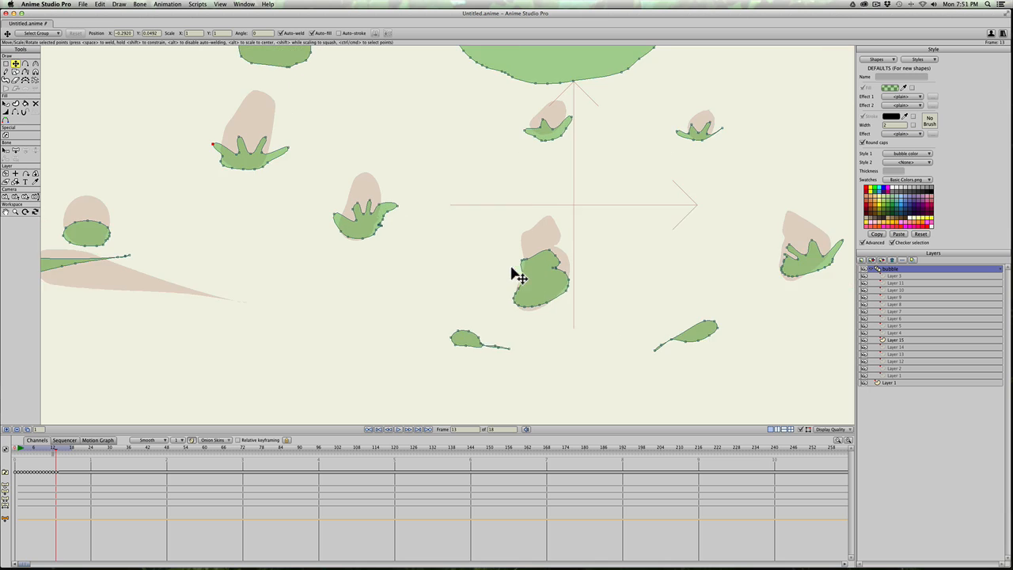
pyautogui.scroll(2, 530, 278)
pyautogui.moveTo(597, 280); pyautogui.dragTo(620, 273)
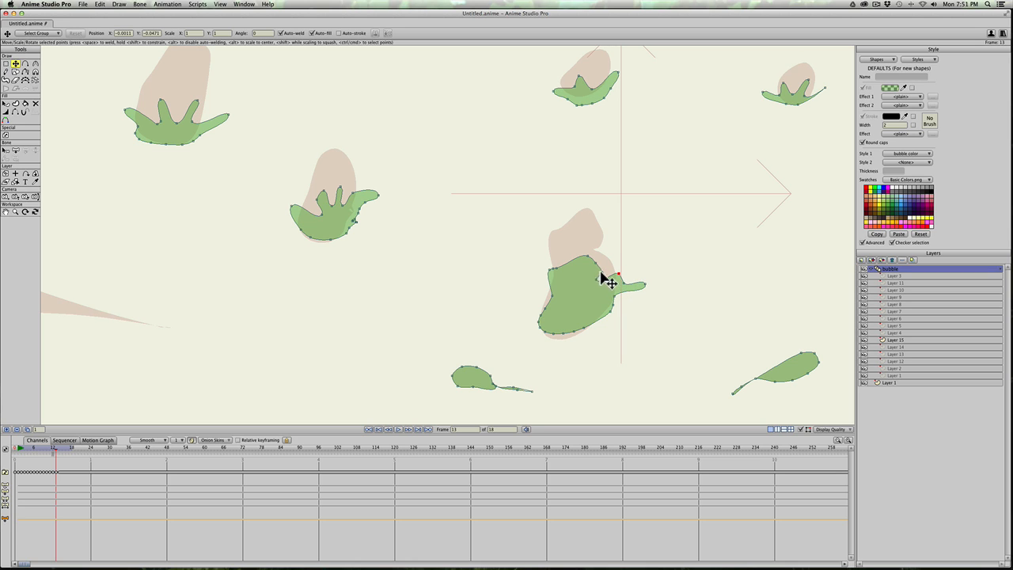
pyautogui.moveTo(550, 296); pyautogui.dragTo(526, 316)
pyautogui.moveTo(551, 271); pyautogui.dragTo(594, 295)
# - Pull a spike out of the nearer right-hand tailed droplet's thick end and notch the edge above it
pyautogui.scroll(-1, 602, 295)
pyautogui.scroll(-3, 613, 302)
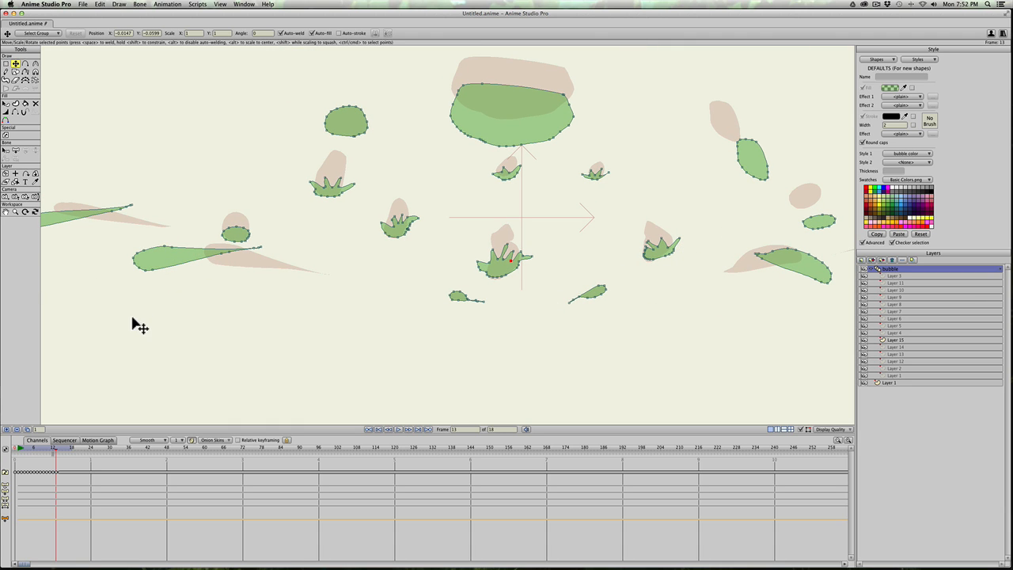
pyautogui.moveTo(210, 297); pyautogui.dragTo(181, 295)
pyautogui.moveTo(851, 297)
pyautogui.mouseDown()
pyautogui.moveTo(599, 319)
pyautogui.moveTo(618, 317)
pyautogui.mouseUp()
pyautogui.scroll(2, 637, 320)
pyautogui.click(629, 316)
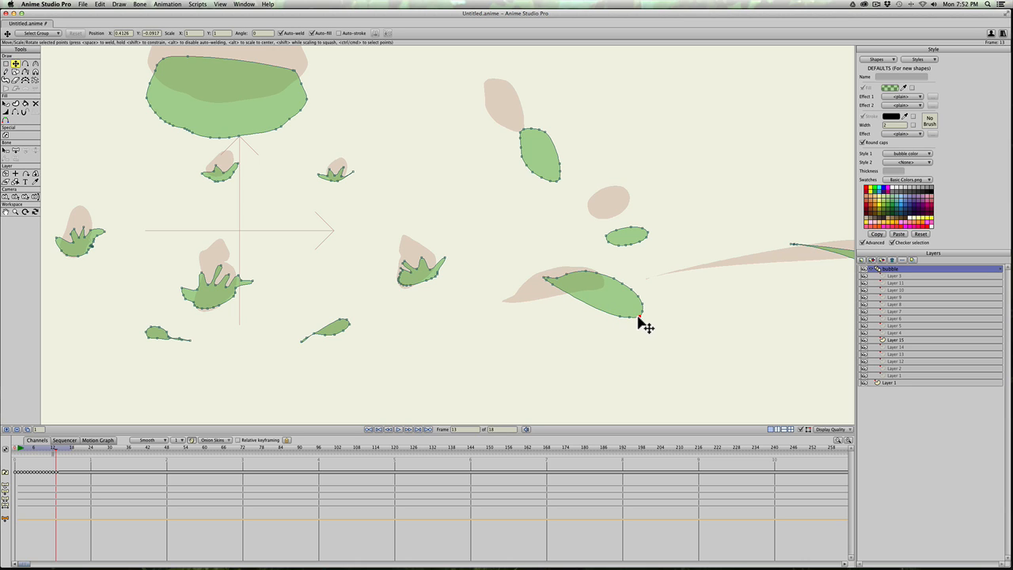
pyautogui.moveTo(634, 311); pyautogui.dragTo(656, 298)
pyautogui.press('c')
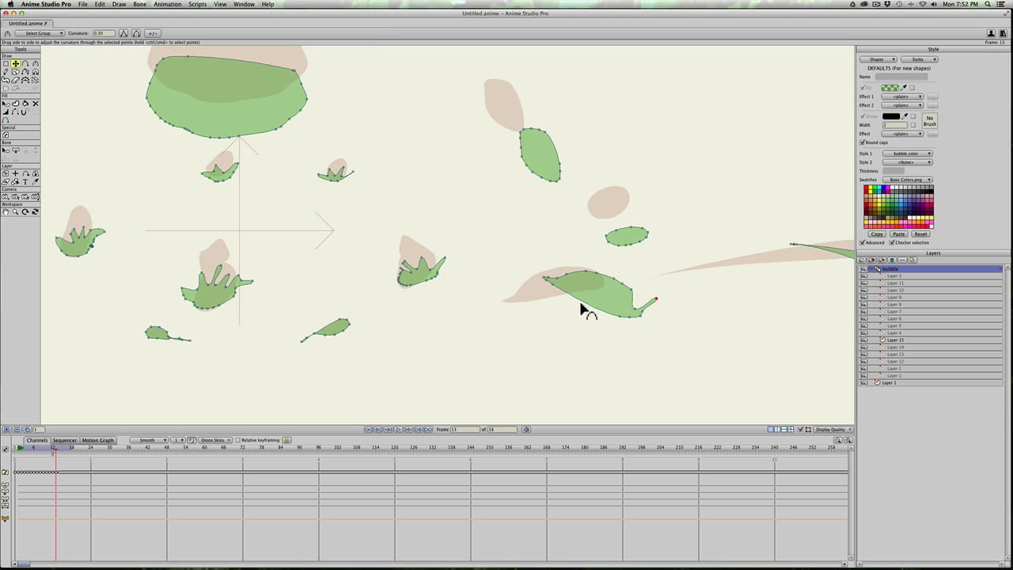
pyautogui.press('t')
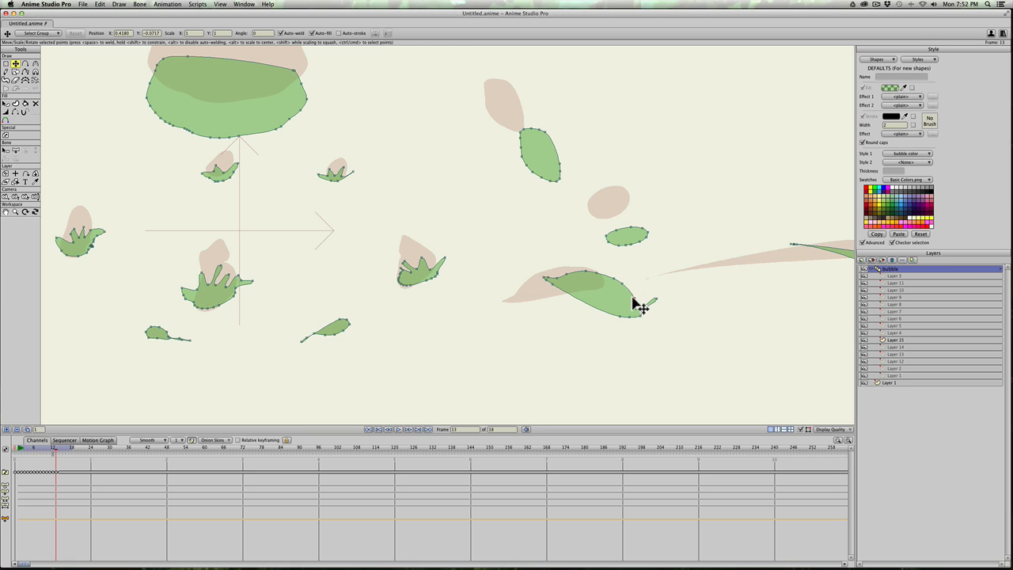
pyautogui.moveTo(614, 279); pyautogui.dragTo(623, 285)
# - Reshape the thick end of the far-right long tailed droplet into an upturned tip with a dip behind it
pyautogui.moveTo(704, 301); pyautogui.dragTo(480, 295)
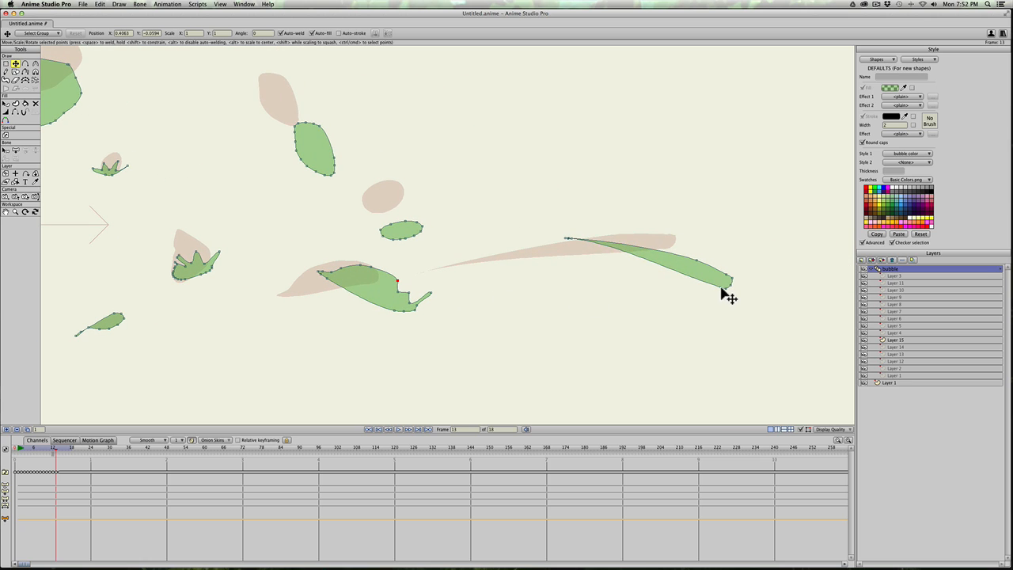
pyautogui.moveTo(722, 291); pyautogui.dragTo(696, 270)
pyautogui.press('c')
pyautogui.press('t')
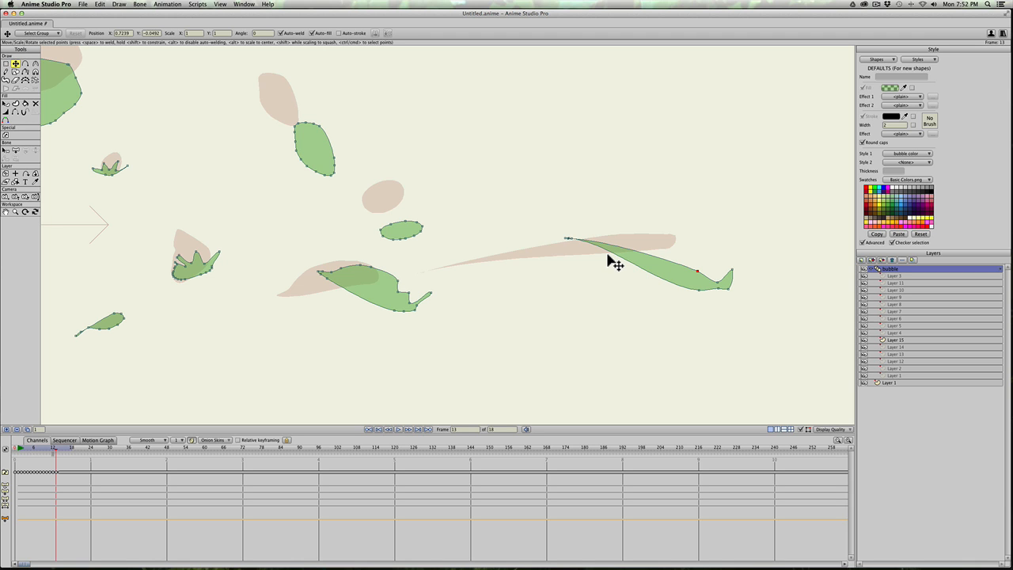
# - Reshape the two long left-hand tailed droplets with extended thin tails and upturned, curled thick ends
pyautogui.moveTo(397, 351); pyautogui.dragTo(642, 336)
pyautogui.moveTo(323, 326); pyautogui.dragTo(609, 309)
pyautogui.moveTo(329, 276); pyautogui.dragTo(550, 293)
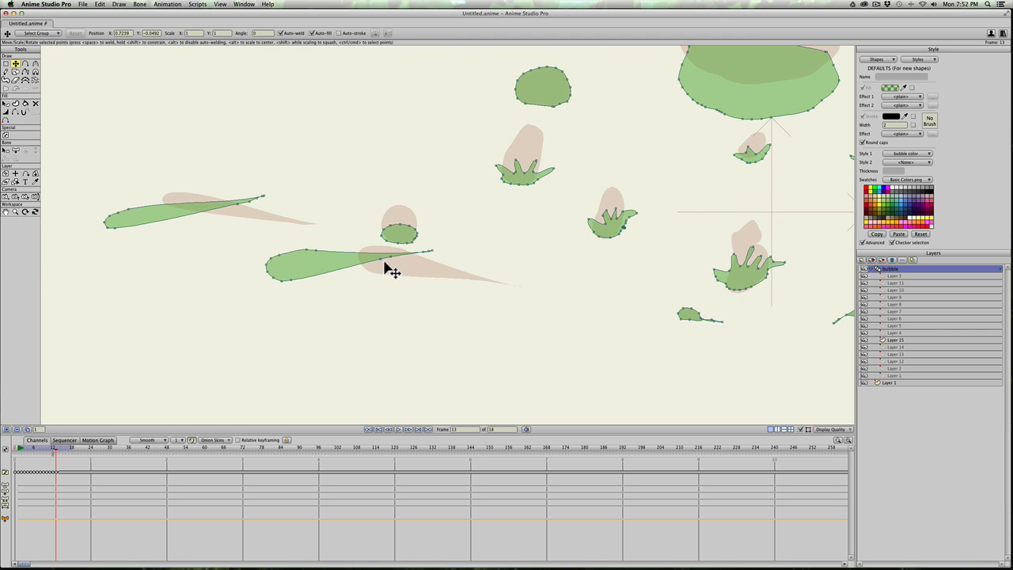
pyautogui.moveTo(435, 261); pyautogui.dragTo(441, 258)
pyautogui.moveTo(429, 253); pyautogui.dragTo(420, 253)
pyautogui.click(321, 278)
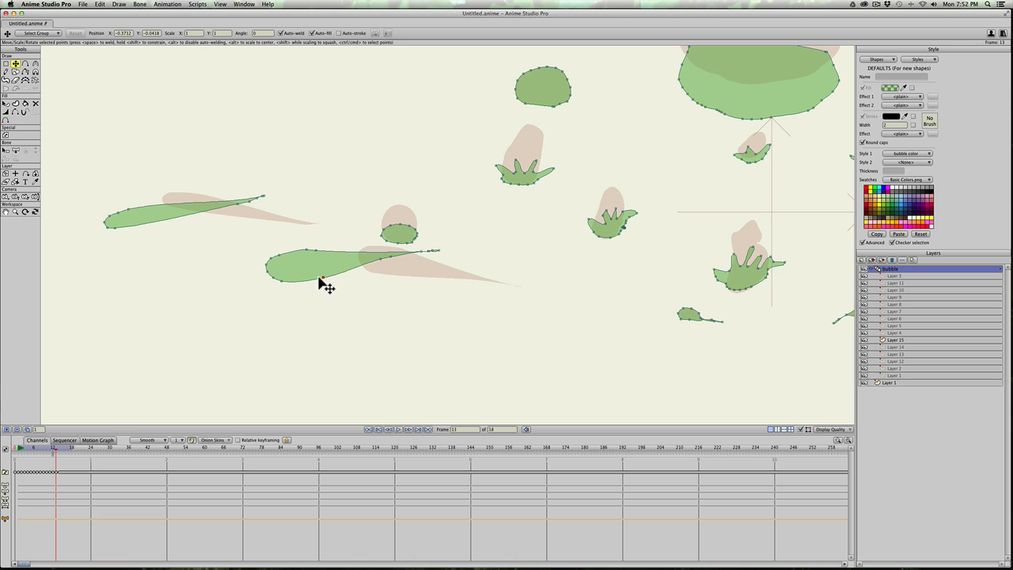
pyautogui.moveTo(282, 281); pyautogui.dragTo(272, 257)
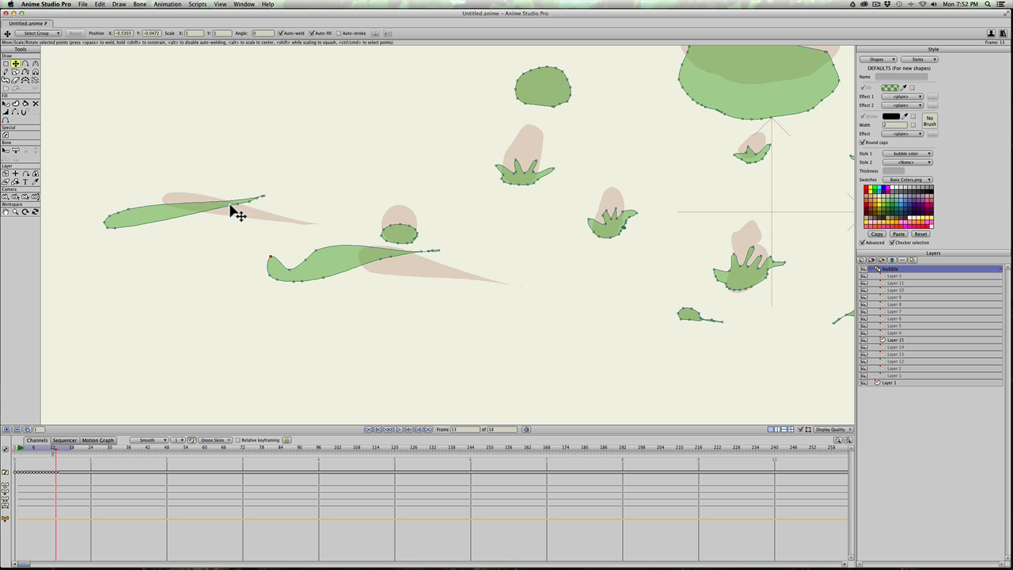
pyautogui.moveTo(247, 216)
pyautogui.mouseDown()
pyautogui.moveTo(262, 203)
pyautogui.moveTo(269, 220)
pyautogui.moveTo(264, 203)
pyautogui.moveTo(271, 208)
pyautogui.moveTo(238, 211)
pyautogui.mouseUp()
pyautogui.moveTo(127, 208); pyautogui.dragTo(110, 214)
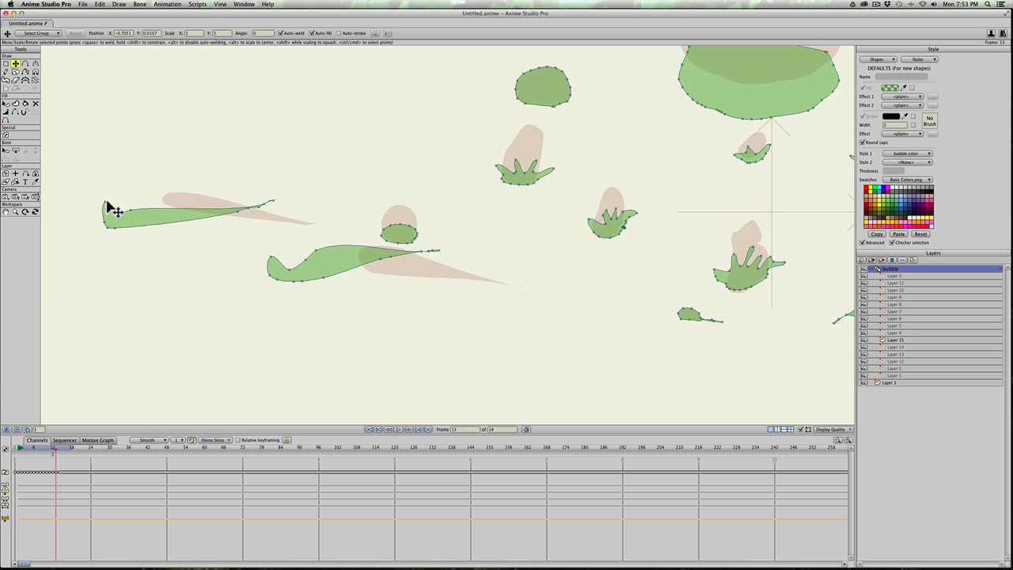
# - Narrow and lower the large top blob, moving its edge points into a rounder shape
pyautogui.moveTo(375, 242); pyautogui.dragTo(246, 286)
pyautogui.scroll(1, 396, 256)
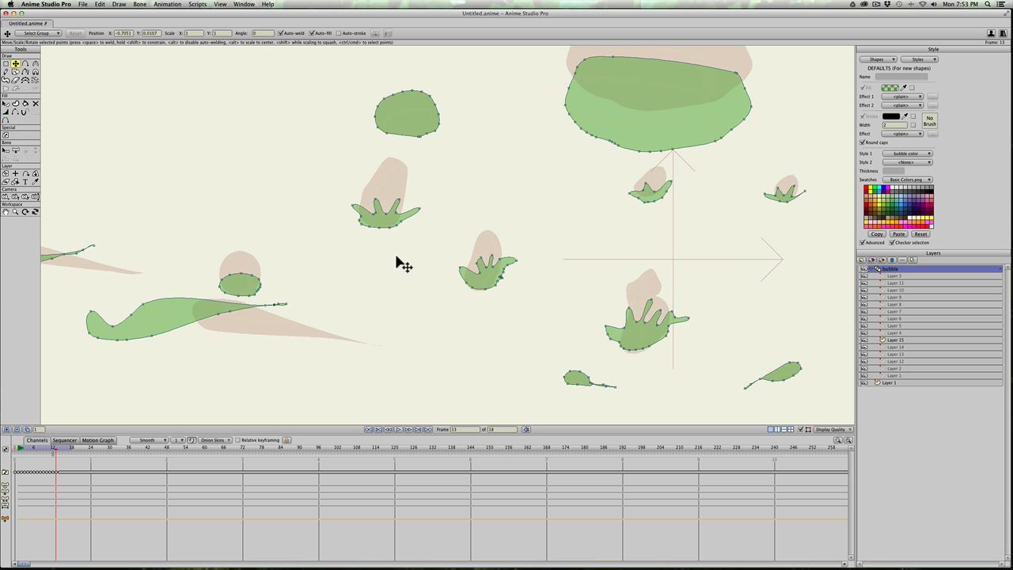
pyautogui.scroll(-3, 400, 255)
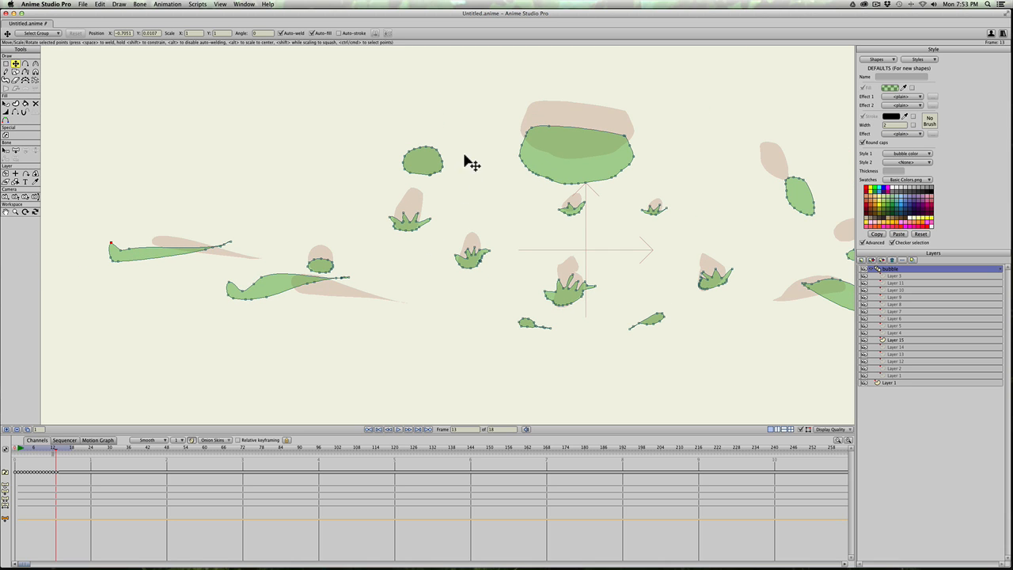
pyautogui.moveTo(481, 193); pyautogui.dragTo(339, 182)
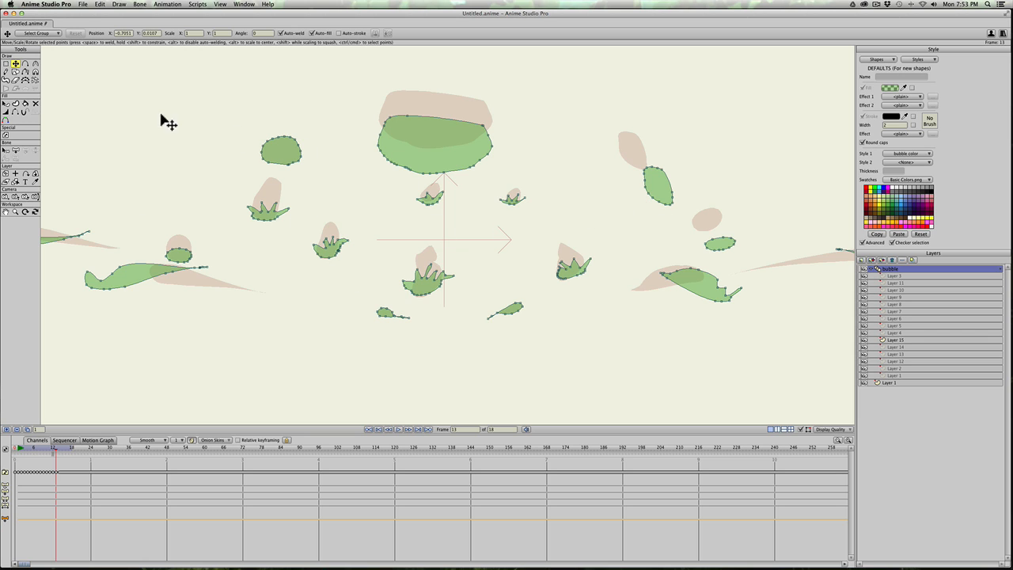
pyautogui.doubleClick(427, 156)
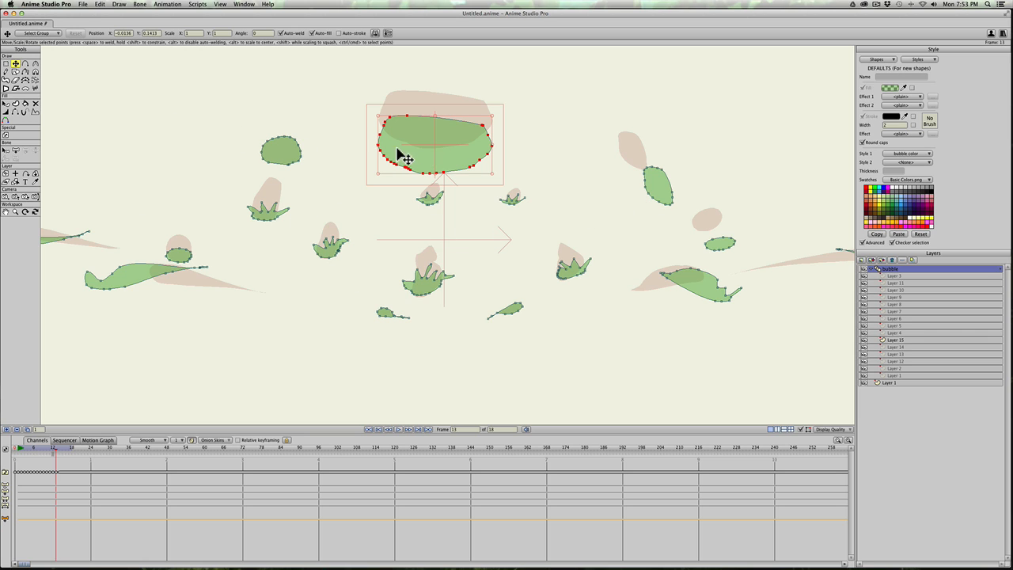
pyautogui.moveTo(378, 148); pyautogui.dragTo(448, 131)
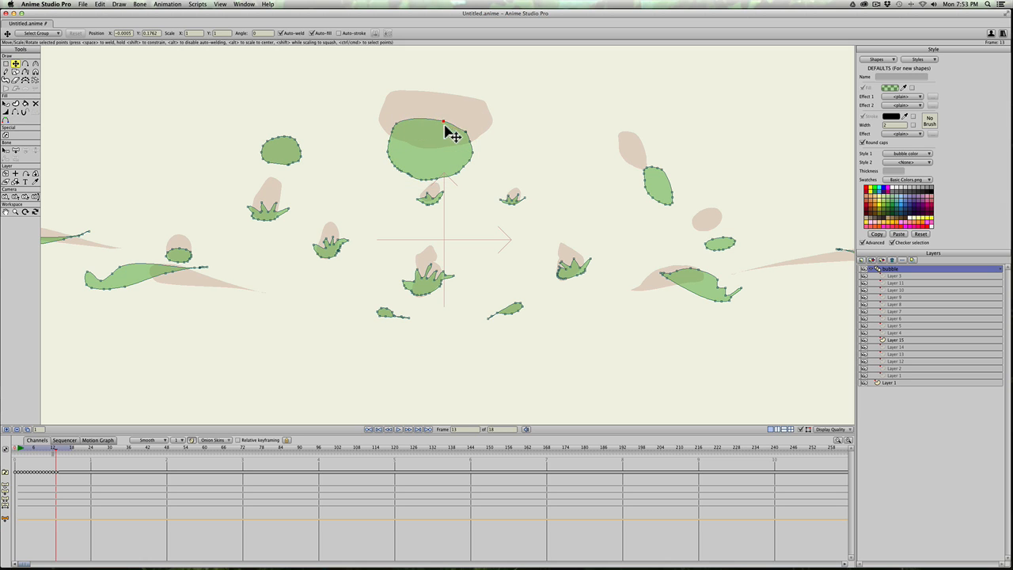
pyautogui.scroll(-5, 330, 250)
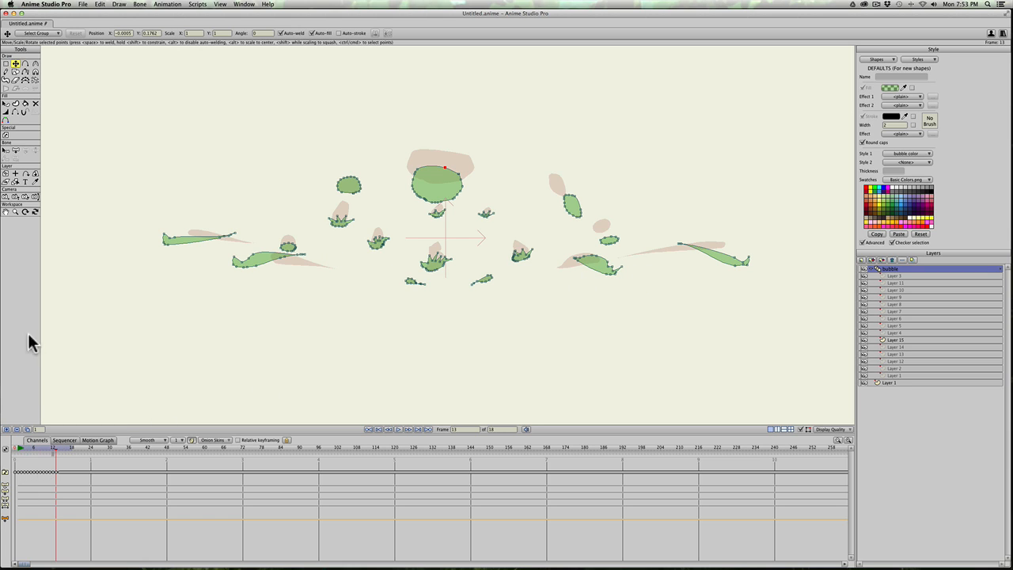
# - Move the two small lowest tailed droplets outward and rotate them so their tails tip upward
pyautogui.scroll(4, 467, 306)
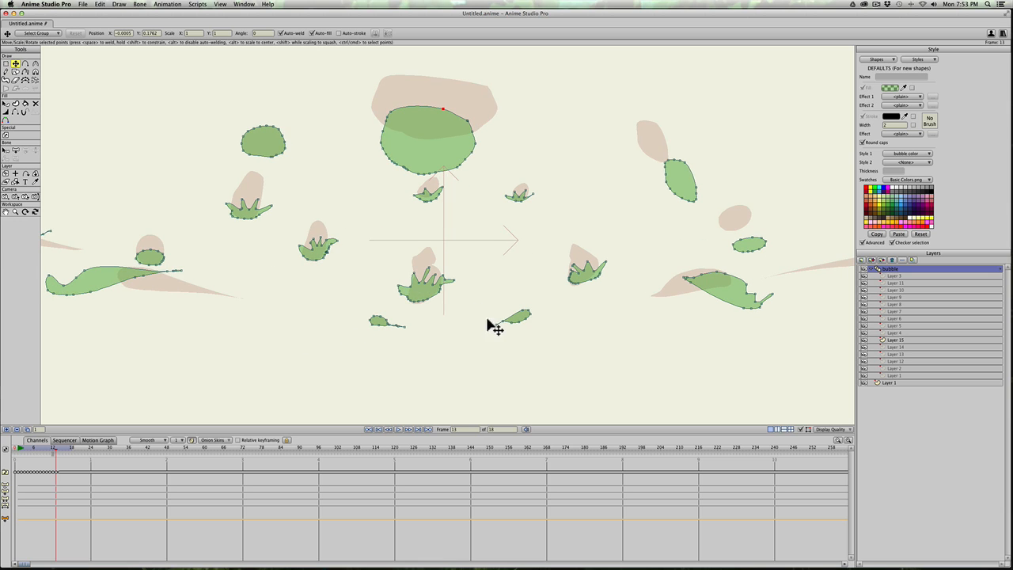
pyautogui.click(522, 318)
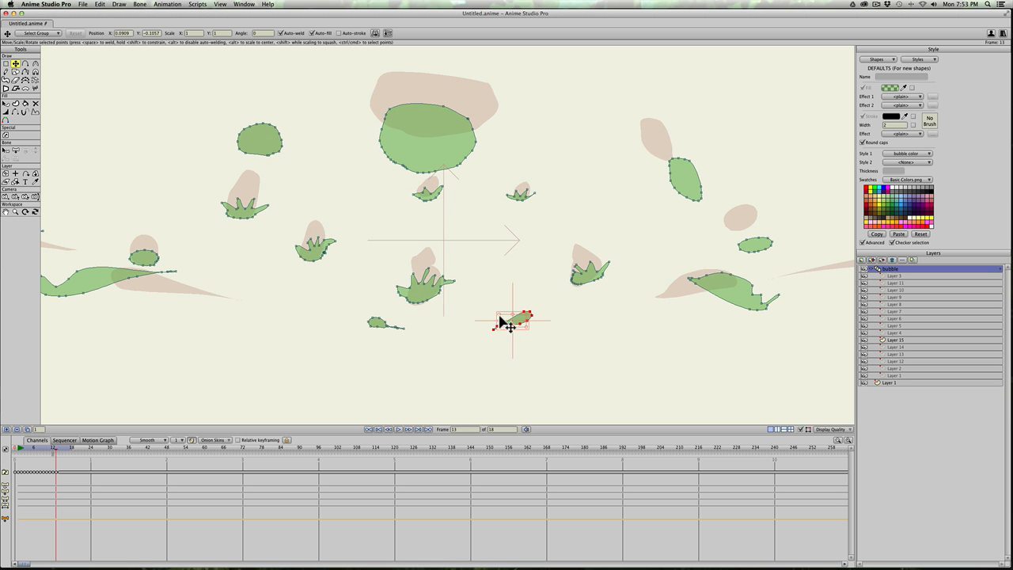
pyautogui.moveTo(497, 316); pyautogui.dragTo(542, 316)
pyautogui.click(377, 325)
pyautogui.moveTo(373, 323); pyautogui.dragTo(351, 325)
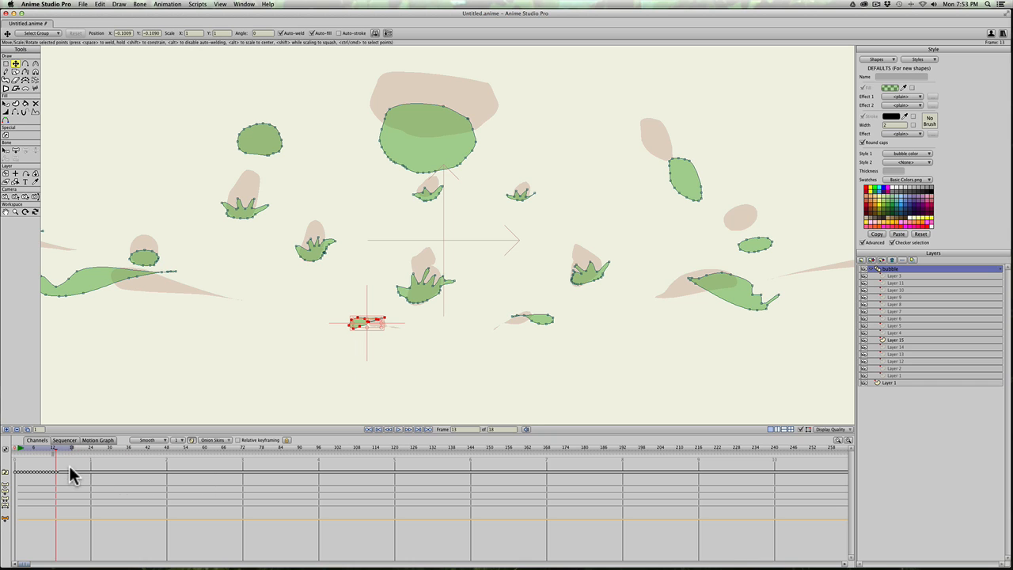
# - Duplicate the drawing onto frame 14 and flatten the two small lowest droplets into thin slivers
pyautogui.click(26, 429)
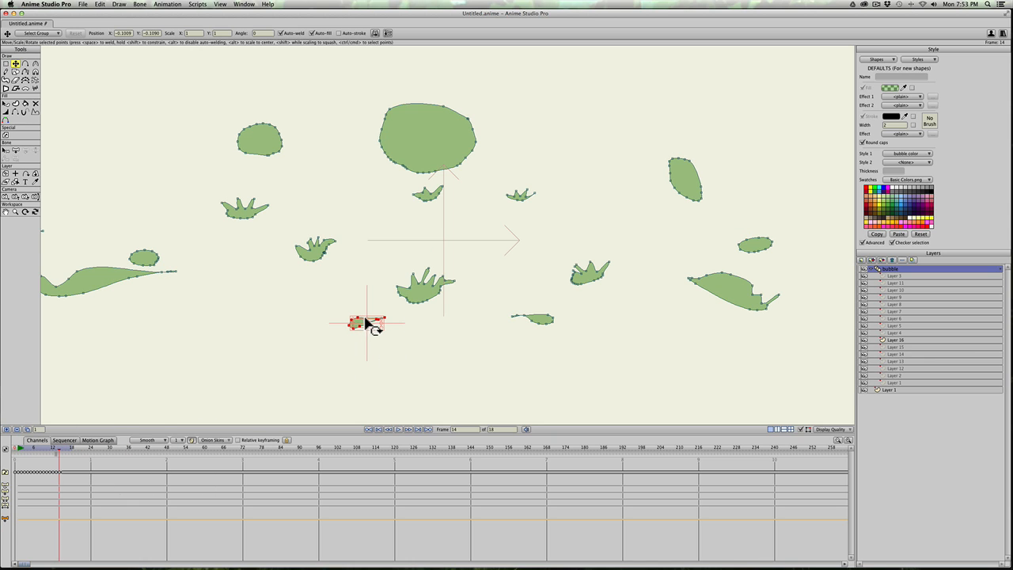
pyautogui.moveTo(365, 319)
pyautogui.mouseDown()
pyautogui.moveTo(369, 330)
pyautogui.moveTo(359, 328)
pyautogui.mouseUp()
pyautogui.click(546, 319)
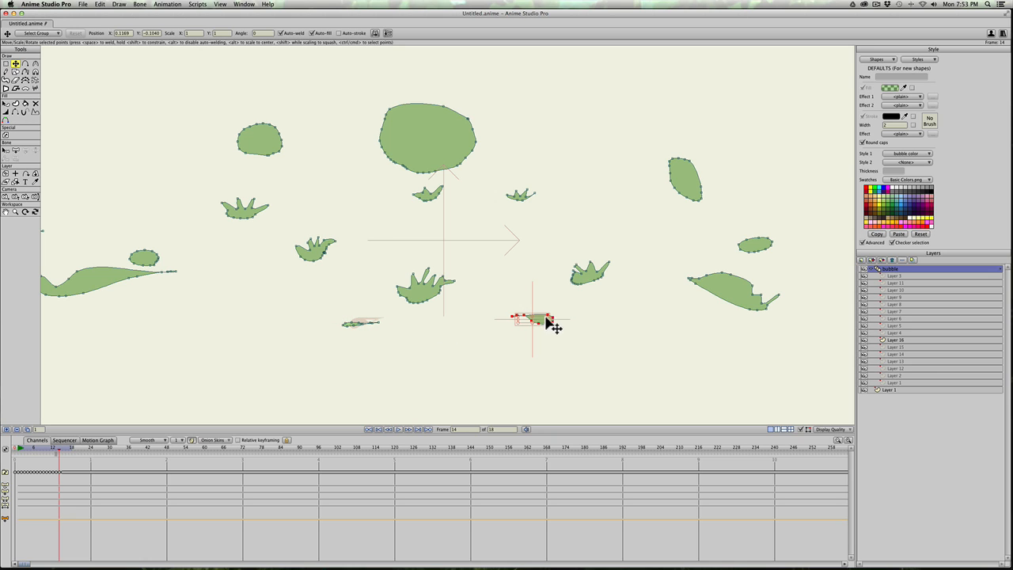
pyautogui.moveTo(534, 314); pyautogui.dragTo(534, 327)
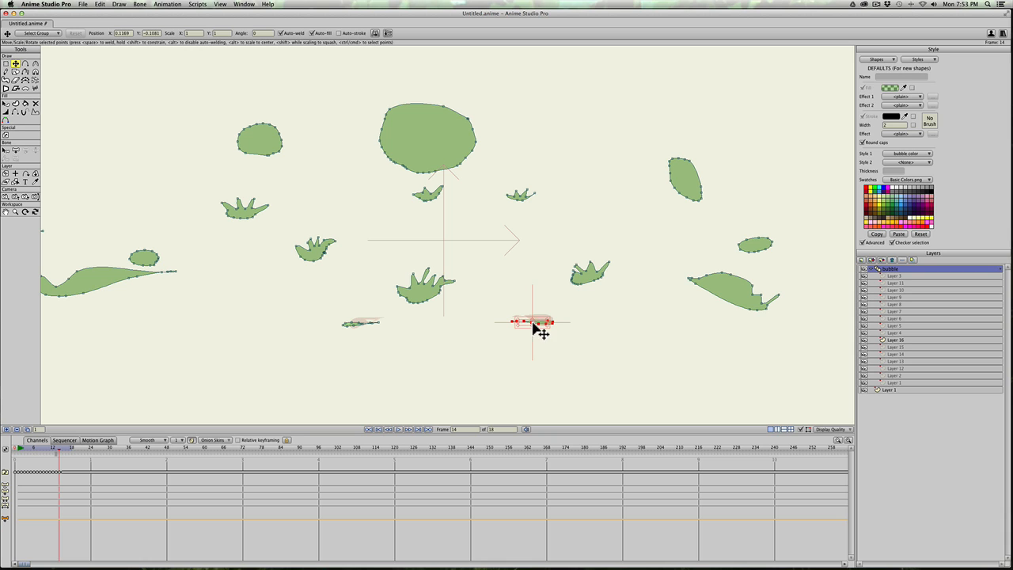
# - Flatten the lower-centre and middle-right splashes vertically and lower them toward their bases
pyautogui.click(418, 289)
pyautogui.moveTo(425, 267); pyautogui.dragTo(425, 296)
pyautogui.click(588, 268)
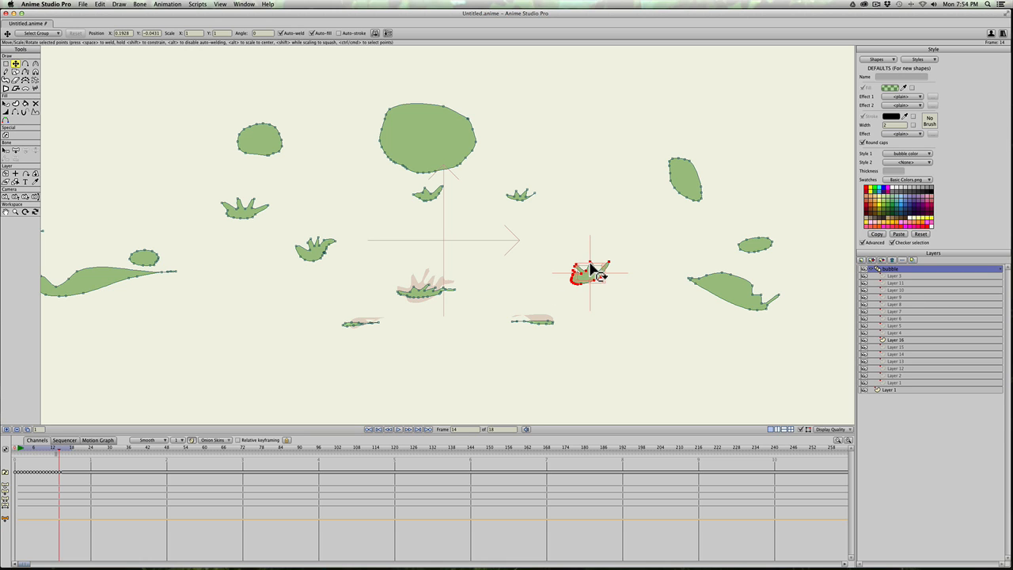
pyautogui.moveTo(590, 267); pyautogui.dragTo(595, 283)
# - Flatten the two spiky left-hand splashes vertically into thin puddles at their bases
pyautogui.click(320, 254)
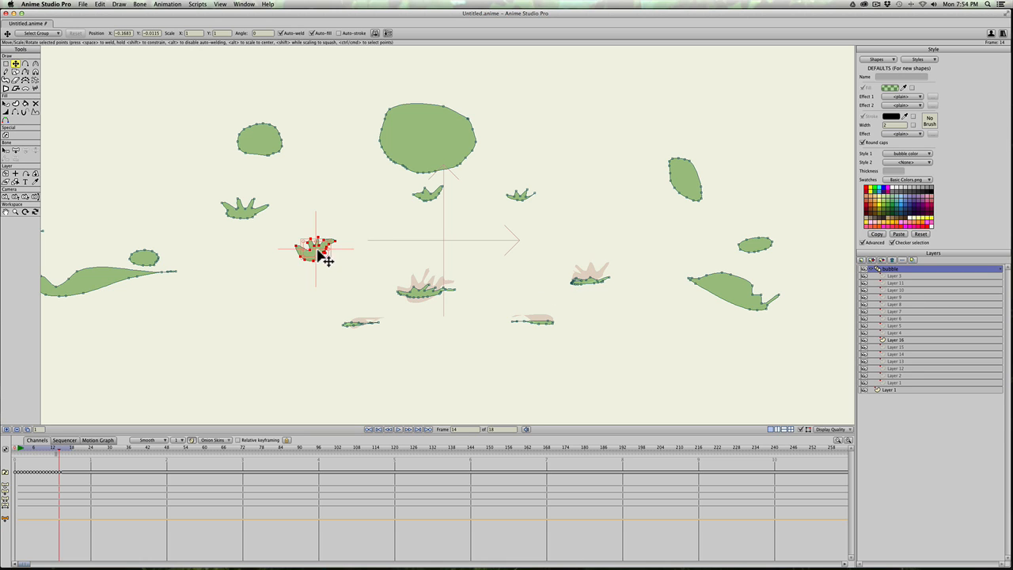
pyautogui.moveTo(314, 242); pyautogui.dragTo(316, 255)
pyautogui.press('super+z')
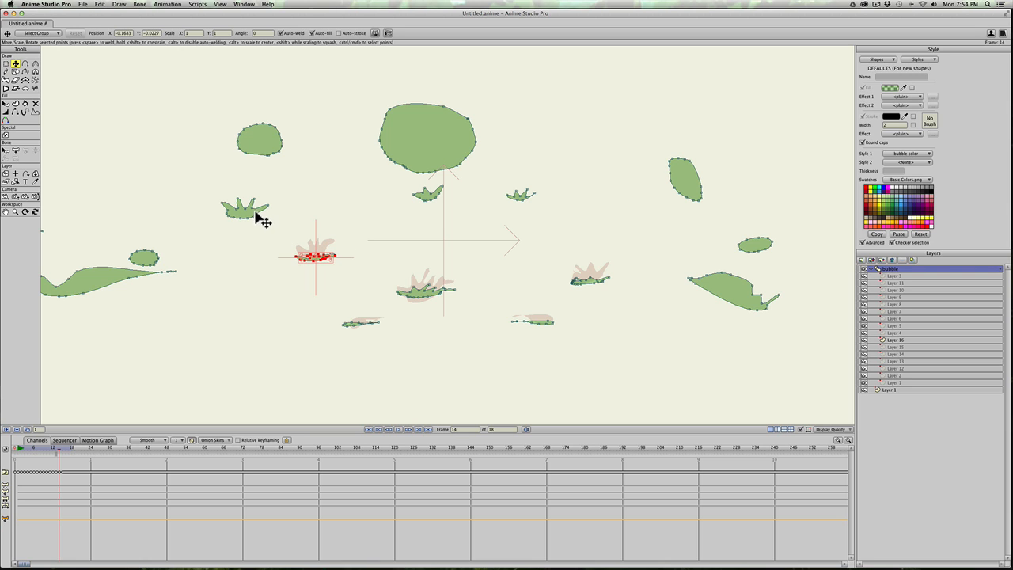
pyautogui.click(245, 212)
pyautogui.moveTo(247, 207); pyautogui.dragTo(248, 220)
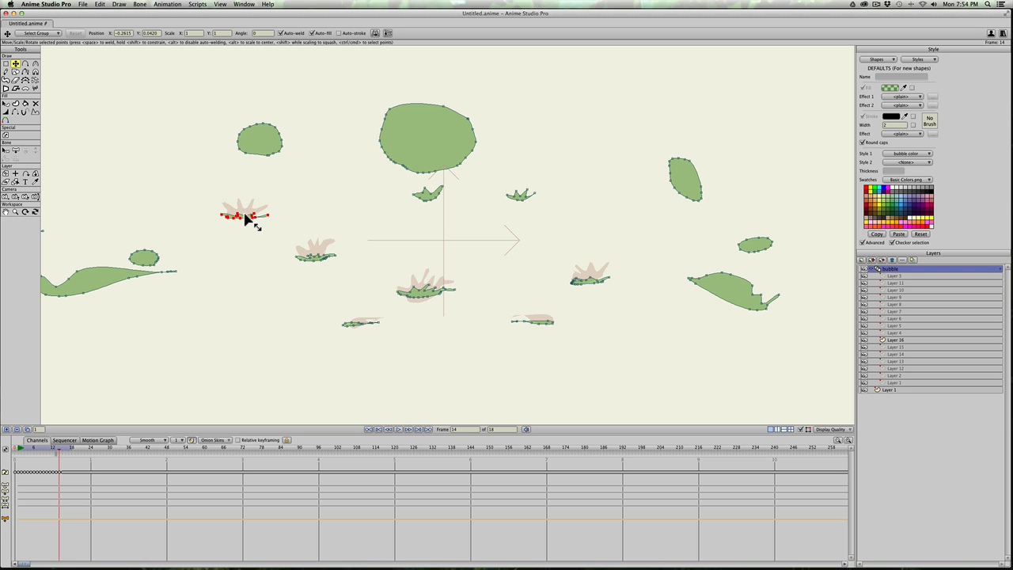
# - Flatten the two small spiky splashes below the large bubble vertically into thin puddles at their bases
pyautogui.click(429, 198)
pyautogui.moveTo(428, 187); pyautogui.dragTo(429, 197)
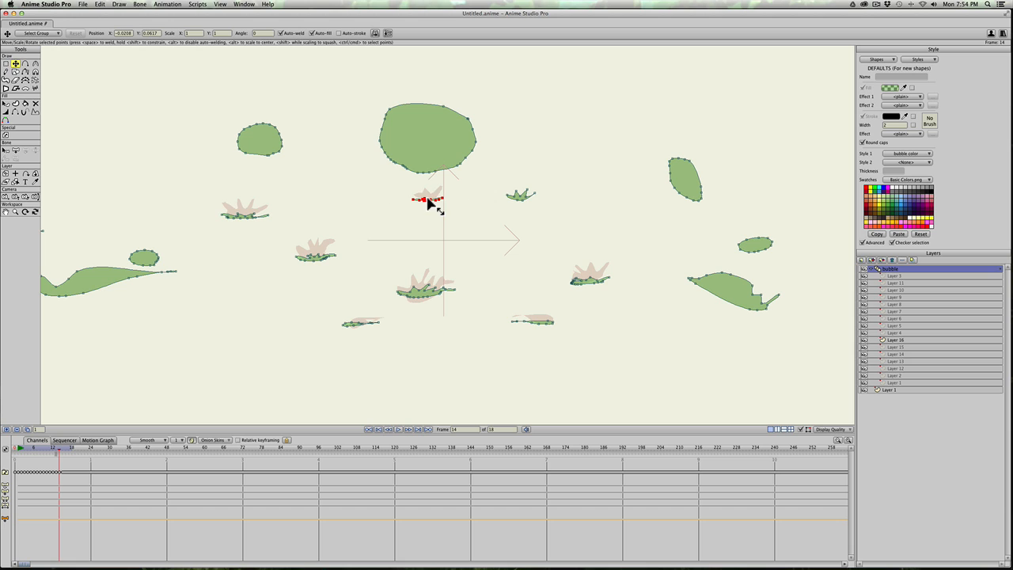
pyautogui.click(520, 199)
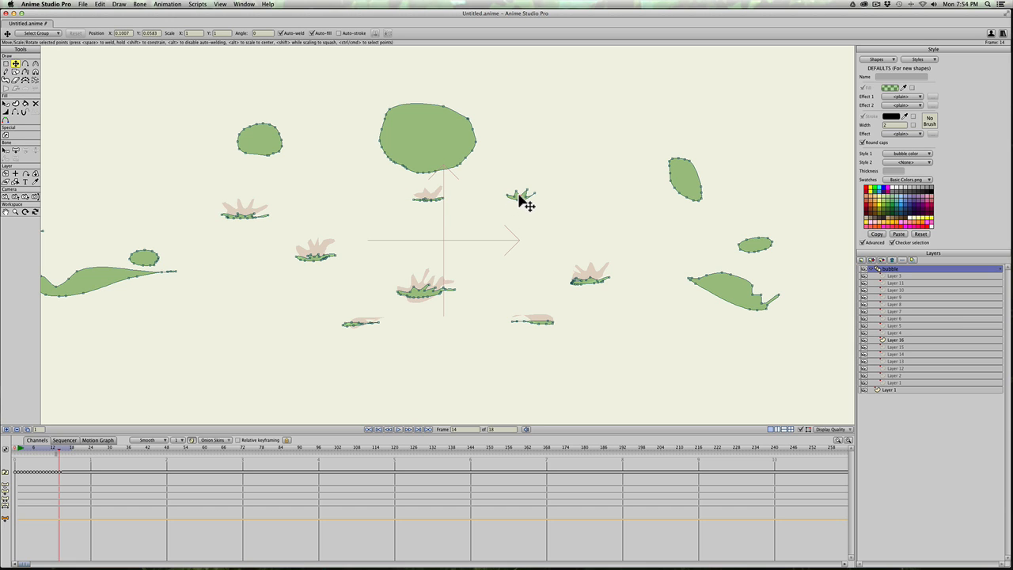
pyautogui.doubleClick(518, 200)
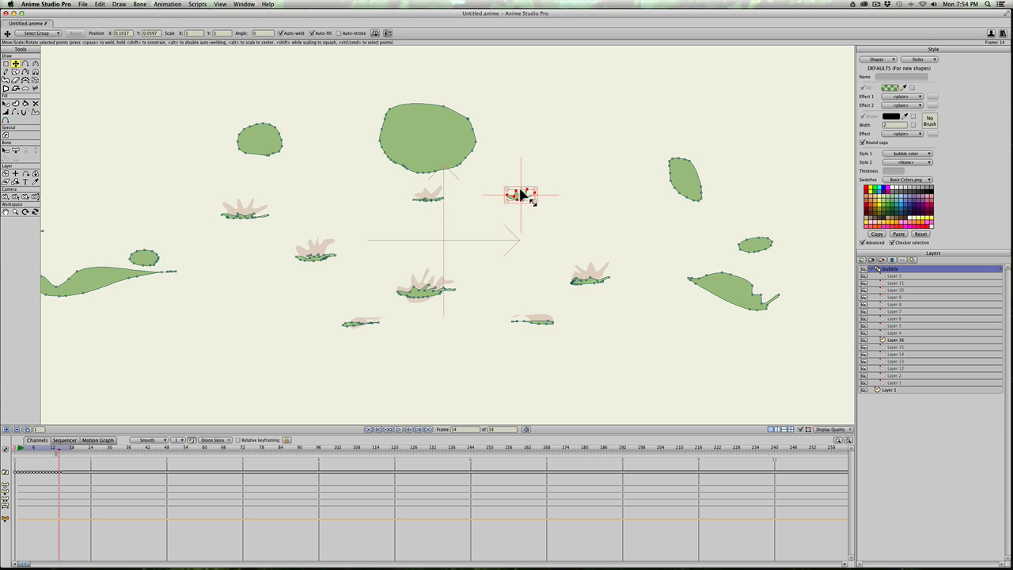
pyautogui.moveTo(521, 191); pyautogui.dragTo(521, 196)
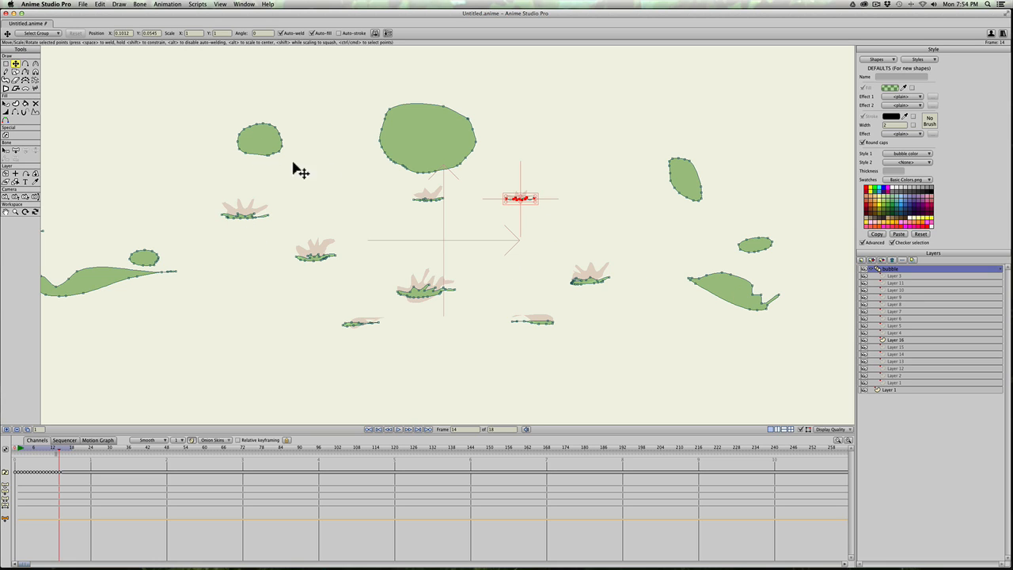
# - Lower the large bubble on frame 14 and move the upper-left droplet down and slightly outward
pyautogui.doubleClick(426, 147)
pyautogui.moveTo(425, 147); pyautogui.dragTo(429, 176)
pyautogui.doubleClick(266, 147)
pyautogui.moveTo(267, 148); pyautogui.dragTo(259, 169)
# - Move the two left-hand tailed droplets outward and down with tails tipped upward, and shift and flatten the small oval beside them
pyautogui.scroll(-2, 215, 289)
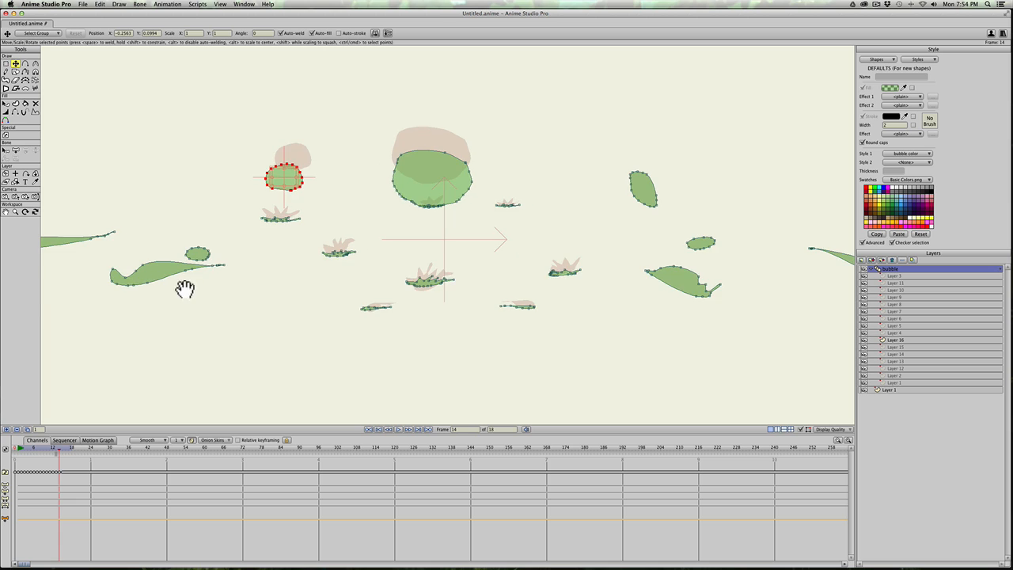
pyautogui.moveTo(185, 287); pyautogui.dragTo(346, 273)
pyautogui.moveTo(180, 223); pyautogui.dragTo(132, 254)
pyautogui.click(197, 228)
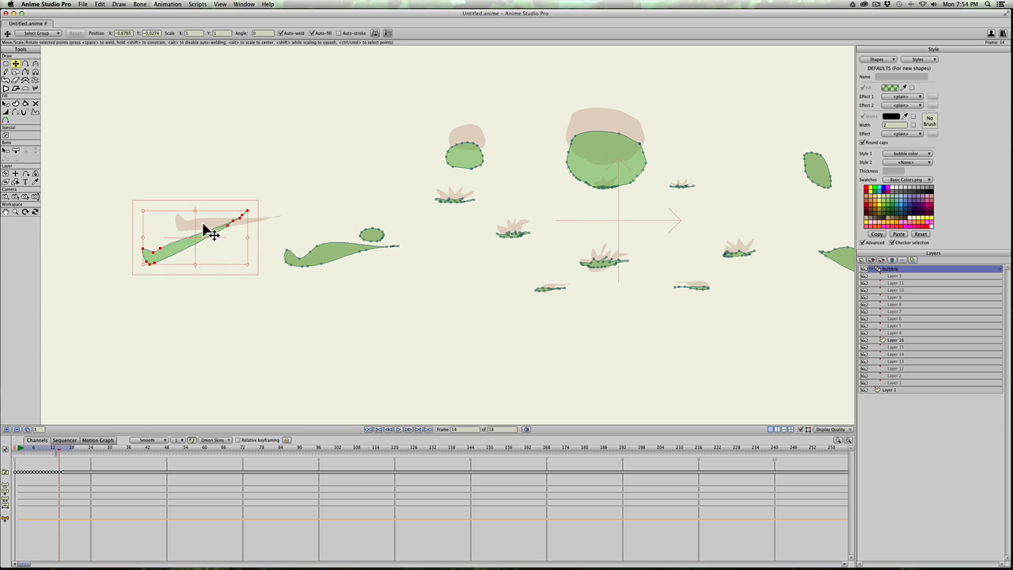
pyautogui.click(321, 260)
pyautogui.moveTo(300, 248); pyautogui.dragTo(274, 277)
pyautogui.click(375, 236)
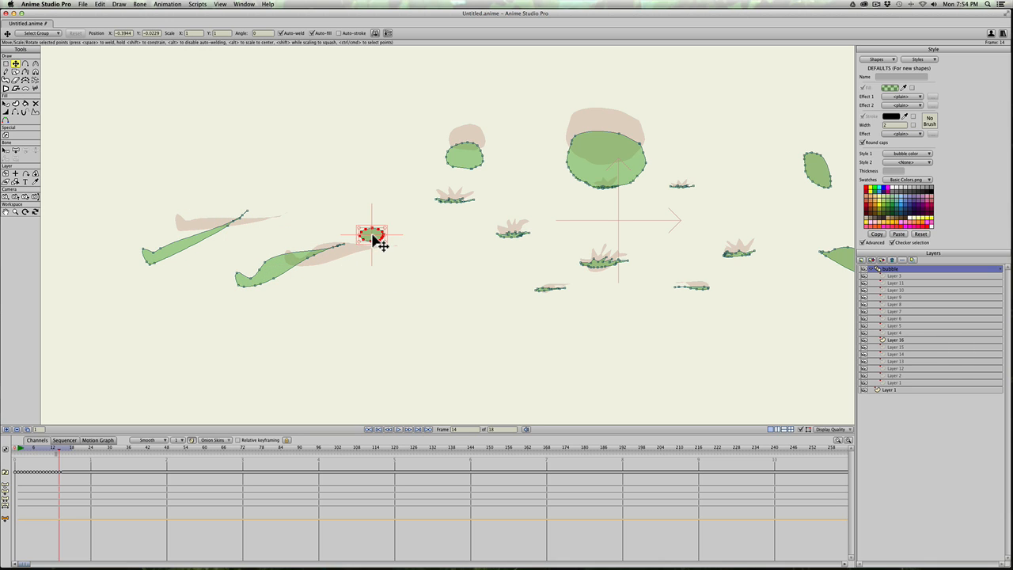
pyautogui.moveTo(377, 240); pyautogui.dragTo(349, 241)
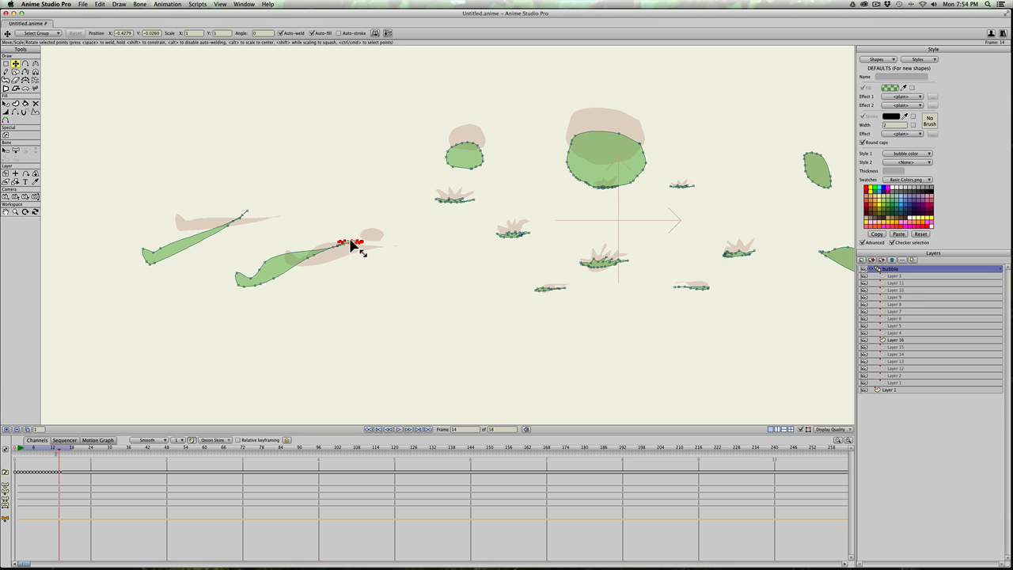
# - Move the far-right tailed droplet down and outward and shrink it into a short, thin sliver
pyautogui.moveTo(482, 276); pyautogui.dragTo(342, 265)
pyautogui.scroll(-3, 681, 283)
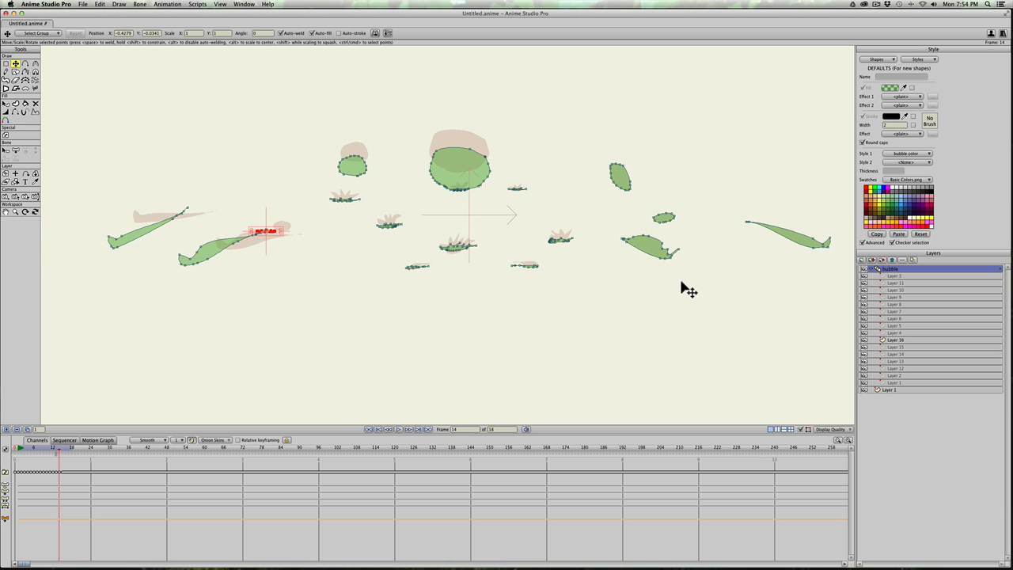
pyautogui.click(801, 243)
pyautogui.moveTo(787, 229); pyautogui.dragTo(808, 247)
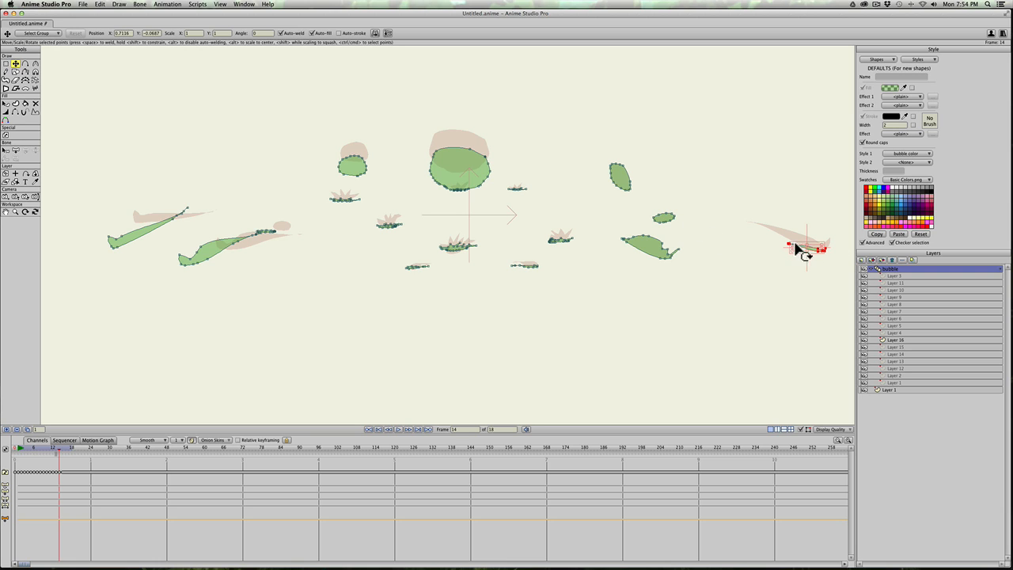
# - Shift and flatten the small right-hand oval, narrow and rotate the tailed droplet beneath it, and lower the upper-right droplet
pyautogui.click(659, 220)
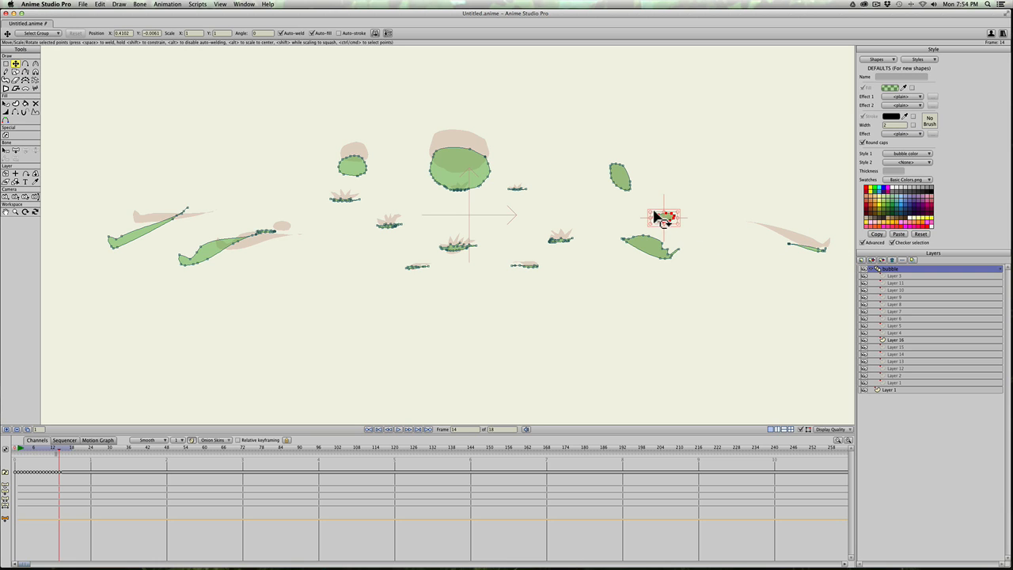
pyautogui.moveTo(652, 217); pyautogui.dragTo(624, 200)
pyautogui.moveTo(664, 218); pyautogui.dragTo(655, 253)
pyautogui.click(654, 249)
pyautogui.click(621, 177)
pyautogui.moveTo(620, 177); pyautogui.dragTo(624, 204)
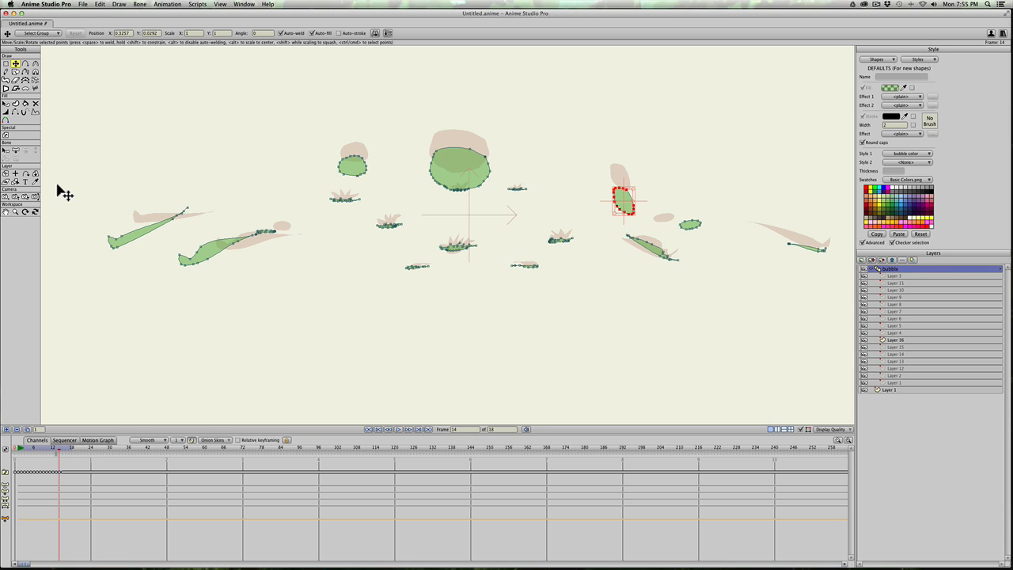
# - Warp the left-hand tails, the upper-left droplet and the nearby puddles into irregular shapes with the Magnet tool
pyautogui.click(35, 71)
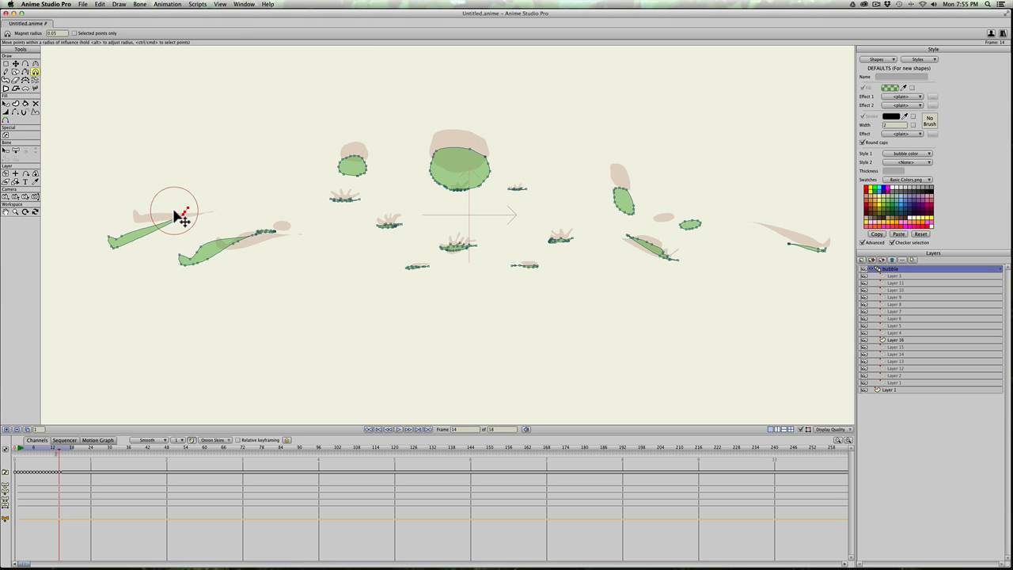
pyautogui.moveTo(185, 195)
pyautogui.mouseDown()
pyautogui.moveTo(195, 215)
pyautogui.moveTo(158, 219)
pyautogui.moveTo(121, 247)
pyautogui.moveTo(184, 261)
pyautogui.moveTo(226, 254)
pyautogui.moveTo(224, 244)
pyautogui.mouseUp()
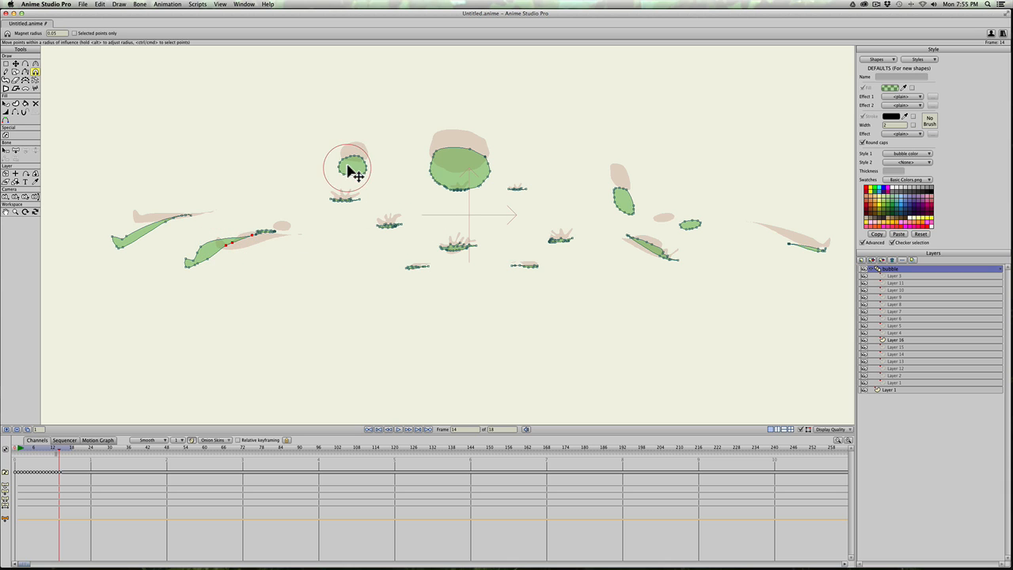
pyautogui.moveTo(348, 167)
pyautogui.mouseDown()
pyautogui.moveTo(364, 167)
pyautogui.moveTo(354, 164)
pyautogui.mouseUp()
pyautogui.moveTo(456, 242); pyautogui.dragTo(417, 263)
pyautogui.moveTo(392, 226); pyautogui.dragTo(389, 229)
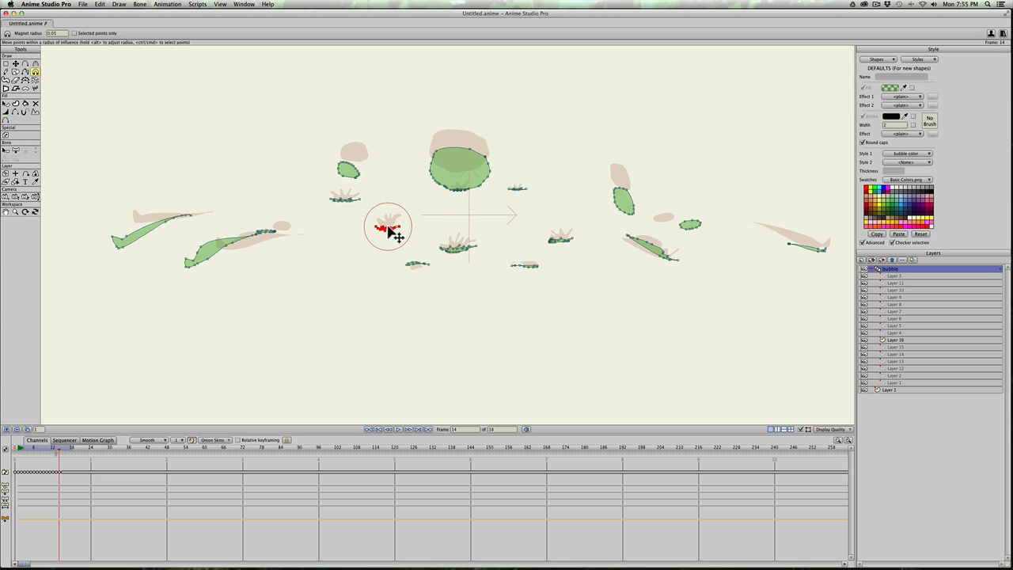
# - Warp the small puddle right of the bubble, the upper-right droplet and the right-hand oval and tailed droplet using the Magnet tool
pyautogui.moveTo(523, 185); pyautogui.dragTo(519, 189)
pyautogui.moveTo(633, 198)
pyautogui.mouseDown()
pyautogui.moveTo(635, 211)
pyautogui.moveTo(617, 195)
pyautogui.moveTo(626, 190)
pyautogui.mouseUp()
pyautogui.moveTo(647, 247)
pyautogui.mouseDown()
pyautogui.moveTo(684, 222)
pyautogui.moveTo(701, 223)
pyautogui.mouseUp()
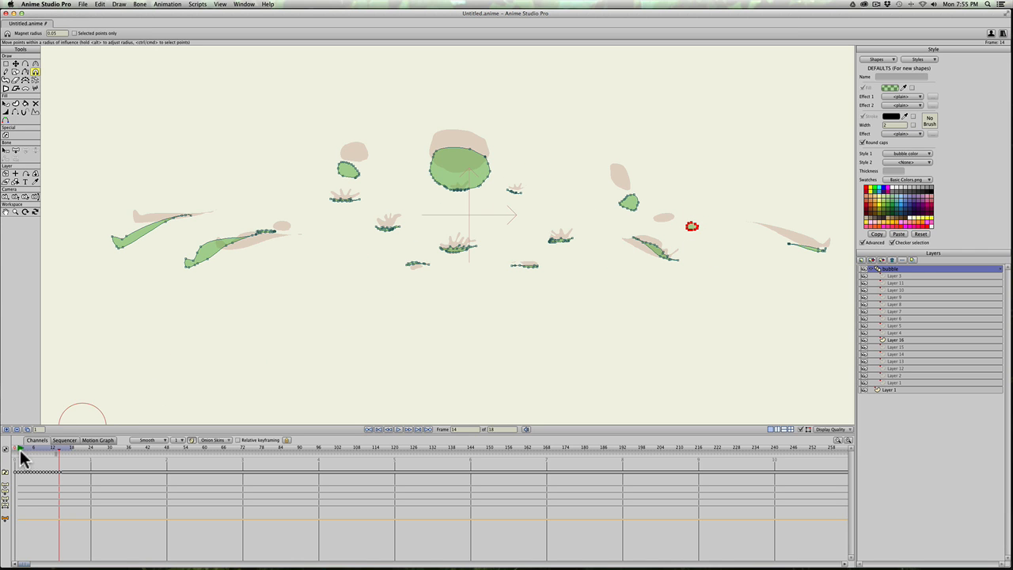
# - Add an empty drawing on frame 15 and freehand-draw small puddles over the two lowest slivers and the lower-centre and middle-left splashes
pyautogui.moveTo(20, 452); pyautogui.dragTo(57, 456)
pyautogui.click(6, 429)
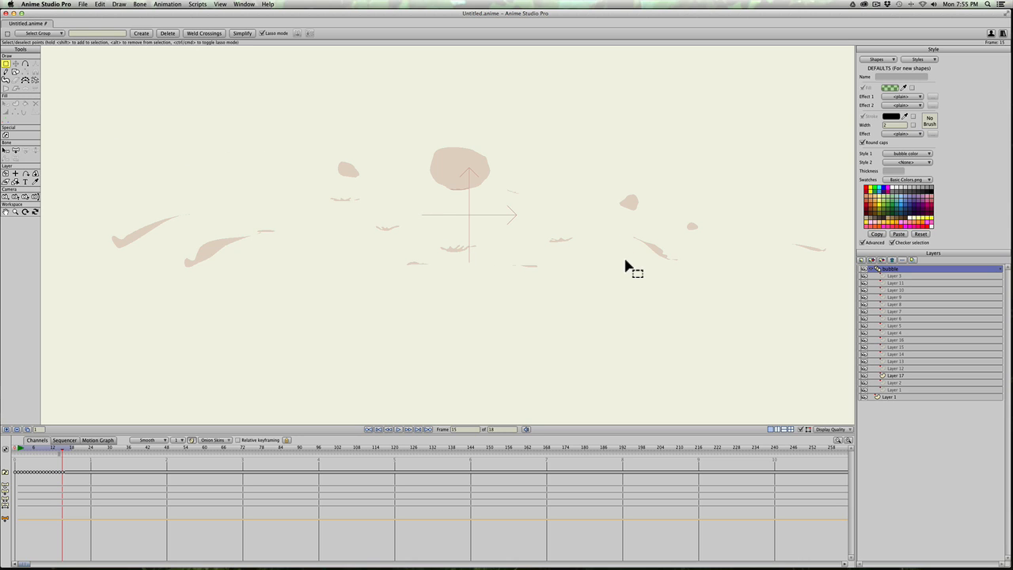
pyautogui.click(6, 72)
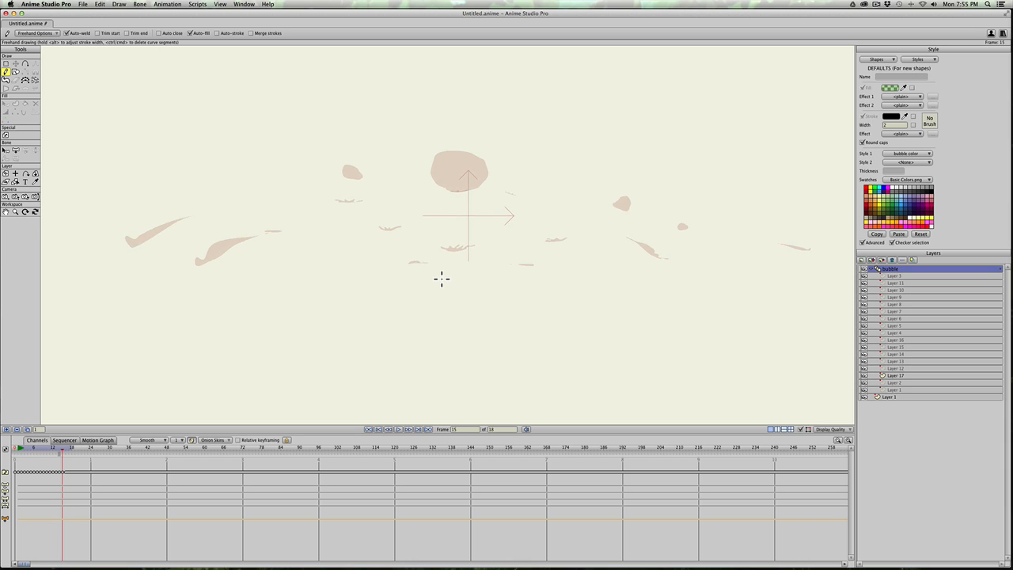
pyautogui.scroll(3, 431, 277)
pyautogui.moveTo(398, 273); pyautogui.dragTo(393, 273)
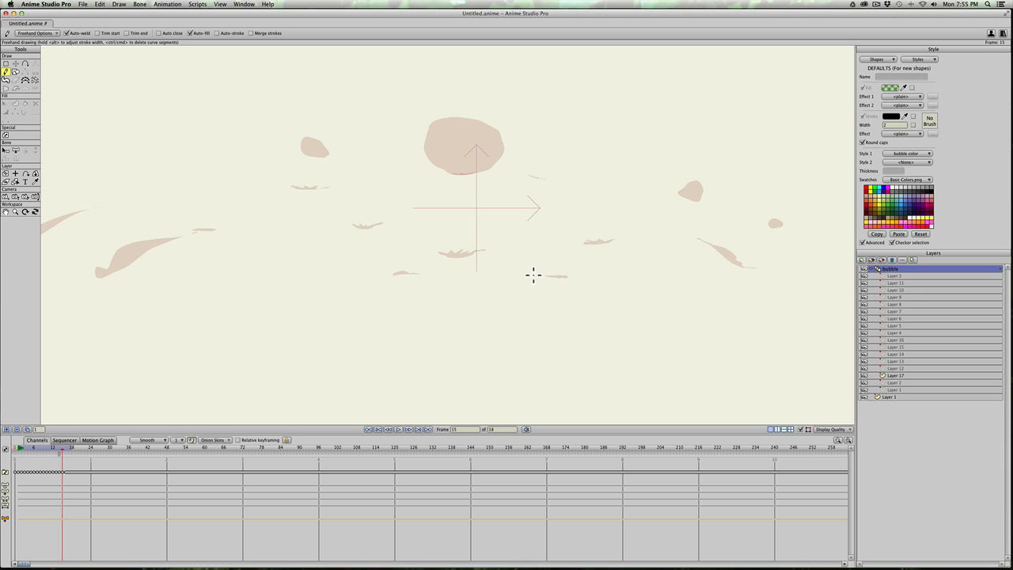
pyautogui.moveTo(550, 276); pyautogui.dragTo(558, 276)
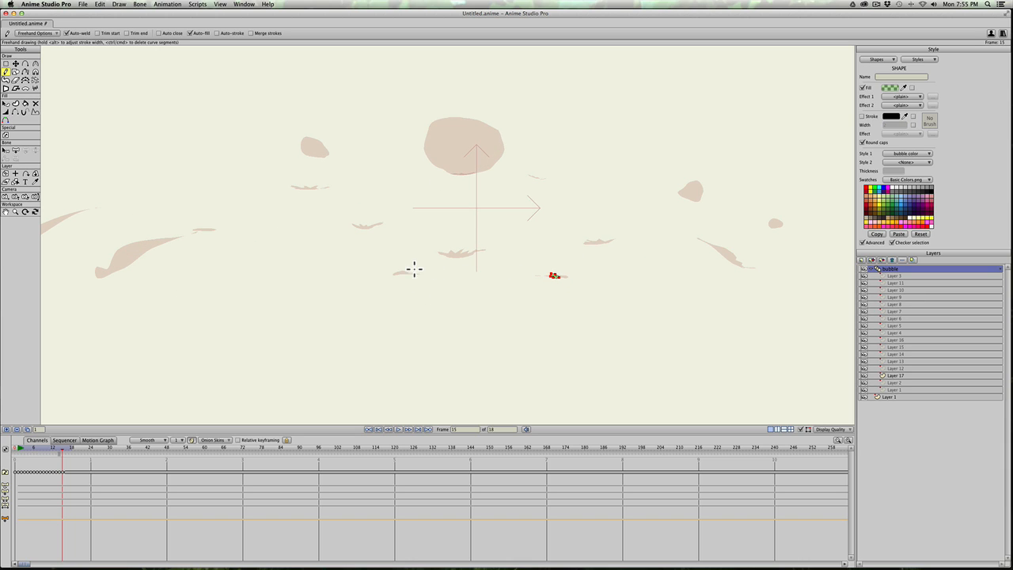
pyautogui.moveTo(399, 276); pyautogui.dragTo(399, 274)
pyautogui.moveTo(455, 253); pyautogui.dragTo(458, 254)
pyautogui.moveTo(364, 228); pyautogui.dragTo(365, 227)
pyautogui.moveTo(134, 261)
pyautogui.mouseDown()
pyautogui.moveTo(118, 242)
pyautogui.moveTo(100, 269)
pyautogui.moveTo(113, 276)
pyautogui.moveTo(134, 260)
pyautogui.mouseUp()
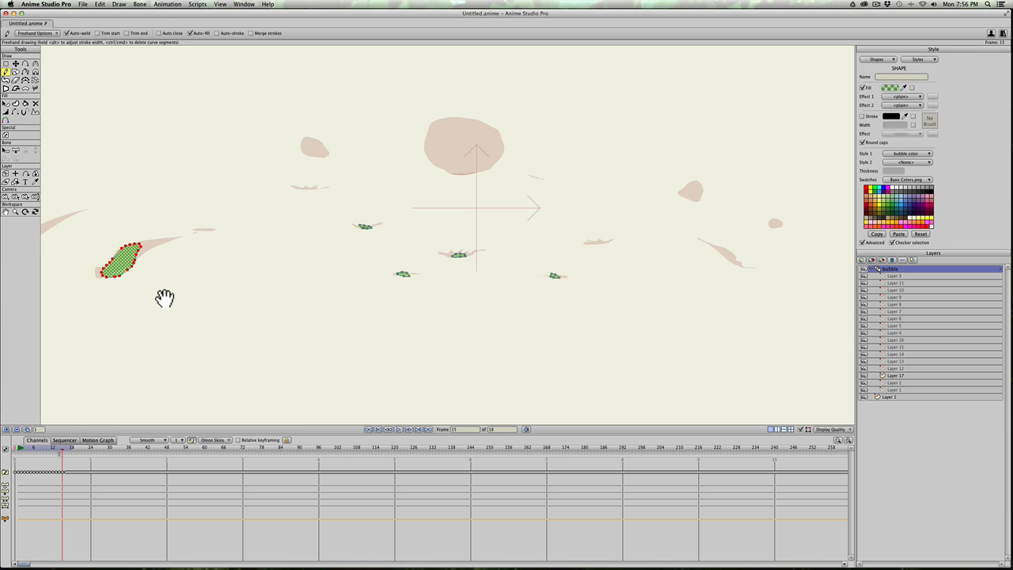
pyautogui.moveTo(163, 296); pyautogui.dragTo(381, 301)
pyautogui.press('Delete')
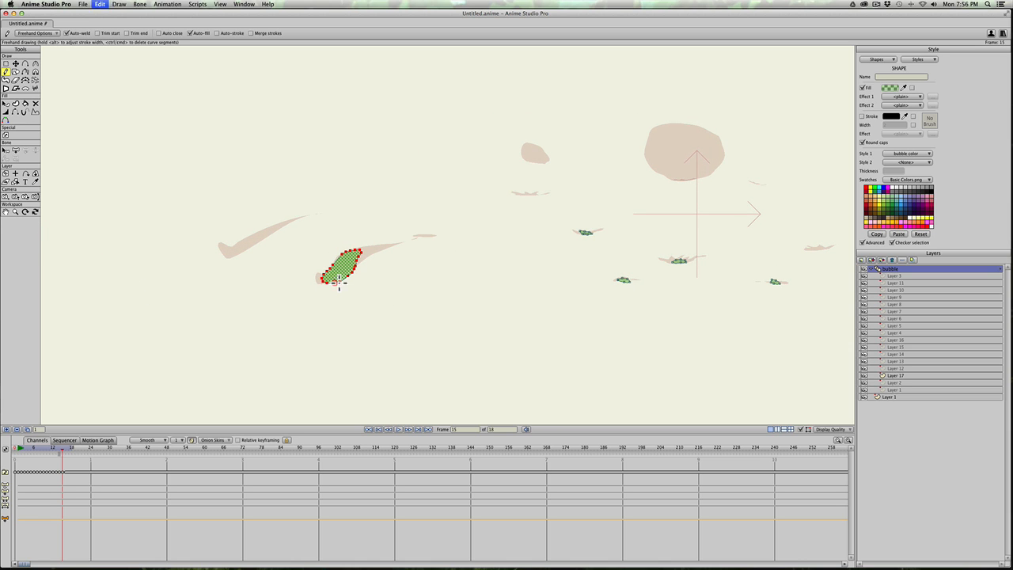
pyautogui.press('super+z')
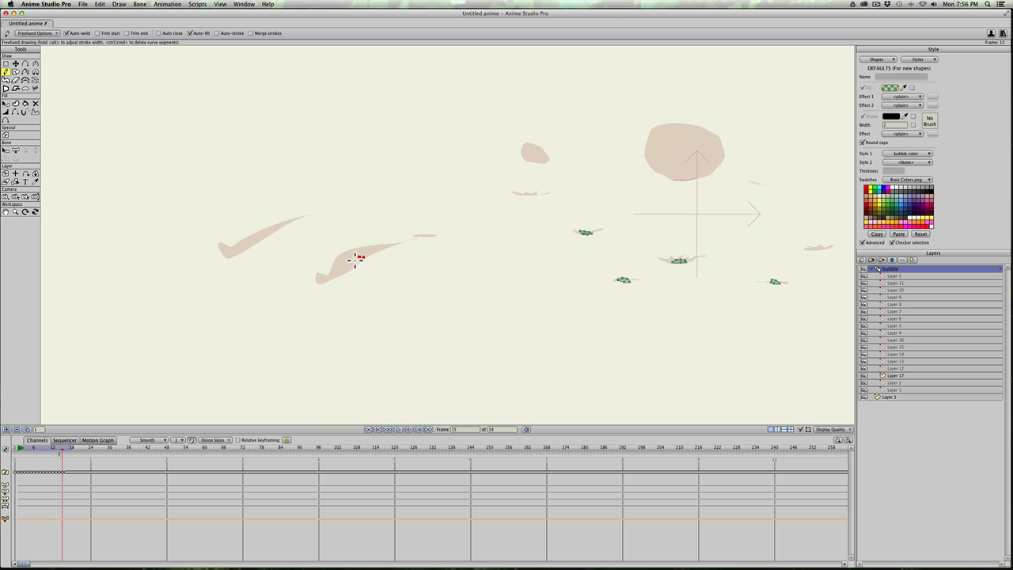
pyautogui.press('super+z')
# - Freehand-draw small blobs at the heads of both left tailed droplets, a puddle on the upper-left splash and an oval above it
pyautogui.moveTo(352, 258)
pyautogui.mouseDown()
pyautogui.moveTo(320, 278)
pyautogui.moveTo(350, 259)
pyautogui.mouseUp()
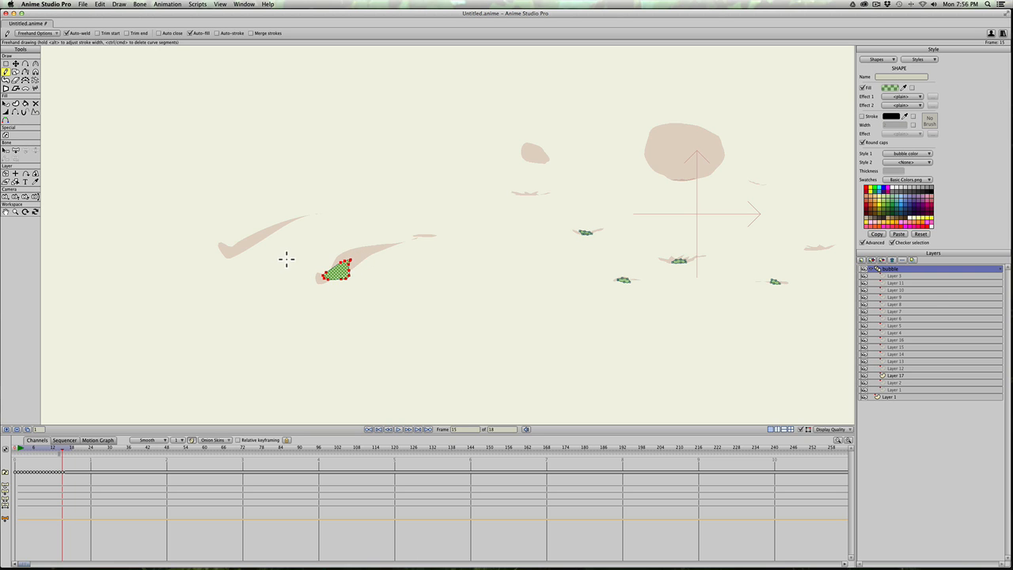
pyautogui.moveTo(264, 238)
pyautogui.mouseDown()
pyautogui.moveTo(234, 256)
pyautogui.moveTo(220, 245)
pyautogui.moveTo(233, 255)
pyautogui.moveTo(263, 241)
pyautogui.mouseUp()
pyautogui.moveTo(523, 194)
pyautogui.mouseDown()
pyautogui.moveTo(464, 227)
pyautogui.moveTo(440, 182)
pyautogui.mouseUp()
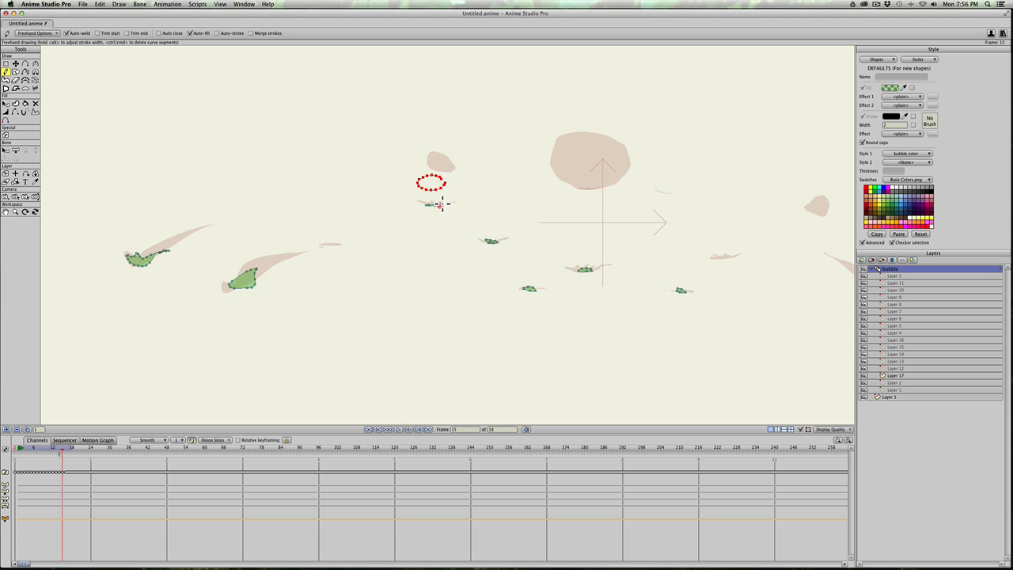
pyautogui.press('super+z')
pyautogui.moveTo(427, 176)
pyautogui.mouseDown()
pyautogui.moveTo(428, 193)
pyautogui.moveTo(448, 182)
pyautogui.moveTo(444, 174)
pyautogui.mouseUp()
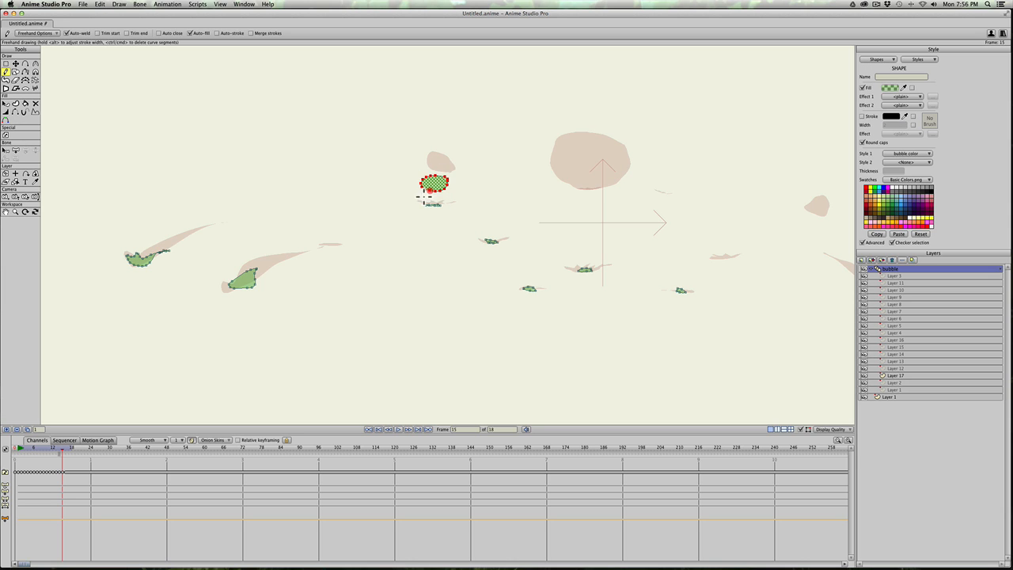
# - On frame 13, move the upper-left droplet down and outward to the left
pyautogui.click(53, 448)
pyautogui.moveTo(53, 448); pyautogui.dragTo(56, 449)
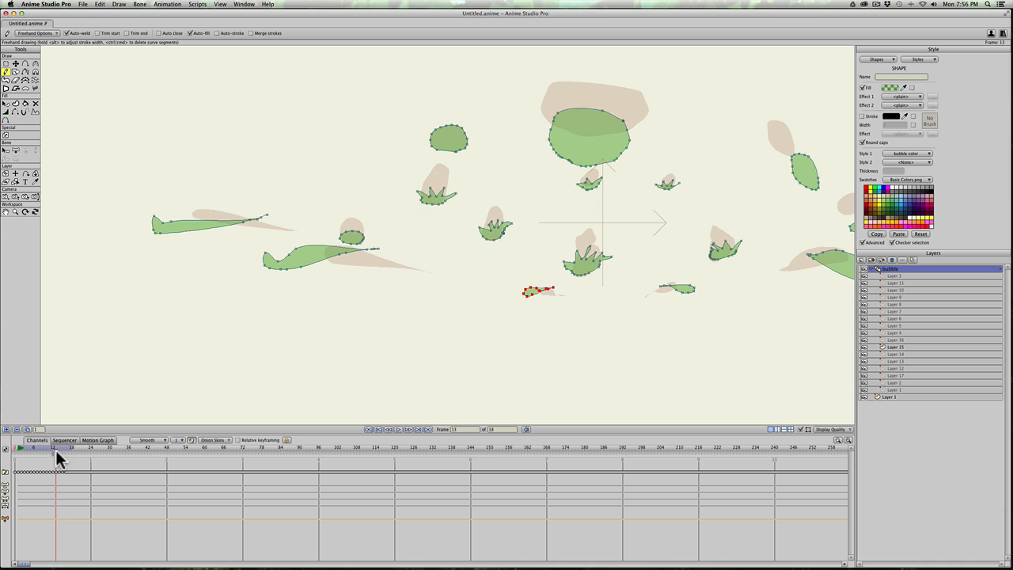
pyautogui.press('t')
pyautogui.doubleClick(444, 141)
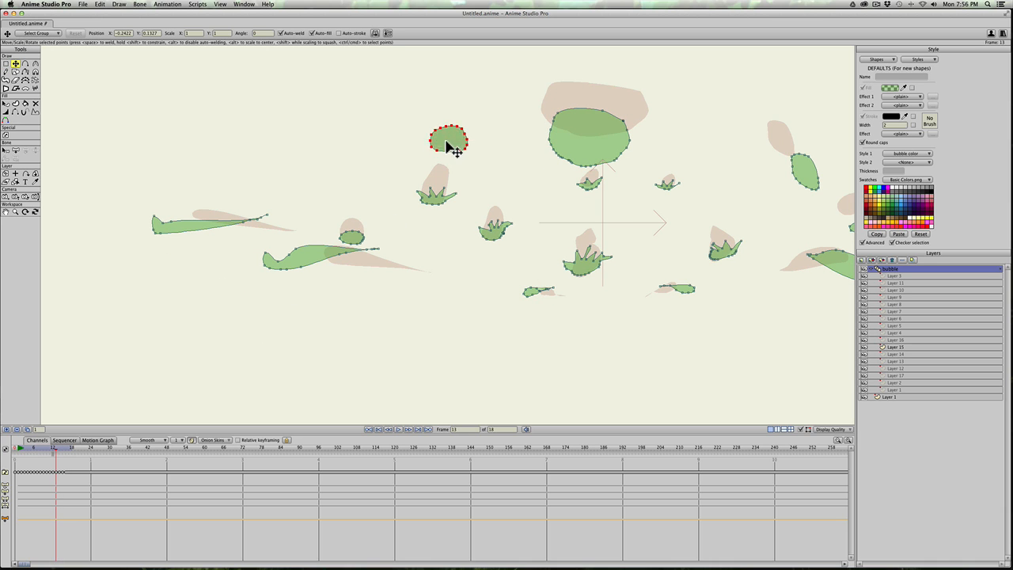
pyautogui.moveTo(445, 141); pyautogui.dragTo(431, 162)
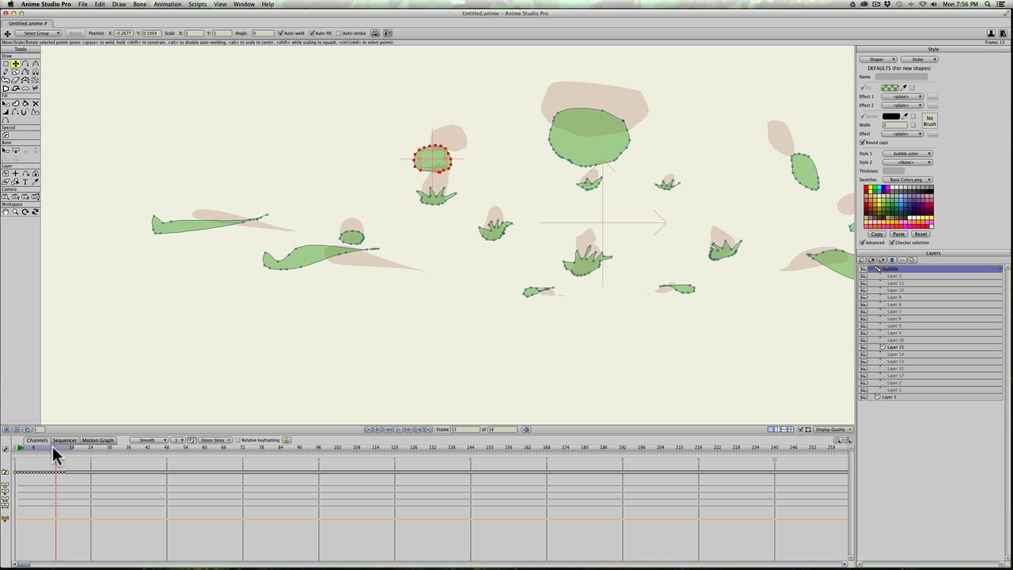
# - Move the upper-left droplet outward and down on frame 14, and on frame 15 shift its oval outward and flatten it
pyautogui.moveTo(54, 450); pyautogui.dragTo(59, 450)
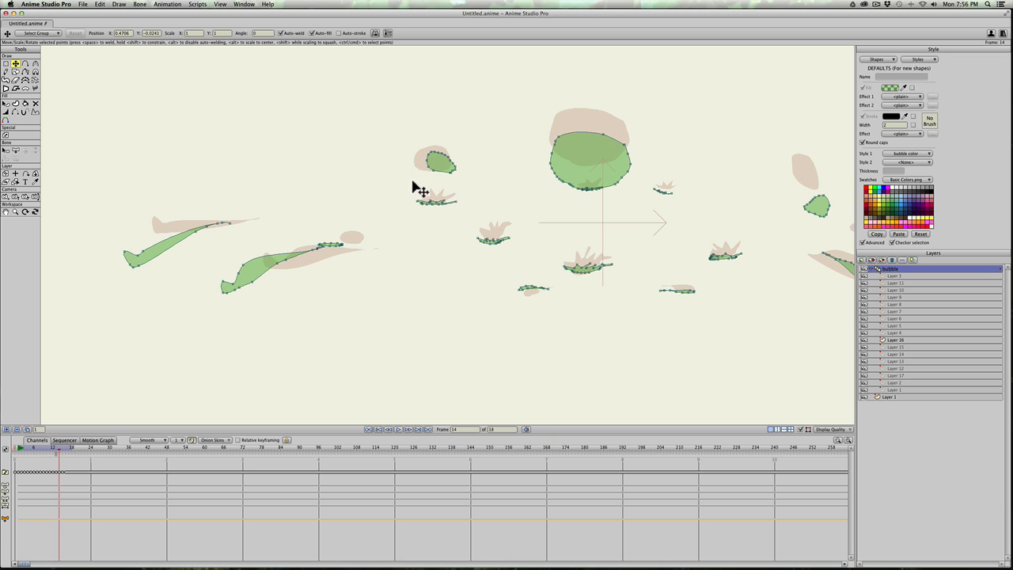
pyautogui.doubleClick(441, 167)
pyautogui.moveTo(441, 167); pyautogui.dragTo(419, 174)
pyautogui.click(62, 449)
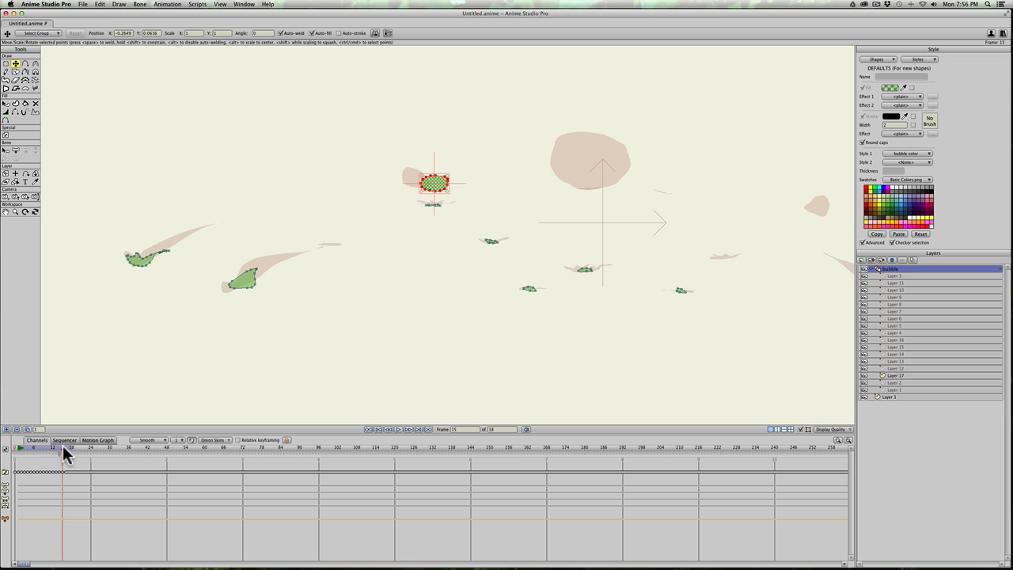
pyautogui.moveTo(441, 185); pyautogui.dragTo(409, 201)
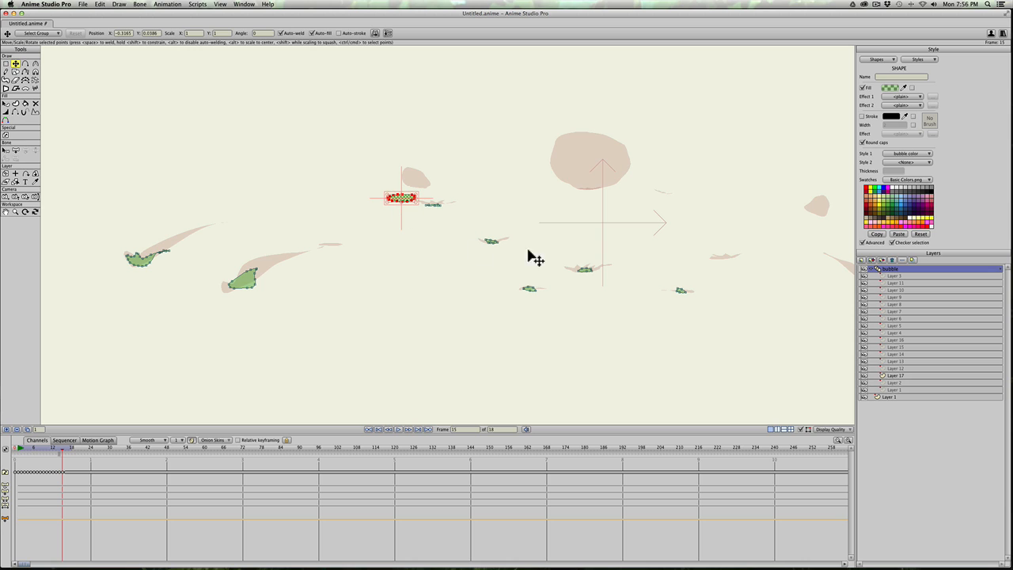
# - Raise the smoothing of the Freehand tool and return to the canvas below the large bubble
pyautogui.click(6, 74)
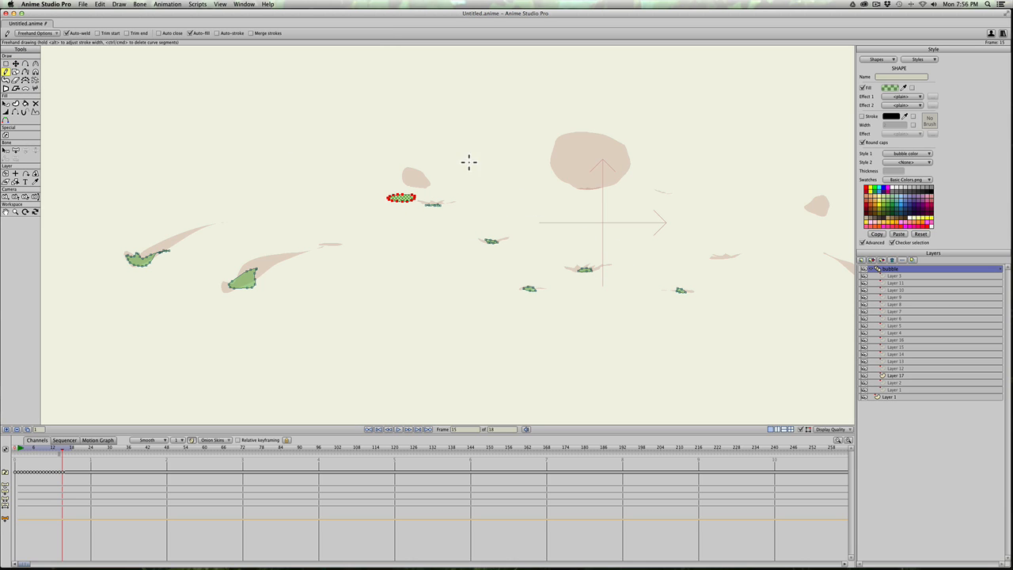
pyautogui.click(35, 34)
pyautogui.moveTo(44, 126); pyautogui.dragTo(66, 127)
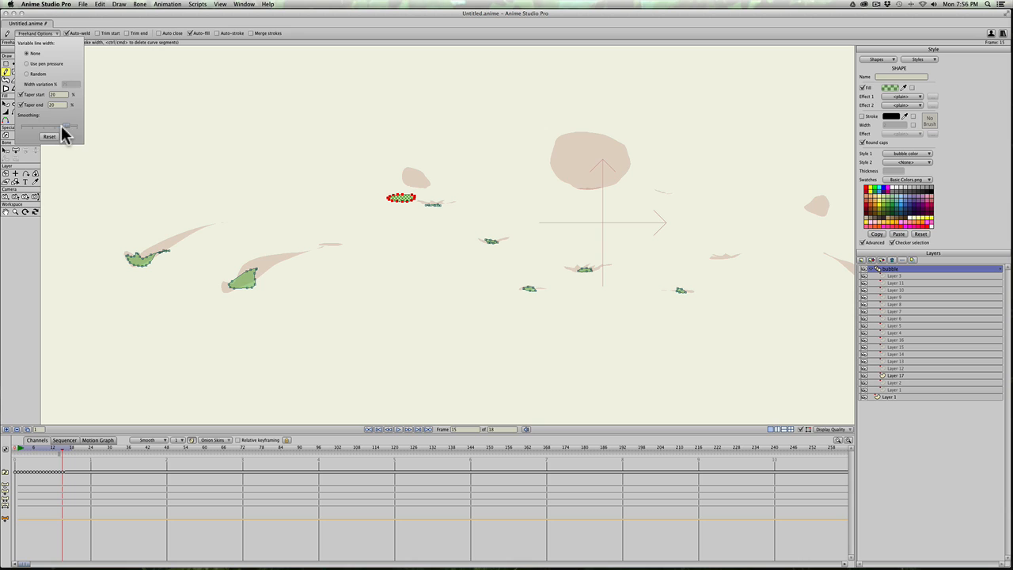
pyautogui.click(571, 196)
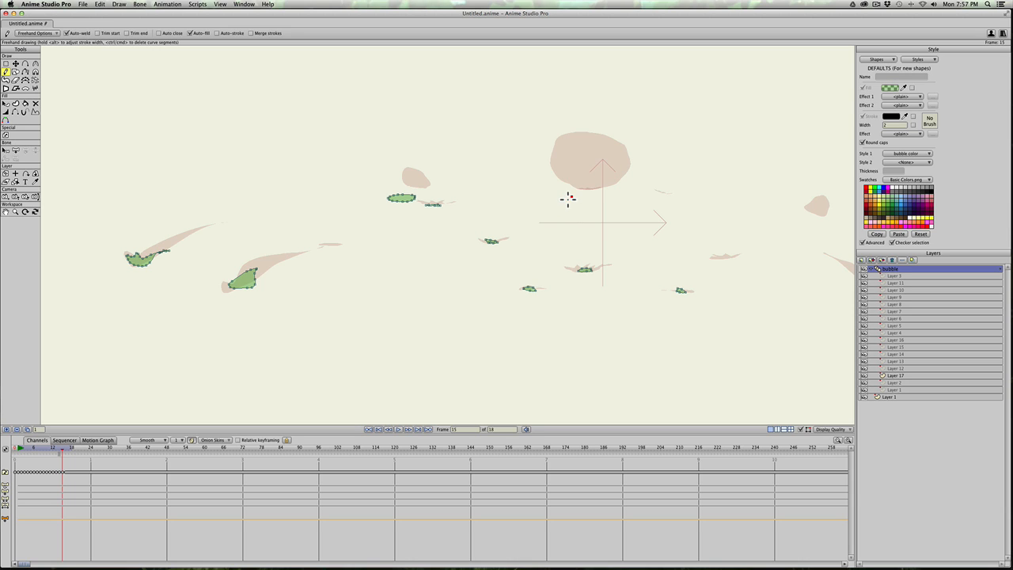
# - On frame 15, freehand-draw a lower oval beneath the large bubble and small blobs on the splash and droplets to its right
pyautogui.moveTo(571, 197)
pyautogui.mouseDown()
pyautogui.moveTo(603, 197)
pyautogui.moveTo(617, 169)
pyautogui.moveTo(593, 153)
pyautogui.moveTo(559, 162)
pyautogui.moveTo(549, 185)
pyautogui.moveTo(576, 198)
pyautogui.mouseUp()
pyautogui.moveTo(669, 267); pyautogui.dragTo(470, 245)
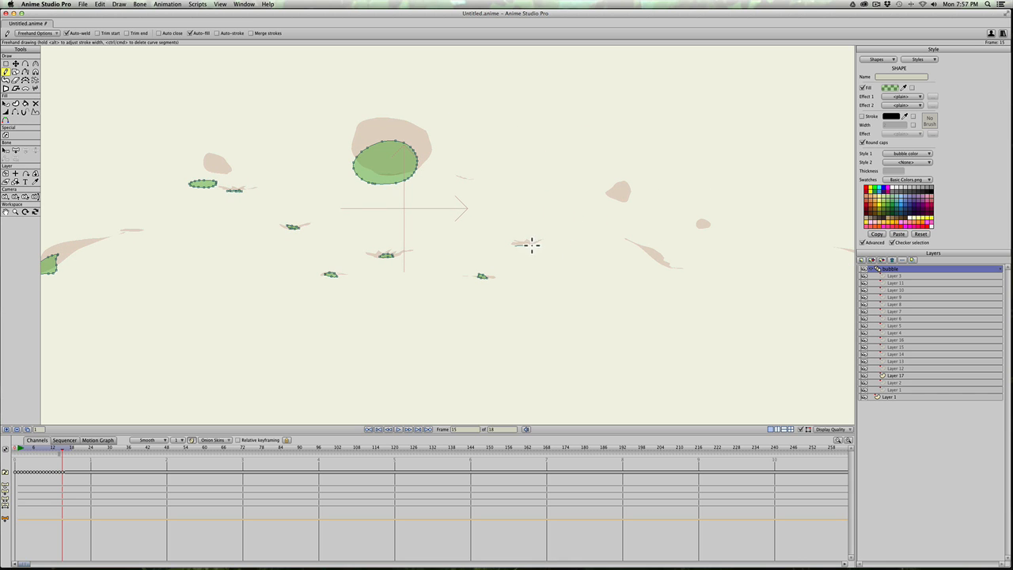
pyautogui.moveTo(531, 245); pyautogui.dragTo(518, 243)
pyautogui.moveTo(639, 227); pyautogui.dragTo(626, 210)
pyautogui.moveTo(653, 260)
pyautogui.mouseDown()
pyautogui.moveTo(666, 261)
pyautogui.moveTo(656, 263)
pyautogui.mouseUp()
pyautogui.moveTo(727, 246); pyautogui.dragTo(630, 217)
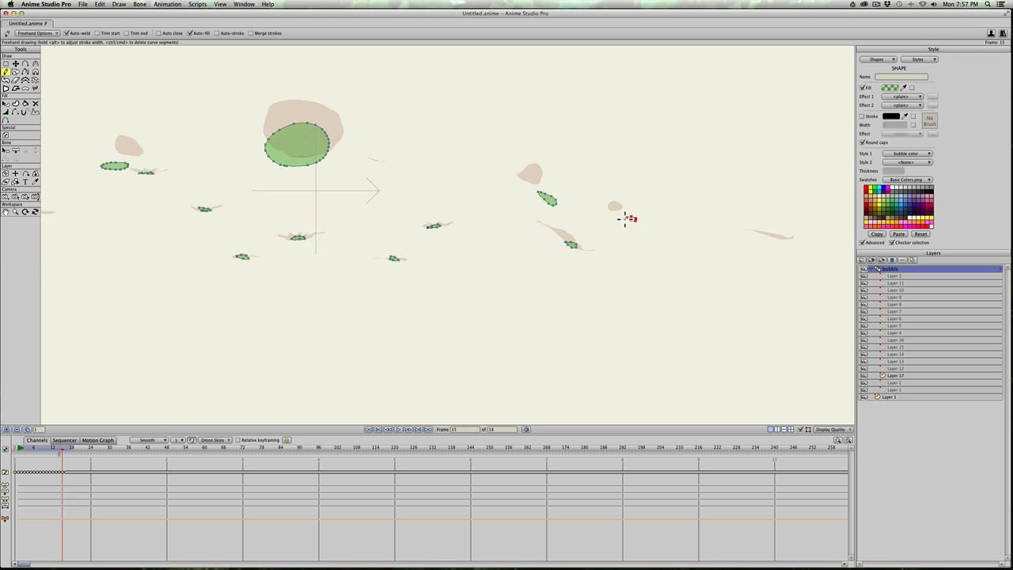
pyautogui.moveTo(770, 240)
pyautogui.mouseDown()
pyautogui.moveTo(780, 235)
pyautogui.moveTo(775, 243)
pyautogui.mouseUp()
pyautogui.scroll(-2, 460, 277)
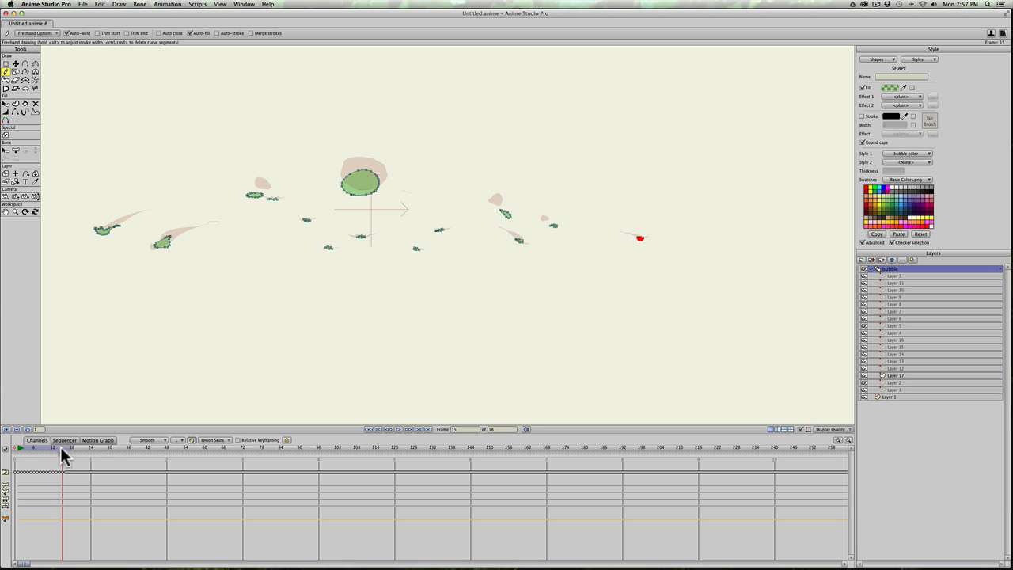
# - Add an empty frame 16 and freehand-draw small splashes at the upper-right droplet's head and on the upper-left oval
pyautogui.click(8, 429)
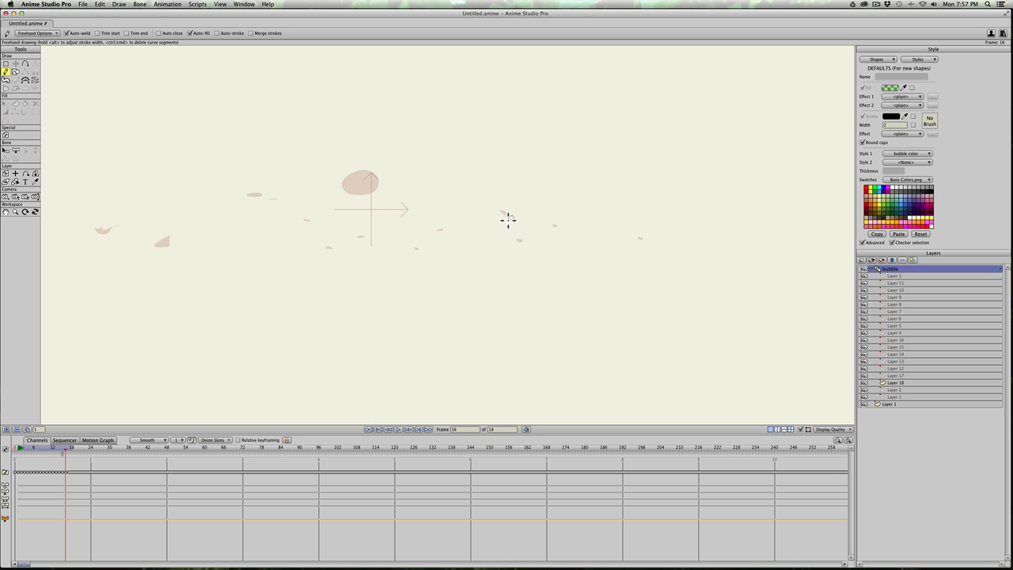
pyautogui.moveTo(508, 220); pyautogui.dragTo(511, 217)
pyautogui.press('super+z')
pyautogui.scroll(-2, 504, 238)
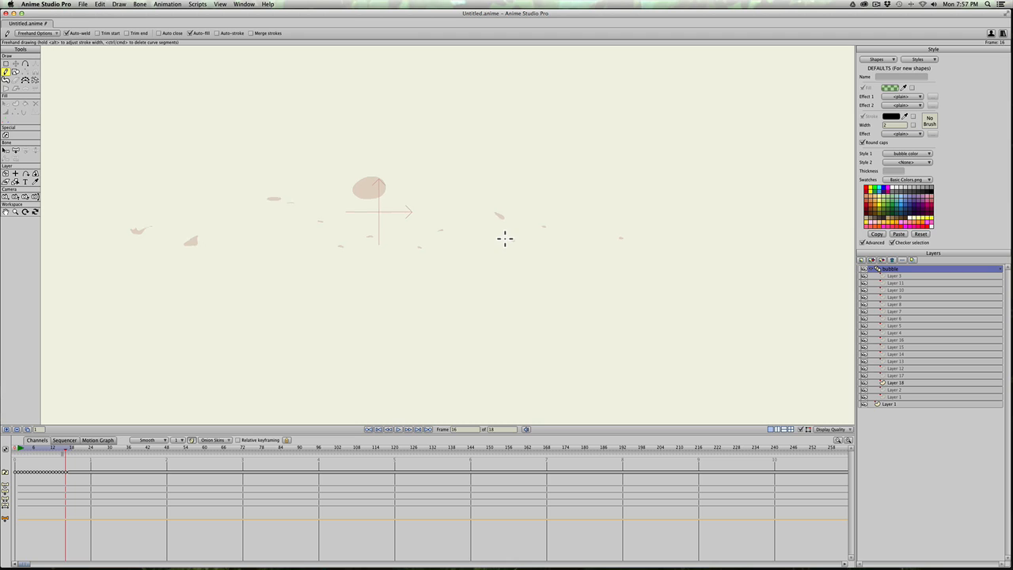
pyautogui.scroll(1, 504, 238)
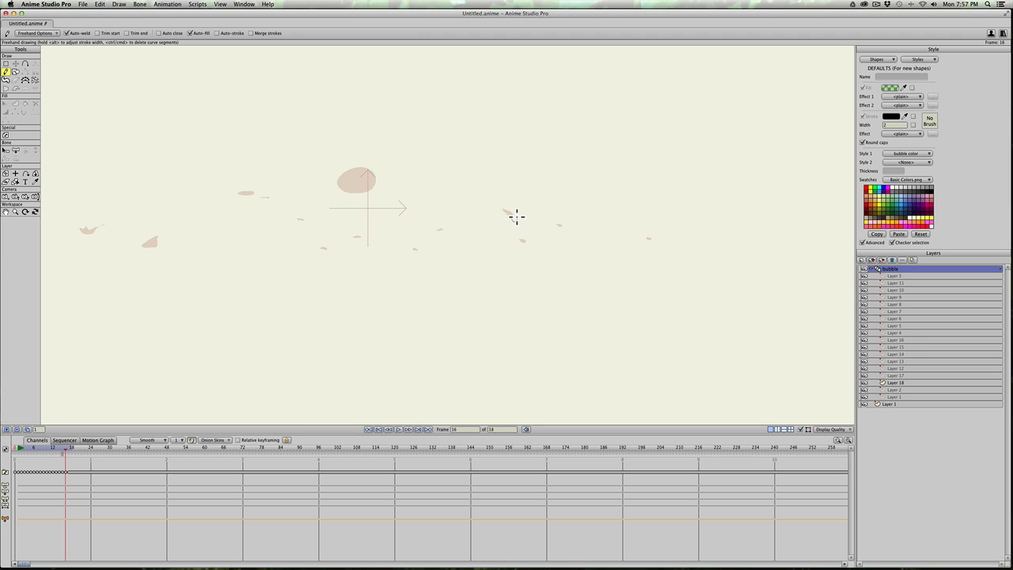
pyautogui.moveTo(512, 218); pyautogui.dragTo(515, 217)
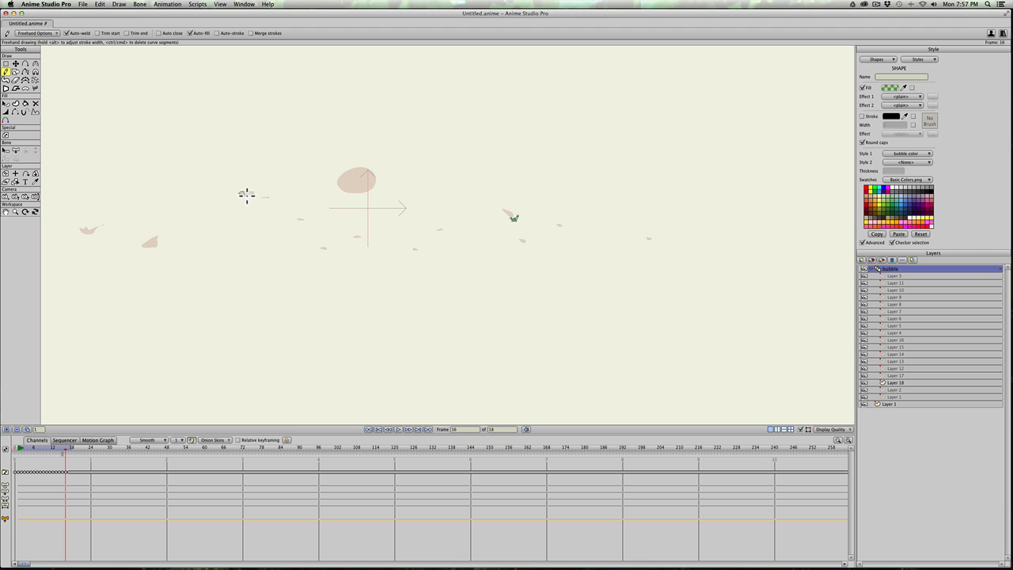
pyautogui.moveTo(256, 192)
pyautogui.mouseDown()
pyautogui.moveTo(216, 222)
pyautogui.moveTo(219, 233)
pyautogui.moveTo(291, 248)
pyautogui.mouseUp()
# - Set the Freehand smoothing to its minimum and draw a spiky splash over the lower-left triangular droplet
pyautogui.scroll(2, 217, 221)
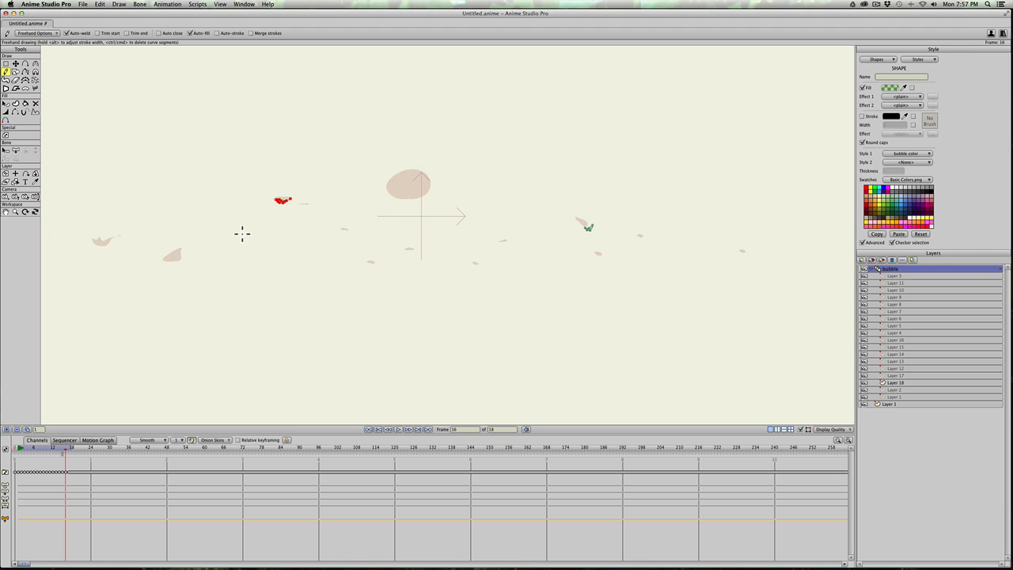
pyautogui.scroll(2, 237, 233)
pyautogui.moveTo(237, 233); pyautogui.dragTo(451, 250)
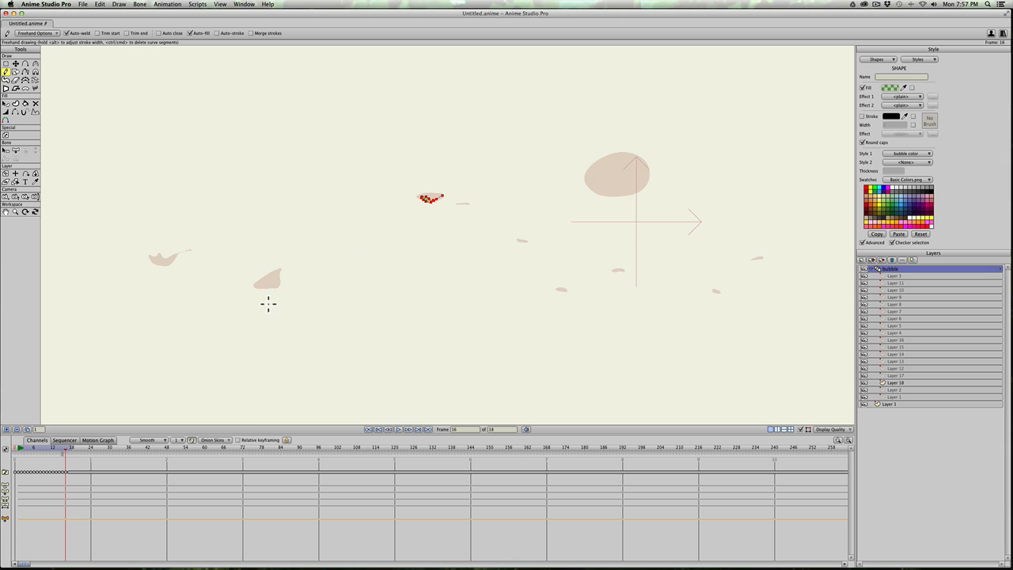
pyautogui.moveTo(266, 290)
pyautogui.mouseDown()
pyautogui.moveTo(251, 282)
pyautogui.moveTo(279, 272)
pyautogui.moveTo(269, 290)
pyautogui.mouseUp()
pyautogui.press('super+z')
pyautogui.click(36, 33)
pyautogui.click(26, 127)
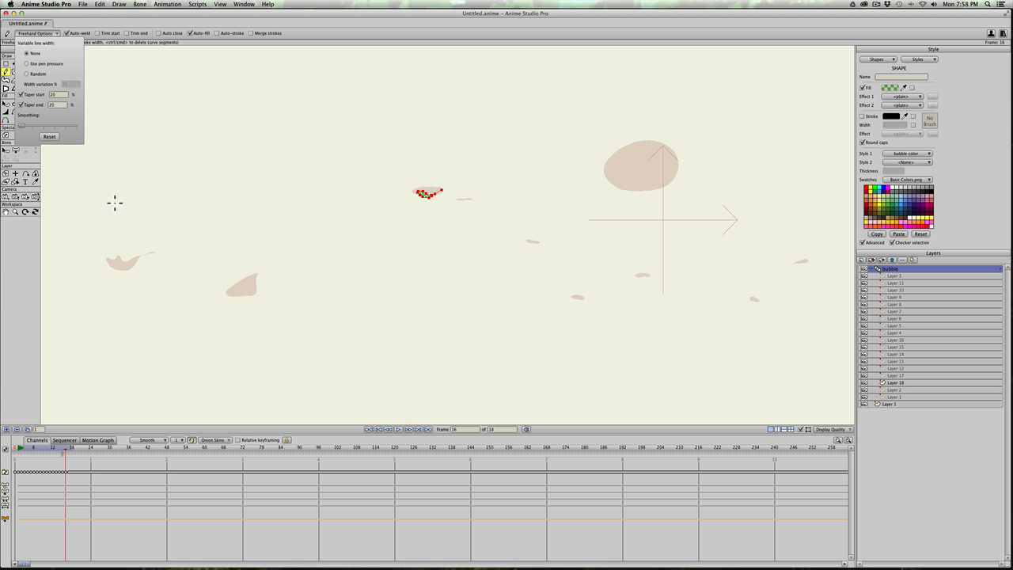
pyautogui.click(225, 285)
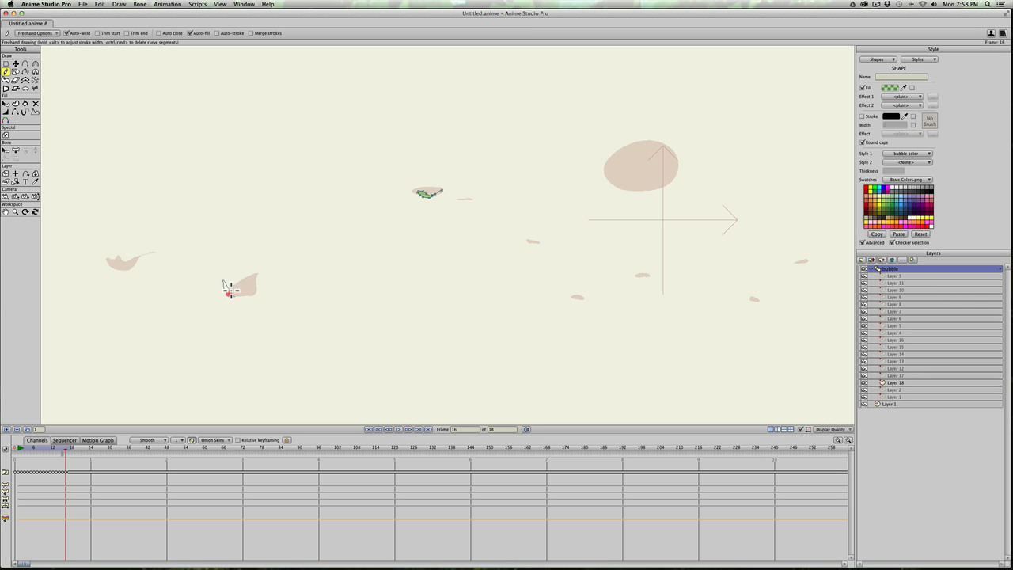
pyautogui.moveTo(261, 287); pyautogui.dragTo(229, 297)
# - Freehand-draw a spiky splash over the far-left droplet on frame 16, redrawing it once
pyautogui.moveTo(121, 273)
pyautogui.mouseDown()
pyautogui.moveTo(108, 261)
pyautogui.moveTo(128, 267)
pyautogui.moveTo(118, 283)
pyautogui.mouseUp()
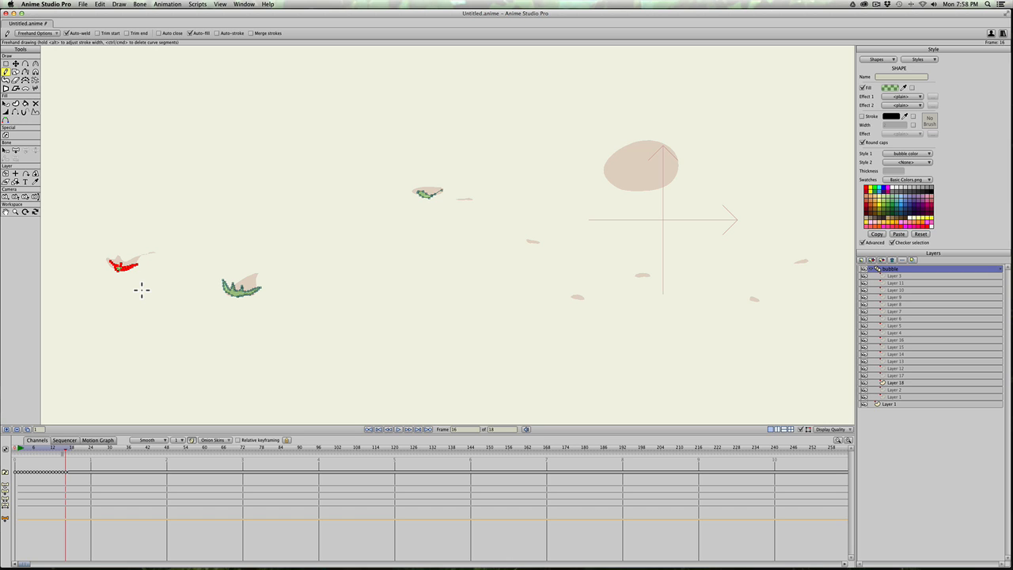
pyautogui.press('super+z')
pyautogui.moveTo(126, 270)
pyautogui.mouseDown()
pyautogui.moveTo(106, 263)
pyautogui.moveTo(128, 269)
pyautogui.mouseUp()
pyautogui.moveTo(632, 216)
pyautogui.mouseDown()
pyautogui.moveTo(665, 210)
pyautogui.moveTo(669, 174)
pyautogui.moveTo(626, 177)
pyautogui.moveTo(615, 185)
pyautogui.moveTo(637, 216)
pyautogui.mouseUp()
pyautogui.moveTo(602, 266); pyautogui.dragTo(502, 244)
pyautogui.press('super+z')
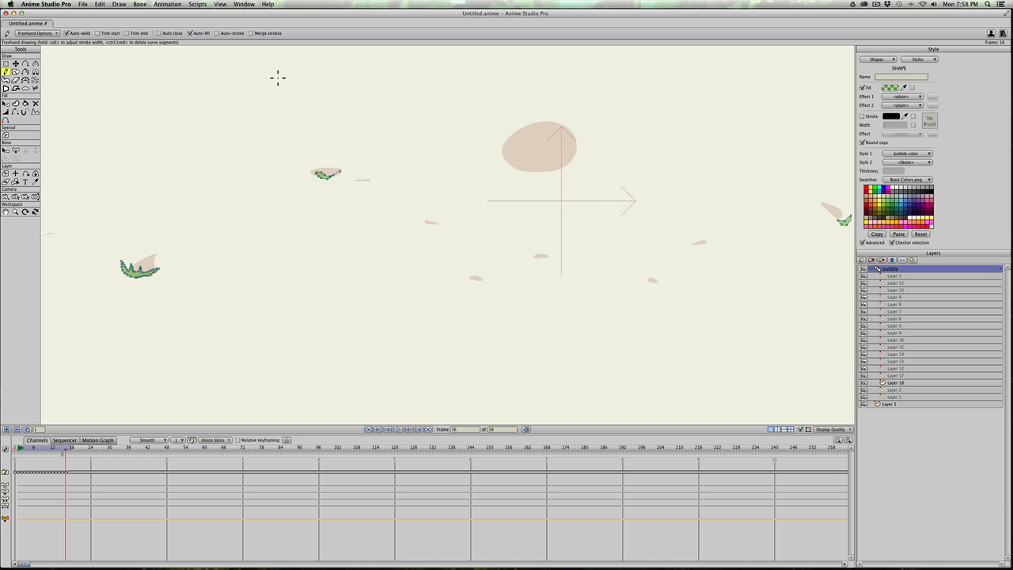
# - Raise the Freehand smoothing and draw a slightly smaller oval overlapping the underside of the large bubble on frame 16
pyautogui.click(36, 33)
pyautogui.moveTo(52, 125); pyautogui.dragTo(65, 125)
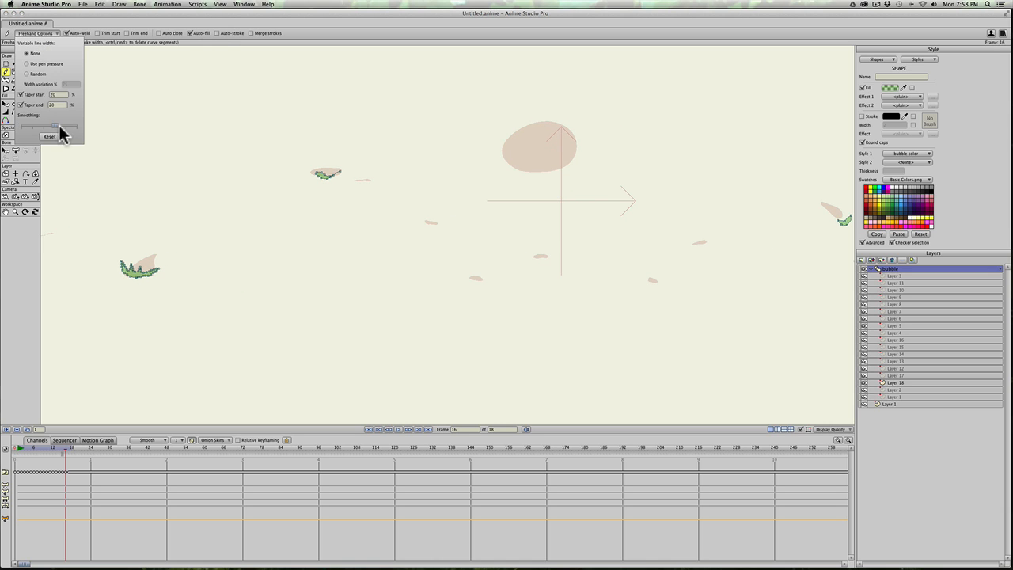
pyautogui.moveTo(565, 191)
pyautogui.mouseDown()
pyautogui.moveTo(577, 167)
pyautogui.moveTo(571, 153)
pyautogui.moveTo(545, 148)
pyautogui.moveTo(507, 167)
pyautogui.moveTo(507, 186)
pyautogui.moveTo(564, 192)
pyautogui.mouseUp()
pyautogui.moveTo(564, 249); pyautogui.dragTo(502, 210)
pyautogui.scroll(-3, 260, 317)
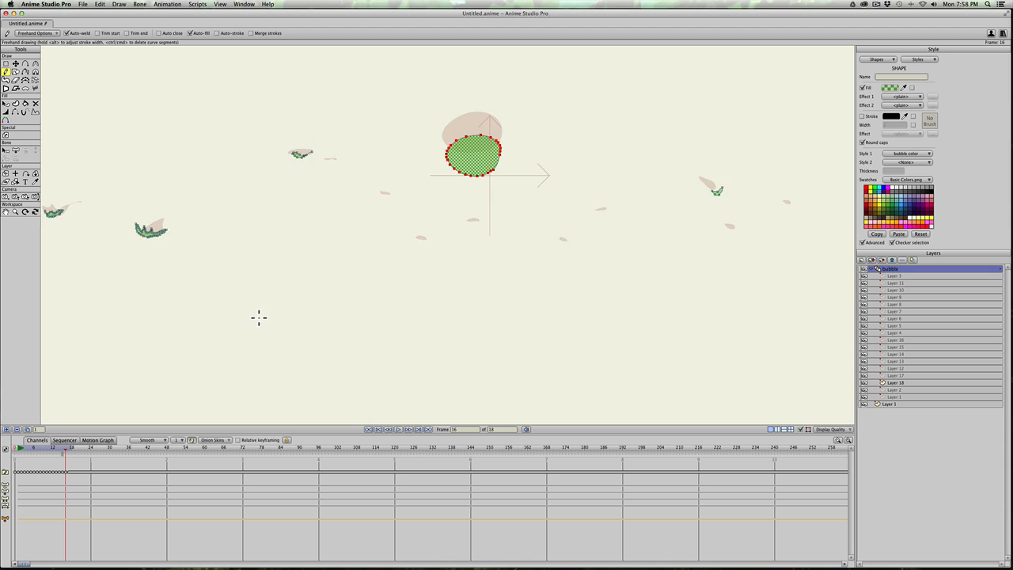
pyautogui.scroll(-2, 260, 317)
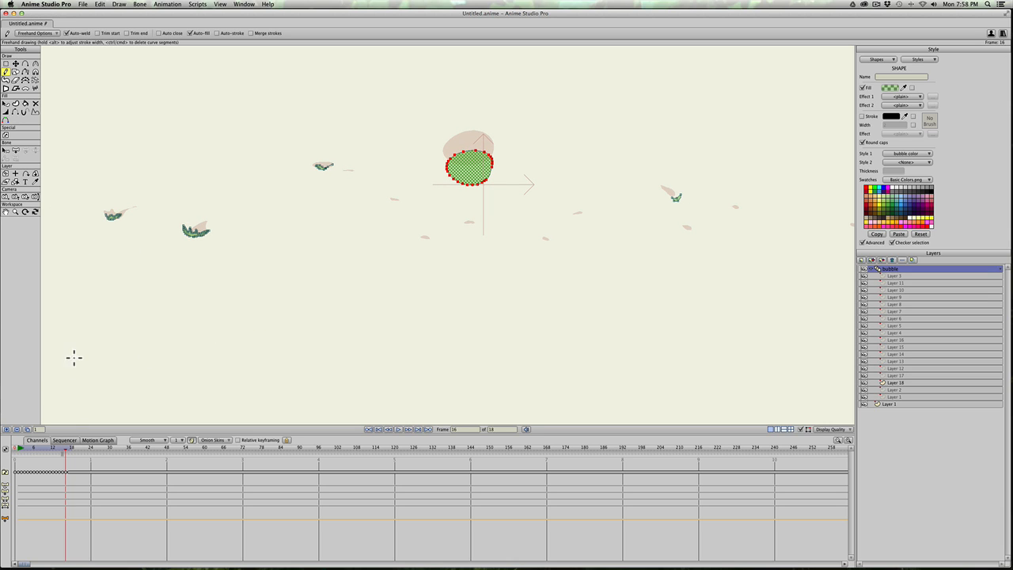
# - Add an empty frame 17 and freehand-draw a small blob on the lower-left splash and a smaller, lower oval for the large bubble
pyautogui.click(7, 430)
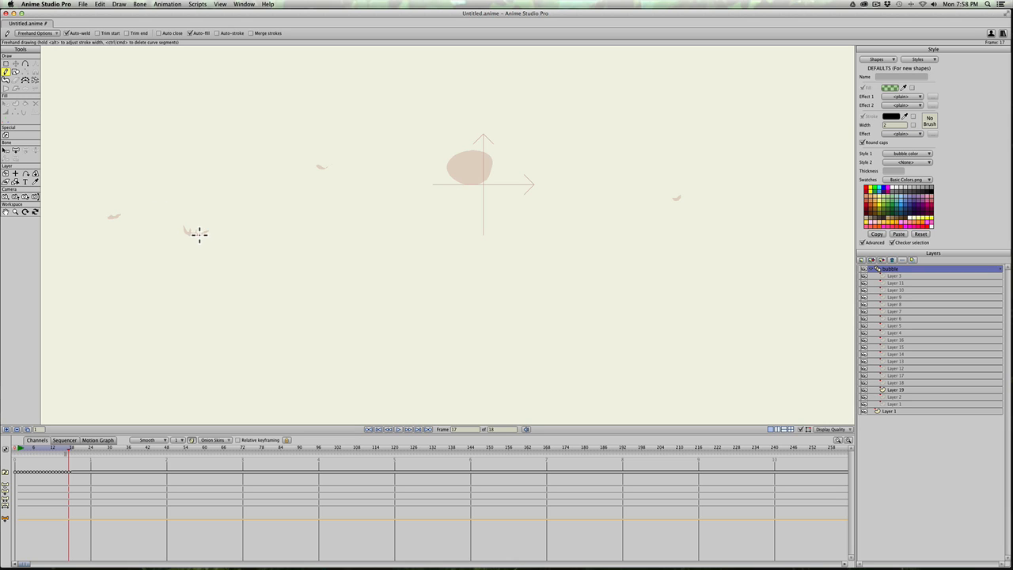
pyautogui.moveTo(192, 236); pyautogui.dragTo(195, 233)
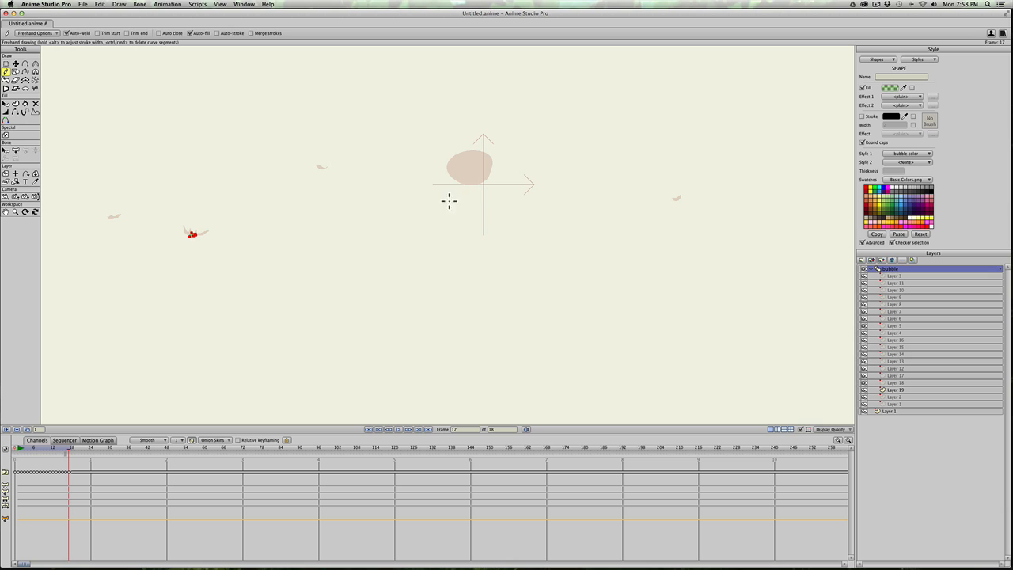
pyautogui.moveTo(492, 188)
pyautogui.mouseDown()
pyautogui.moveTo(473, 168)
pyautogui.moveTo(450, 192)
pyautogui.moveTo(473, 200)
pyautogui.mouseUp()
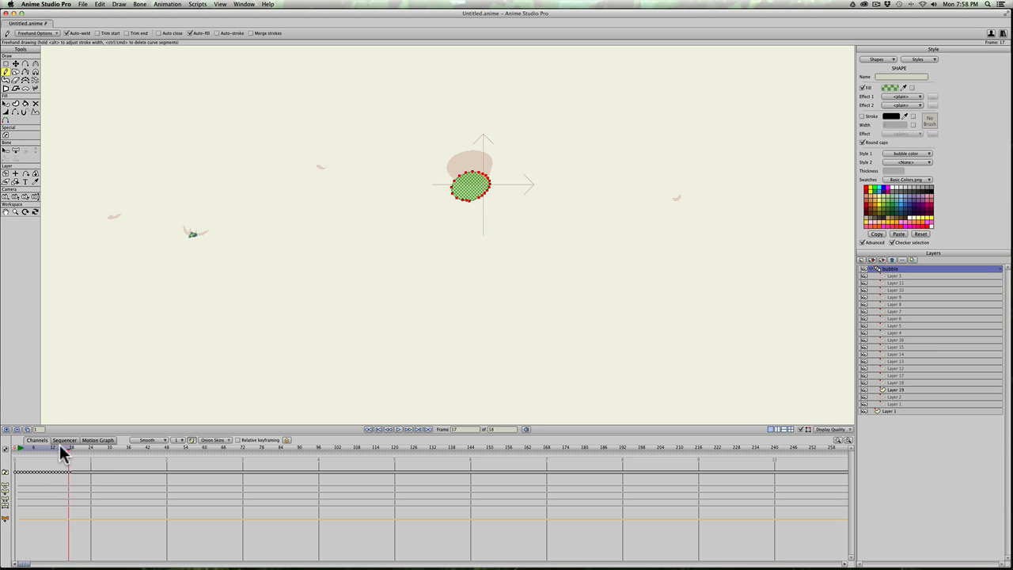
# - Add empty frames 18 and 19, drawing the bubble as a thin flat ellipse on 18 and a wider, upward-curved splash on 19
pyautogui.click(6, 429)
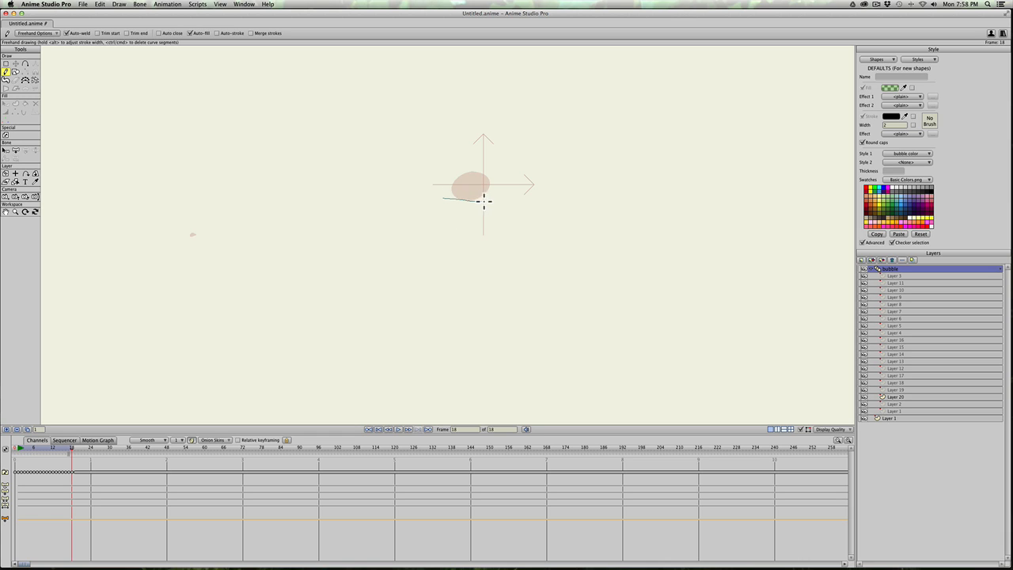
pyautogui.moveTo(508, 193); pyautogui.dragTo(439, 195)
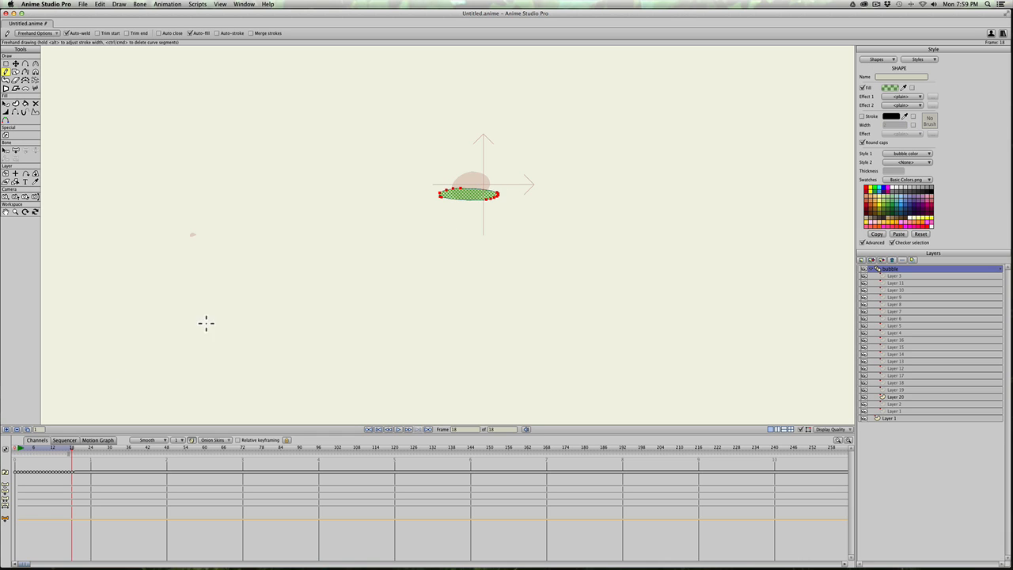
pyautogui.click(6, 430)
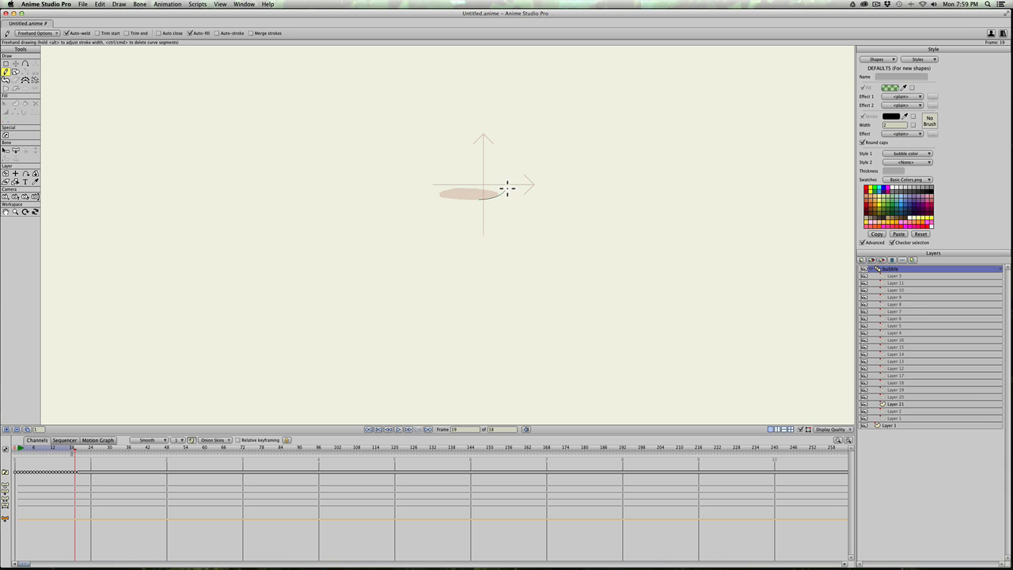
pyautogui.moveTo(506, 188)
pyautogui.mouseDown()
pyautogui.moveTo(406, 188)
pyautogui.moveTo(484, 197)
pyautogui.mouseUp()
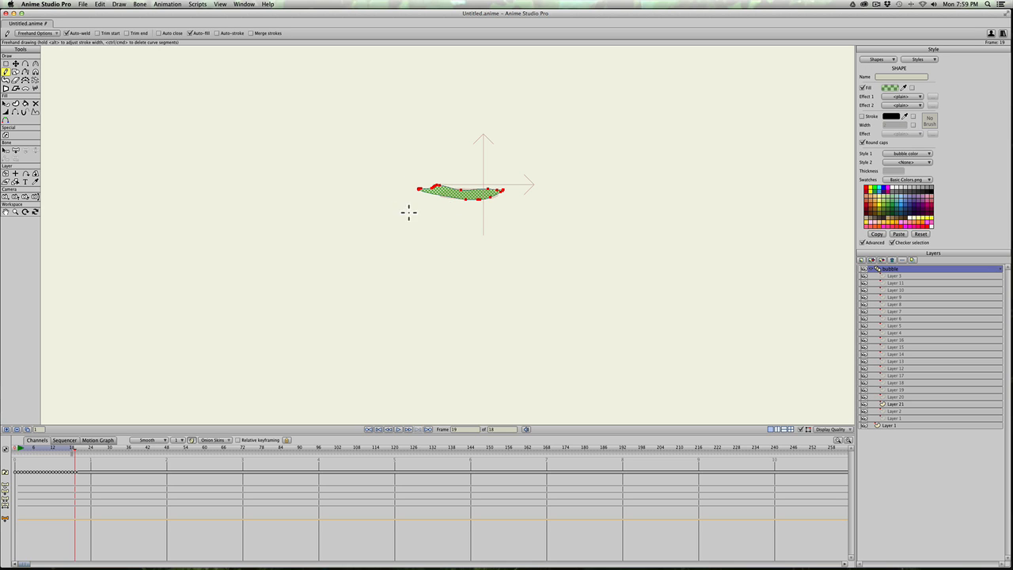
# - Lower the Freehand smoothing, add an empty frame 20 and draw a wide splash with several spiky peaks over the previous shape
pyautogui.click(34, 33)
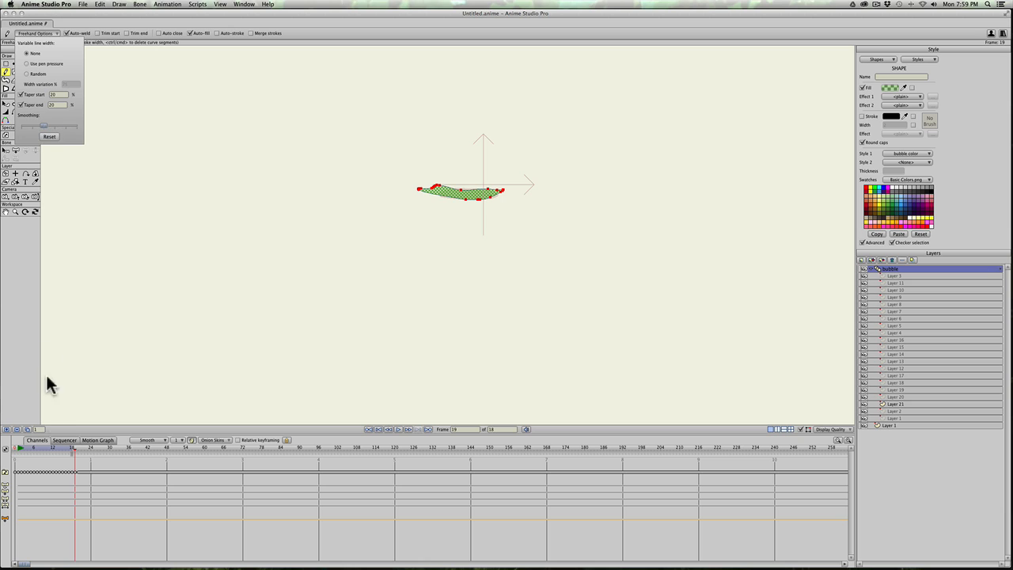
pyautogui.click(6, 429)
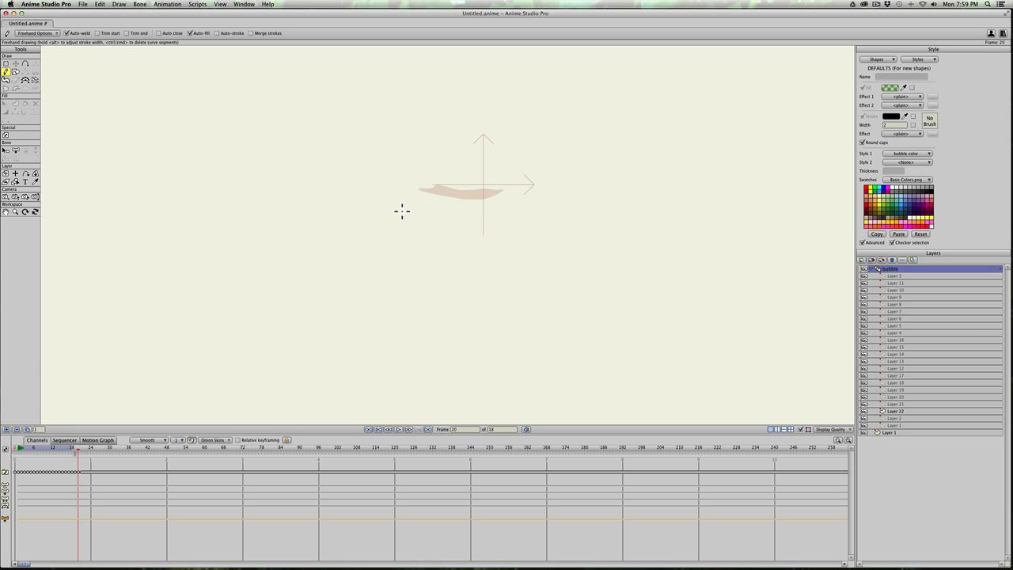
pyautogui.moveTo(480, 199)
pyautogui.mouseDown()
pyautogui.moveTo(530, 182)
pyautogui.moveTo(495, 188)
pyautogui.moveTo(501, 179)
pyautogui.moveTo(478, 195)
pyautogui.moveTo(461, 180)
pyautogui.moveTo(464, 191)
pyautogui.moveTo(379, 187)
pyautogui.moveTo(480, 199)
pyautogui.mouseUp()
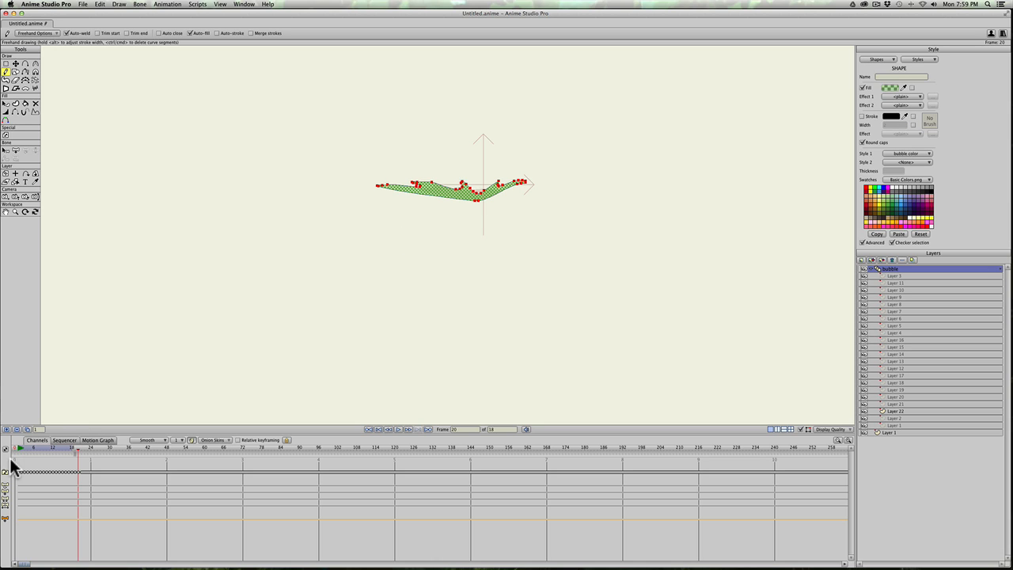
# - Add an empty frame 21 and freehand-draw five separate thin streaks along the arms of the splash
pyautogui.click(6, 430)
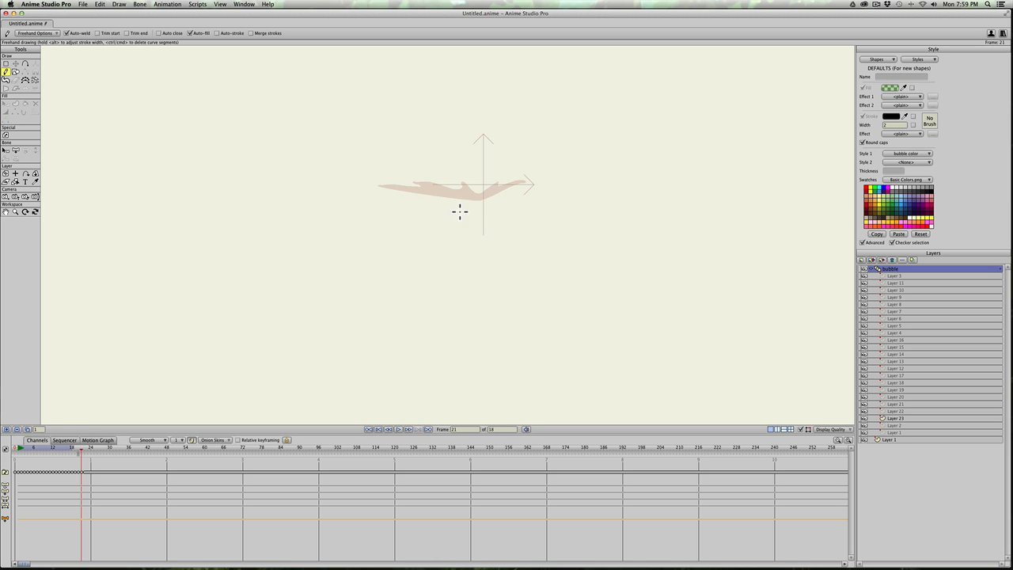
pyautogui.moveTo(444, 192)
pyautogui.mouseDown()
pyautogui.moveTo(411, 181)
pyautogui.moveTo(449, 196)
pyautogui.moveTo(378, 190)
pyautogui.moveTo(408, 192)
pyautogui.mouseUp()
pyautogui.moveTo(475, 197)
pyautogui.mouseDown()
pyautogui.moveTo(473, 189)
pyautogui.moveTo(475, 199)
pyautogui.moveTo(518, 188)
pyautogui.moveTo(488, 191)
pyautogui.mouseUp()
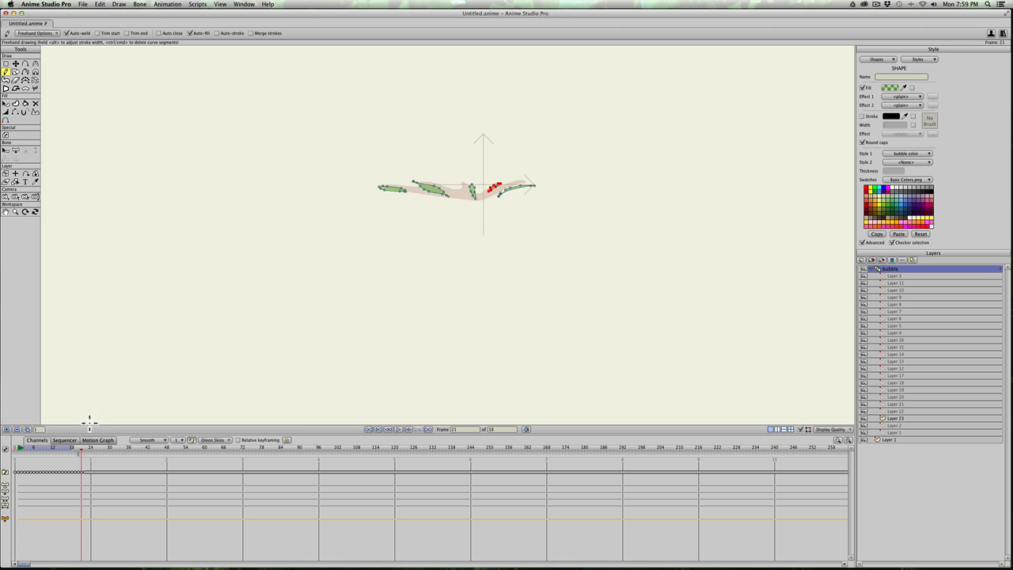
# - Add an empty frame 22 and freehand-draw three small round droplets near the left and middle streaks
pyautogui.click(6, 429)
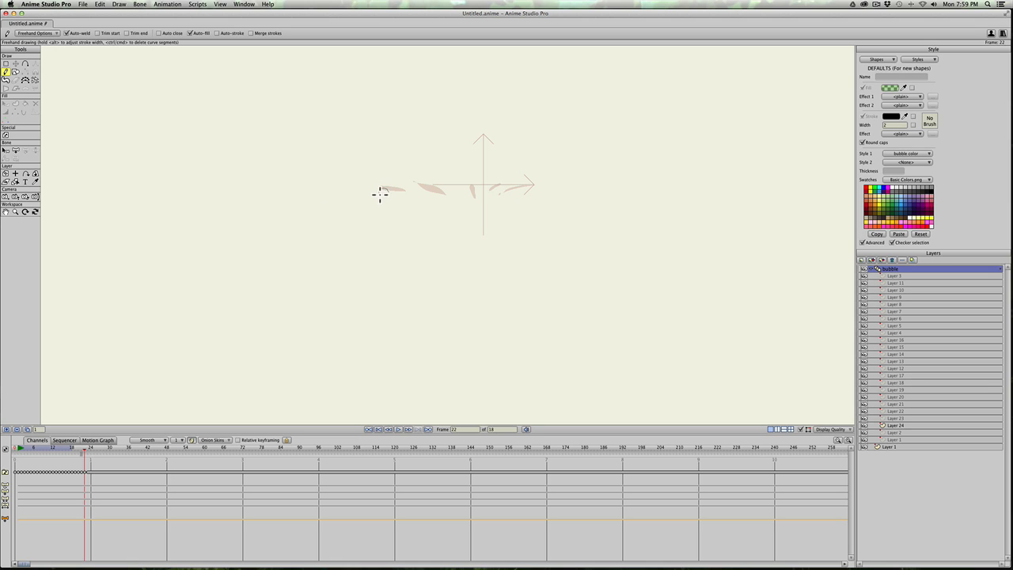
pyautogui.moveTo(387, 191); pyautogui.dragTo(385, 190)
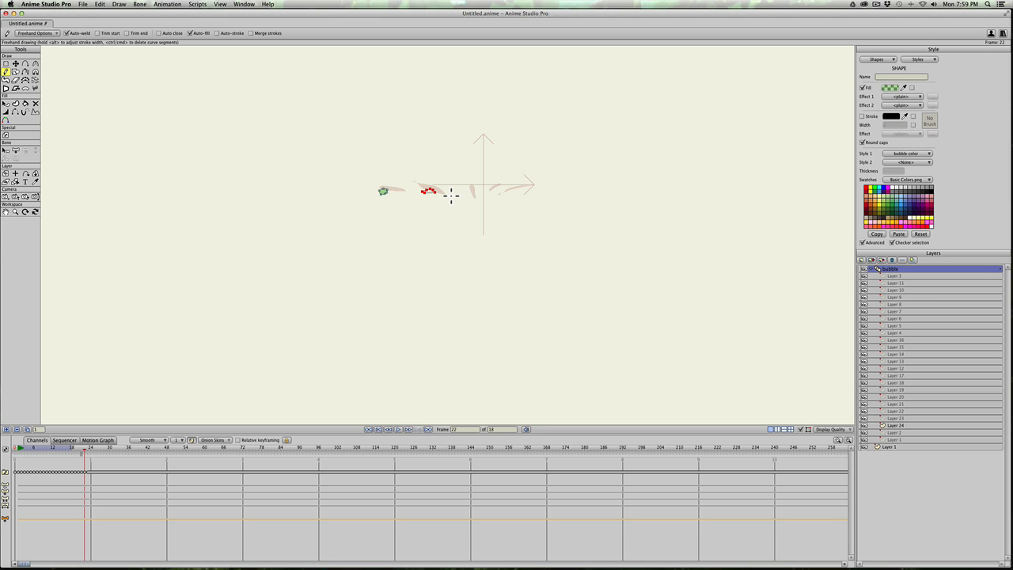
pyautogui.press('super+z')
pyautogui.moveTo(426, 194); pyautogui.dragTo(423, 187)
pyautogui.moveTo(475, 192); pyautogui.dragTo(475, 192)
# - Add empty frames 23 and 24, freehand-draw one small falling droplet on each near the centre, and return to frame 2
pyautogui.click(7, 429)
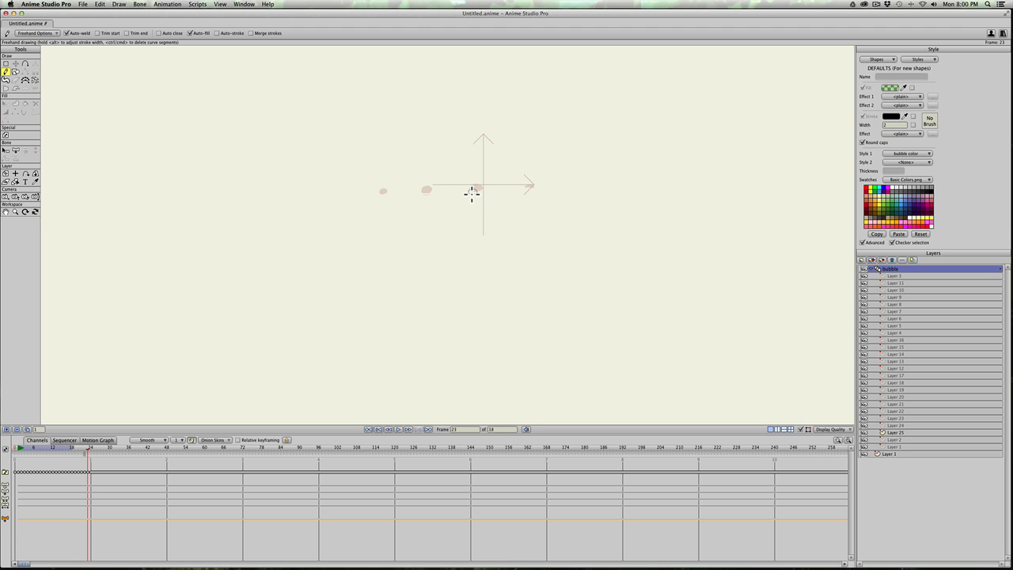
pyautogui.moveTo(473, 193); pyautogui.dragTo(472, 190)
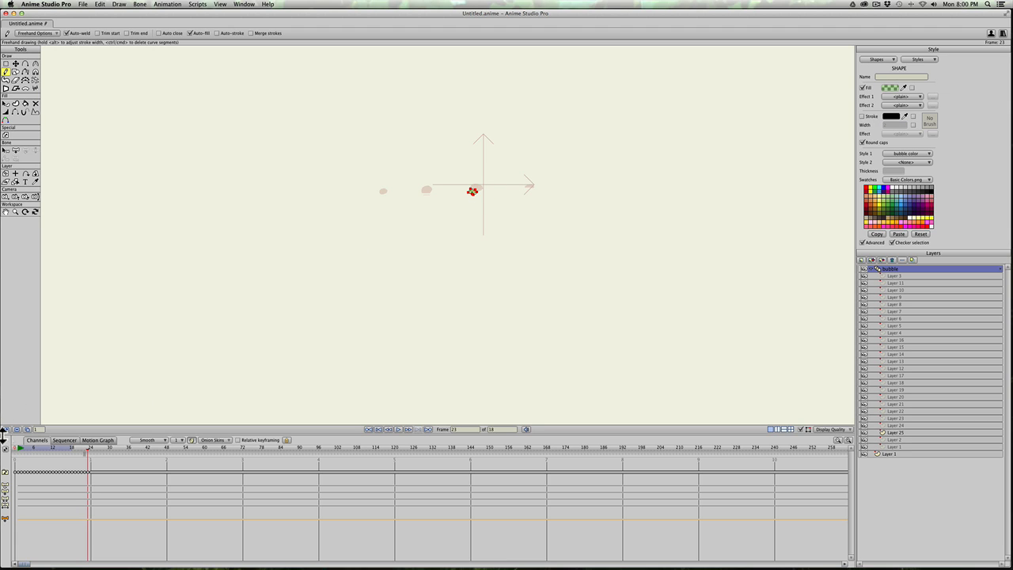
pyautogui.click(7, 429)
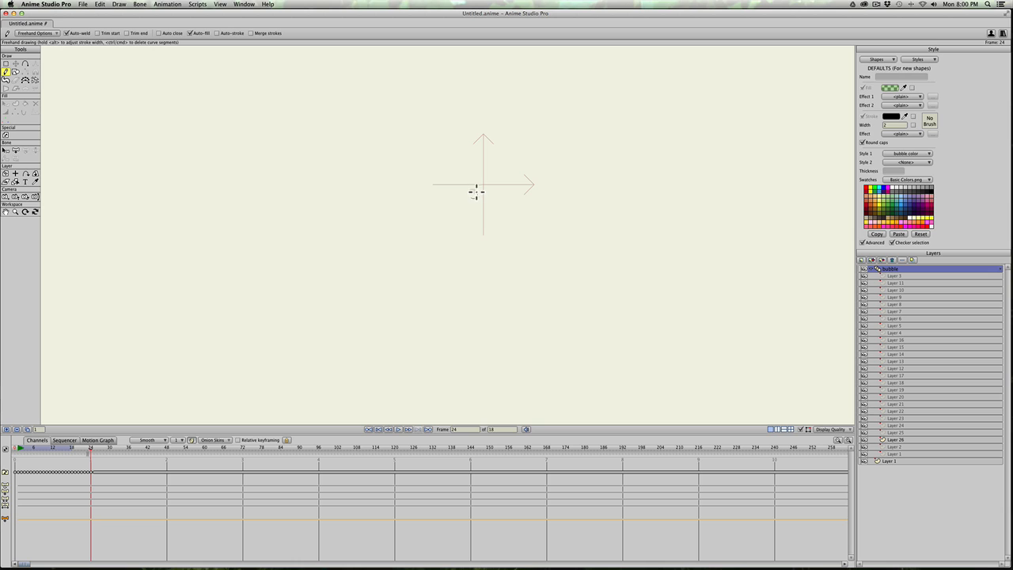
pyautogui.moveTo(472, 197); pyautogui.dragTo(472, 193)
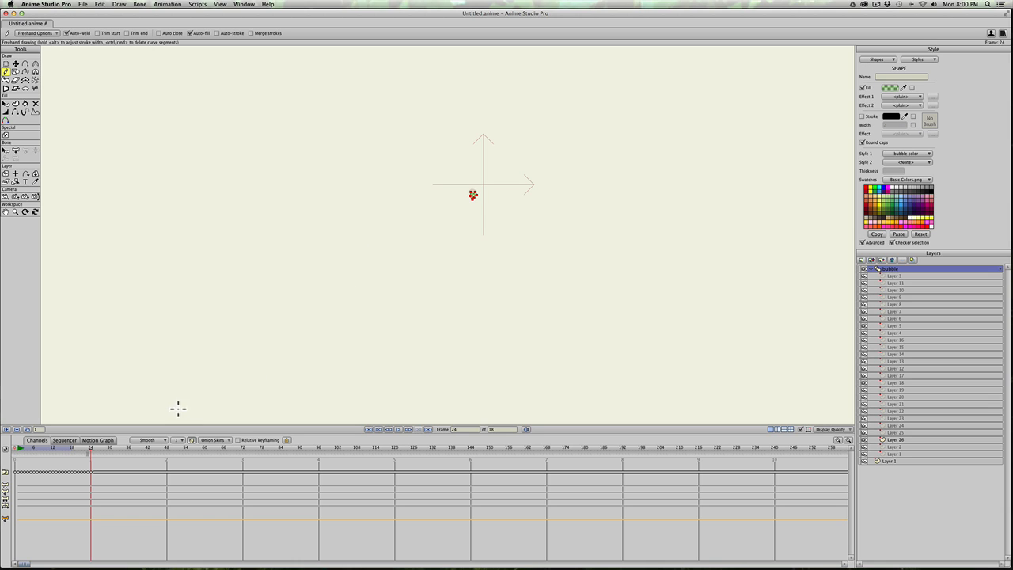
pyautogui.click(21, 448)
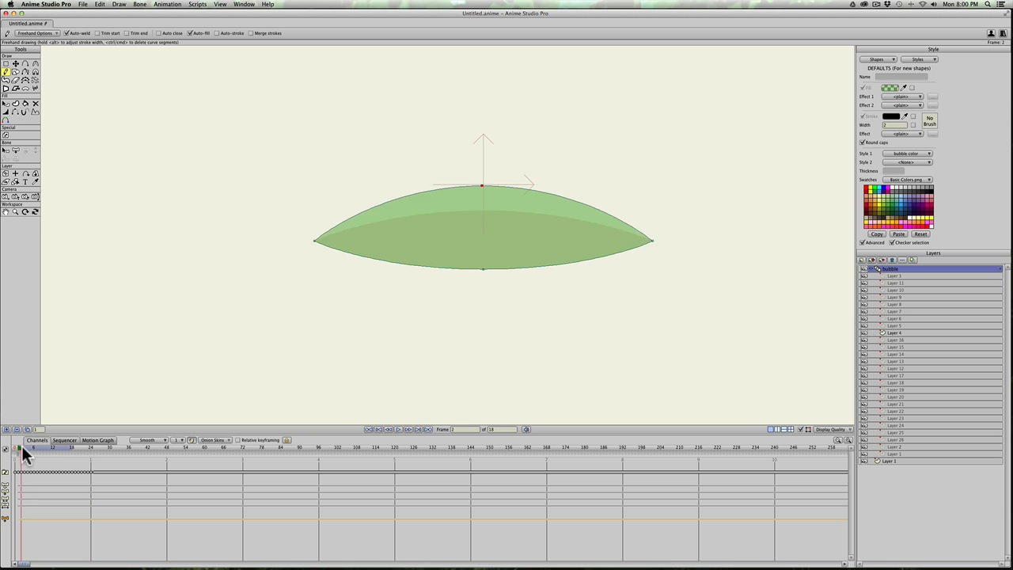
# - Return to frame 0, select all the bubble layer's keyframes and shift them a few frames later
pyautogui.moveTo(22, 448)
pyautogui.mouseDown()
pyautogui.moveTo(95, 443)
pyautogui.moveTo(2, 452)
pyautogui.mouseUp()
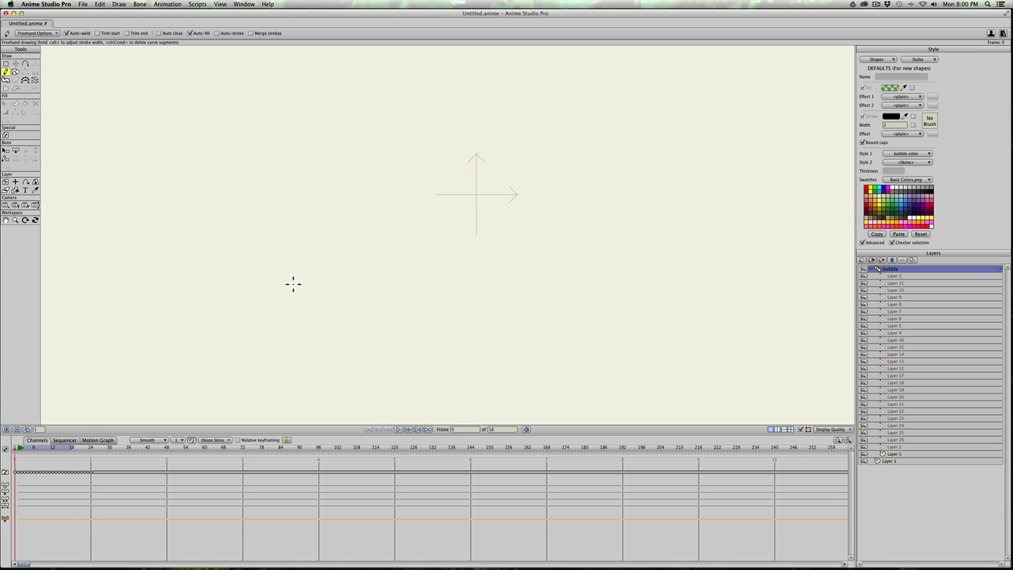
pyautogui.scroll(-10, 369, 244)
pyautogui.scroll(2, 437, 228)
pyautogui.scroll(-1, 436, 229)
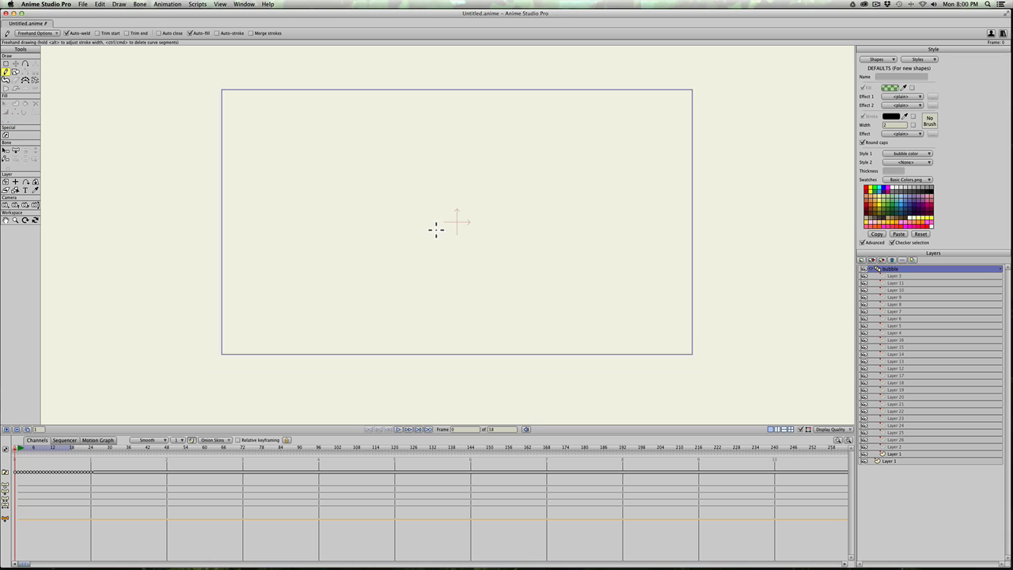
pyautogui.scroll(2, 436, 229)
pyautogui.moveTo(435, 243)
pyautogui.mouseDown()
pyautogui.moveTo(438, 276)
pyautogui.moveTo(426, 251)
pyautogui.mouseUp()
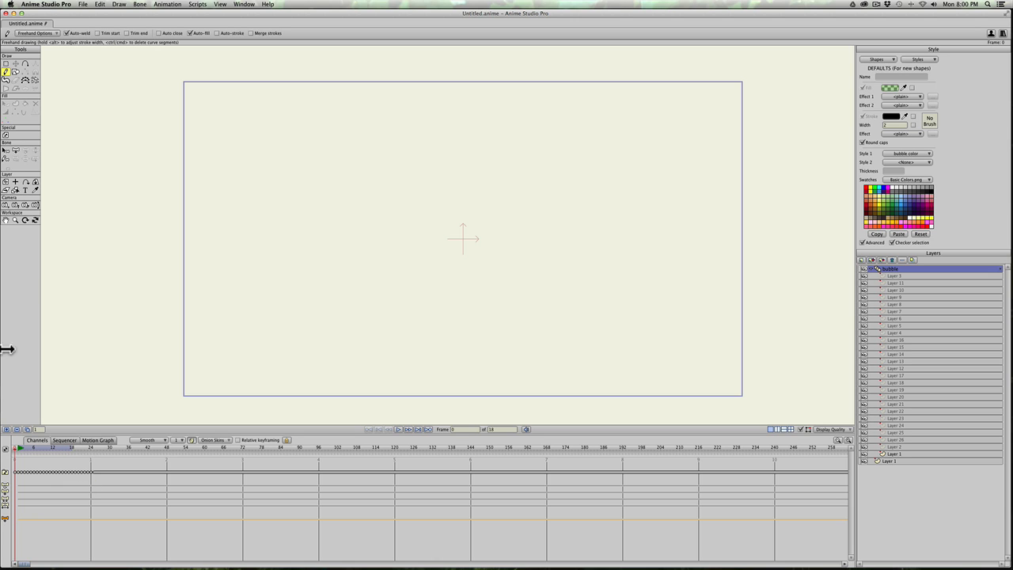
pyautogui.moveTo(97, 461); pyautogui.dragTo(7, 441)
pyautogui.click(20, 448)
# - Export frames 1 to 48 as an MP4 (H.264-AAC) named Bubble, saved to the Desktop
pyautogui.click(98, 5)
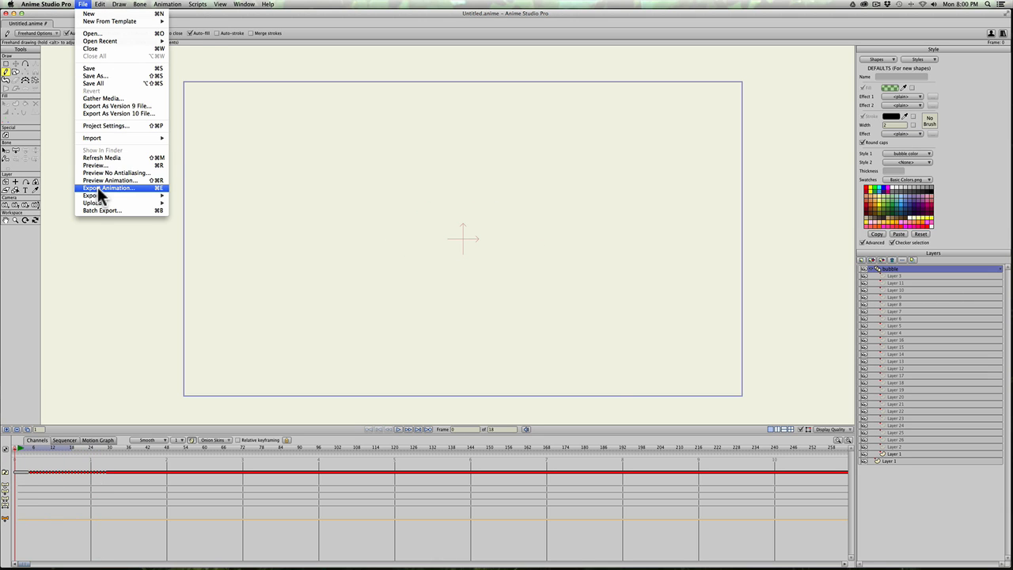
pyautogui.click(97, 187)
pyautogui.moveTo(523, 217); pyautogui.dragTo(458, 216)
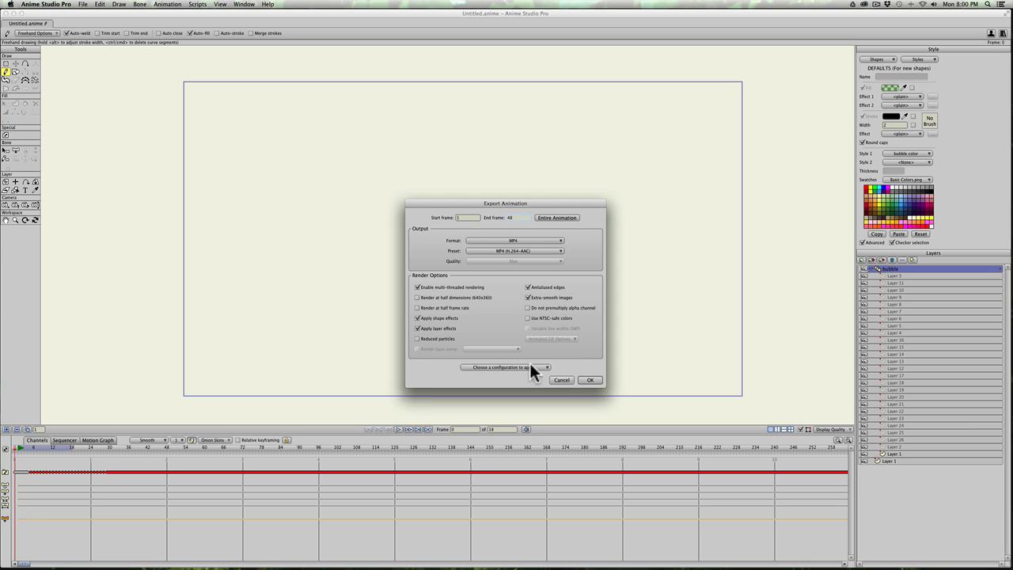
pyautogui.click(589, 380)
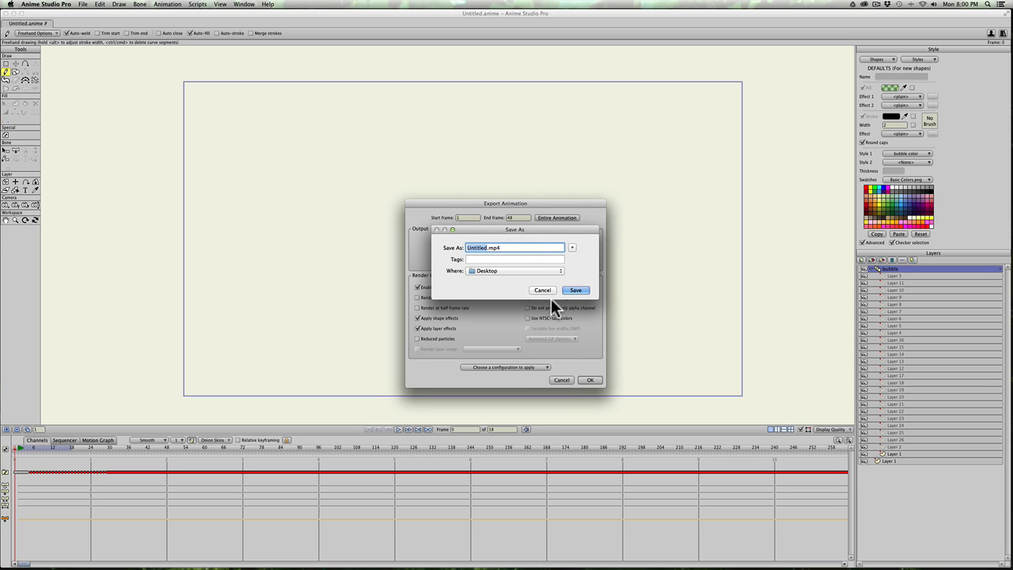
pyautogui.write('Bubble')
pyautogui.press('Return')
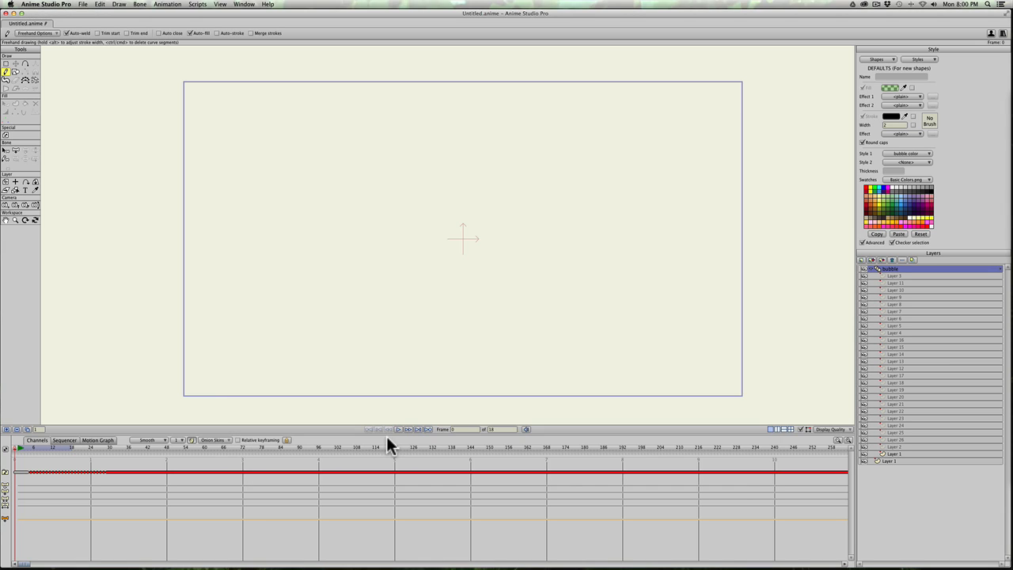
# - Open the exported Bubble.mp4 from the desktop in QuickTime Player, play it and reposition the player window
pyautogui.press('F11')
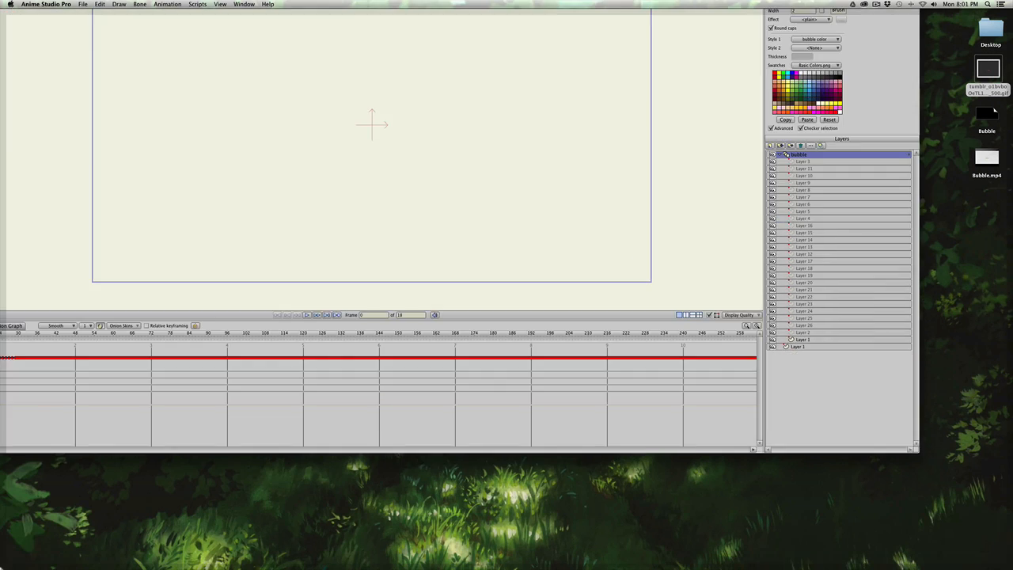
pyautogui.doubleClick(986, 157)
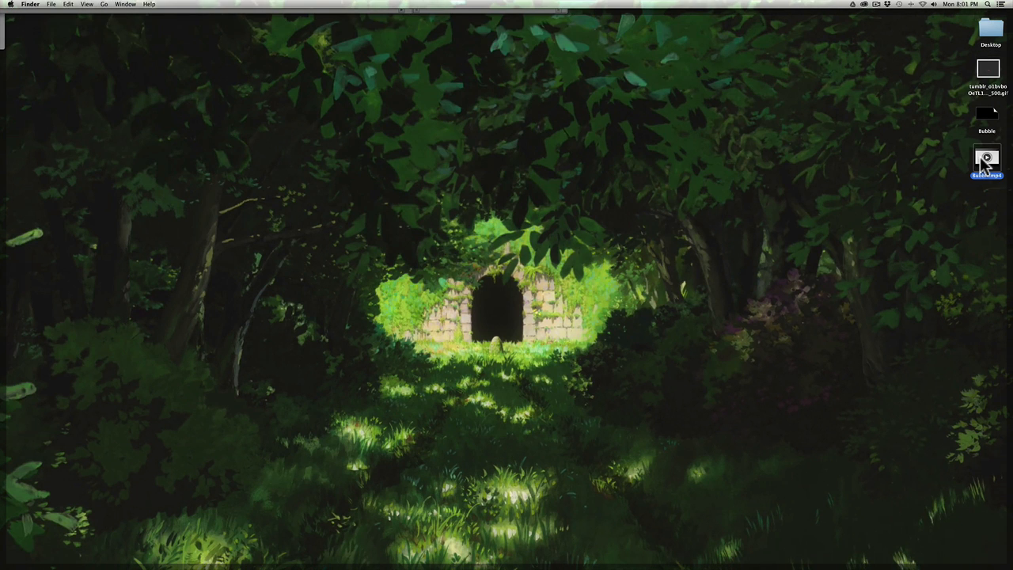
pyautogui.click(274, 270)
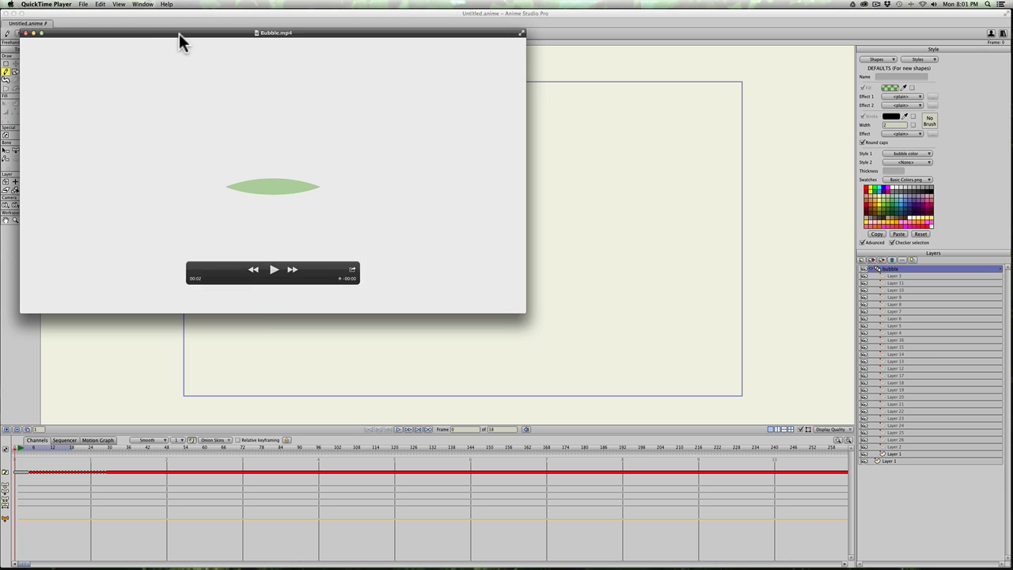
pyautogui.moveTo(163, 33); pyautogui.dragTo(245, 56)
# - Set the movie to loop, enlarge the player window to review the repeating bubble animation, and pause playback
pyautogui.click(146, 4)
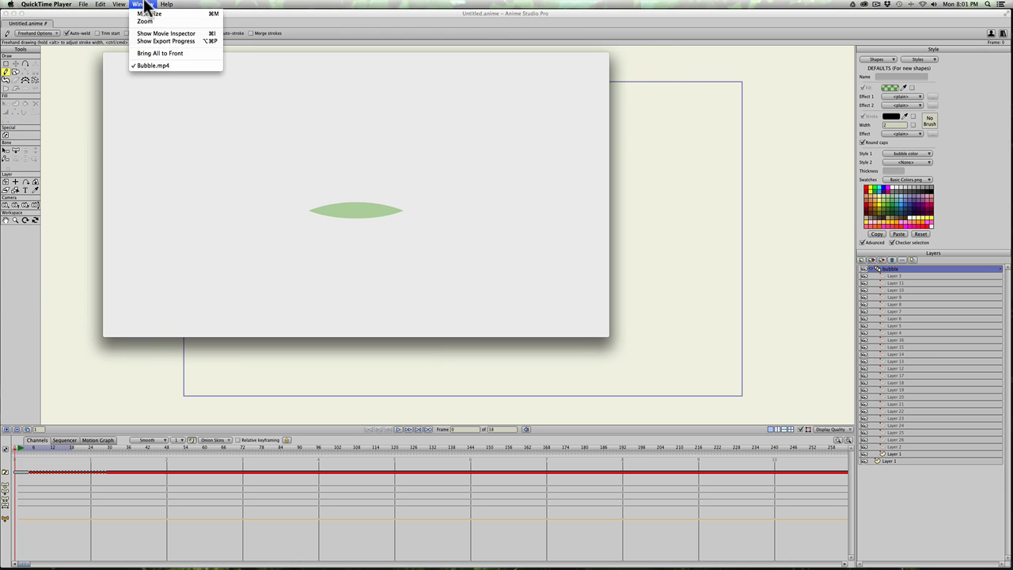
pyautogui.moveTo(118, 4)
pyautogui.click(143, 144)
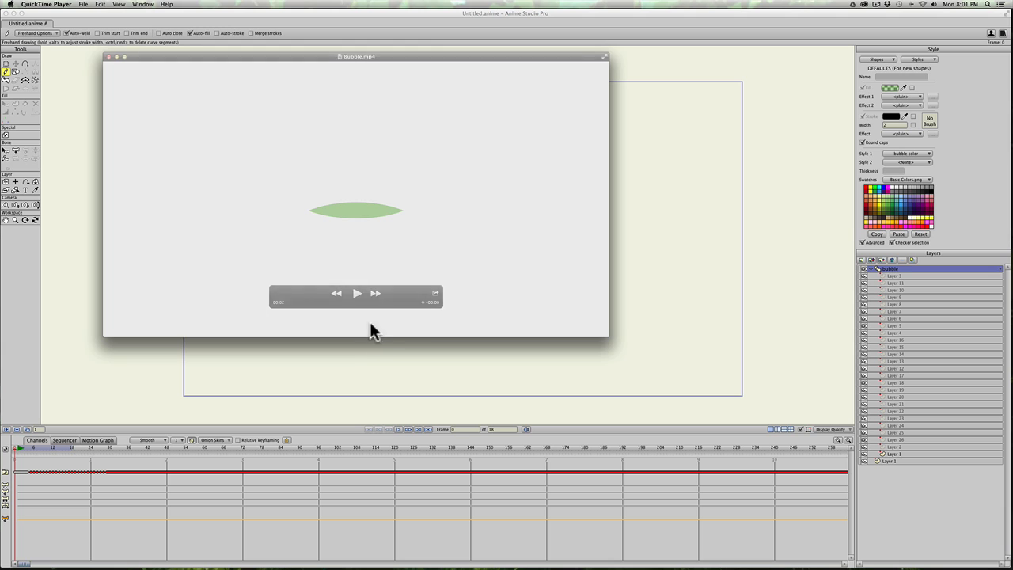
pyautogui.click(353, 294)
pyautogui.moveTo(608, 339); pyautogui.dragTo(753, 420)
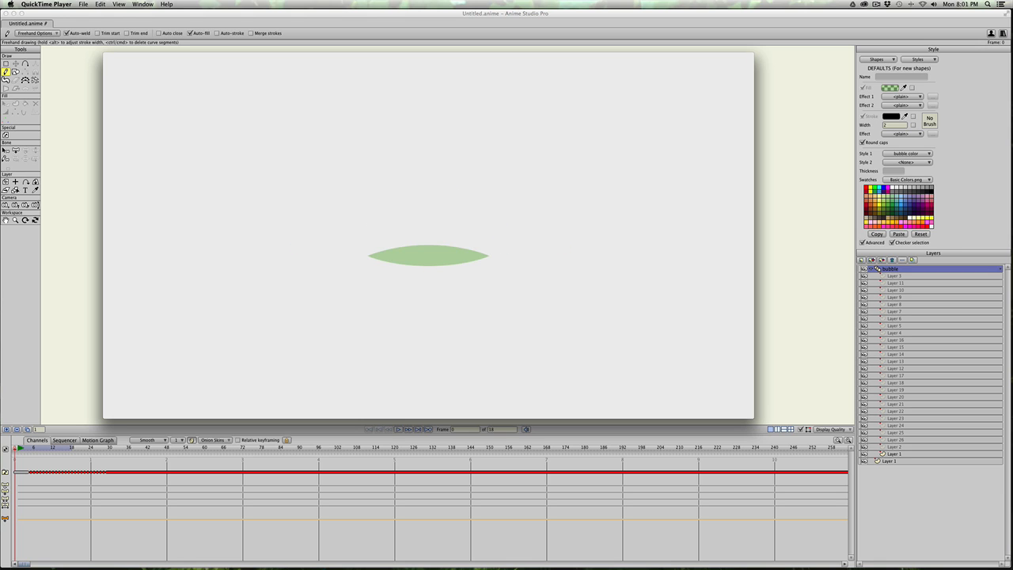
pyautogui.moveTo(284, 93)
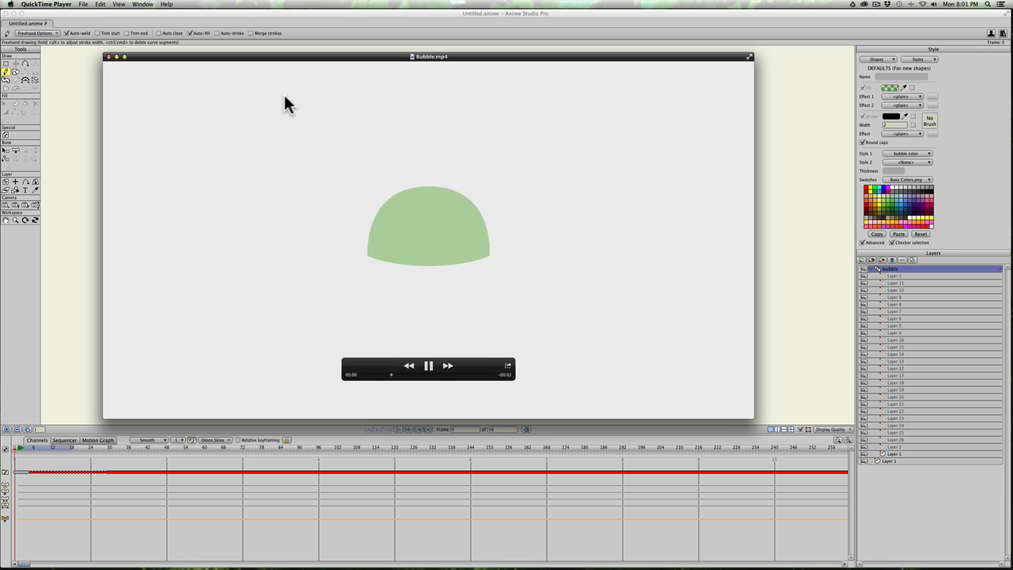
pyautogui.click(428, 369)
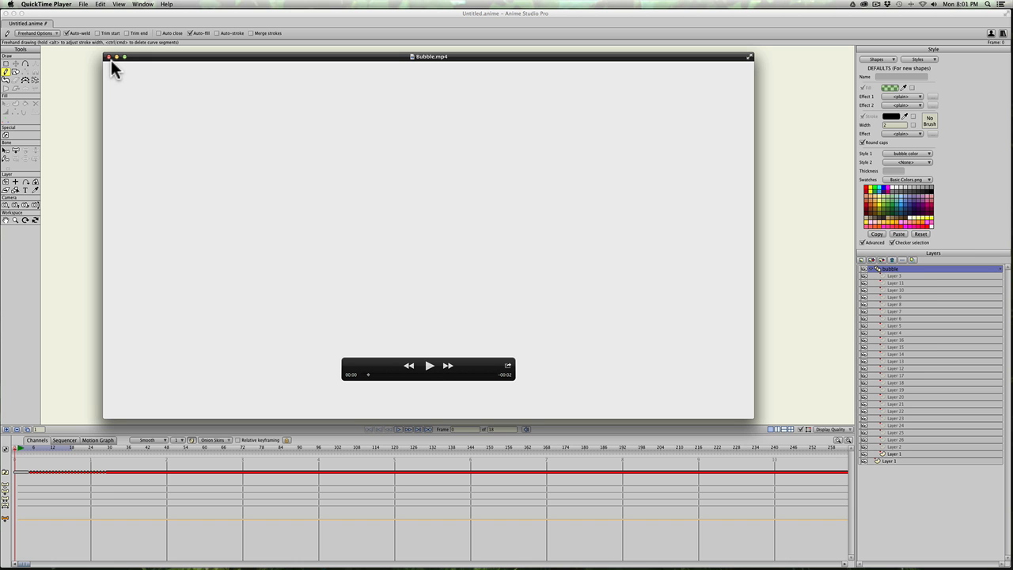